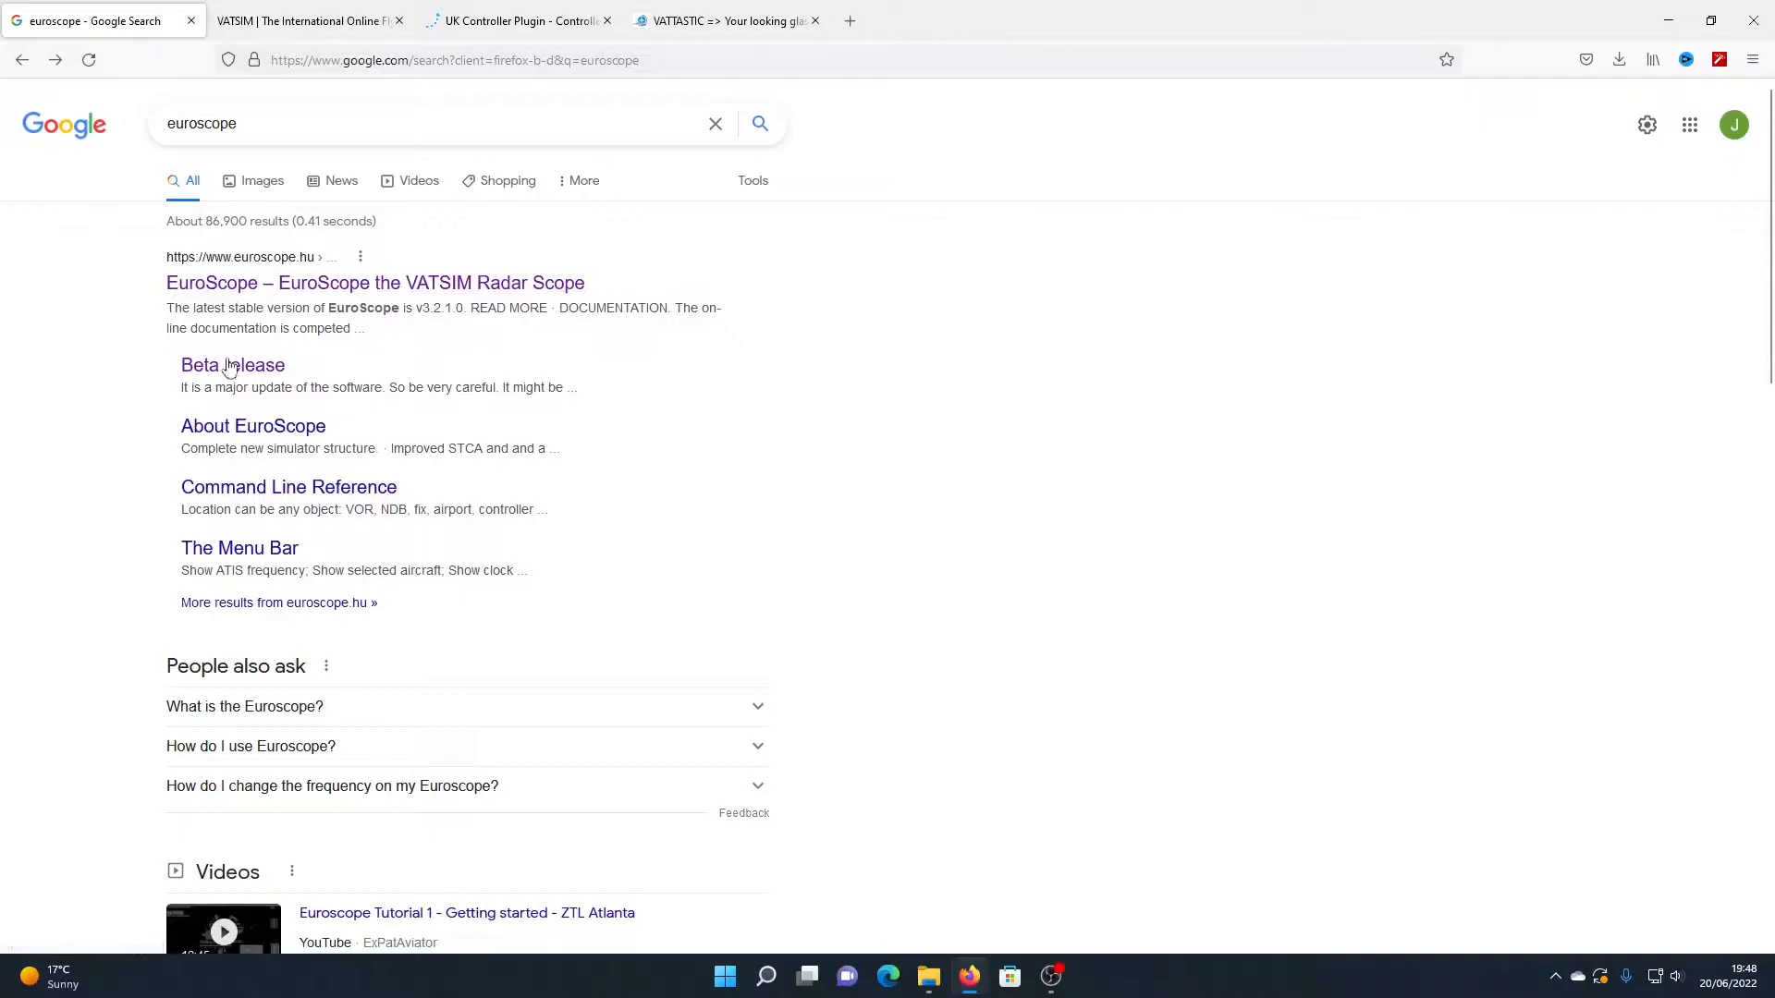
View the EuroScope v3.2.1.34 beta release page and the VATSIM UK download page for UK Controller Plugin 5.0.0
{"action": "left_click", "coordinate": [215, 367]}
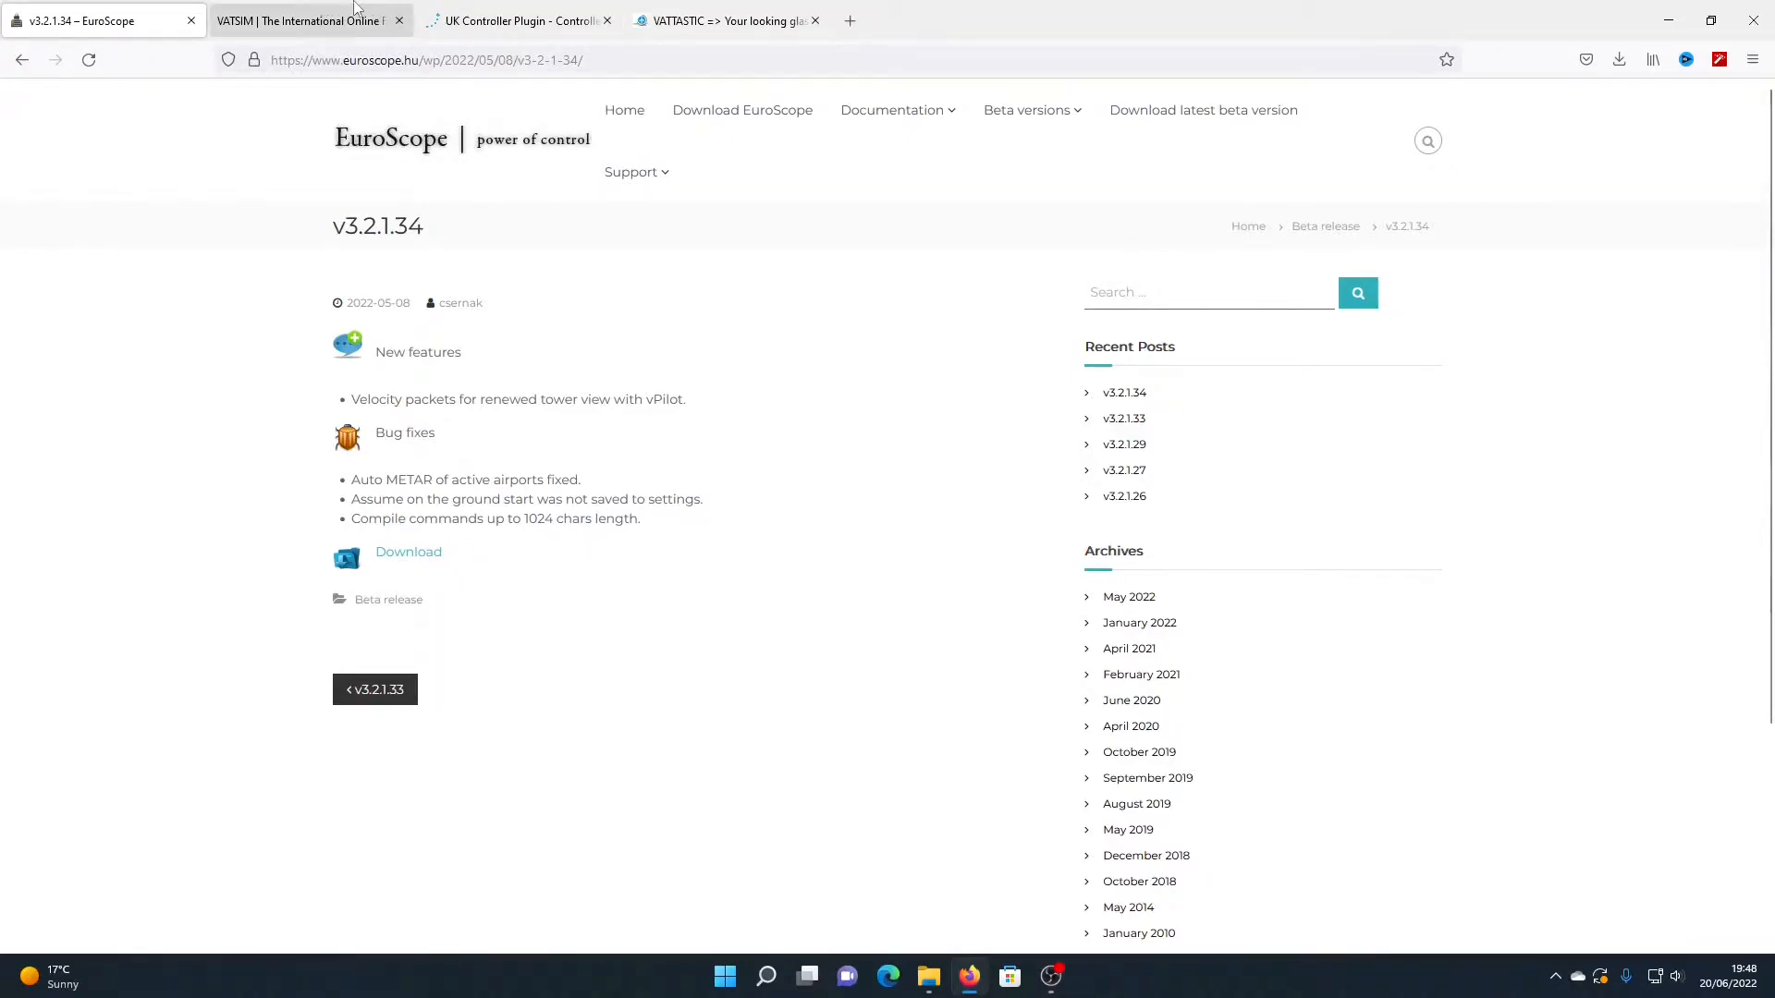
{"action": "left_click", "coordinate": [518, 23]}
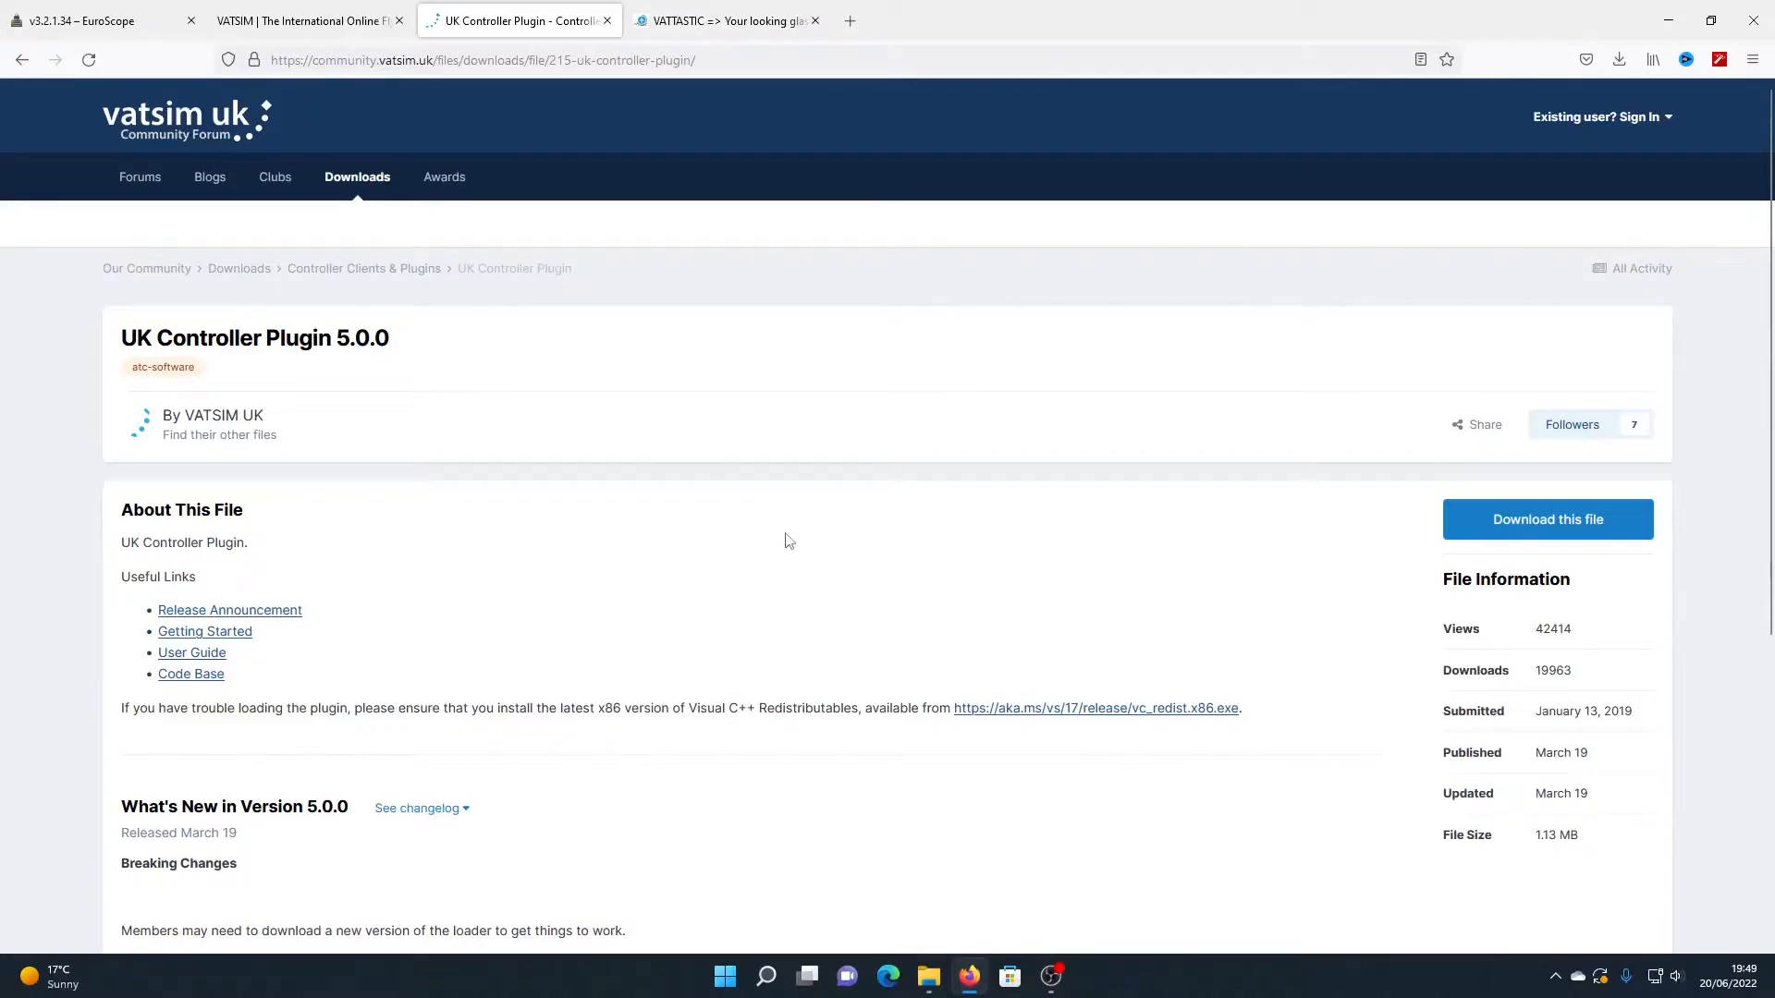
View the VATTASTIC map over southern England, checking flight EZY2581 and the online controllers at Heathrow (EGLL)
{"action": "left_click", "coordinate": [680, 25]}
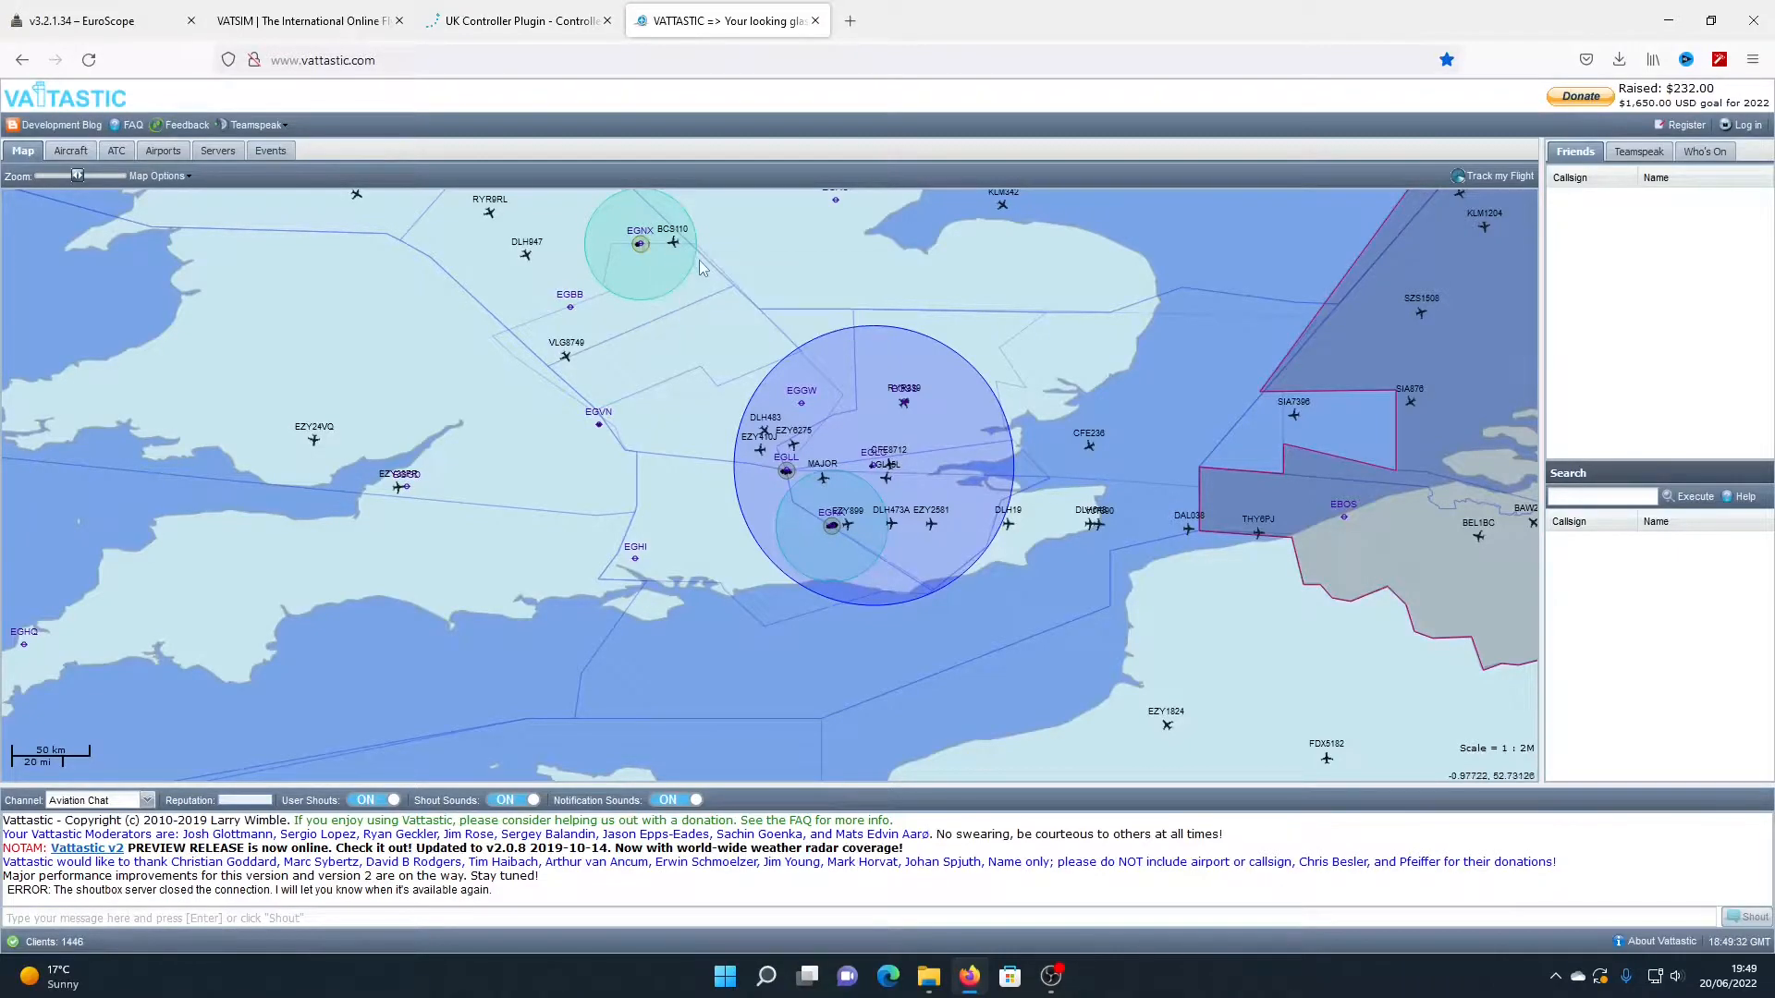
{"action": "left_click_drag", "start_coordinate": [1233, 402], "coordinate": [1119, 382]}
{"action": "left_click_drag", "start_coordinate": [911, 421], "coordinate": [974, 421]}
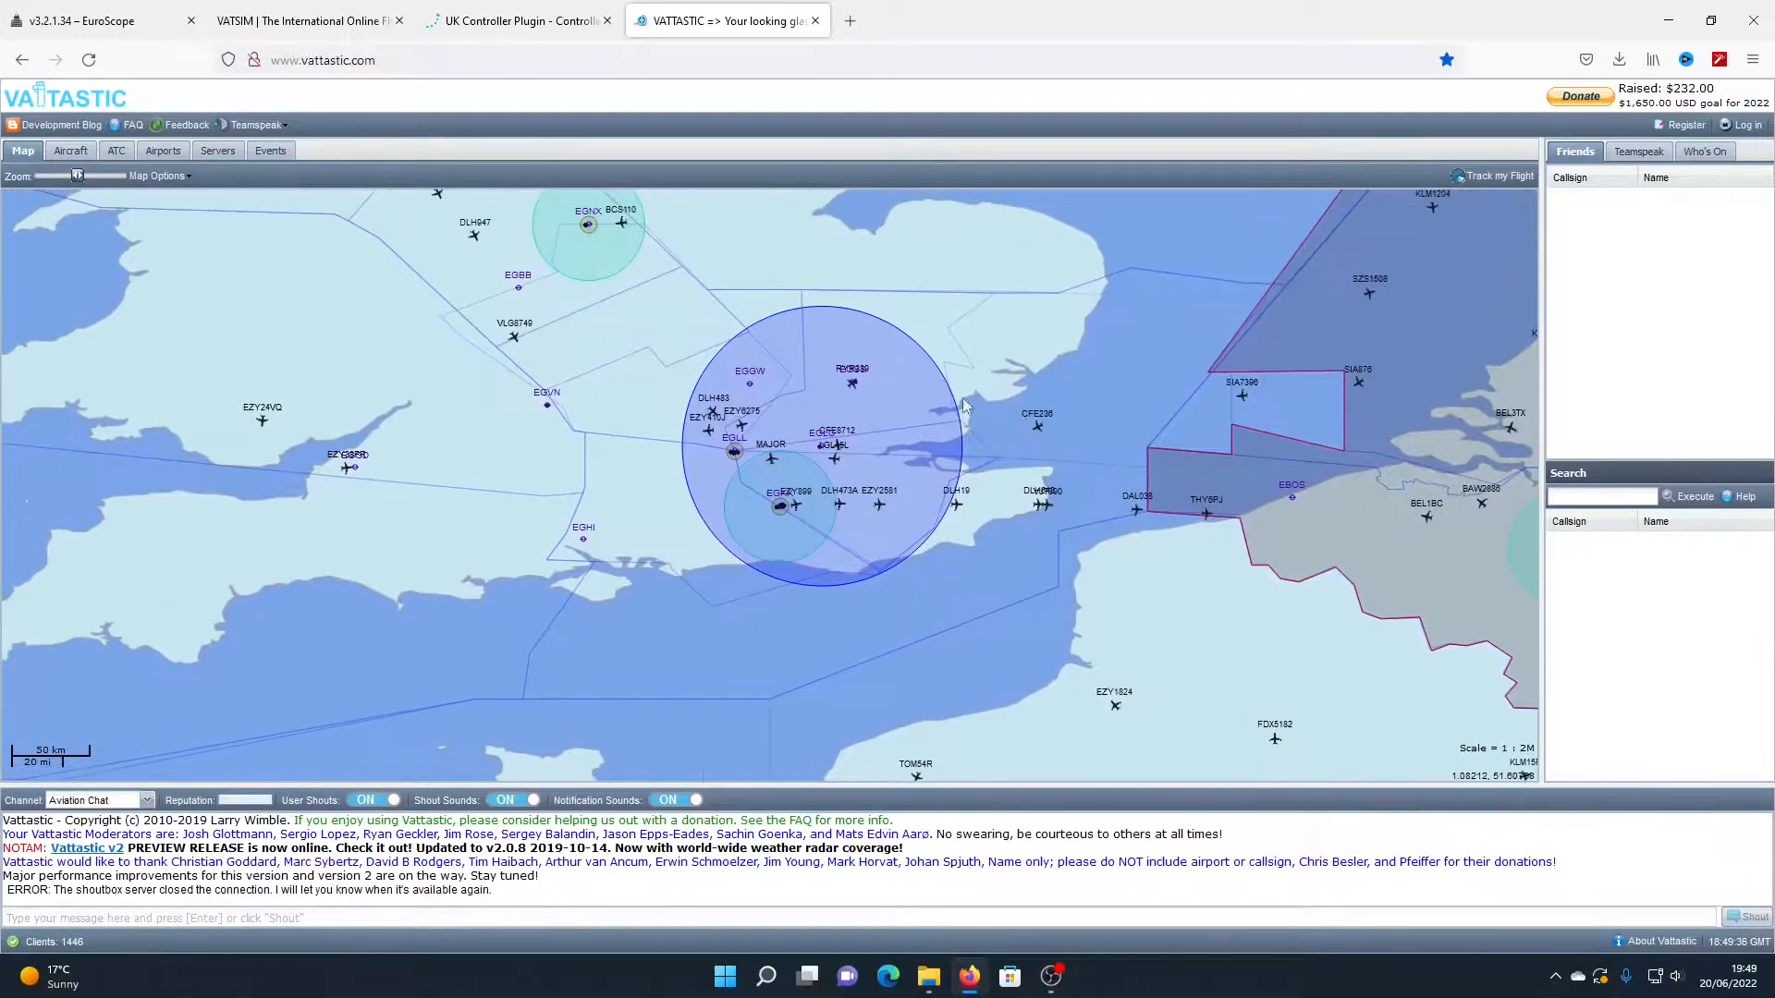
{"action": "mouse_move", "coordinate": [896, 509]}
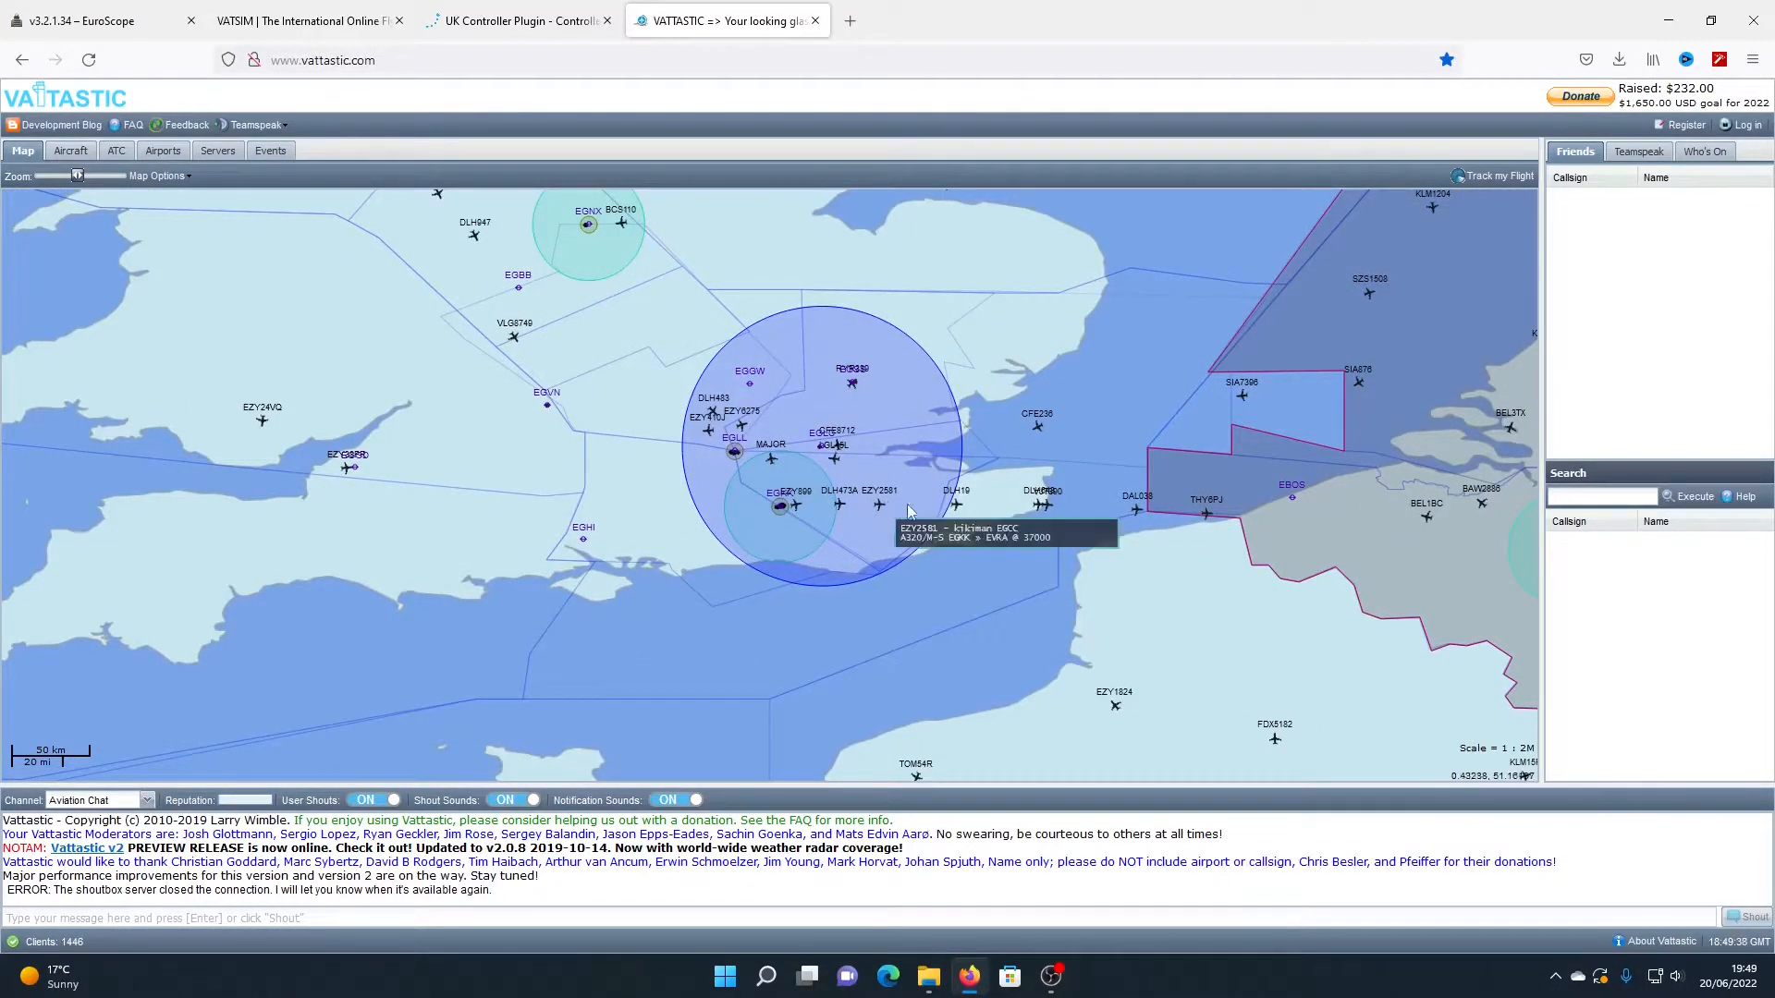
{"action": "scroll", "coordinate": [786, 512], "scroll_direction": "up", "scroll_amount": 1}
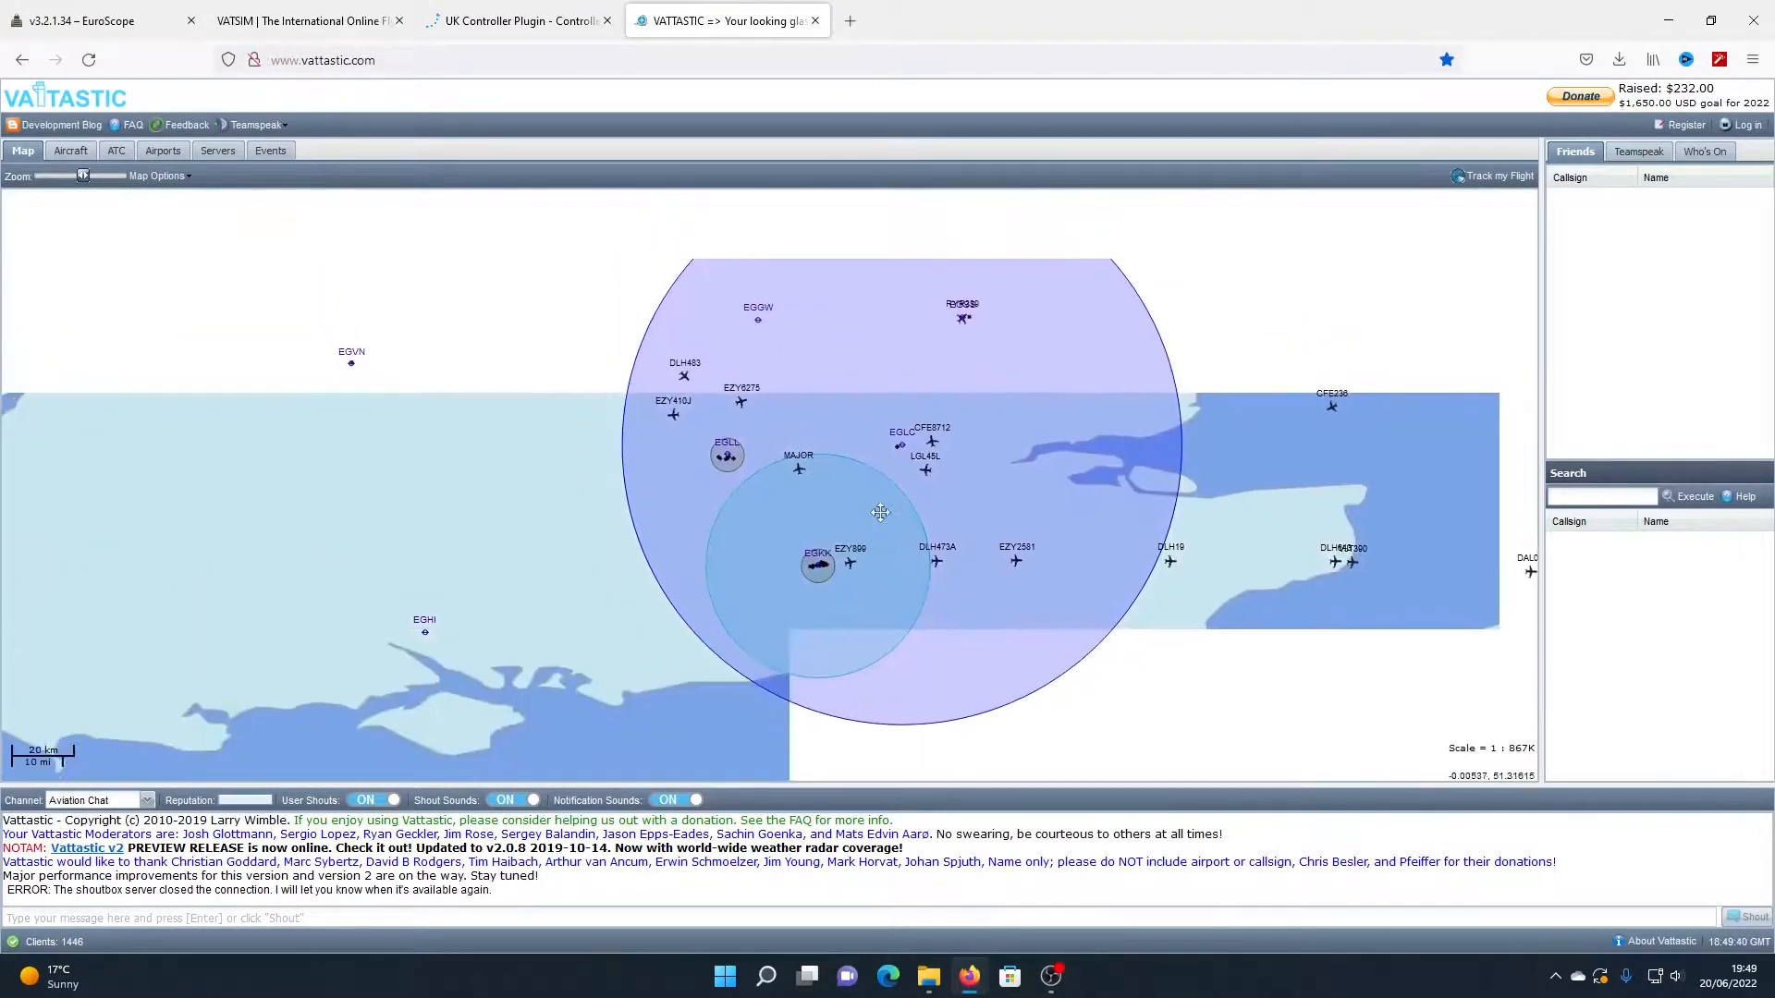
{"action": "mouse_move", "coordinate": [732, 465]}
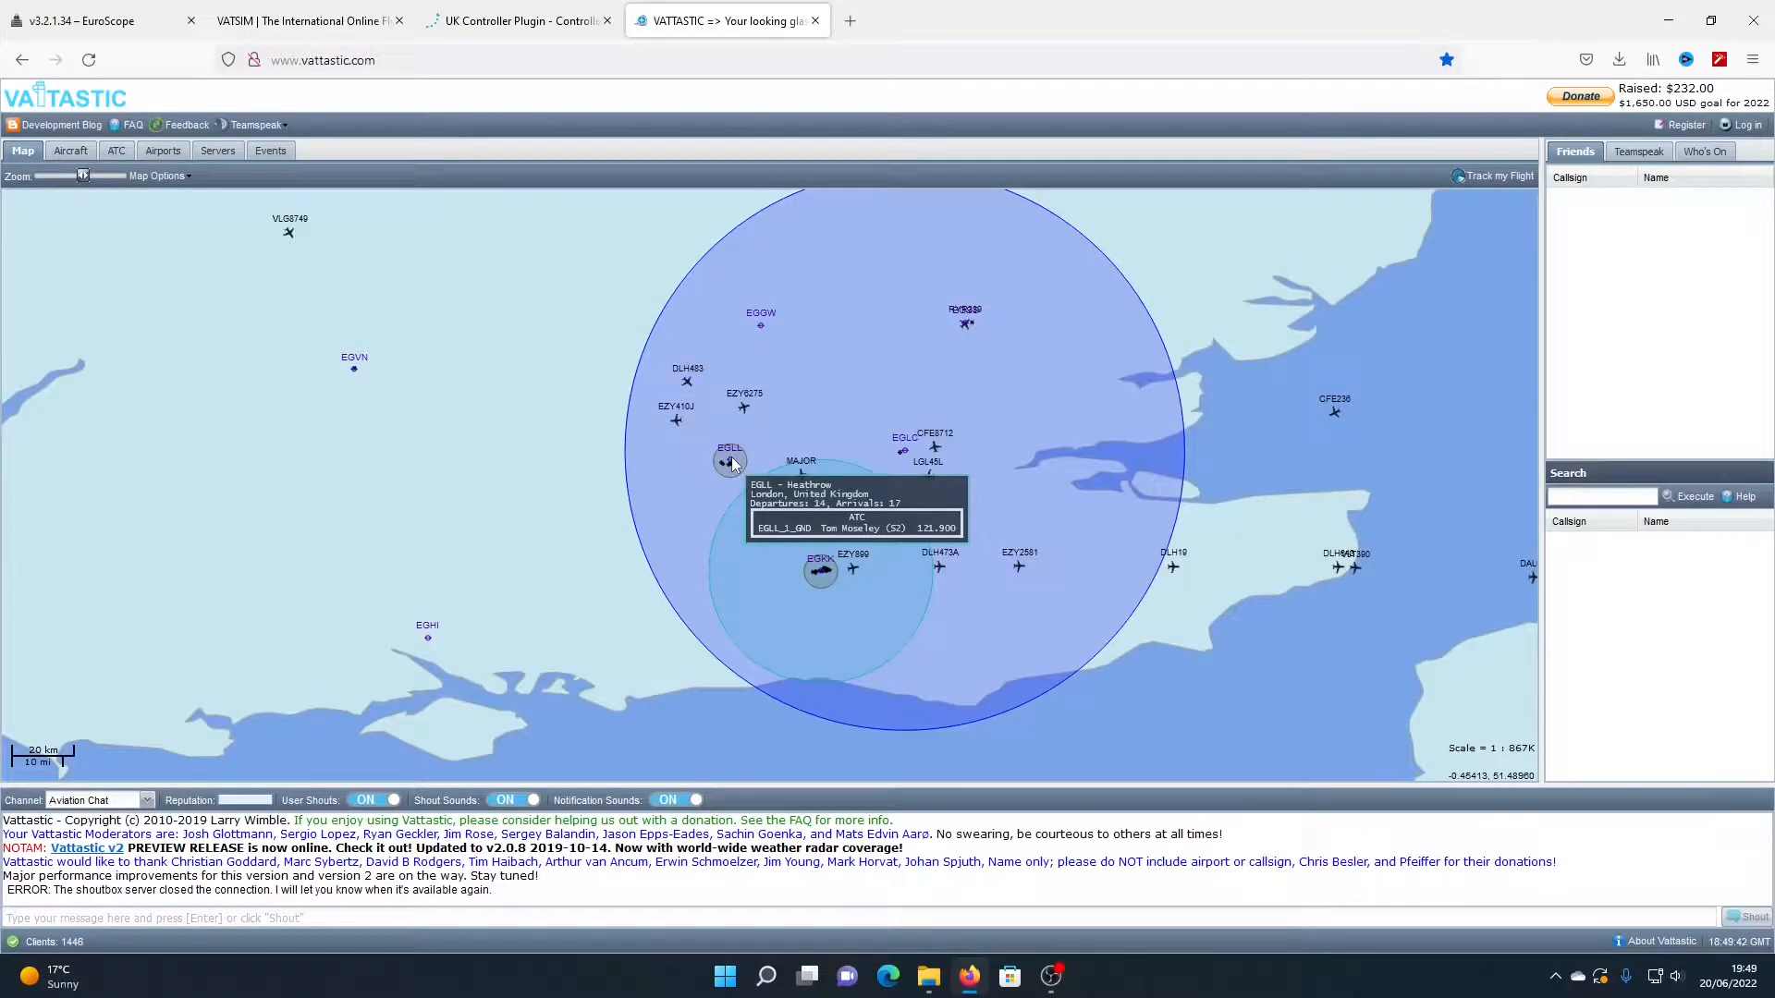
Examine the online controllers and nearby aircraft at Manchester (EGCC) on the VATTASTIC map
{"action": "scroll", "coordinate": [740, 453], "scroll_direction": "down", "scroll_amount": 2}
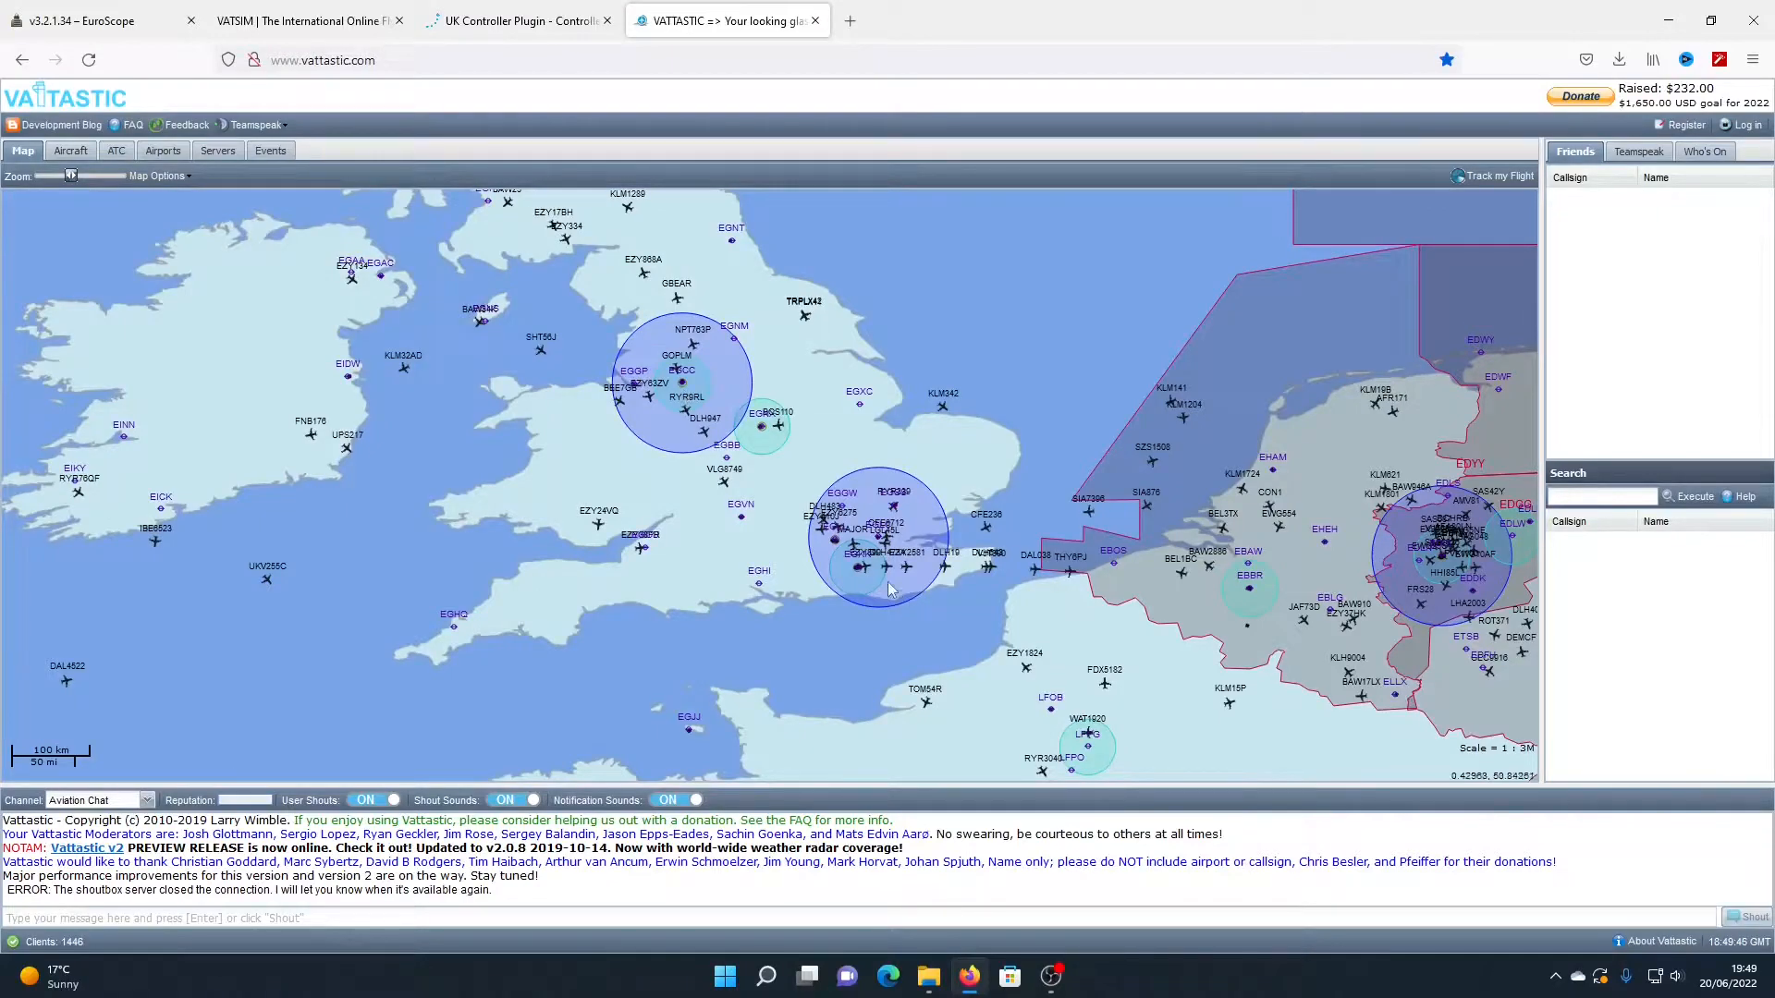
{"action": "mouse_move", "coordinate": [682, 383]}
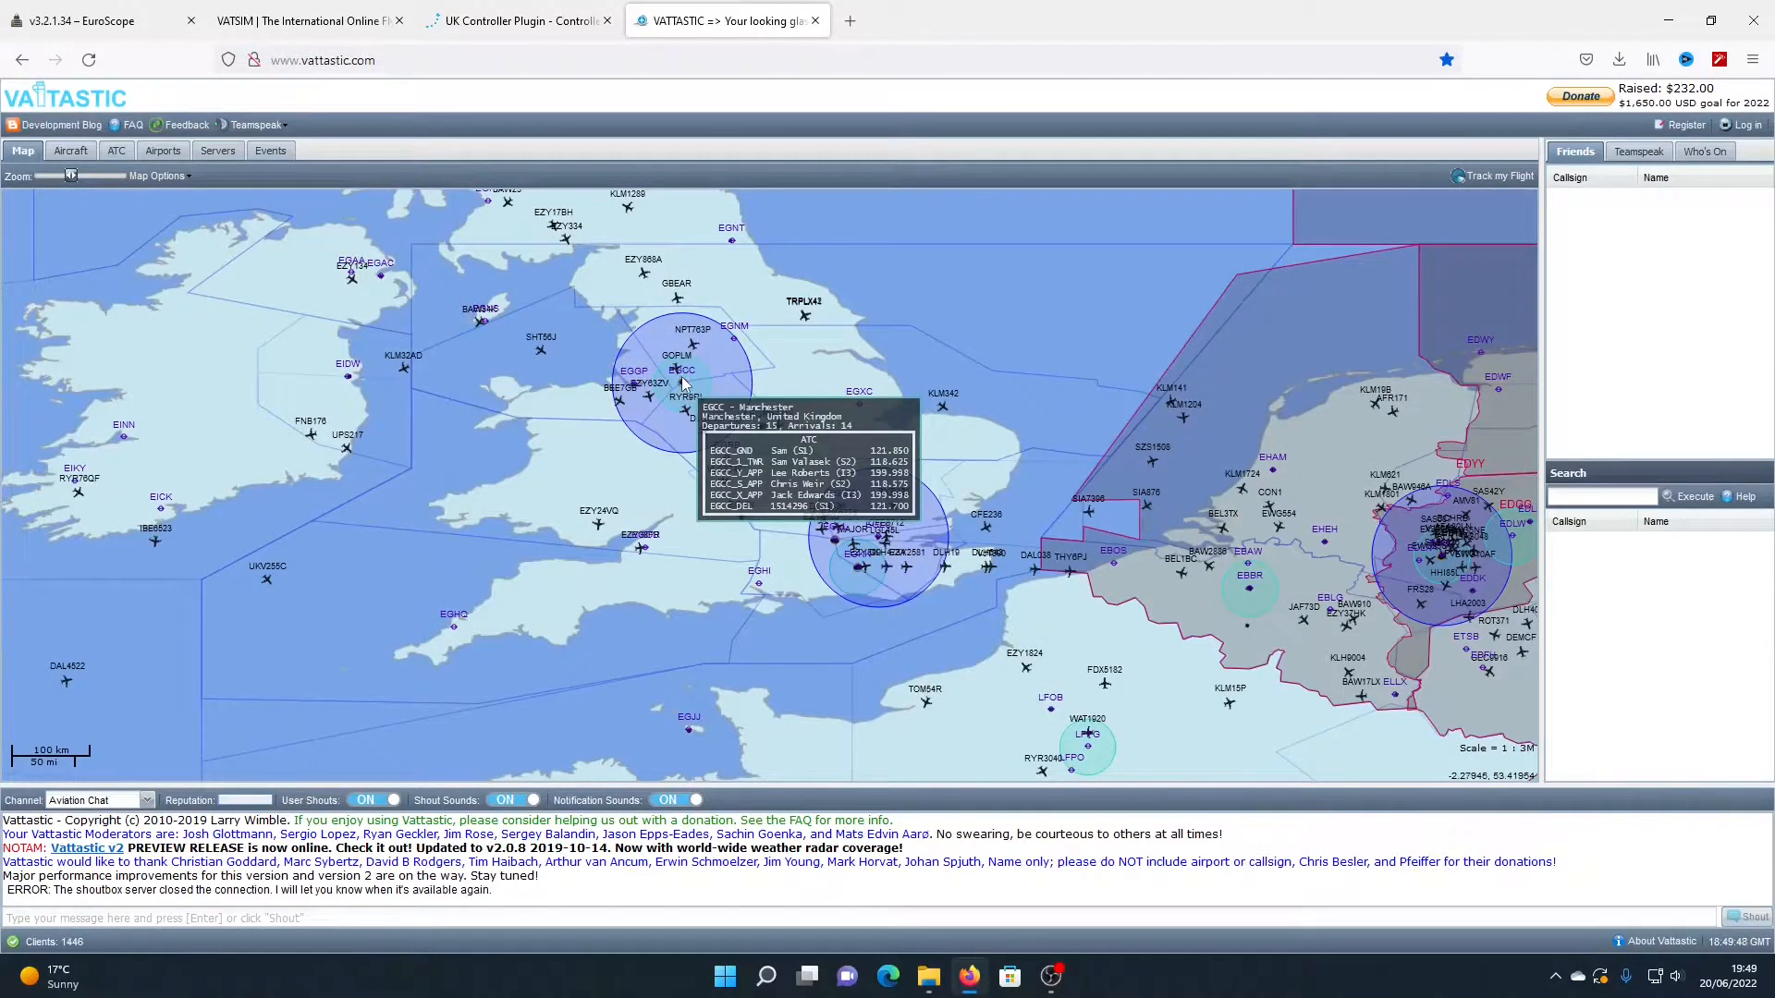
{"action": "scroll", "coordinate": [825, 423], "scroll_direction": "up", "scroll_amount": 2}
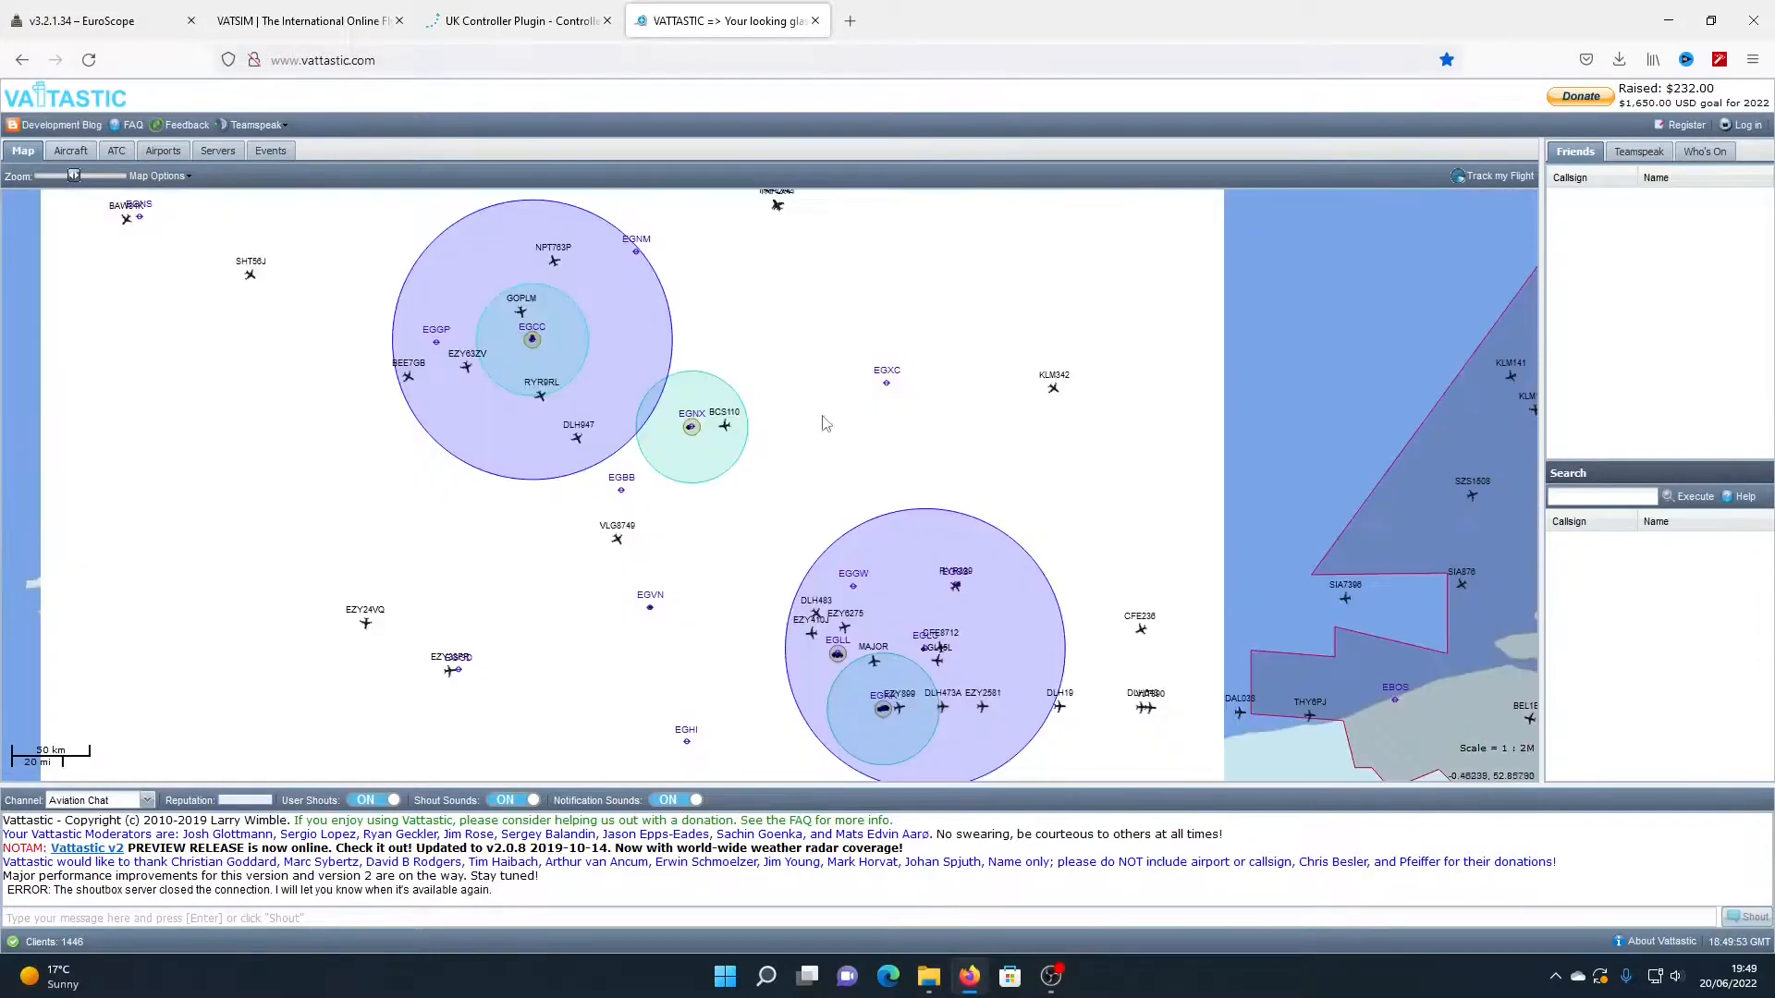
{"action": "left_click_drag", "start_coordinate": [545, 337], "coordinate": [645, 301]}
{"action": "mouse_move", "coordinate": [631, 305]}
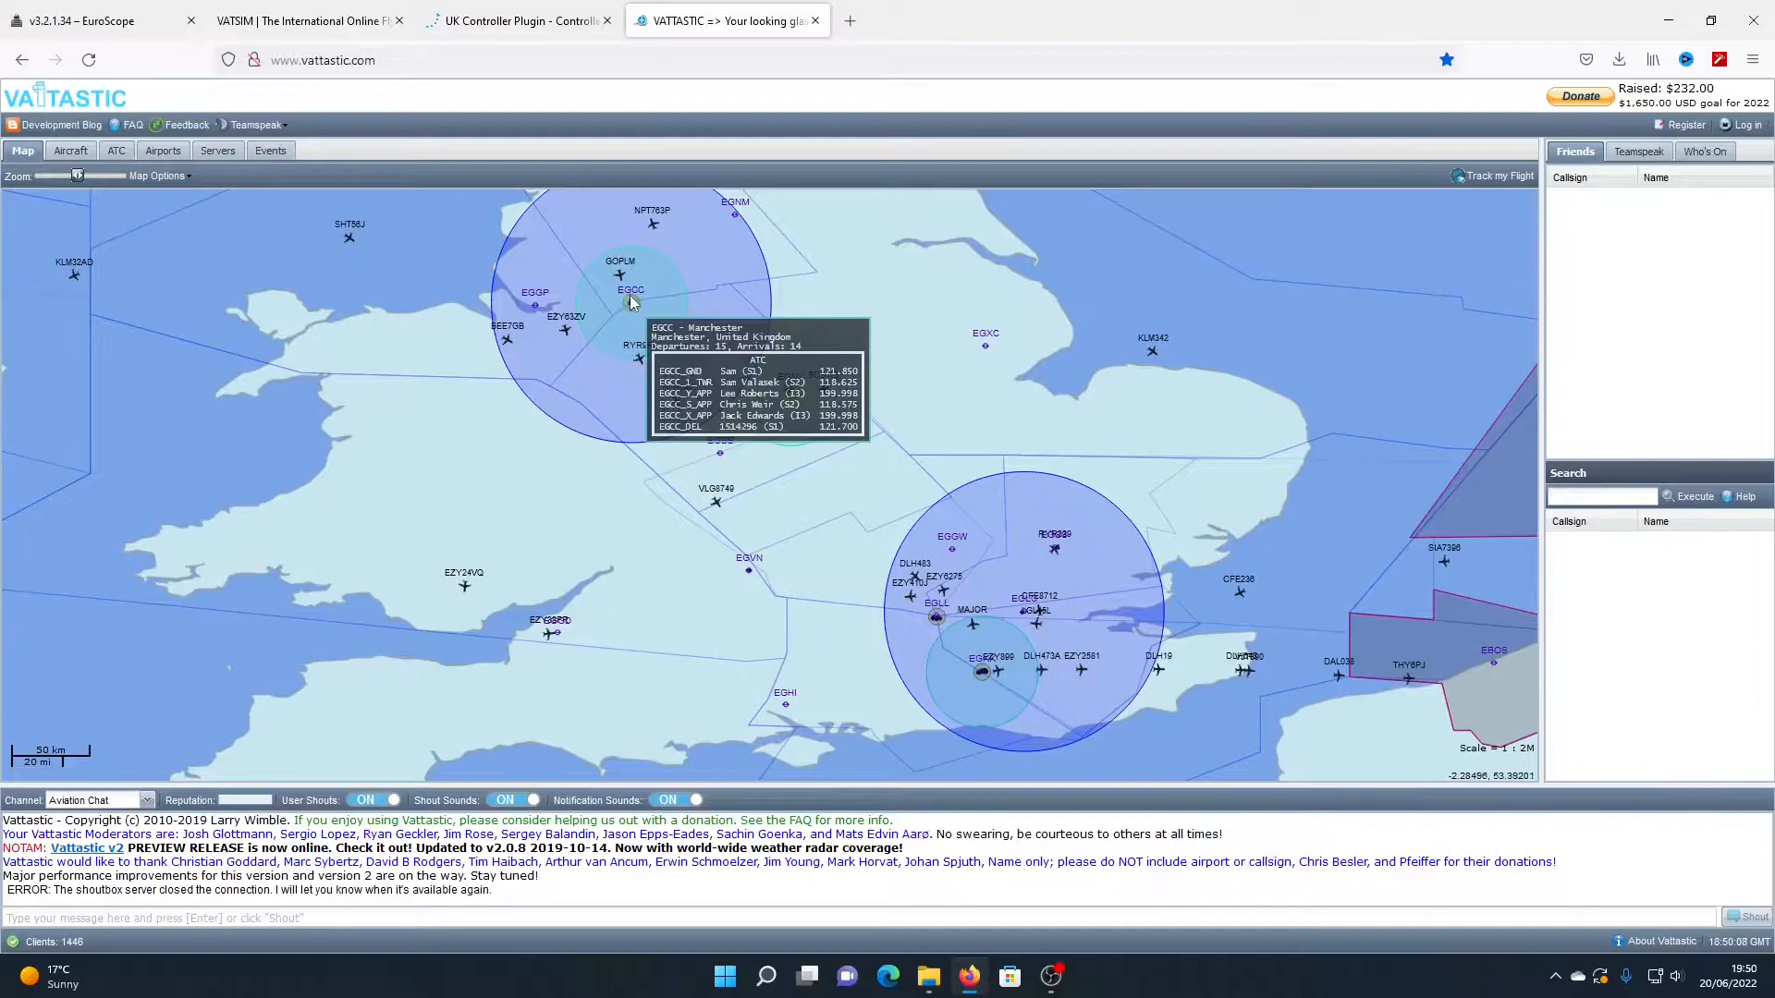
{"action": "scroll", "coordinate": [630, 301], "scroll_direction": "up", "scroll_amount": 5}
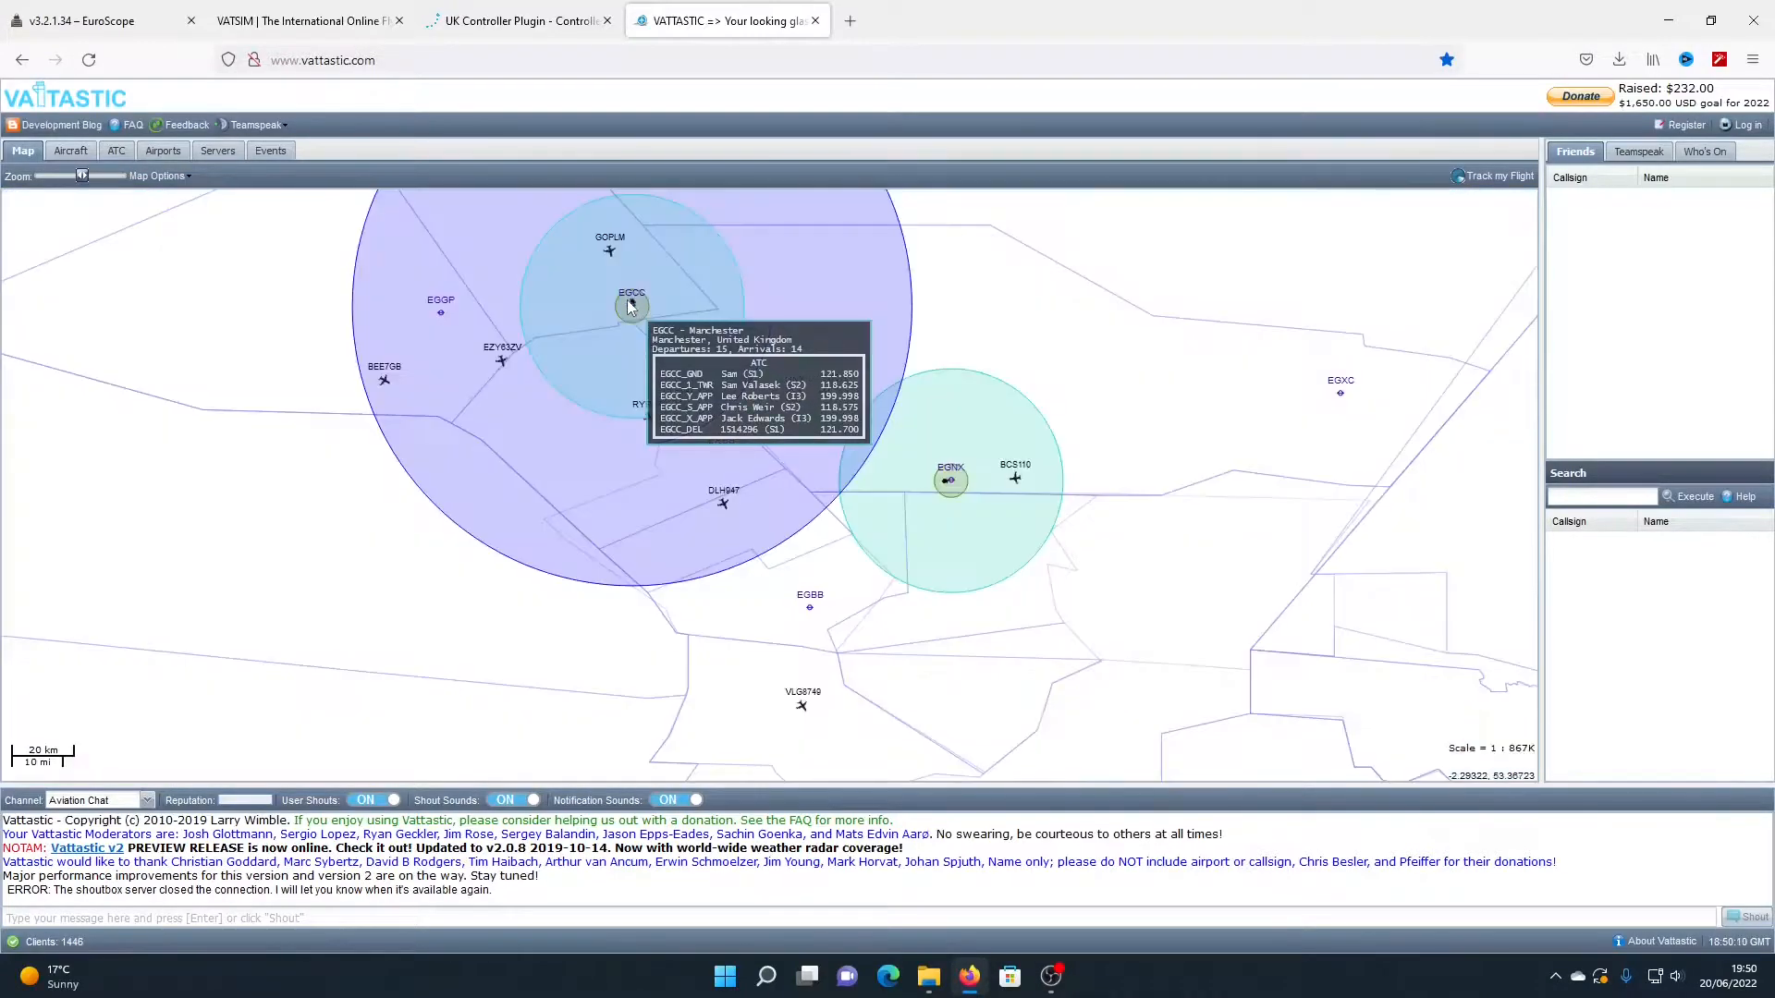
{"action": "scroll", "coordinate": [664, 345], "scroll_direction": "up", "scroll_amount": 1}
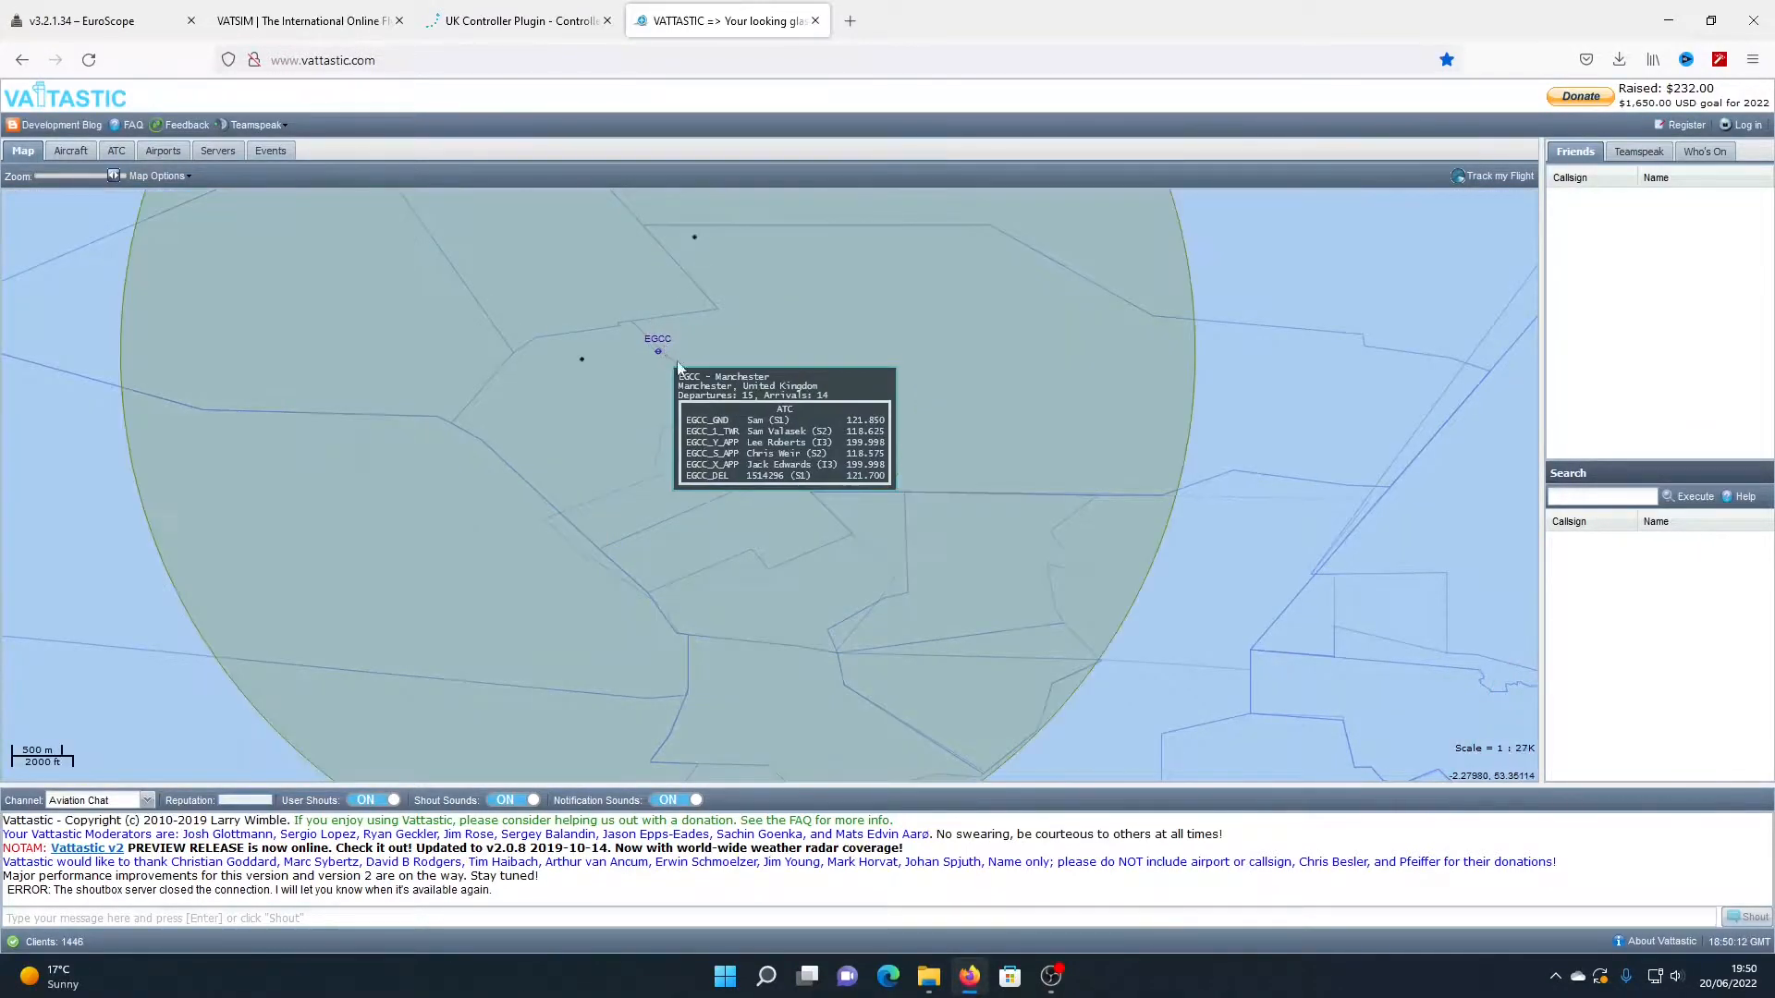
{"action": "right_click", "coordinate": [735, 485]}
{"action": "left_click_drag", "start_coordinate": [751, 366], "coordinate": [771, 474]}
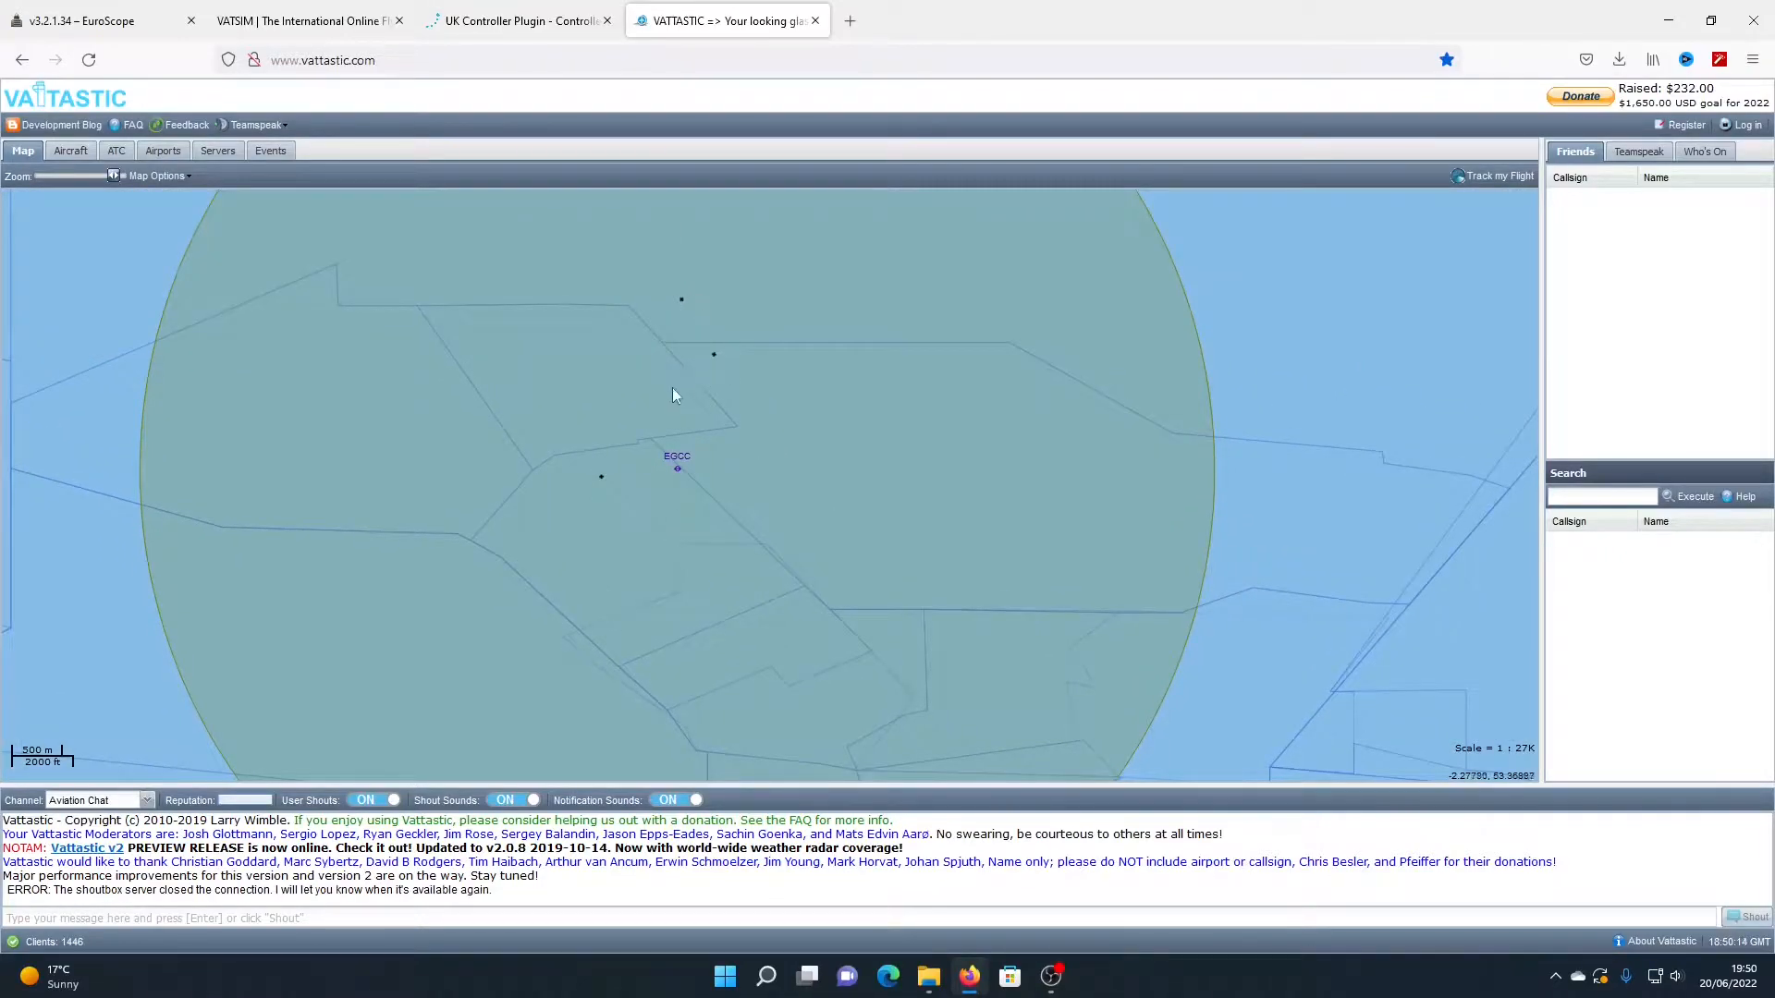
Check which controllers are online at East Midlands (EGNX) on the map
{"action": "scroll", "coordinate": [747, 434], "scroll_direction": "down", "scroll_amount": 6}
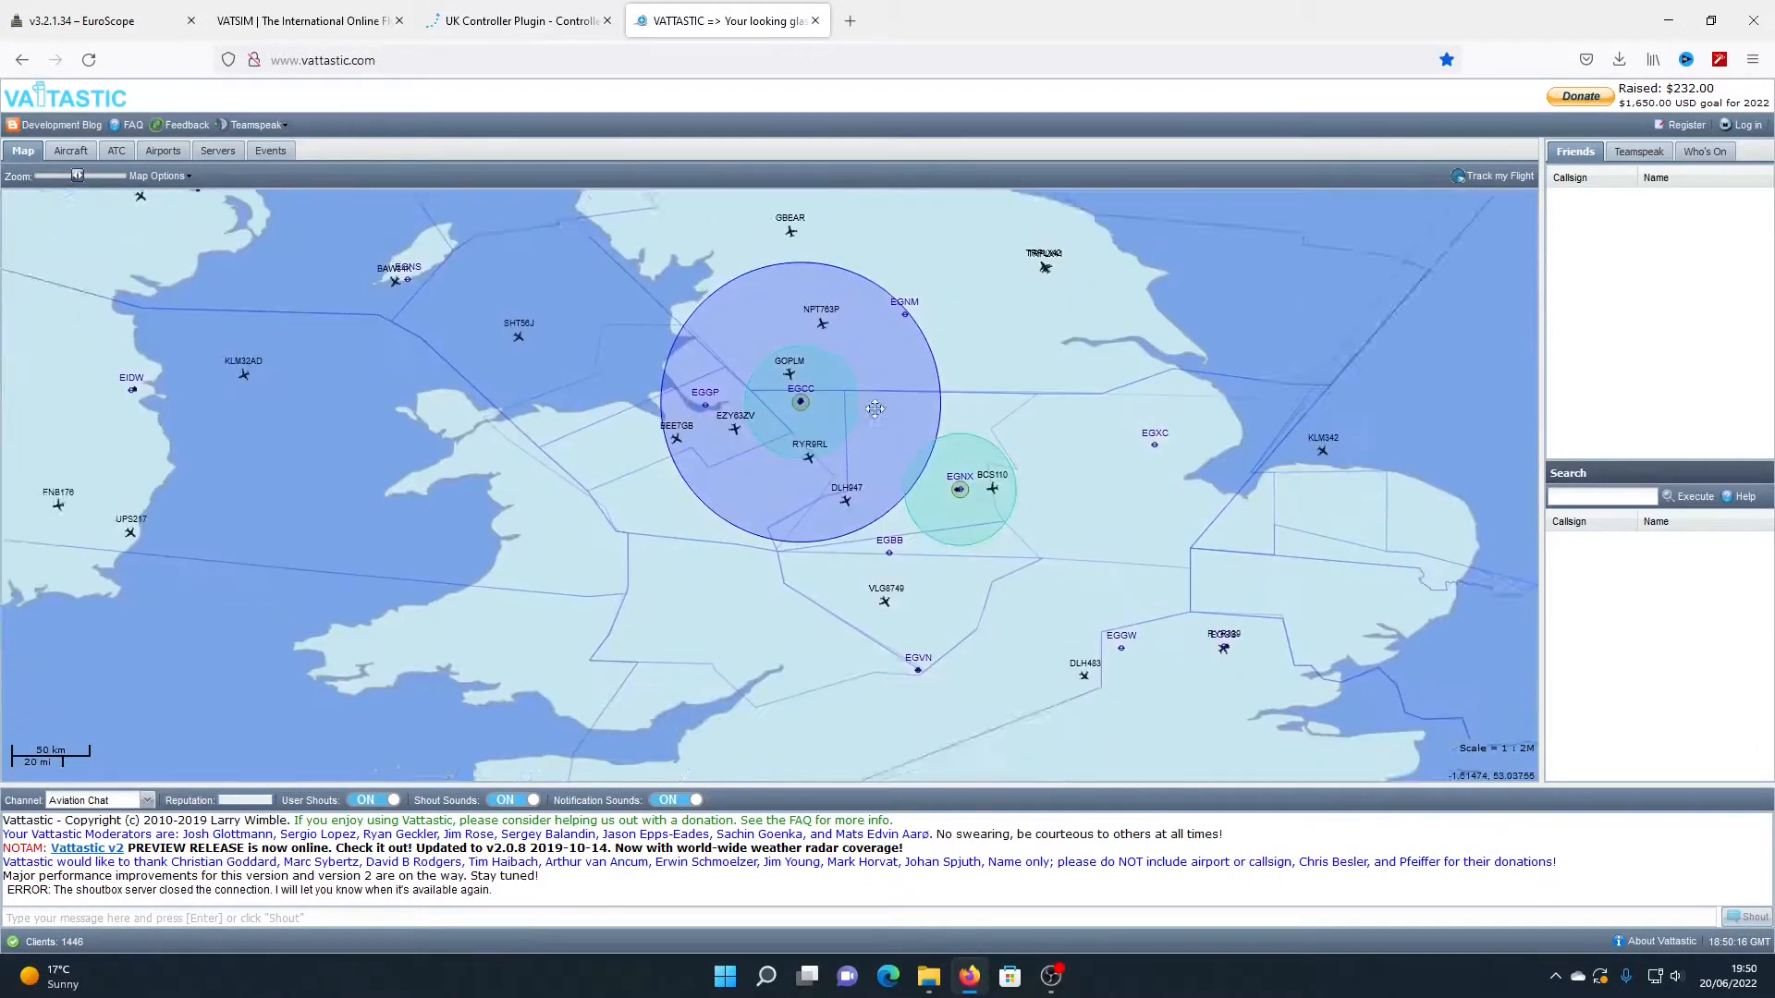
{"action": "left_click_drag", "start_coordinate": [875, 407], "coordinate": [787, 285]}
{"action": "mouse_move", "coordinate": [874, 370]}
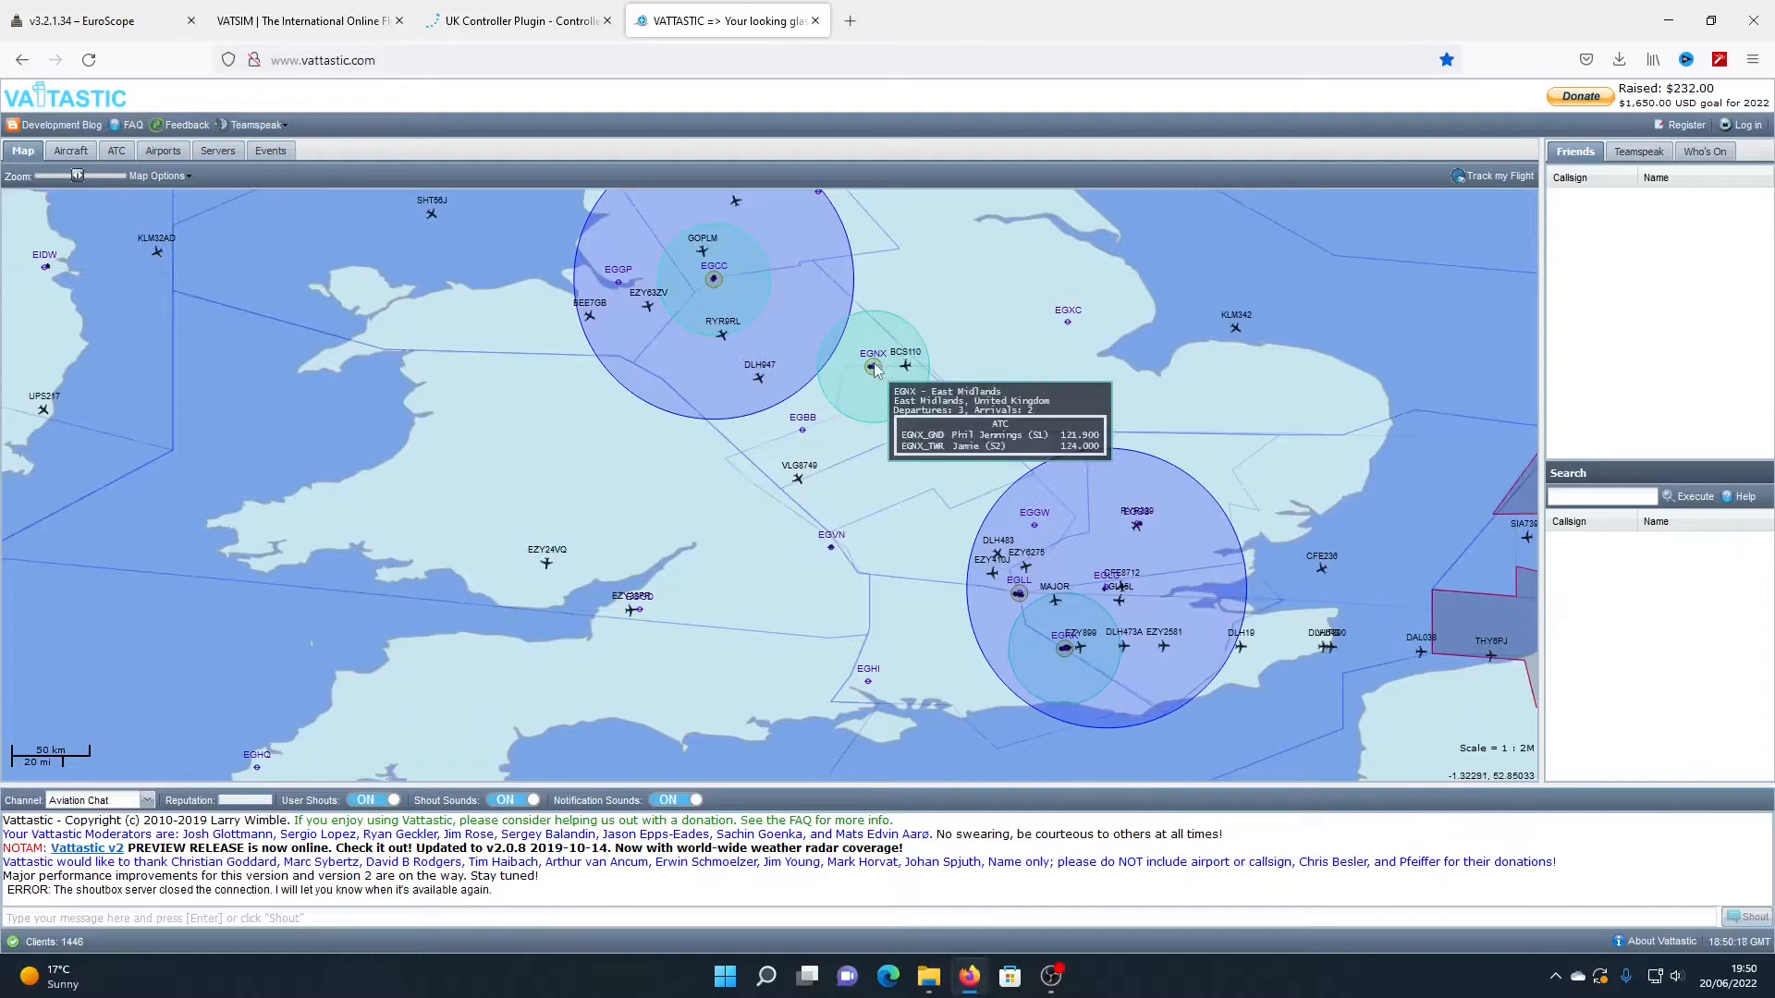
Inspect Heathrow (EGLL) up close for its online controller and the aircraft on the airfield
{"action": "left_click_drag", "start_coordinate": [1058, 596], "coordinate": [843, 460]}
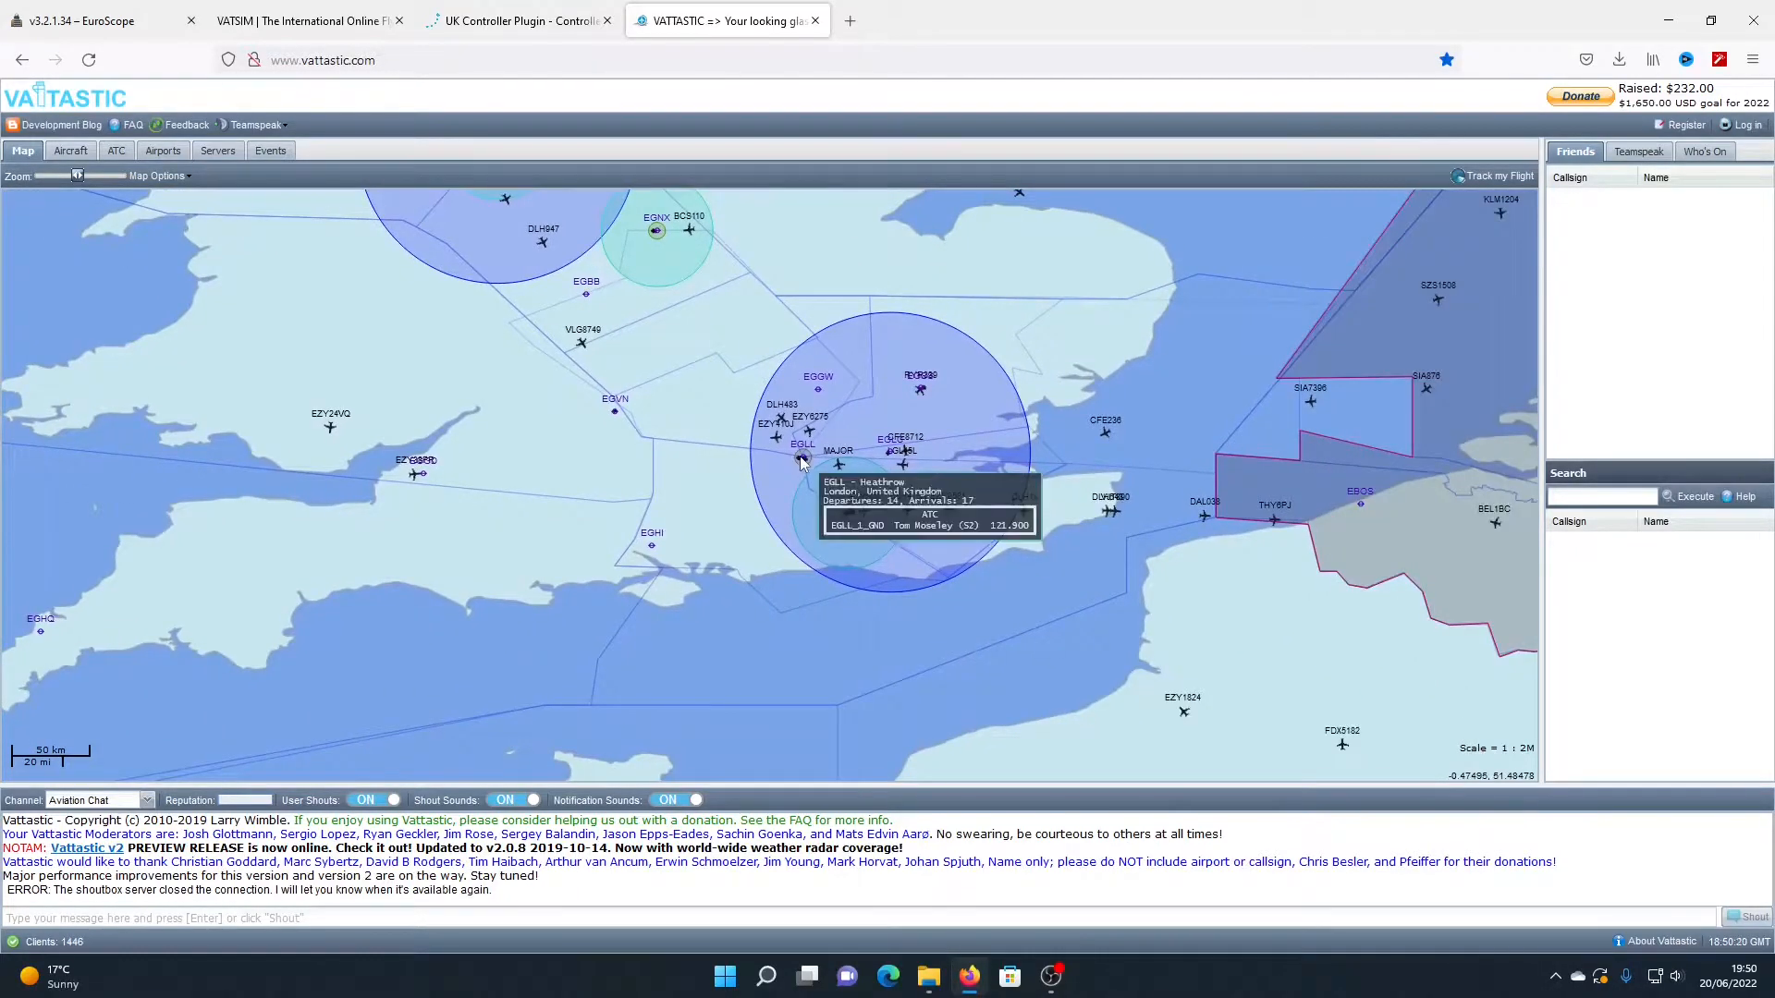
{"action": "scroll", "coordinate": [802, 456], "scroll_direction": "up", "scroll_amount": 3}
{"action": "scroll", "coordinate": [812, 473], "scroll_direction": "up", "scroll_amount": 1}
{"action": "mouse_move", "coordinate": [827, 462]}
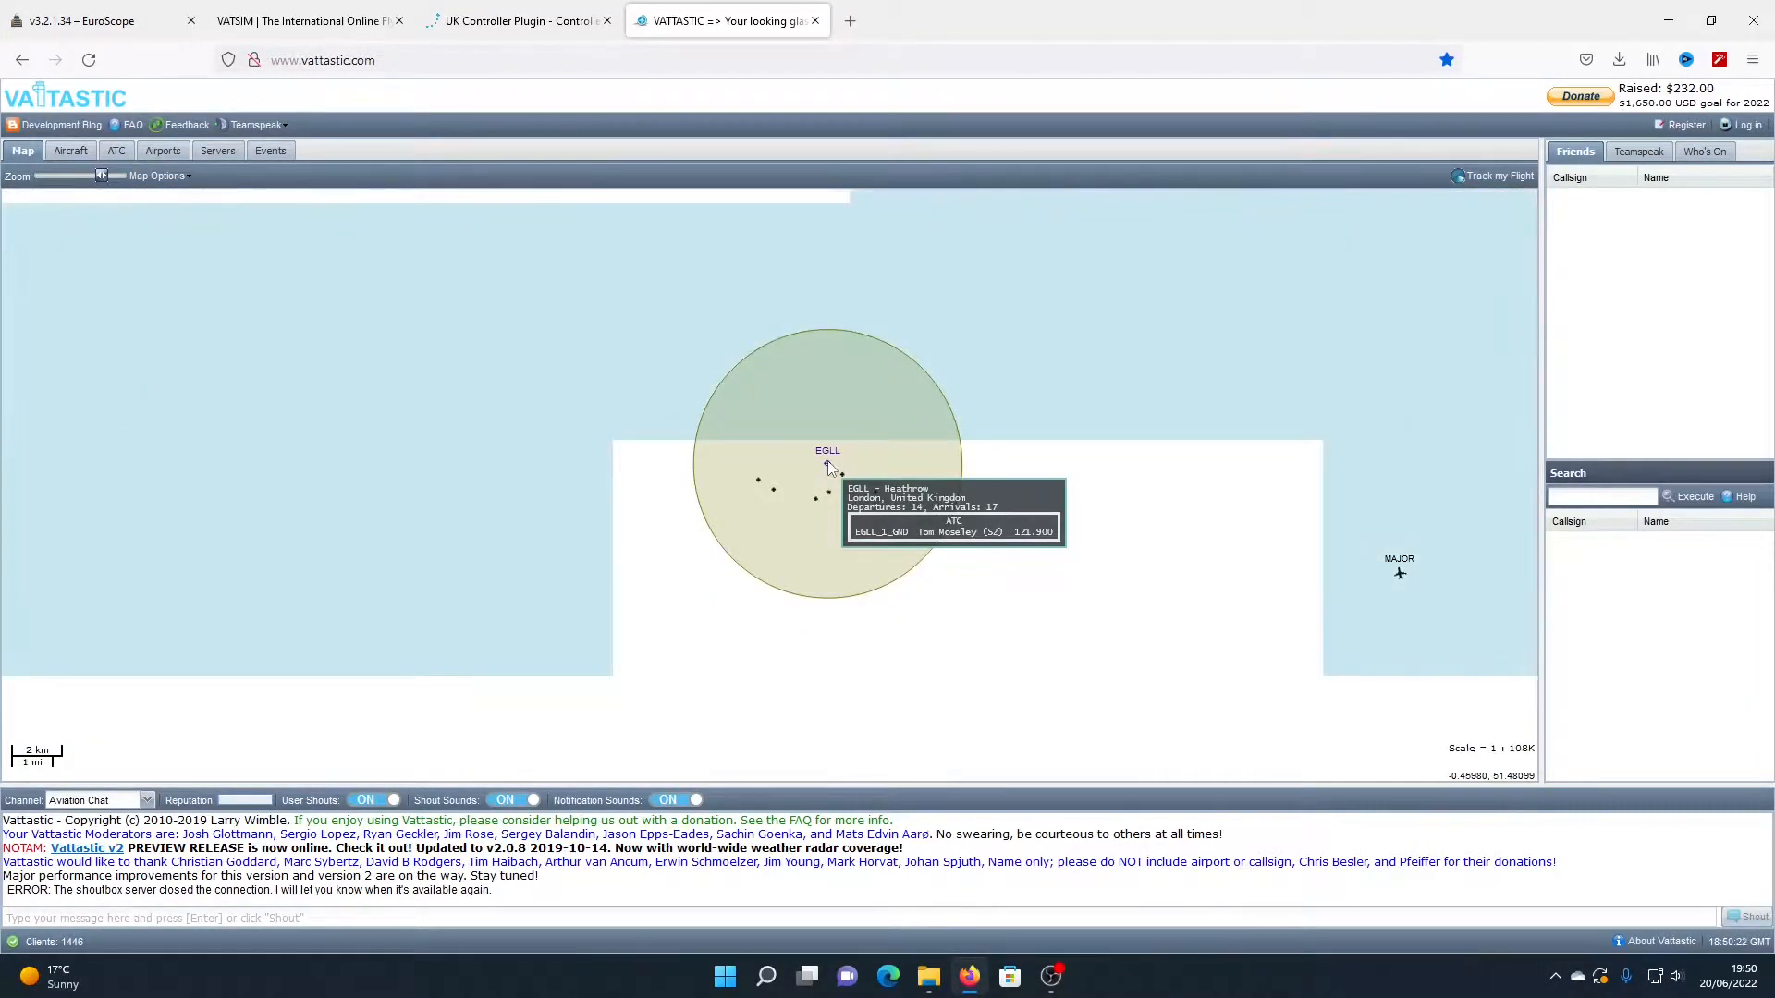
{"action": "scroll", "coordinate": [828, 460], "scroll_direction": "up", "scroll_amount": 1}
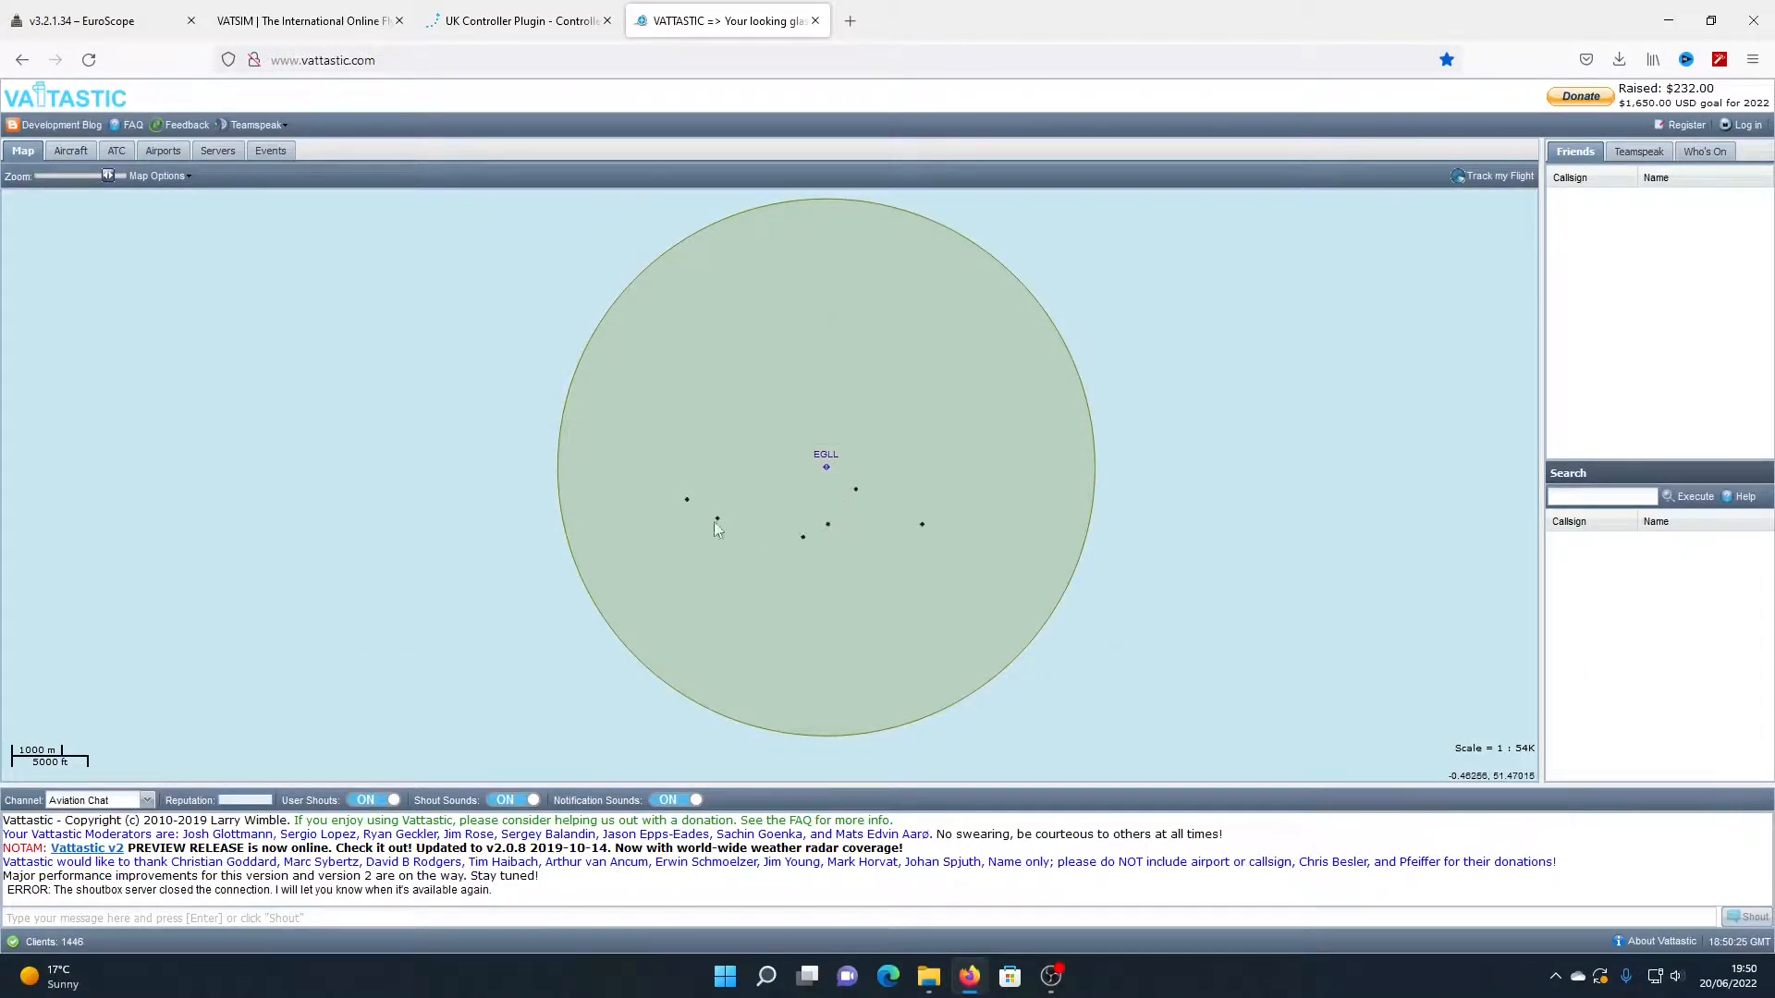
Examine the online controllers and the aircraft on the ground at Gatwick (EGKK)
{"action": "scroll", "coordinate": [918, 493], "scroll_direction": "down", "scroll_amount": 4}
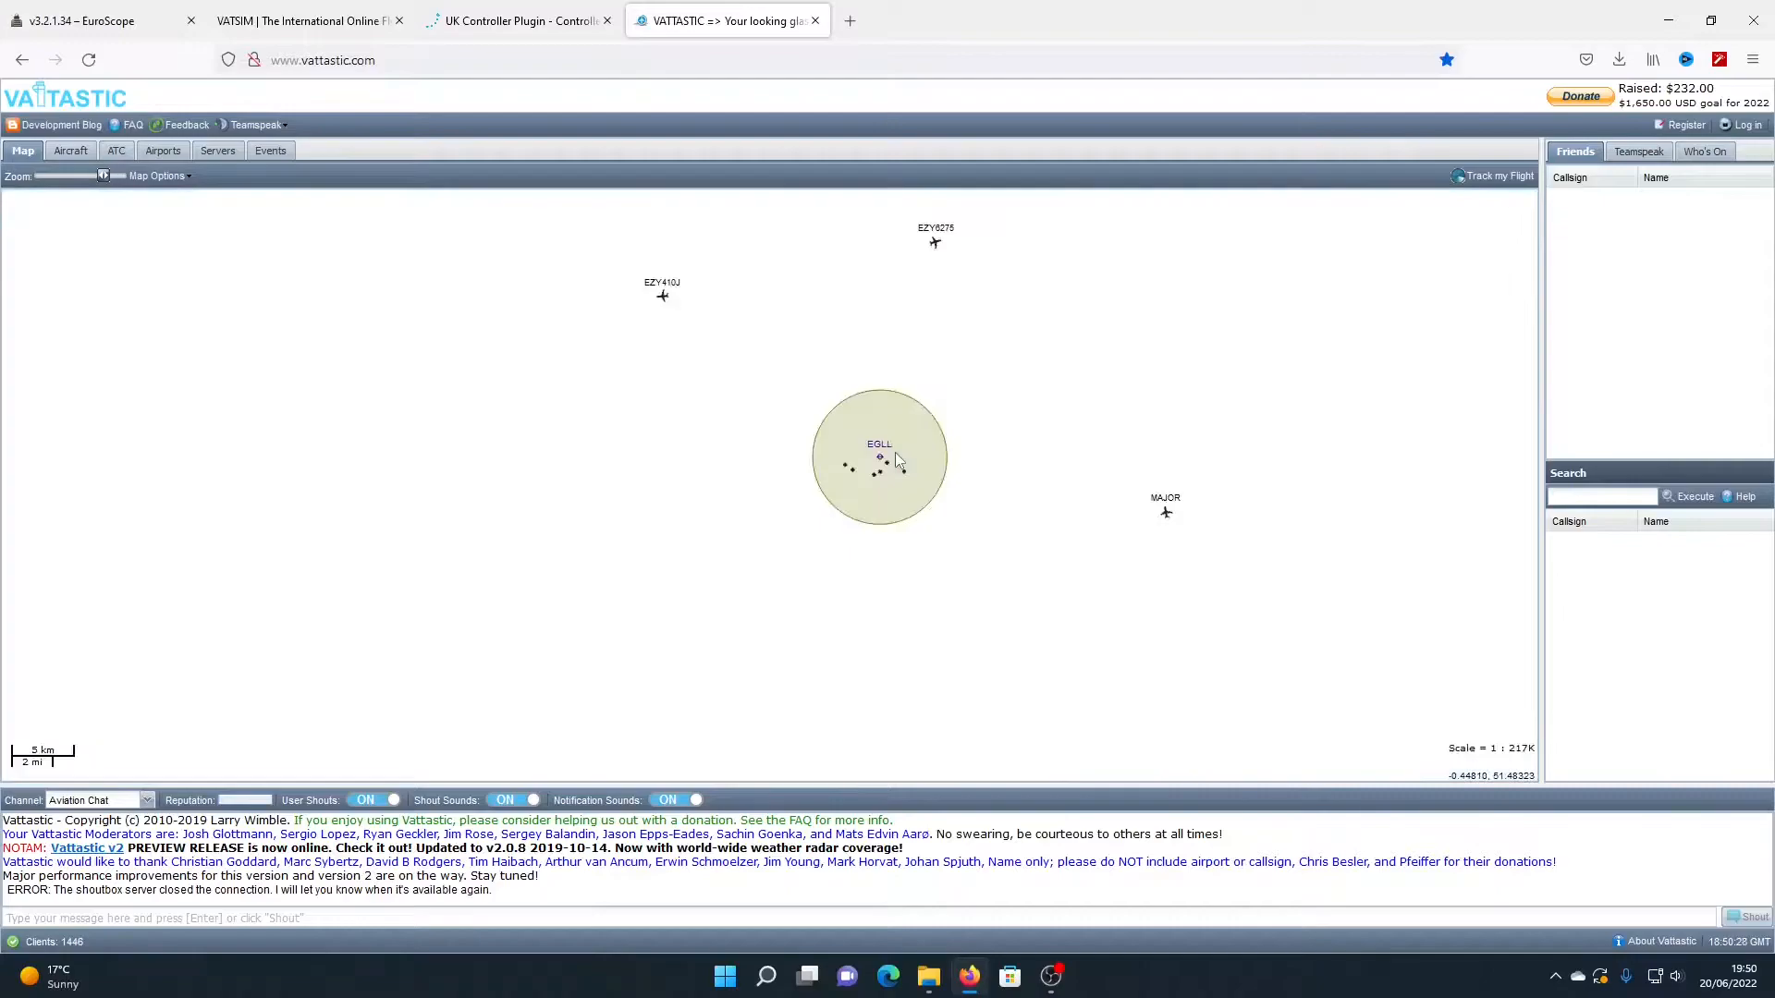
{"action": "left_click_drag", "start_coordinate": [902, 425], "coordinate": [765, 347]}
{"action": "left_click_drag", "start_coordinate": [997, 361], "coordinate": [963, 420]}
{"action": "mouse_move", "coordinate": [808, 541]}
{"action": "scroll", "coordinate": [809, 541], "scroll_direction": "up", "scroll_amount": 1}
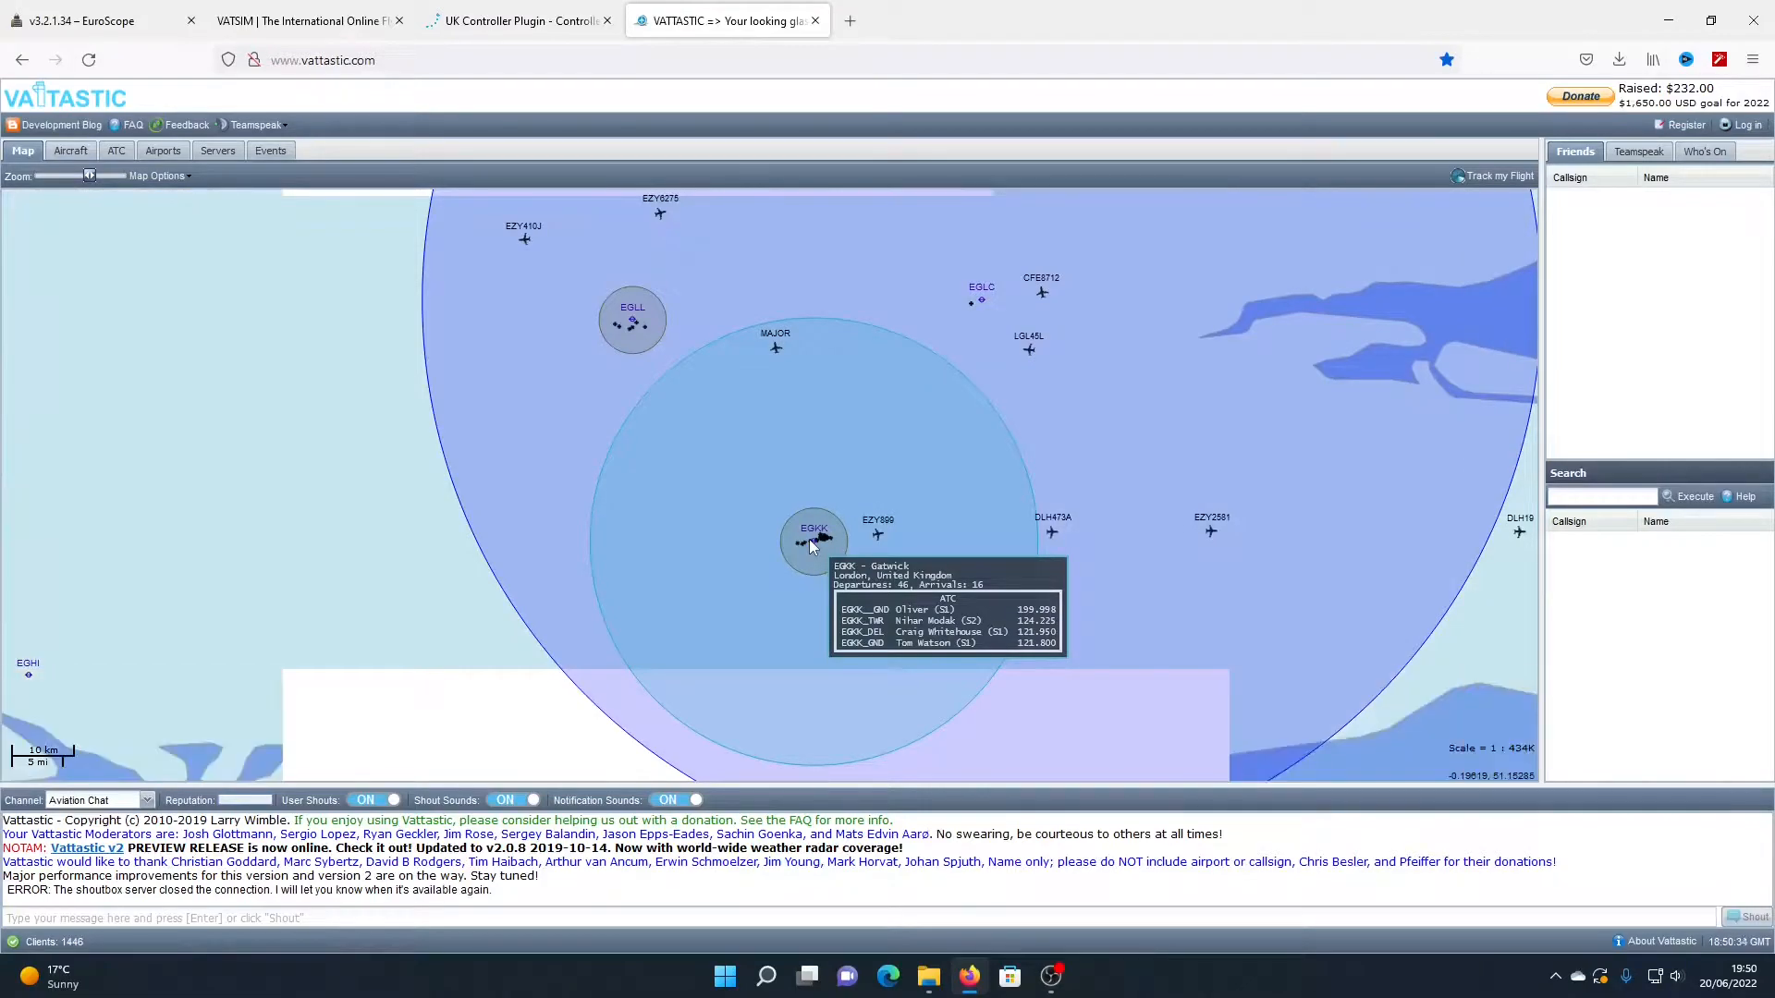
{"action": "scroll", "coordinate": [811, 546], "scroll_direction": "up", "scroll_amount": 4}
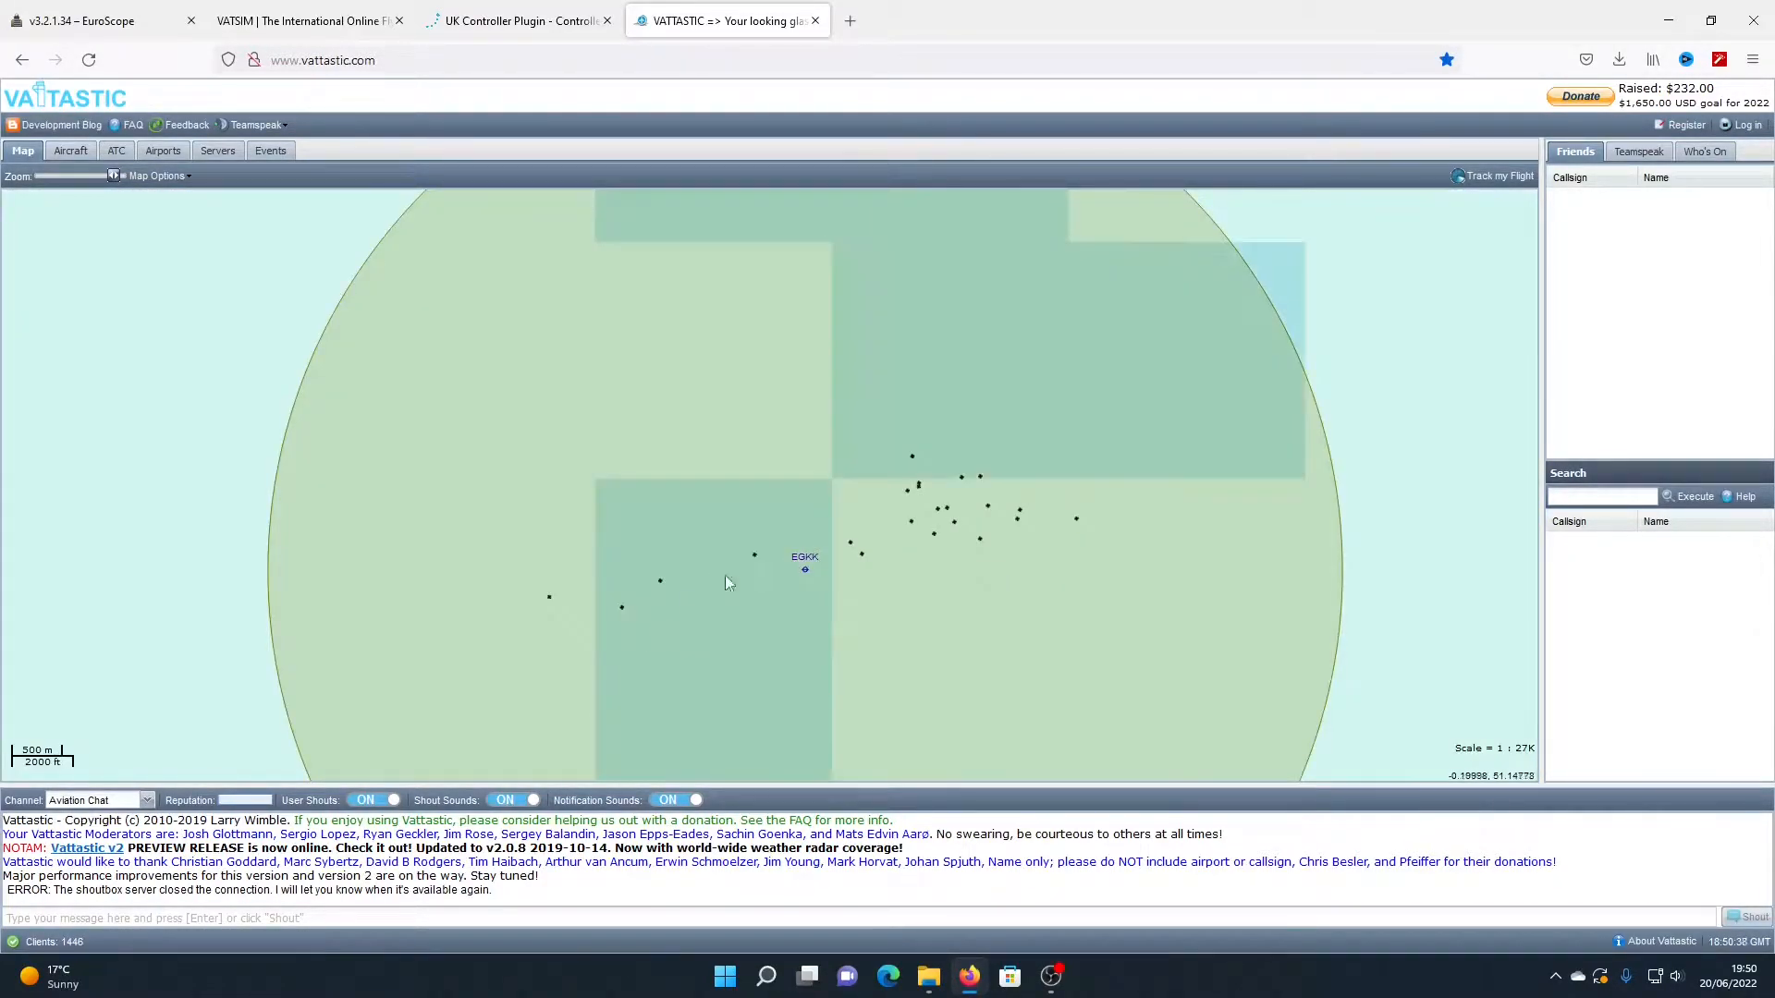
{"action": "scroll", "coordinate": [830, 415], "scroll_direction": "down", "scroll_amount": 3}
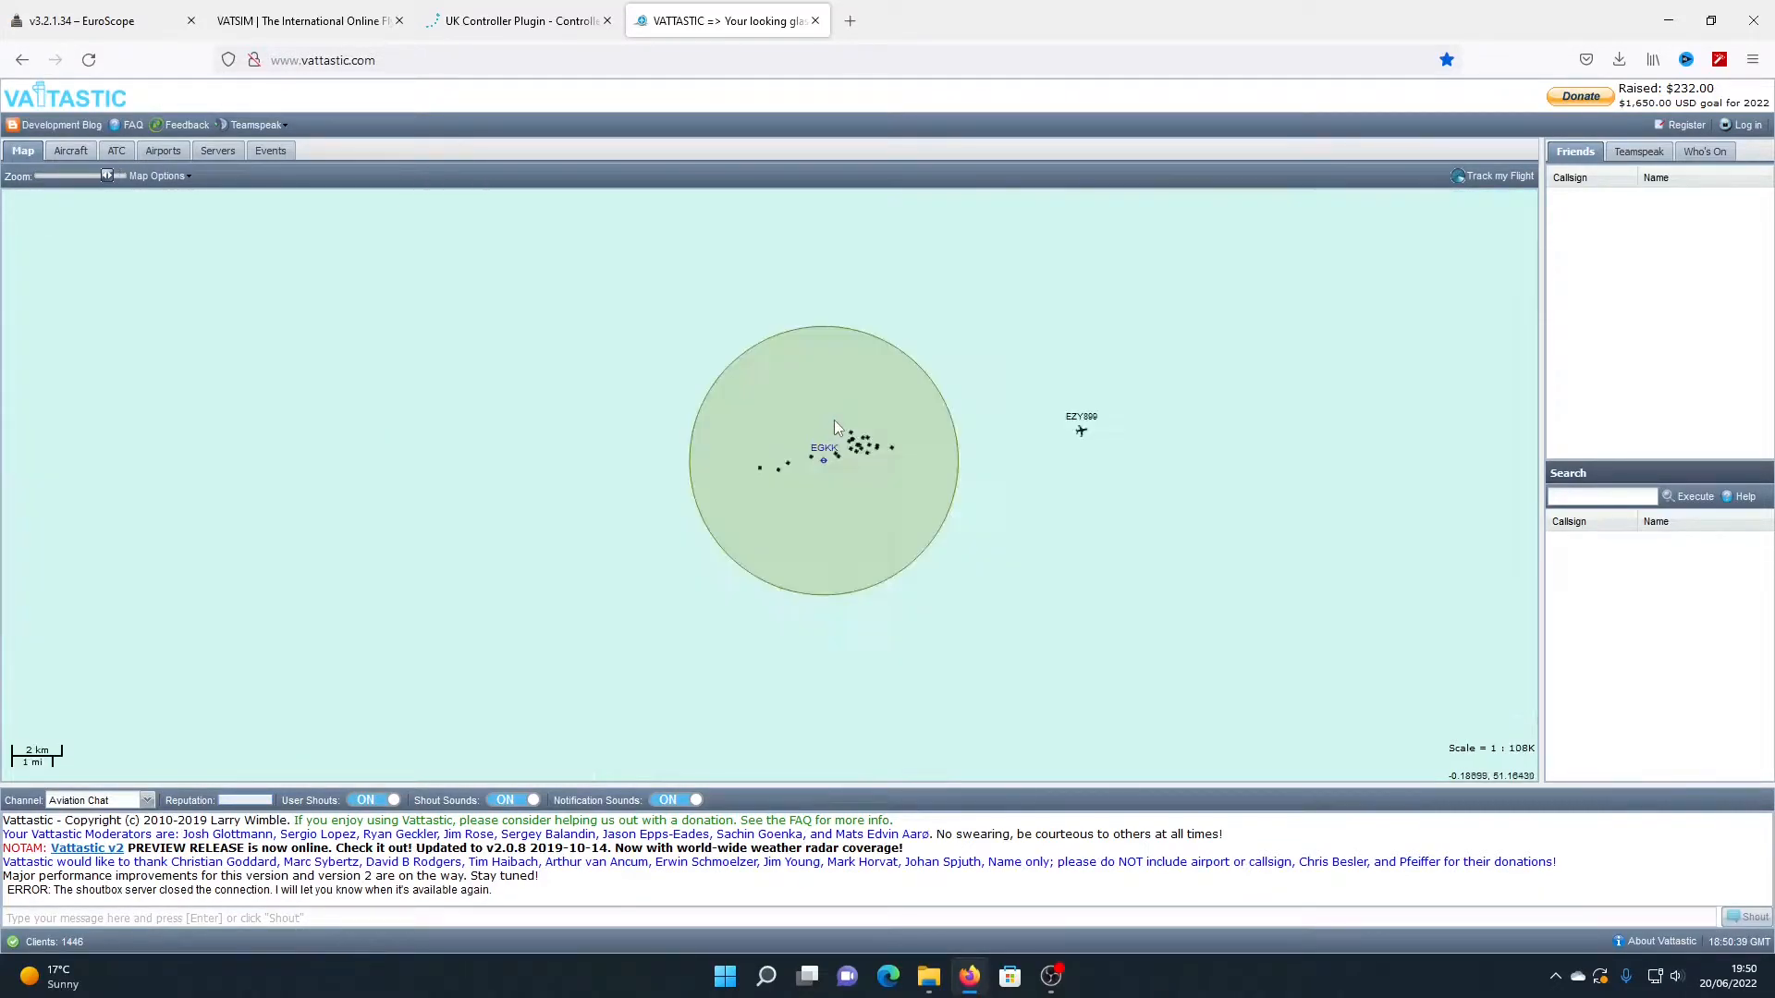
{"action": "scroll", "coordinate": [823, 446], "scroll_direction": "down", "scroll_amount": 1}
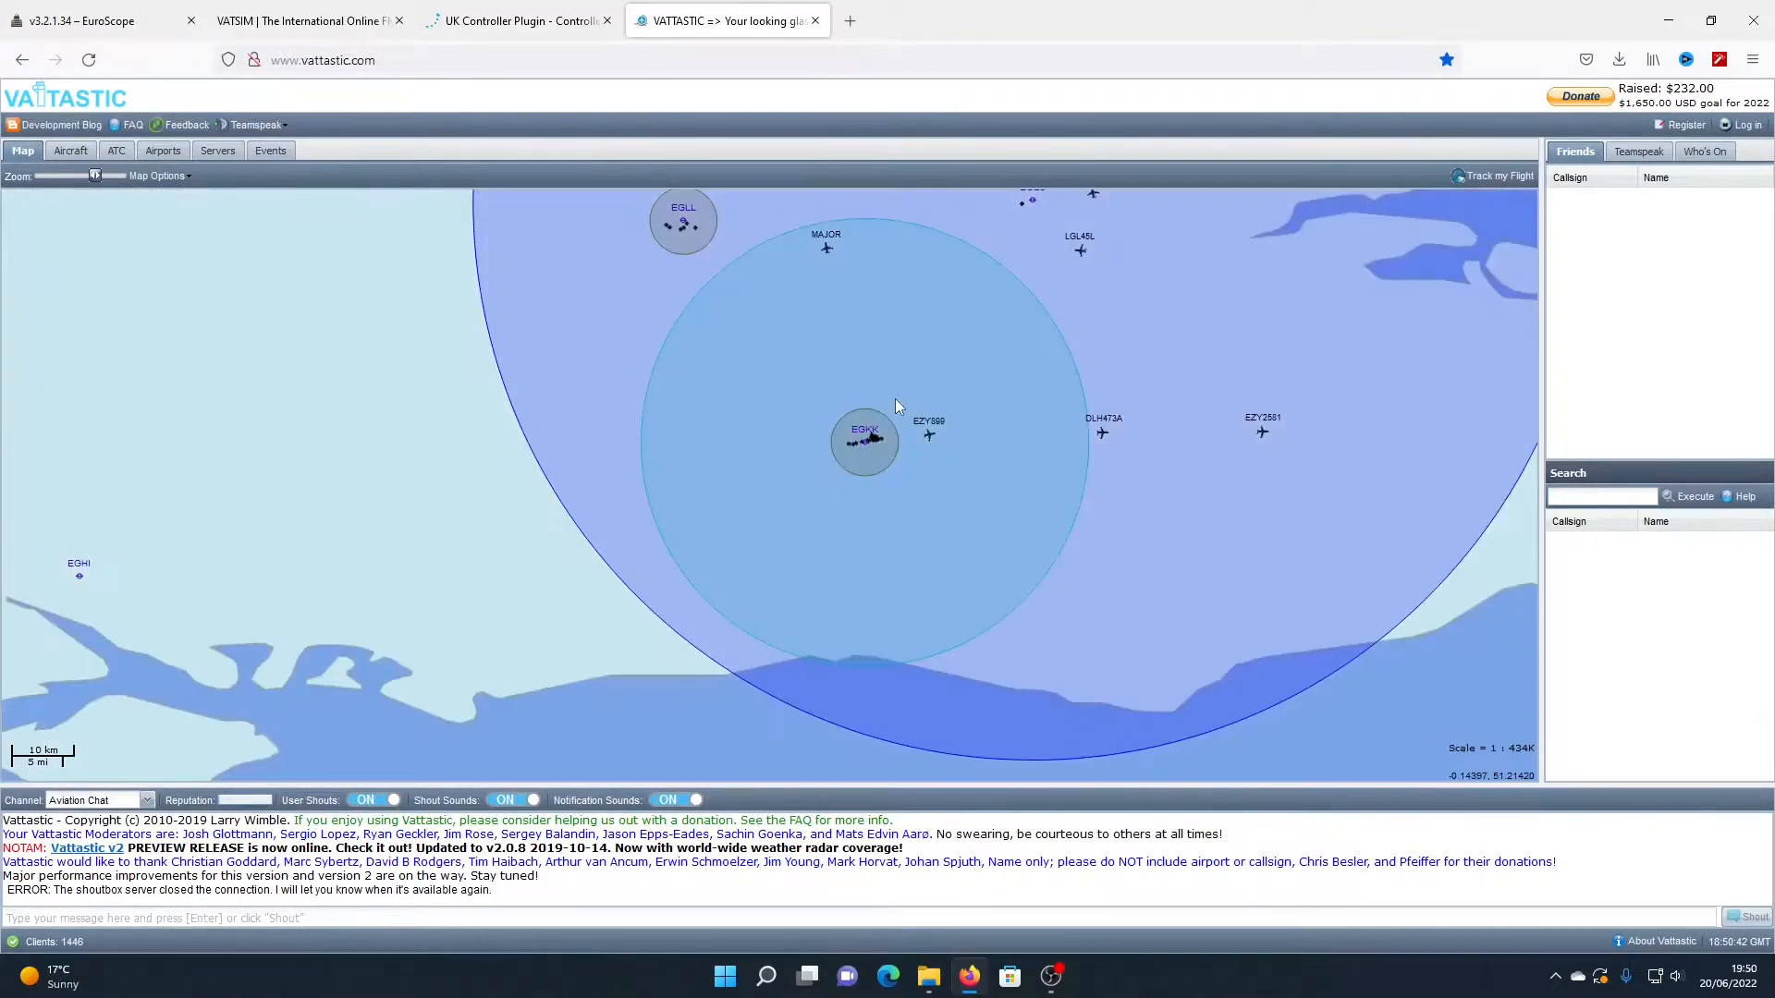
{"action": "scroll", "coordinate": [894, 397], "scroll_direction": "down", "scroll_amount": 1}
{"action": "left_click_drag", "start_coordinate": [913, 382], "coordinate": [885, 453]}
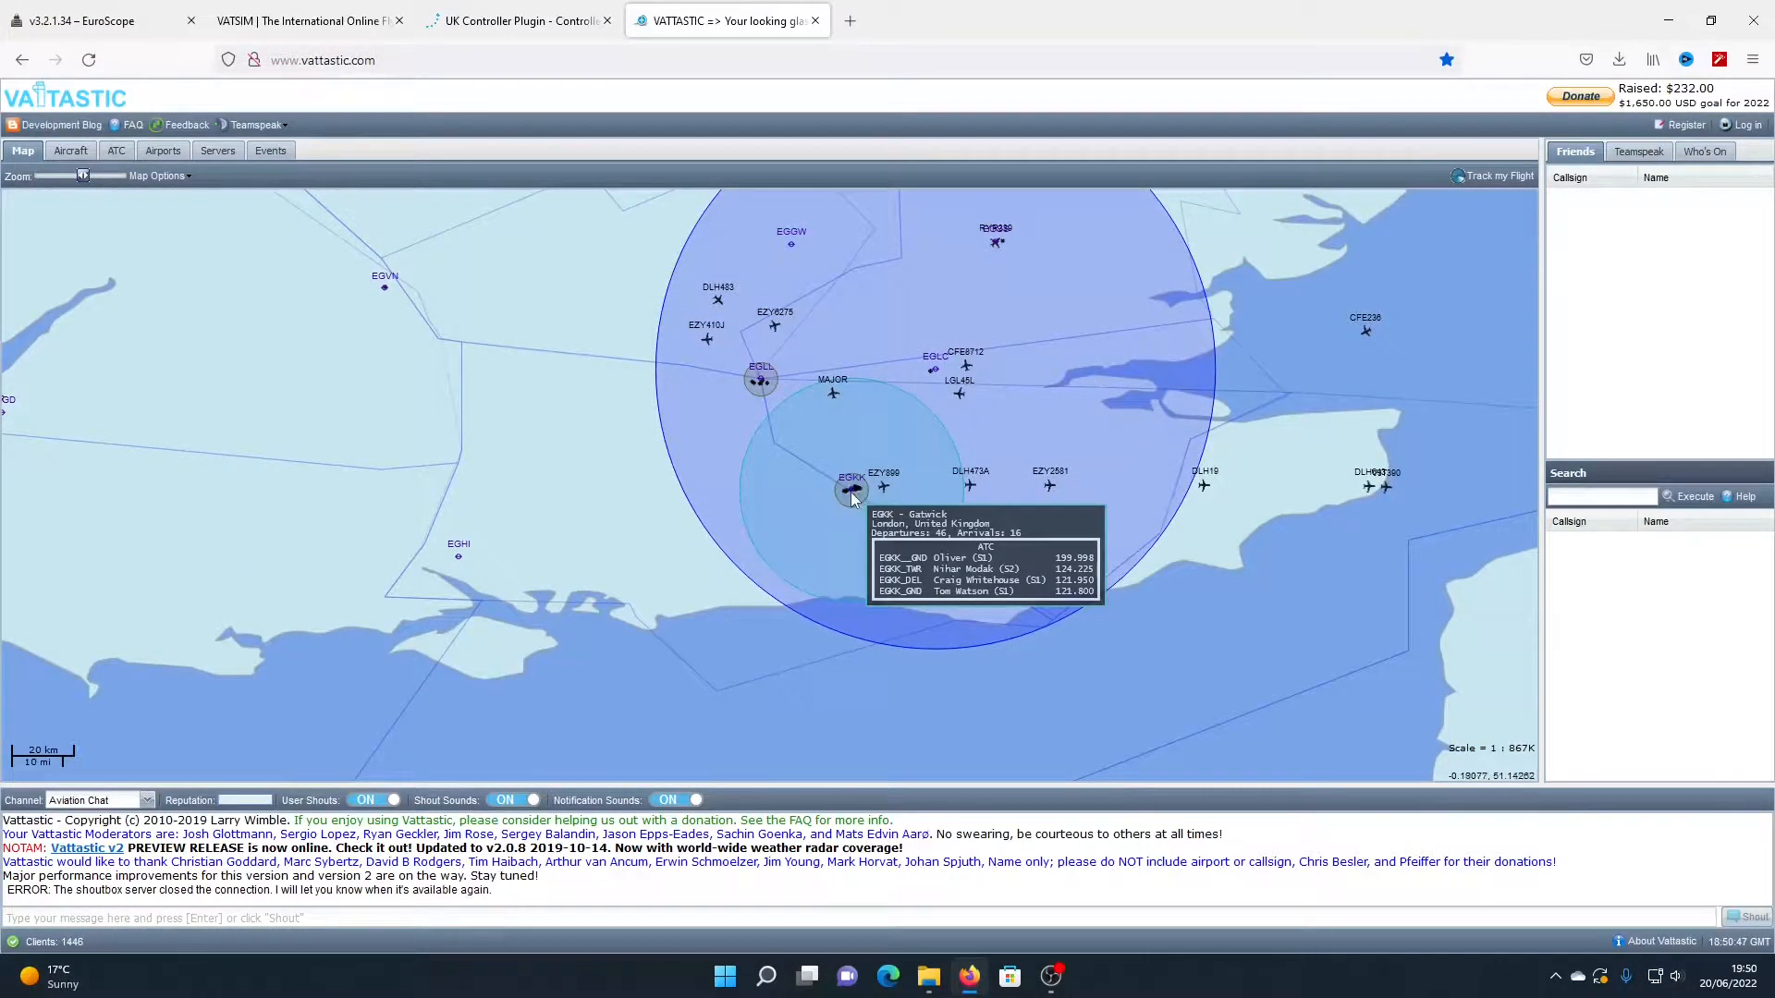
{"action": "scroll", "coordinate": [850, 492], "scroll_direction": "up", "scroll_amount": 3}
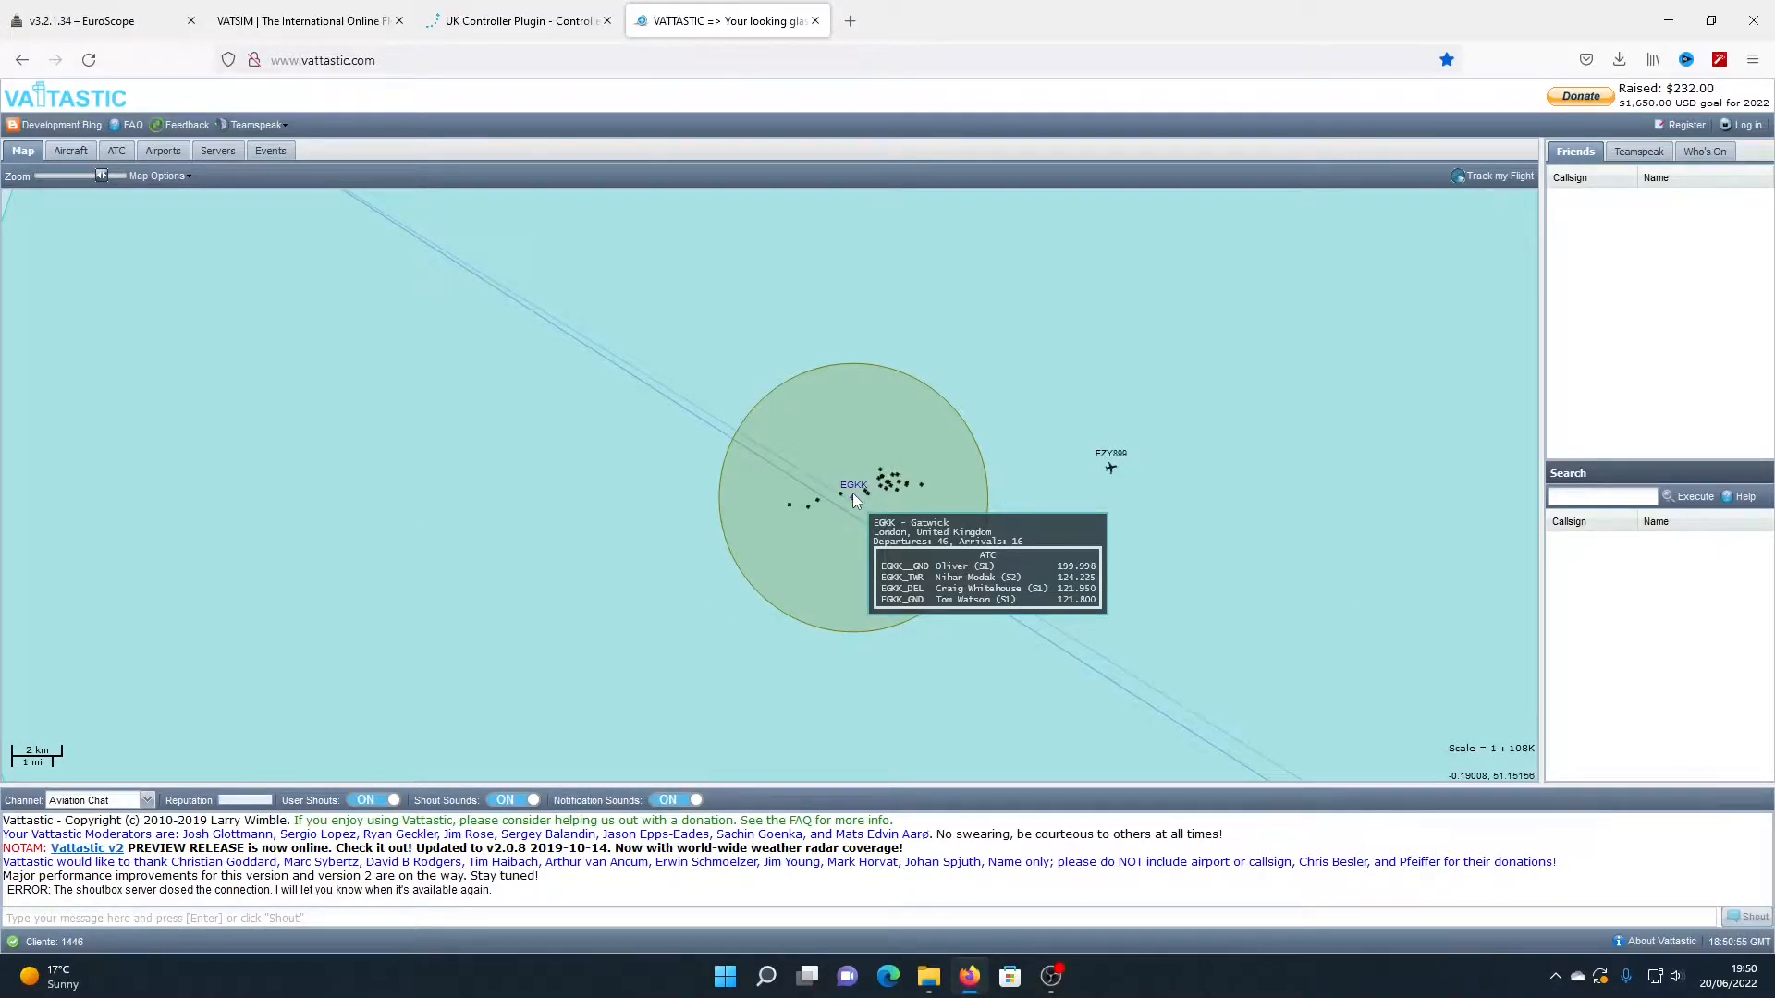
{"action": "scroll", "coordinate": [851, 483], "scroll_direction": "down", "scroll_amount": 4}
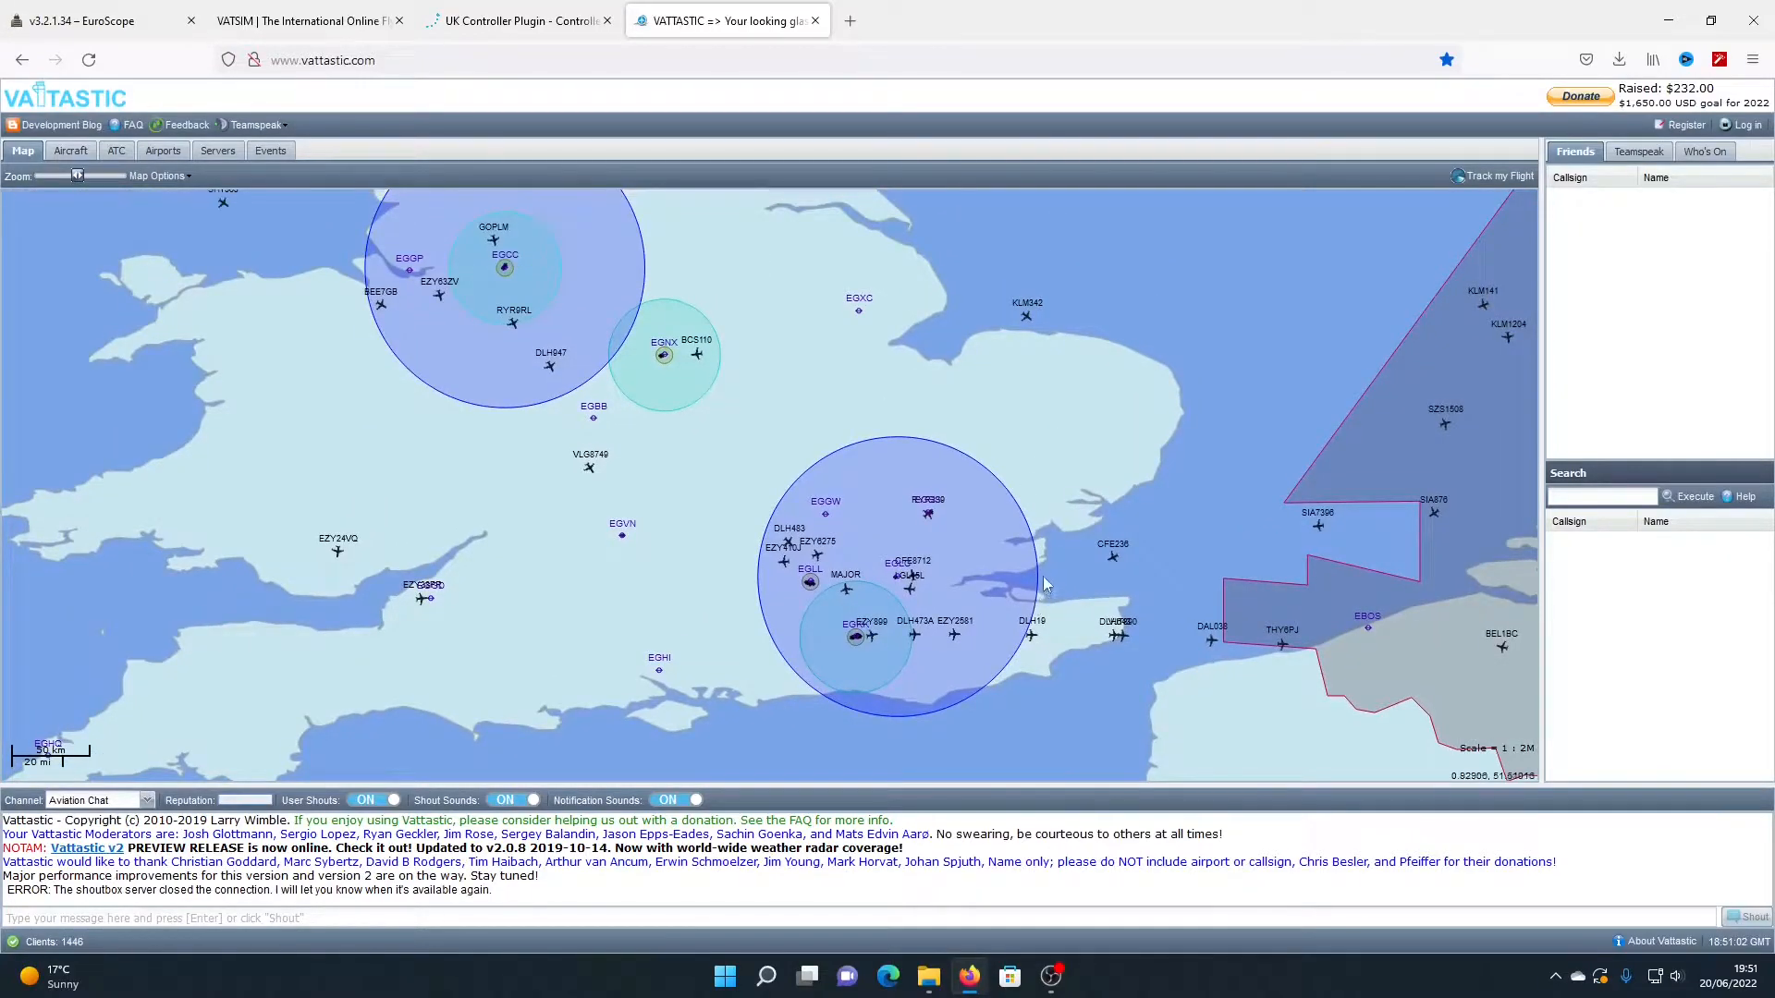
Launch EuroScope.exe from the EuroScopeBeta32a26 folder in Documents and leave the profile file dialog
{"action": "mouse_move", "coordinate": [928, 976]}
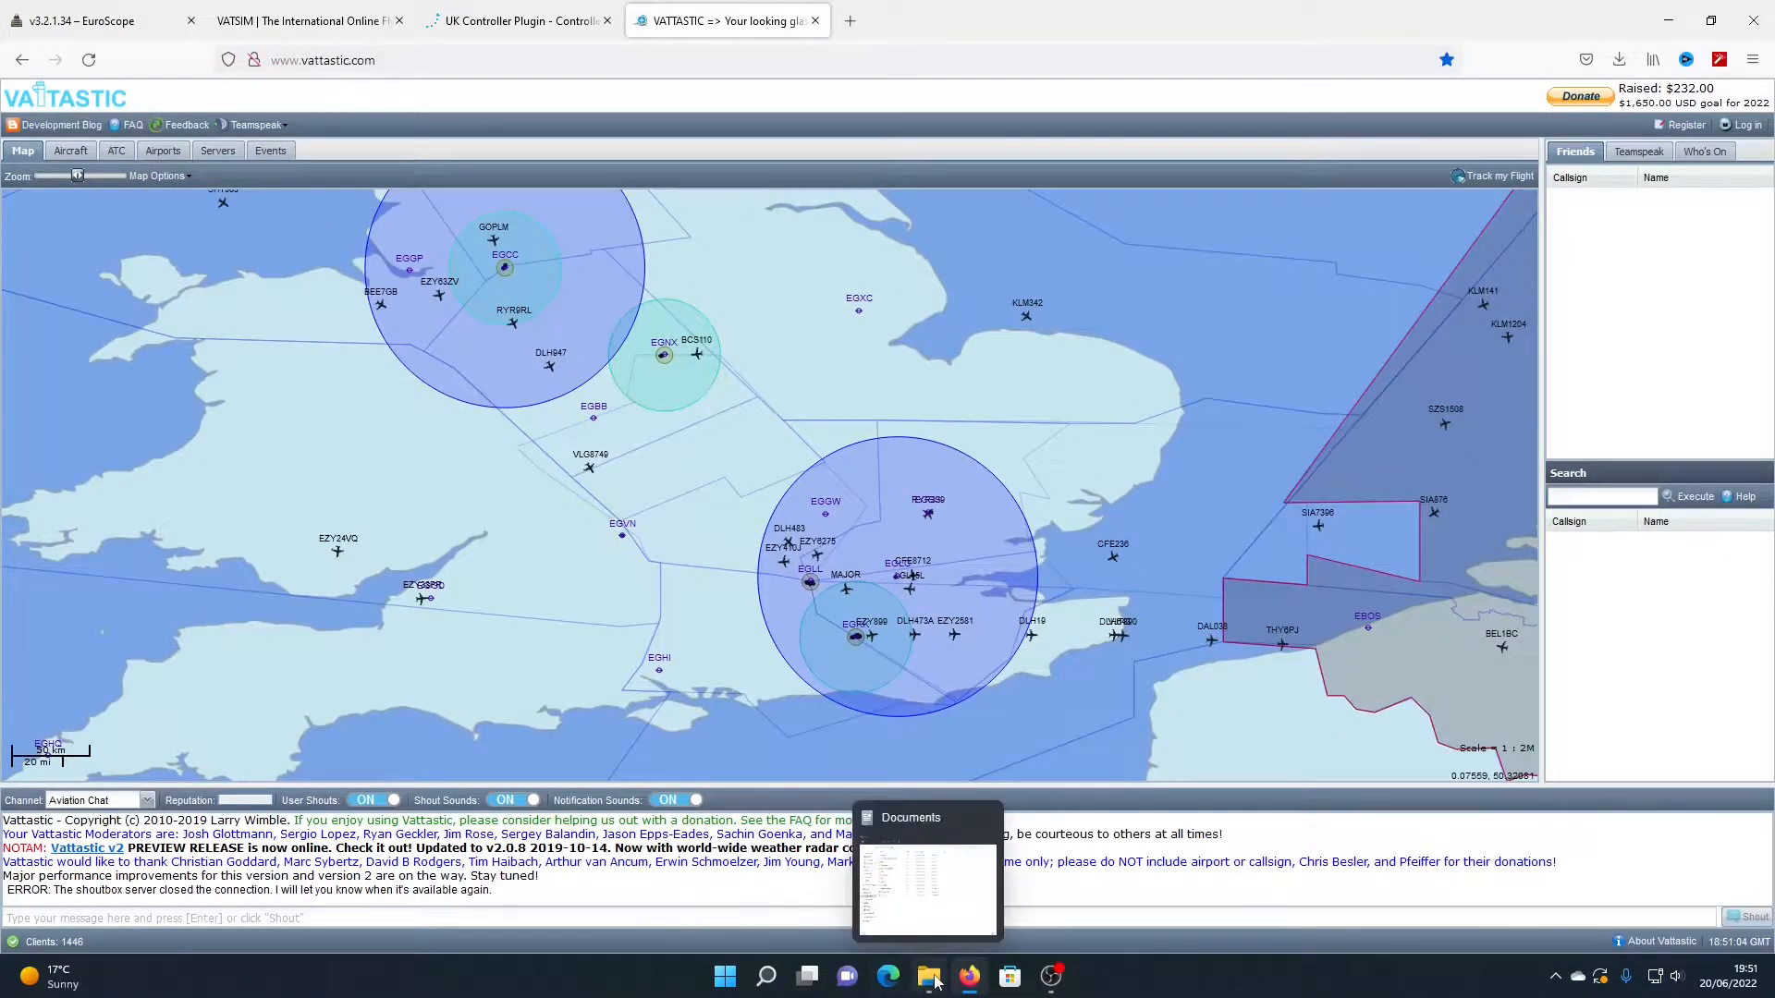
{"action": "left_click", "coordinate": [915, 869]}
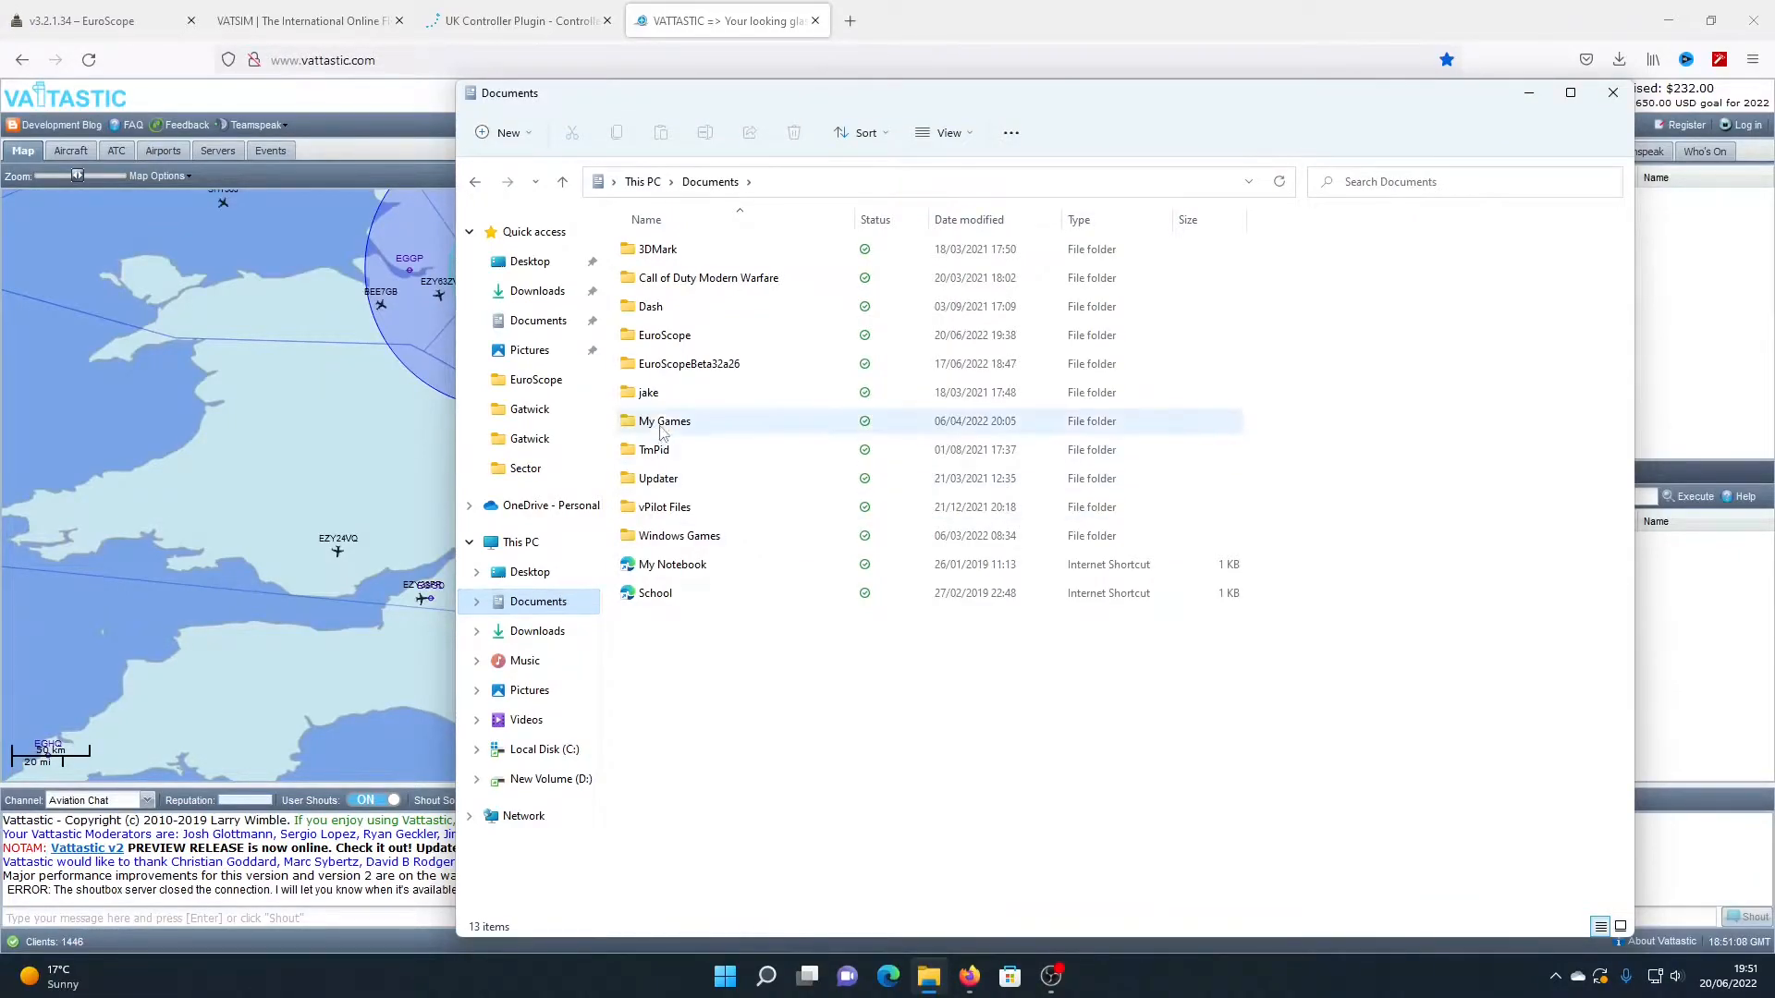
{"action": "double_click", "coordinate": [666, 366]}
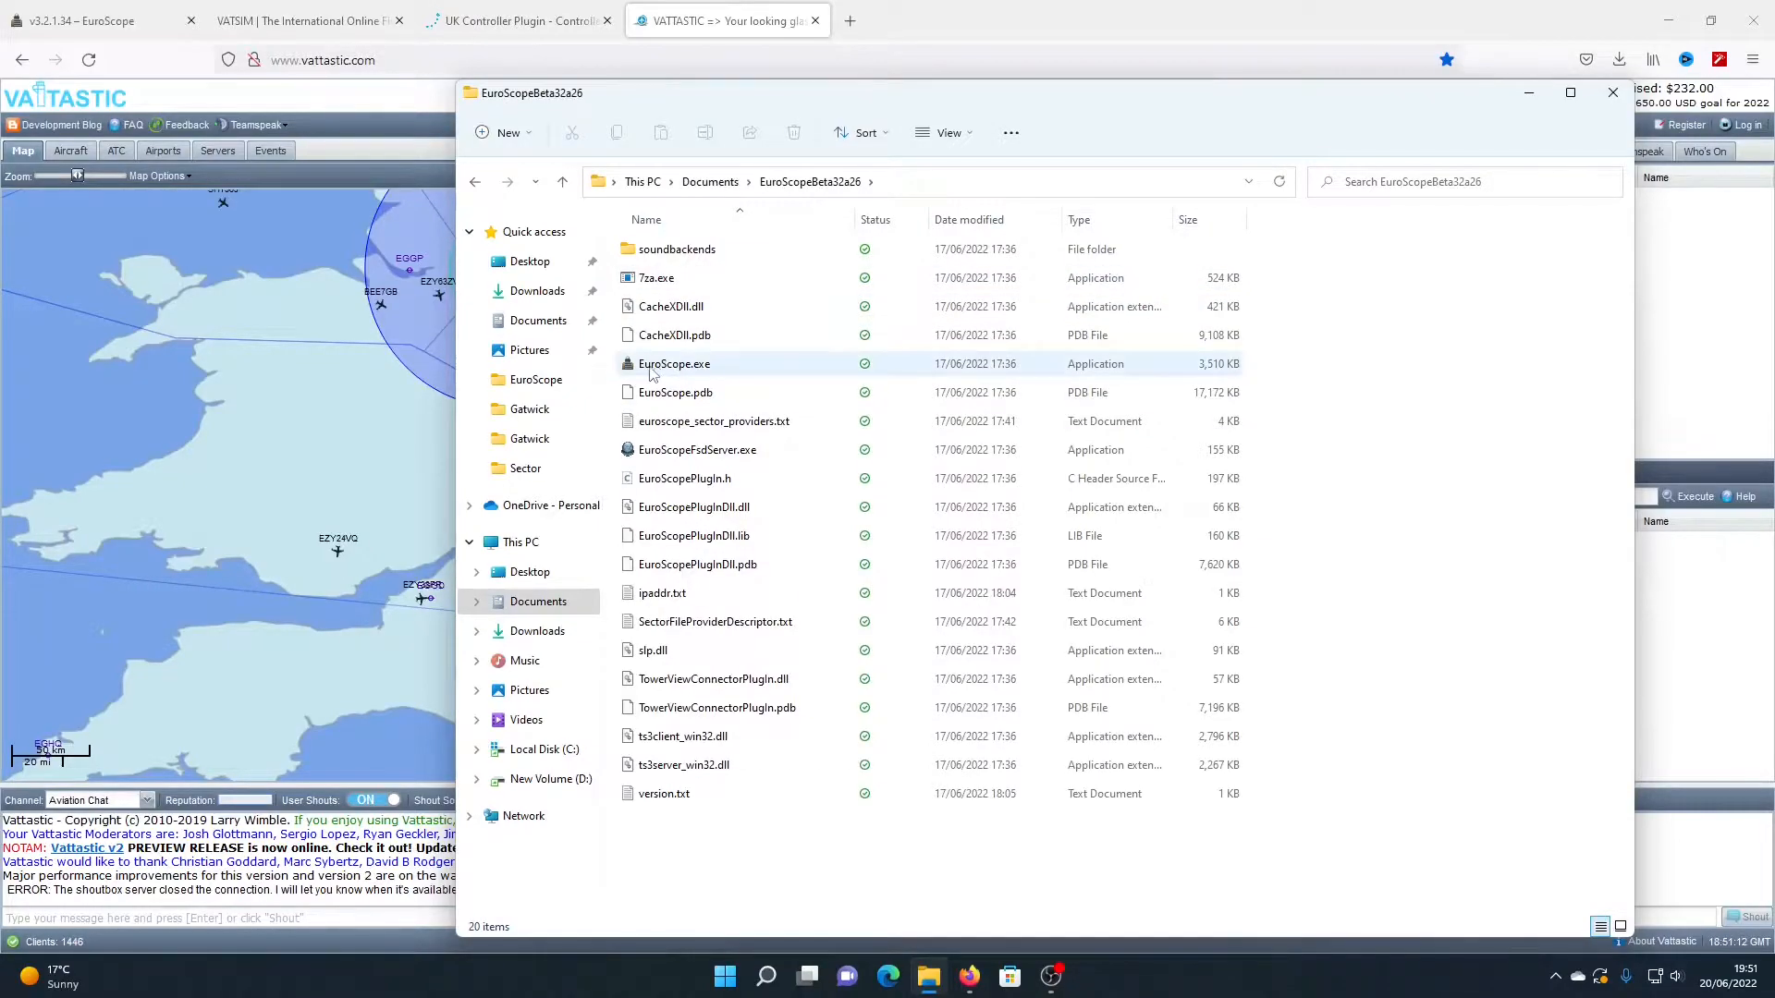
{"action": "double_click", "coordinate": [723, 367]}
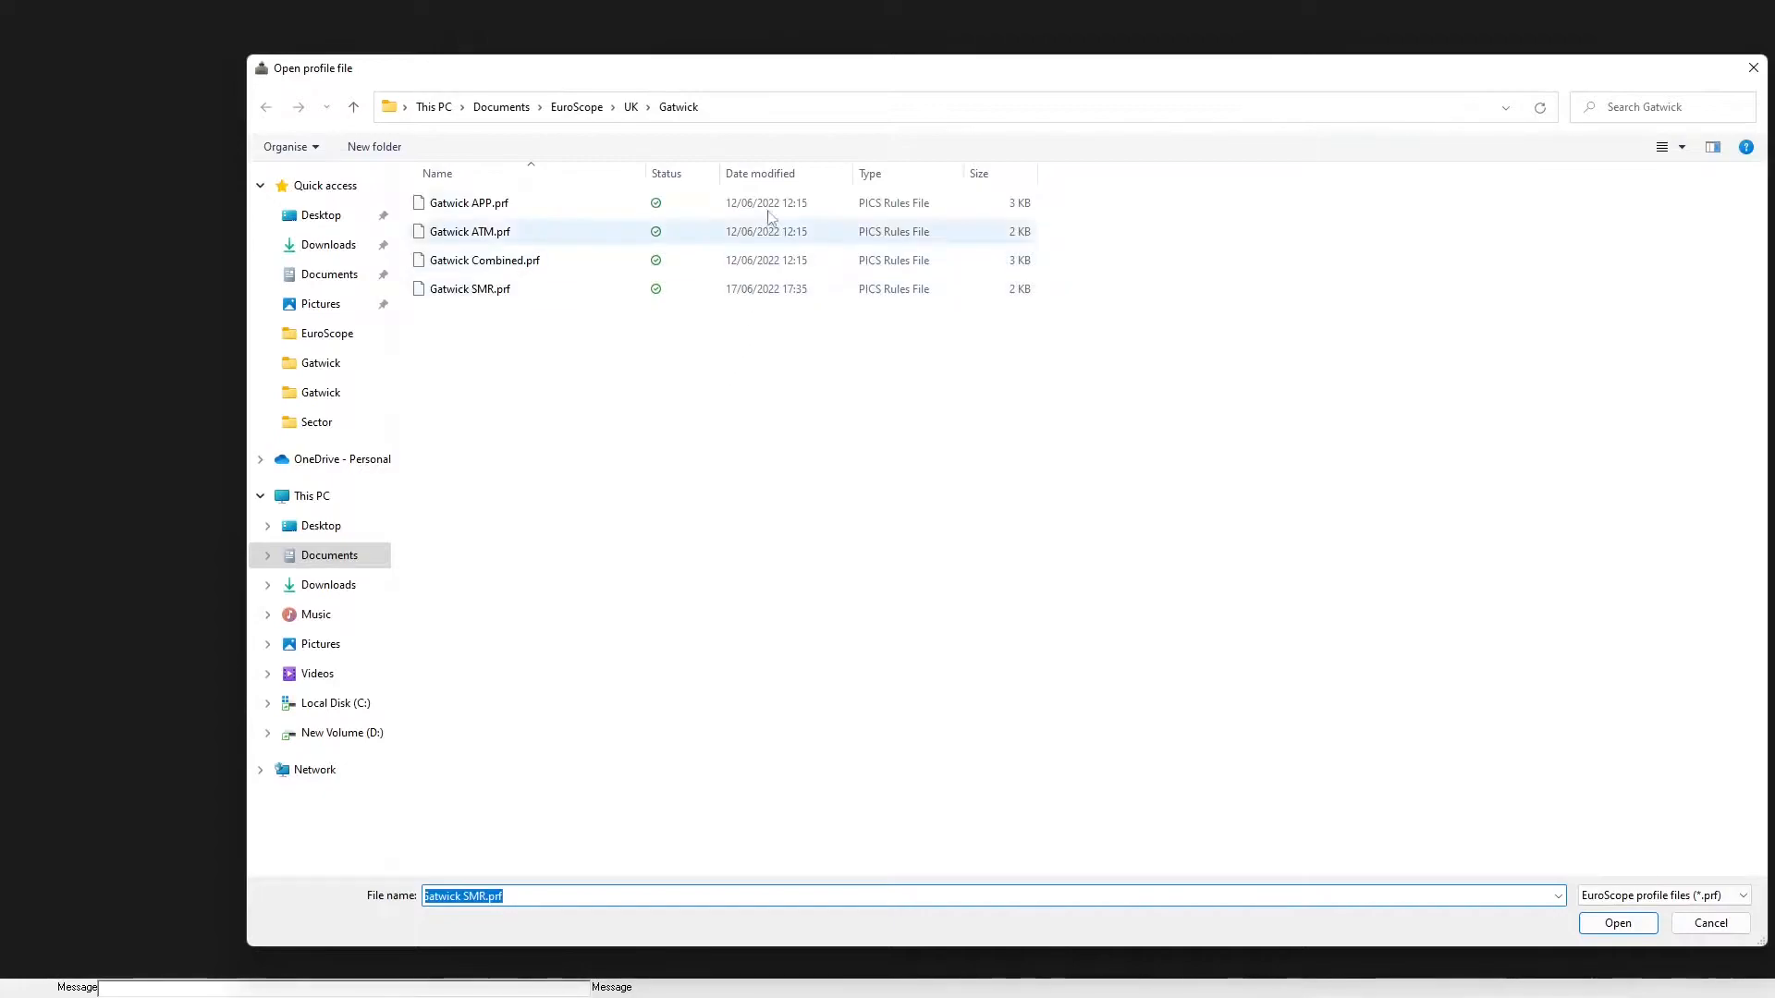
{"action": "left_click_drag", "start_coordinate": [830, 53], "coordinate": [723, 34]}
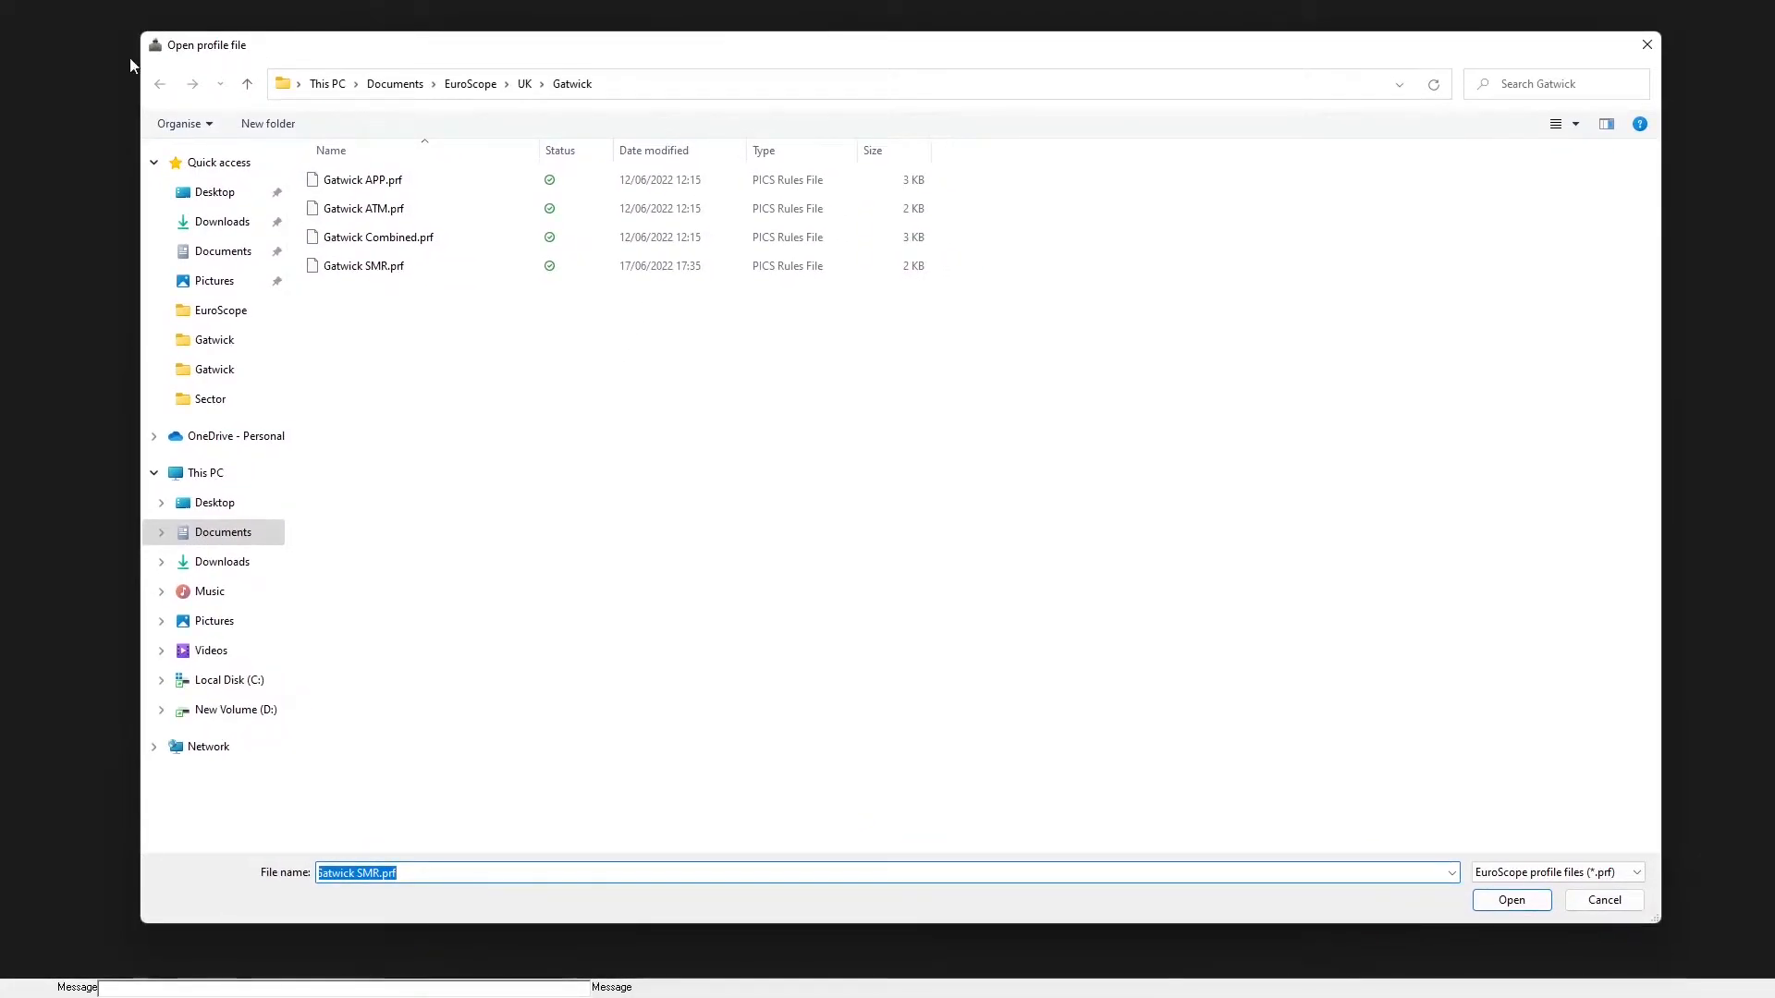
{"action": "left_click", "coordinate": [1511, 899]}
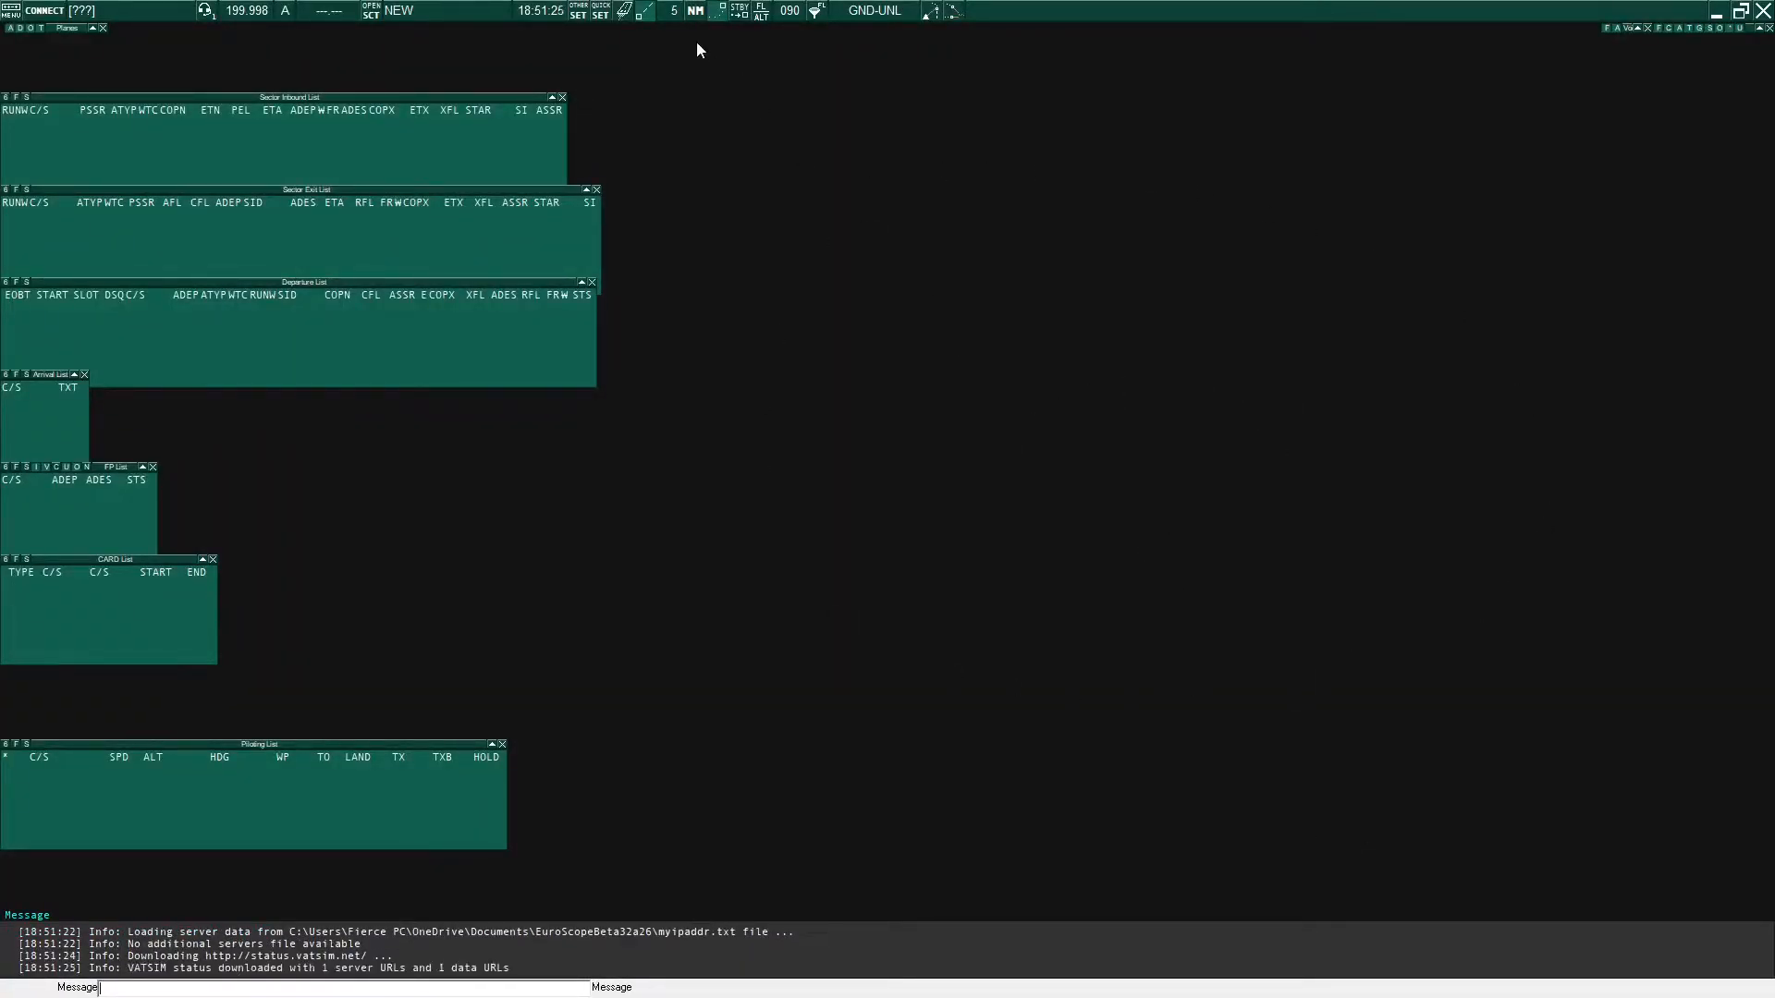
{"action": "left_click", "coordinate": [578, 14]}
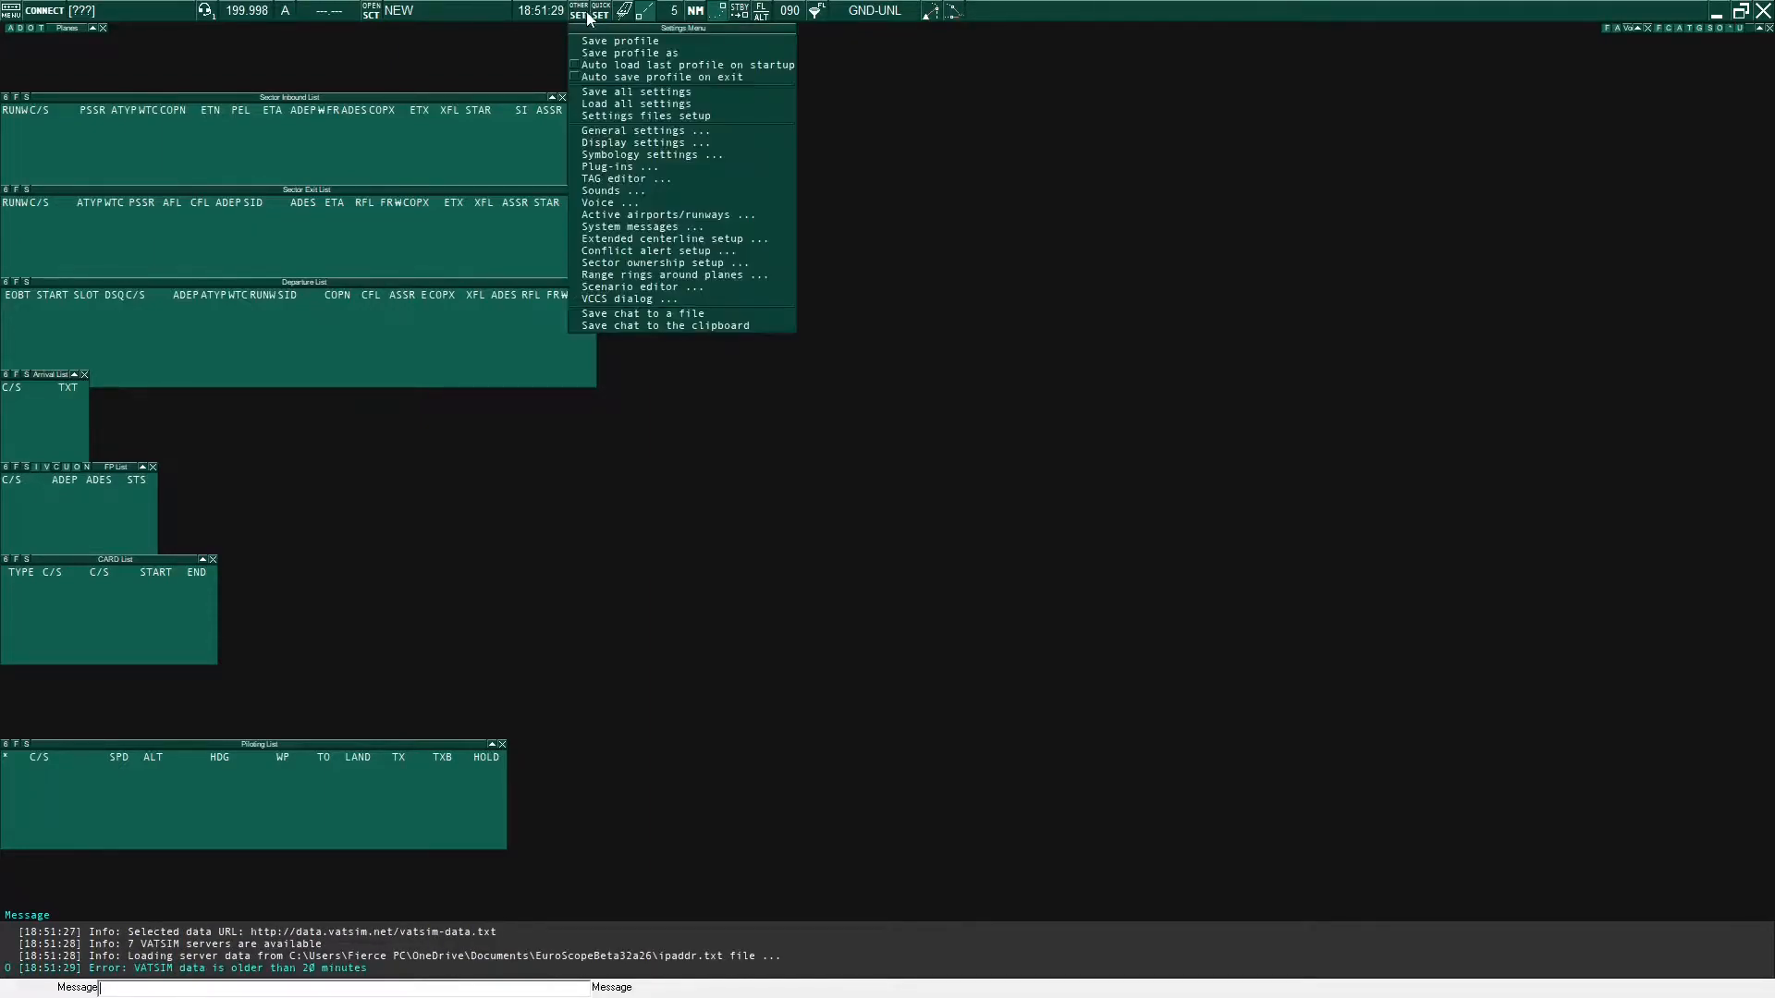
{"action": "left_click", "coordinate": [576, 17]}
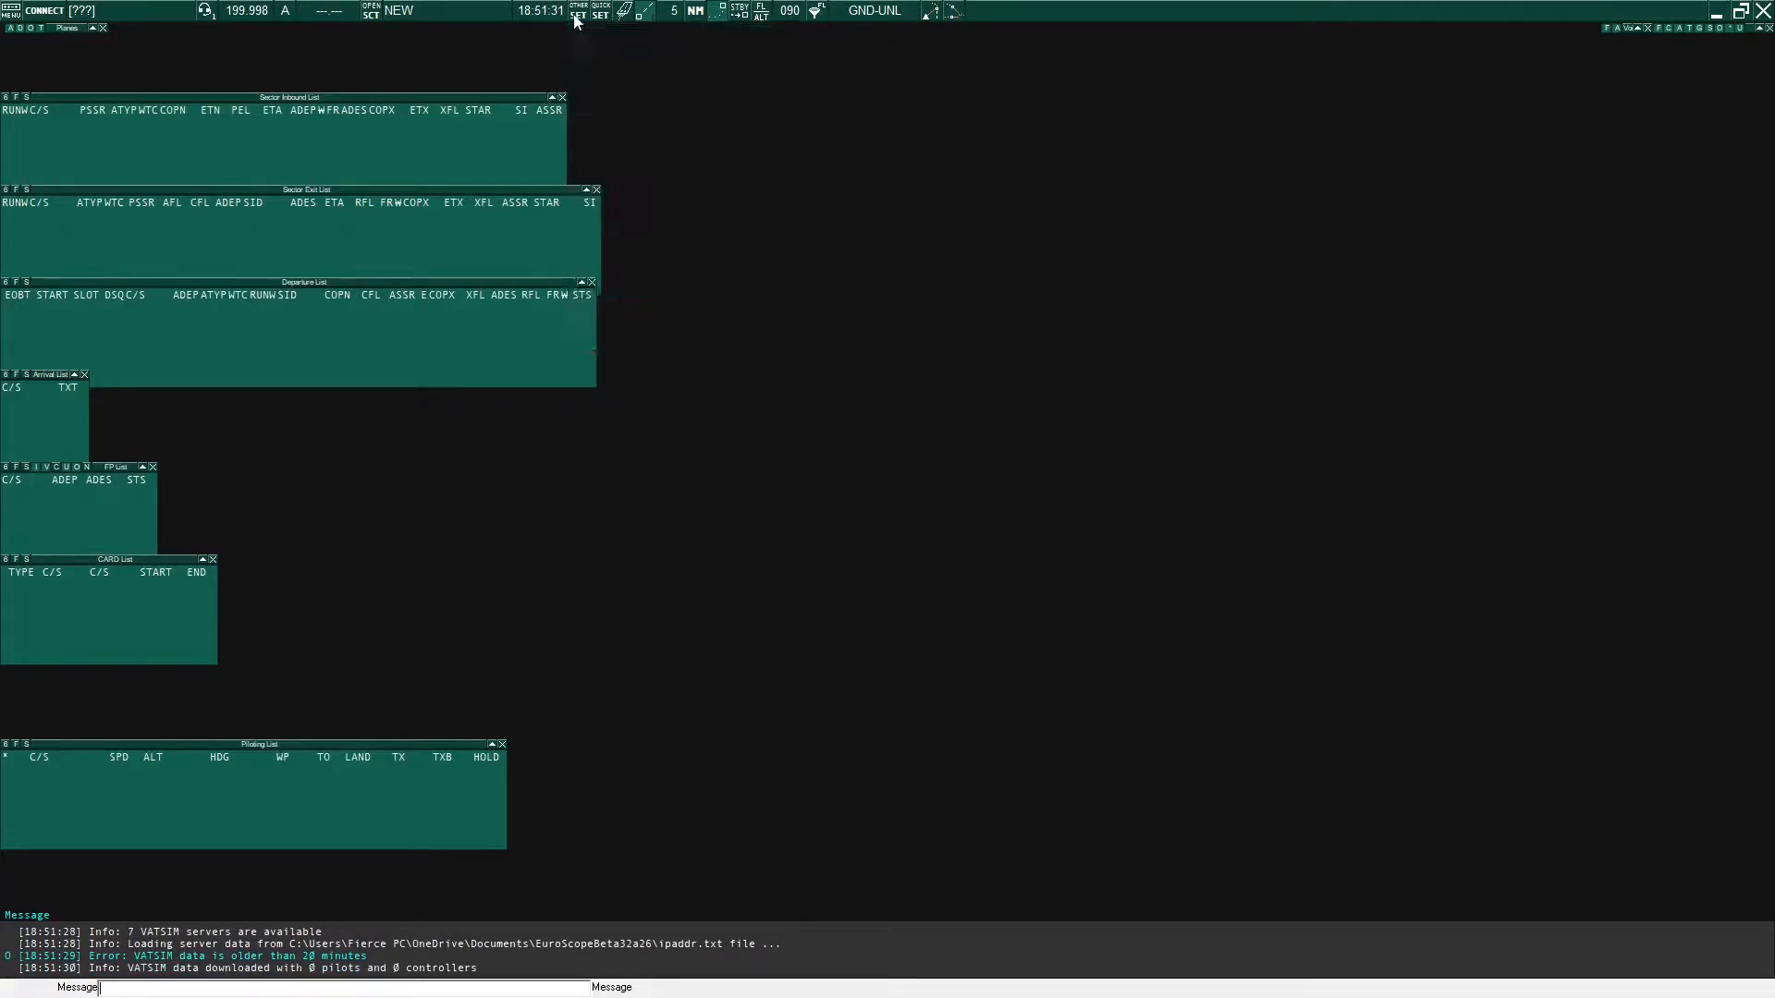
Load UKControllerPlugin.dll from the EuroScope folder in Documents as a EuroScope plug-in
{"action": "left_click", "coordinate": [574, 14]}
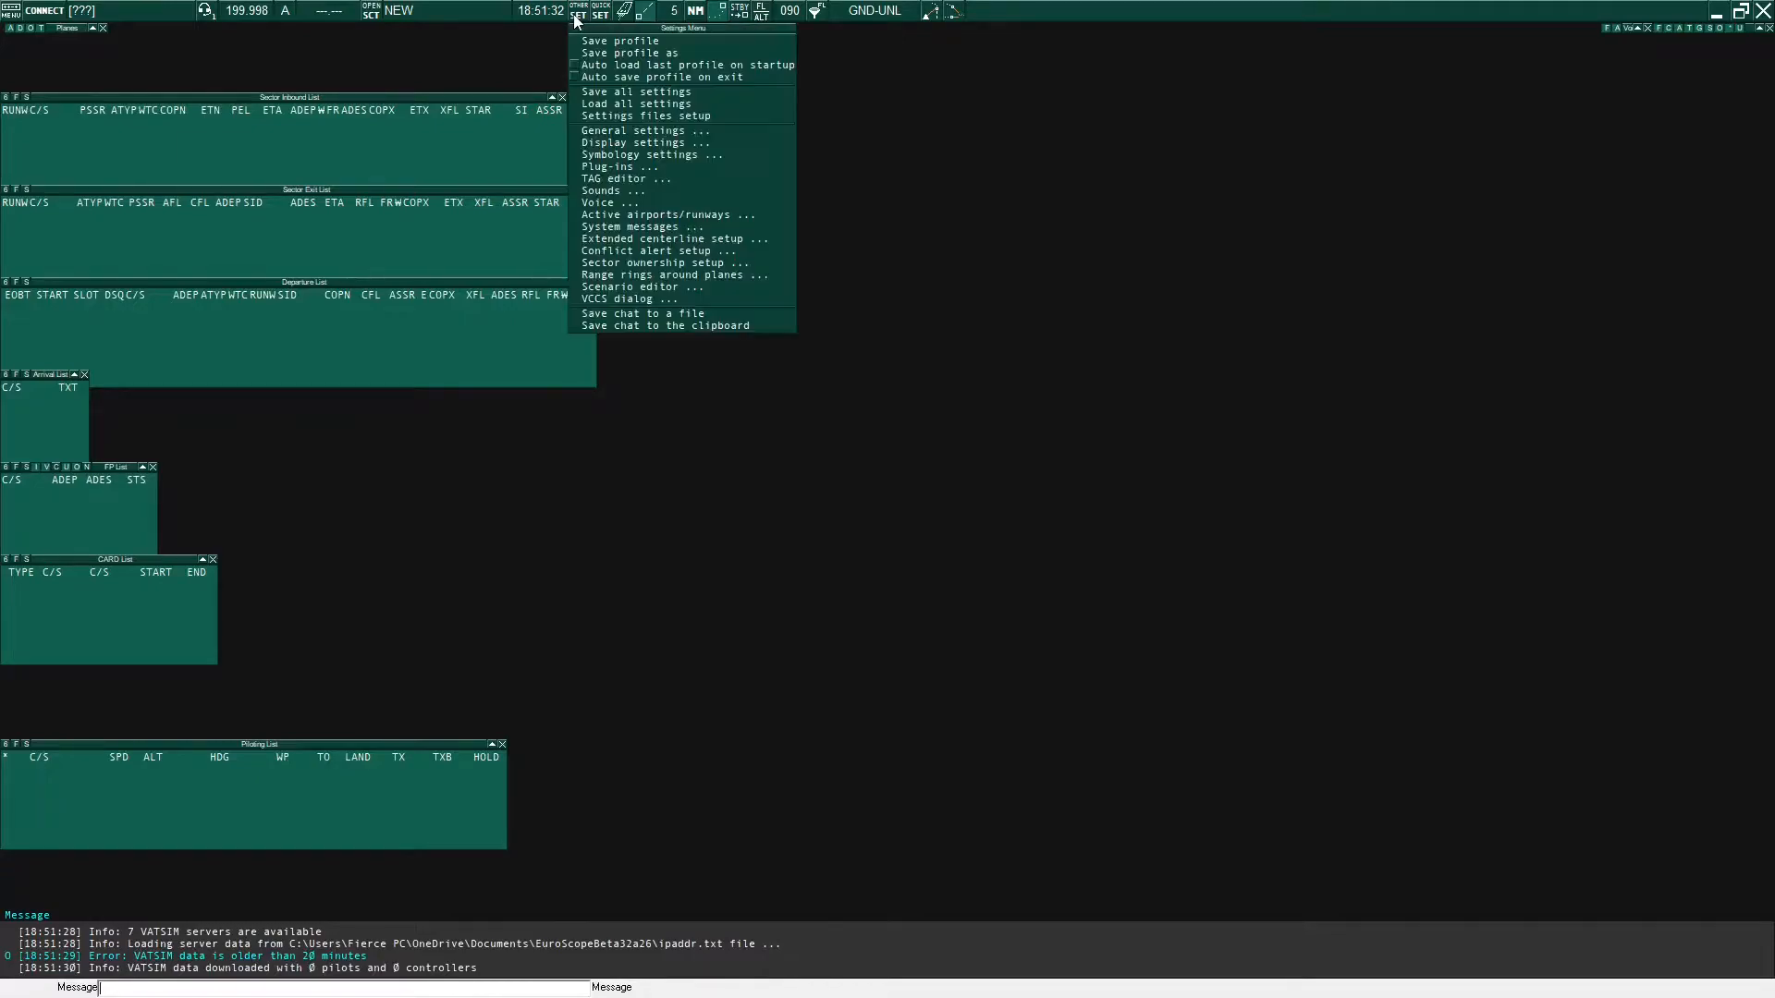
{"action": "left_click", "coordinate": [601, 172]}
{"action": "left_click", "coordinate": [1196, 281]}
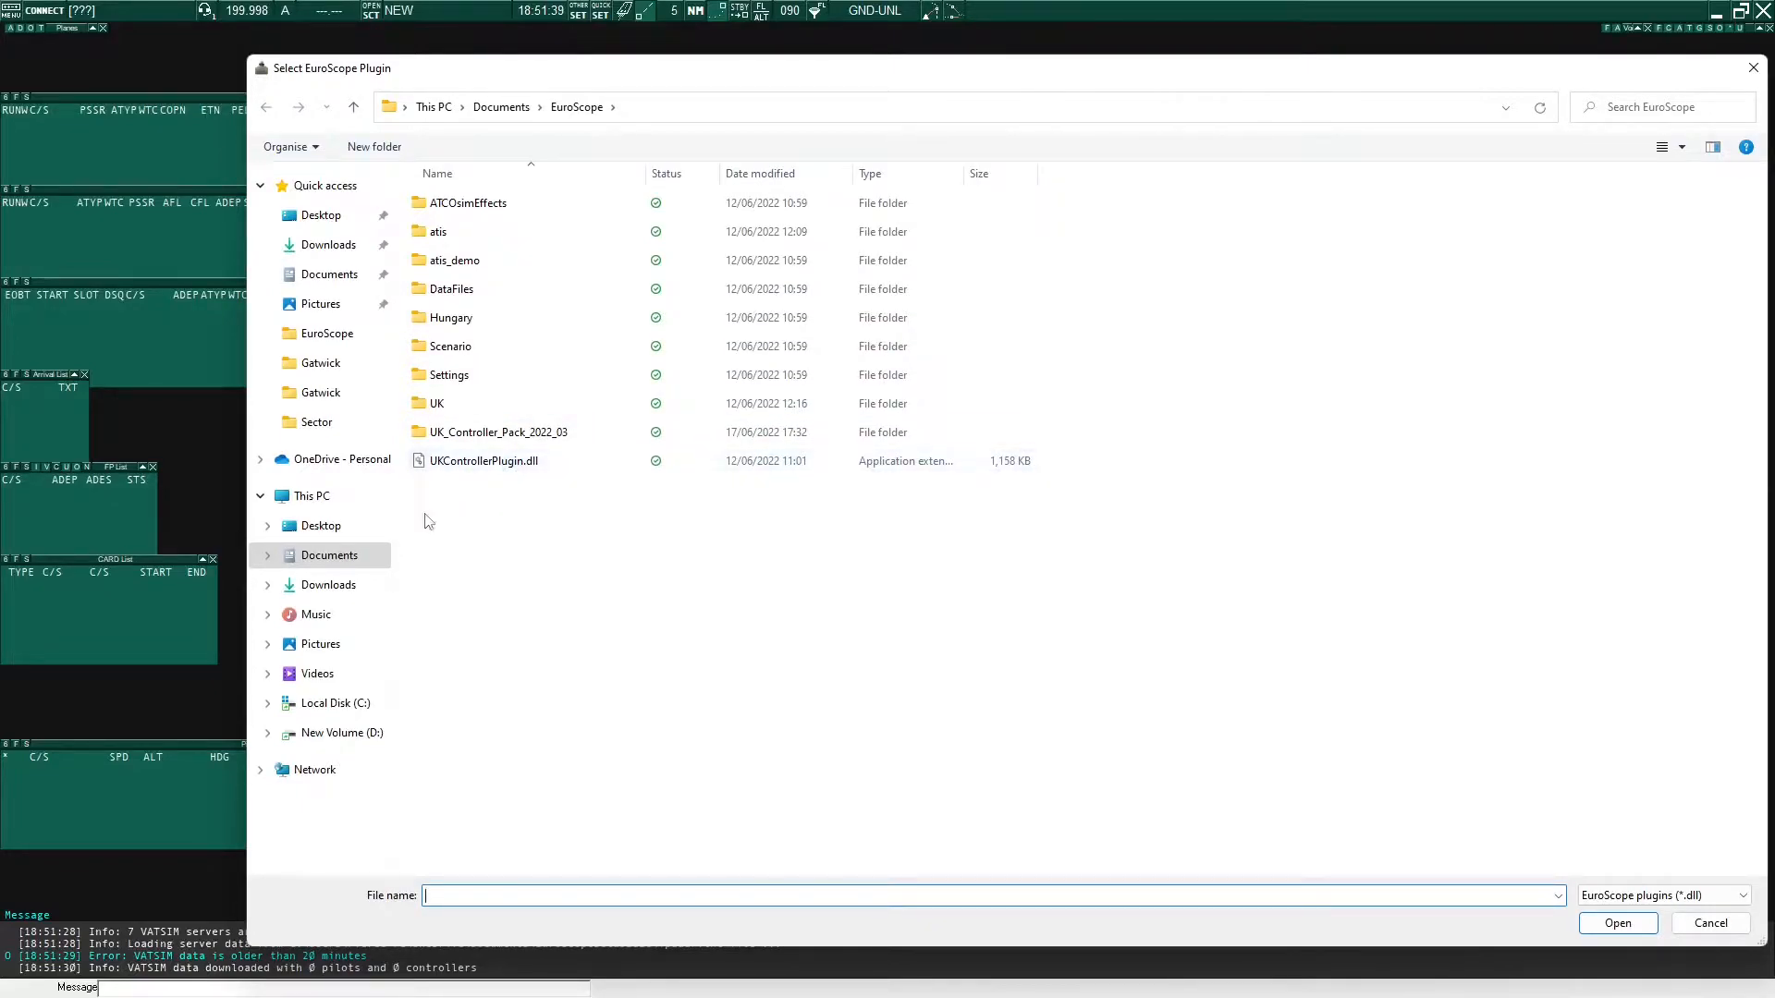
{"action": "left_click", "coordinate": [360, 567]}
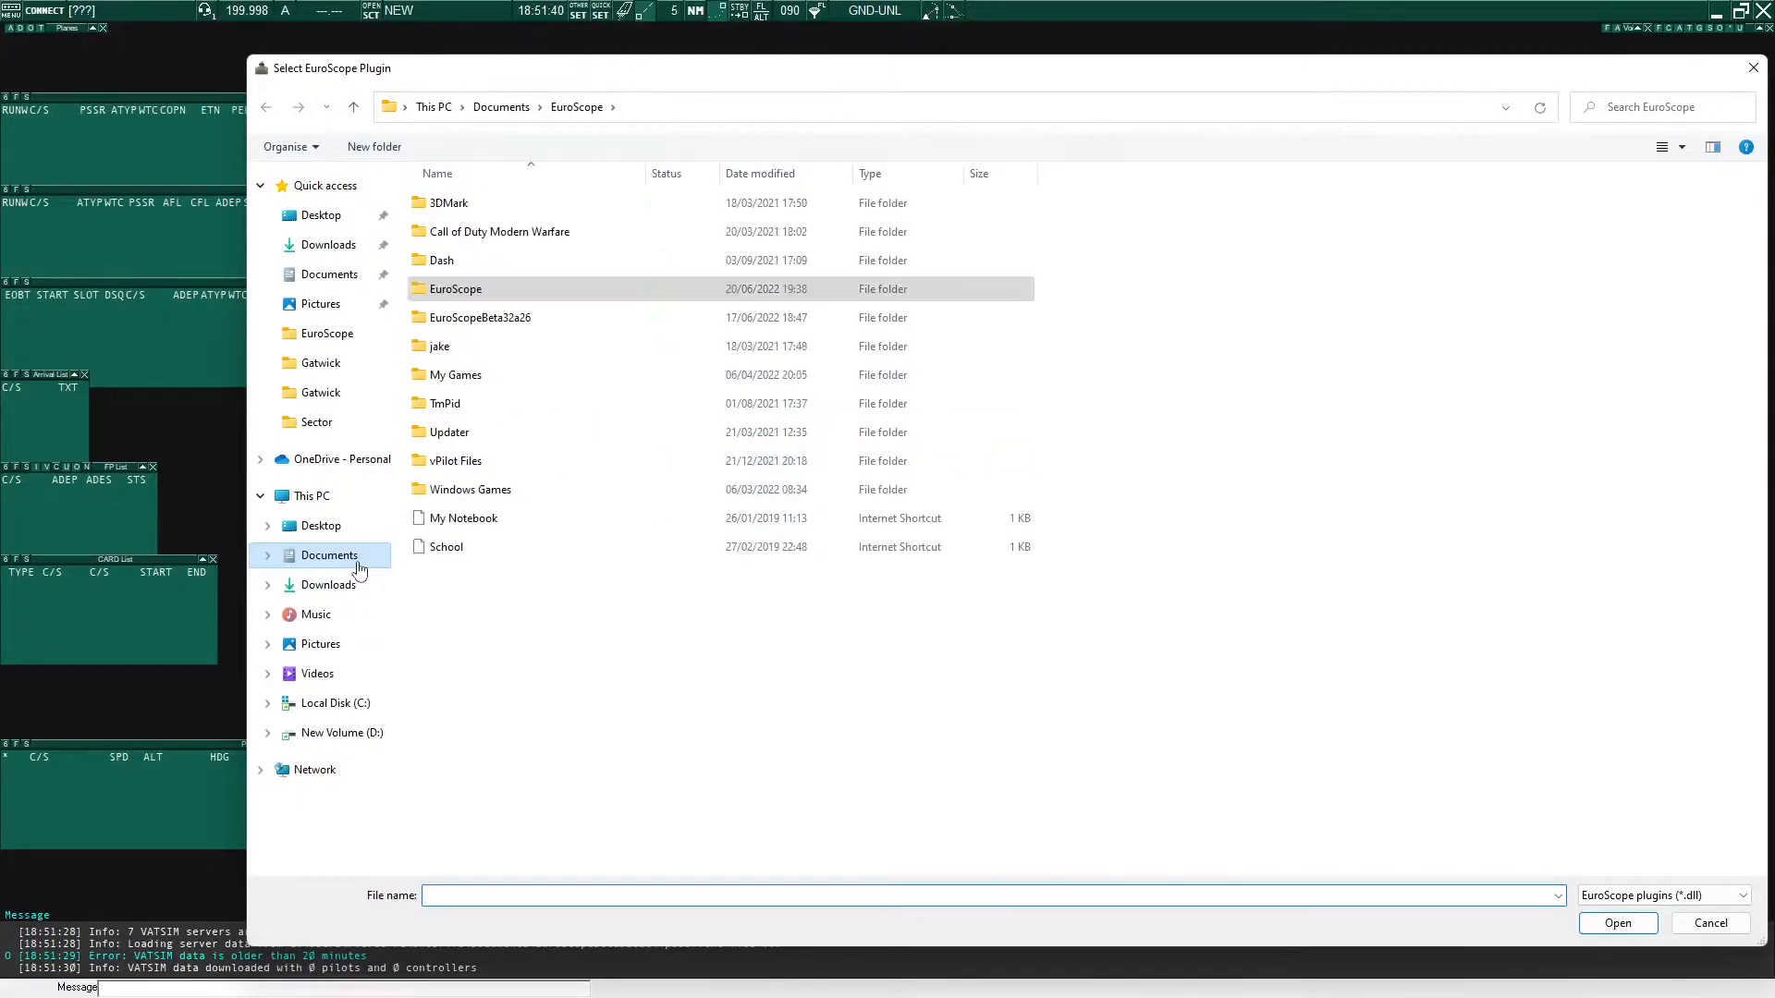
{"action": "double_click", "coordinate": [472, 292]}
{"action": "left_click", "coordinate": [426, 469]}
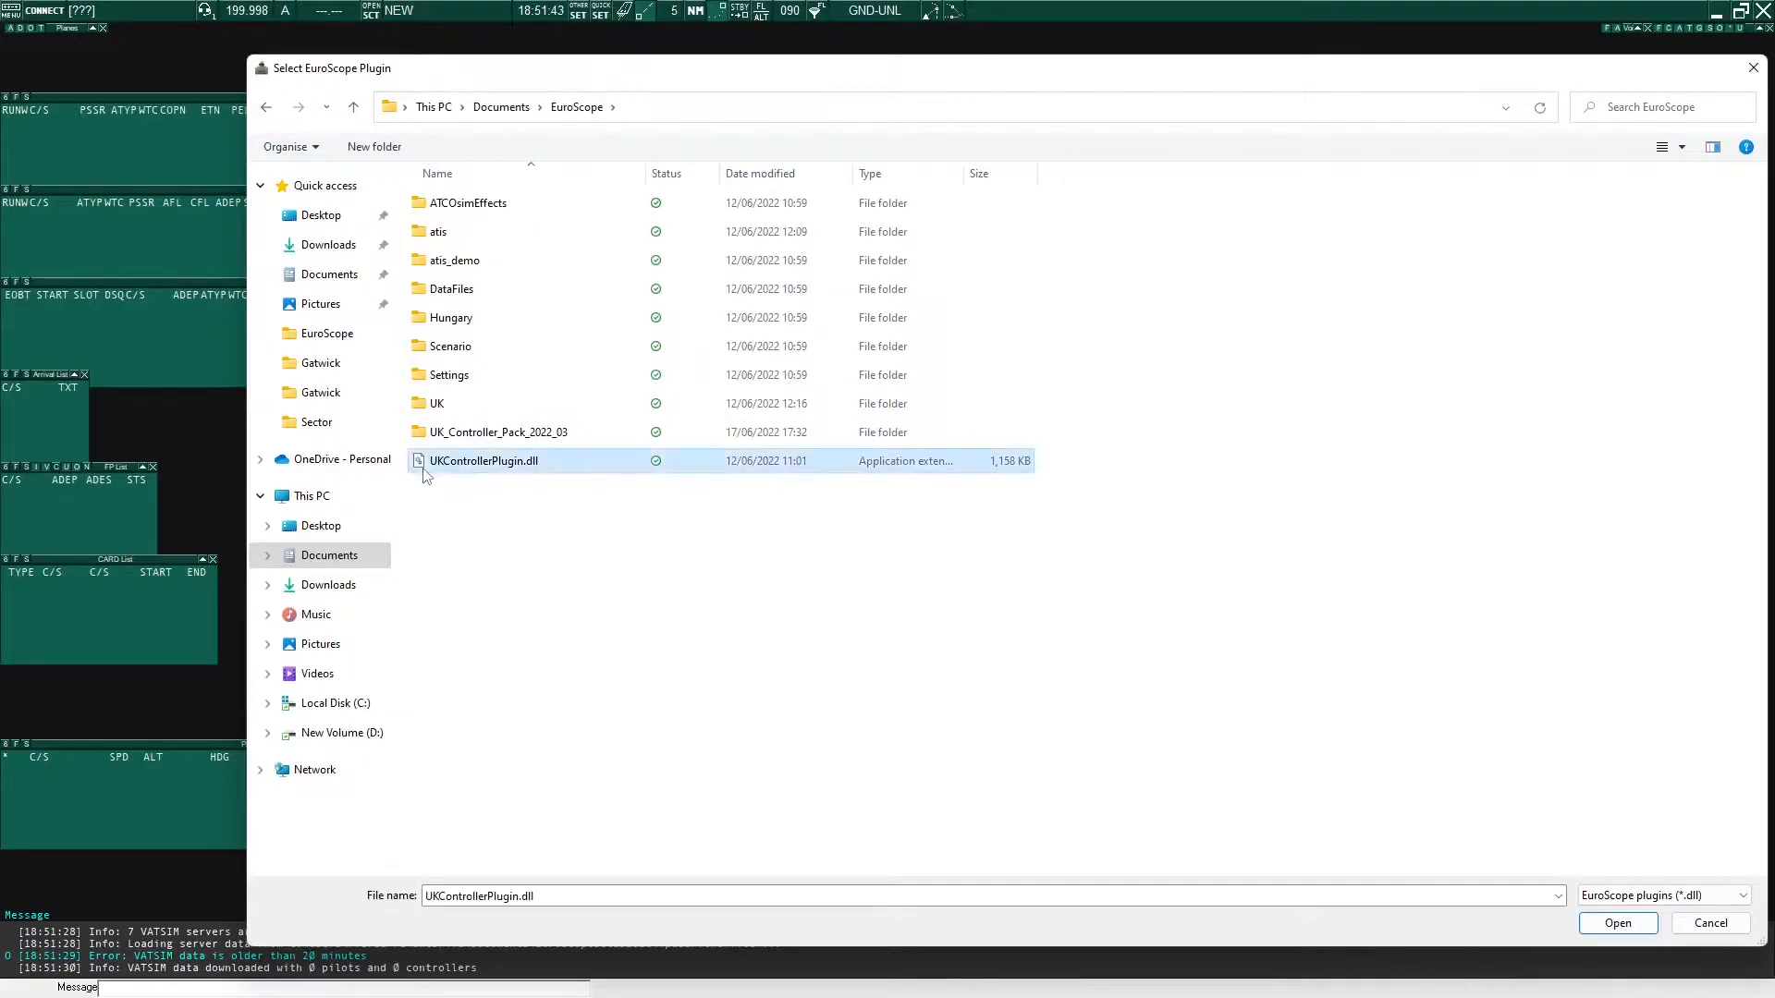
{"action": "double_click", "coordinate": [526, 471]}
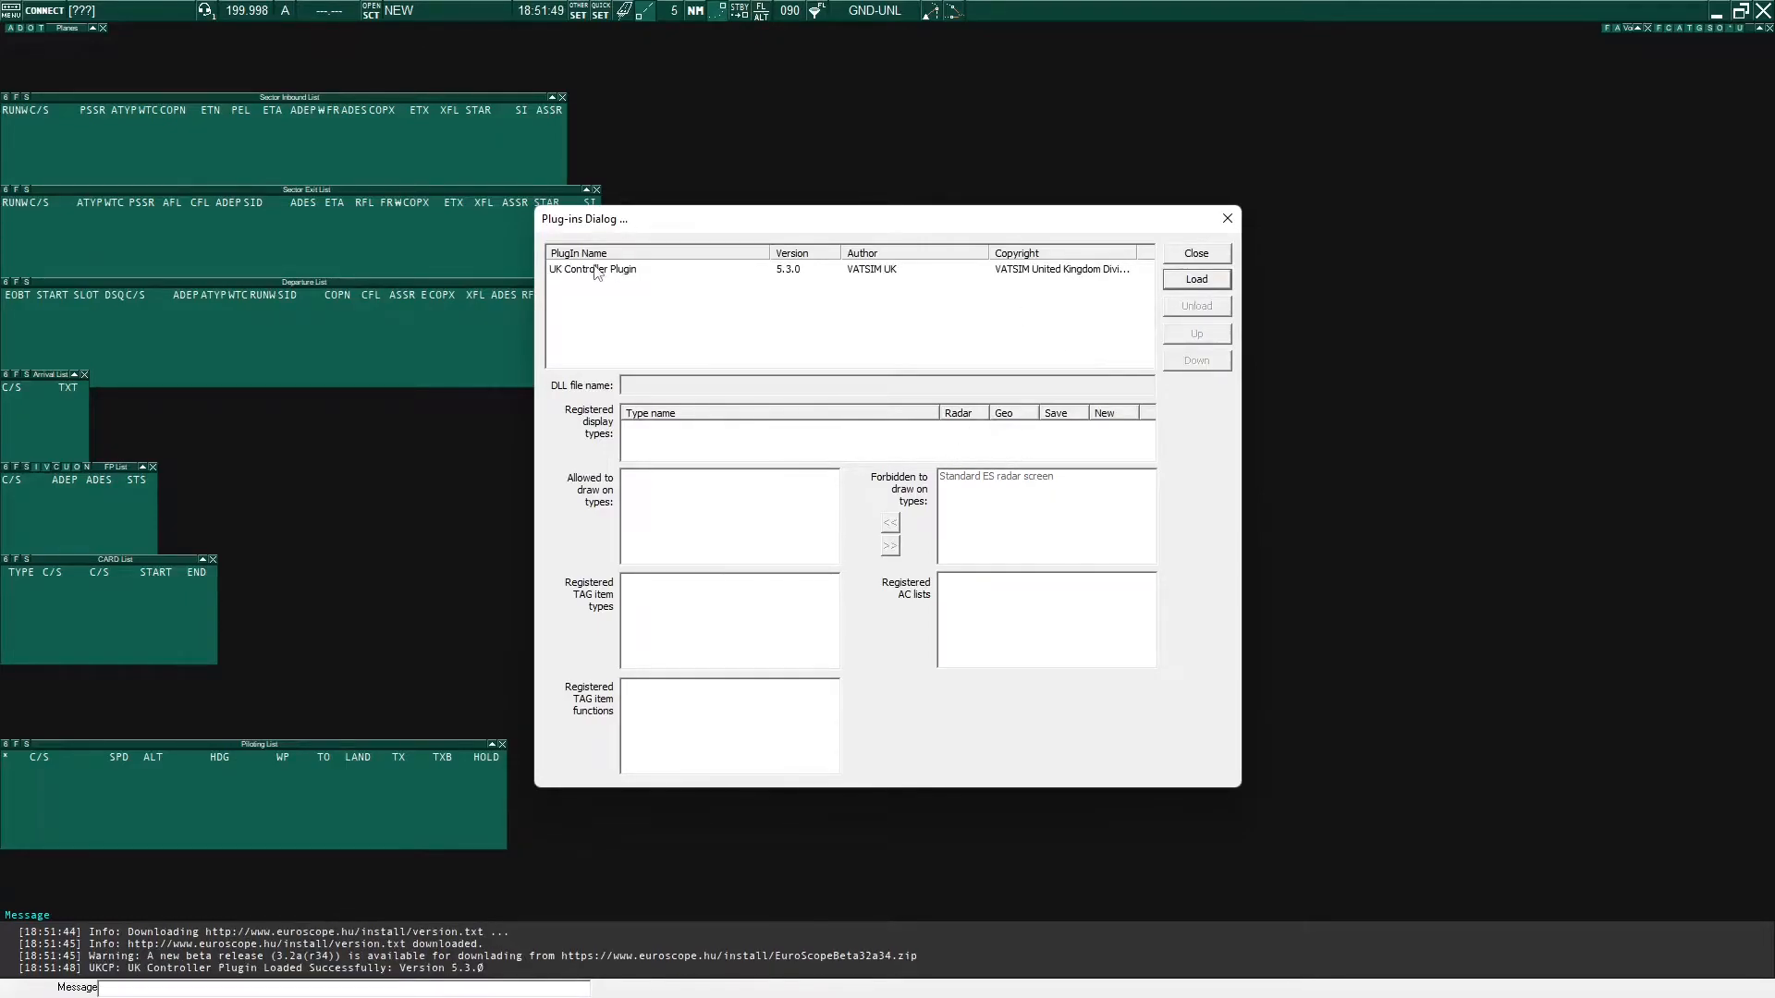
Review the details of the loaded UK Controller Plugin and close the plug-ins dialog
{"action": "left_click", "coordinate": [596, 271]}
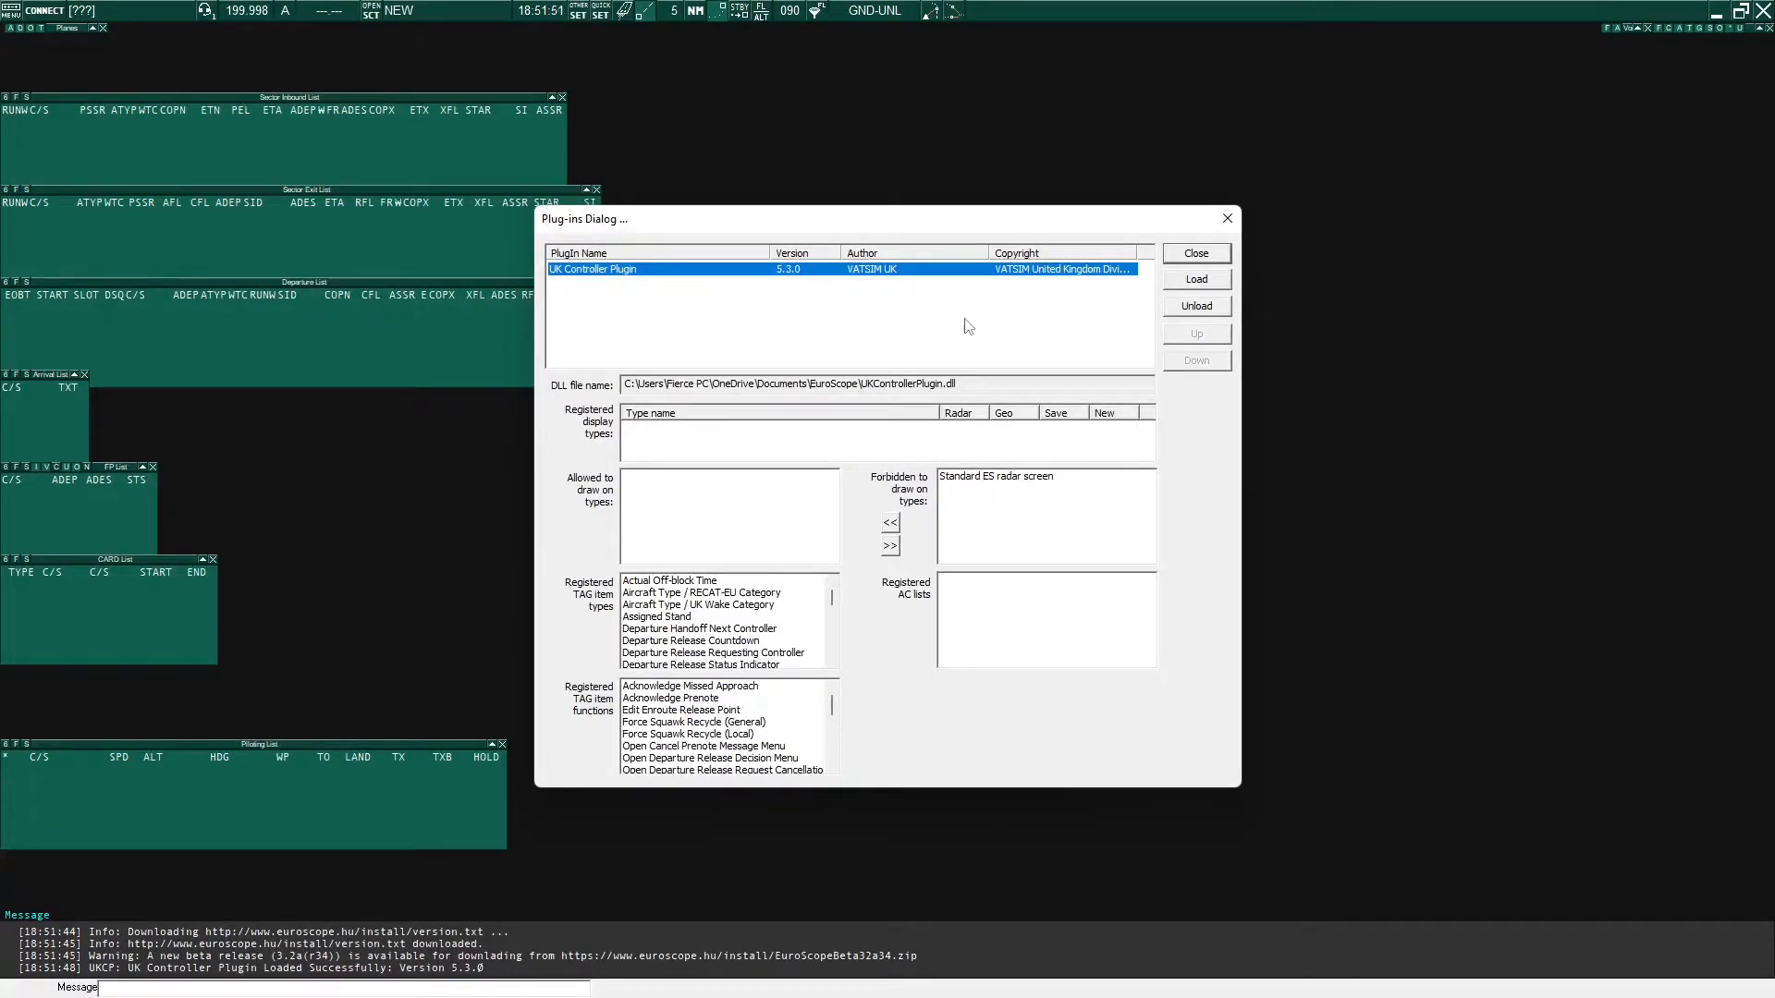
{"action": "left_click", "coordinate": [967, 326]}
{"action": "left_click", "coordinate": [599, 270]}
{"action": "left_click", "coordinate": [1207, 260]}
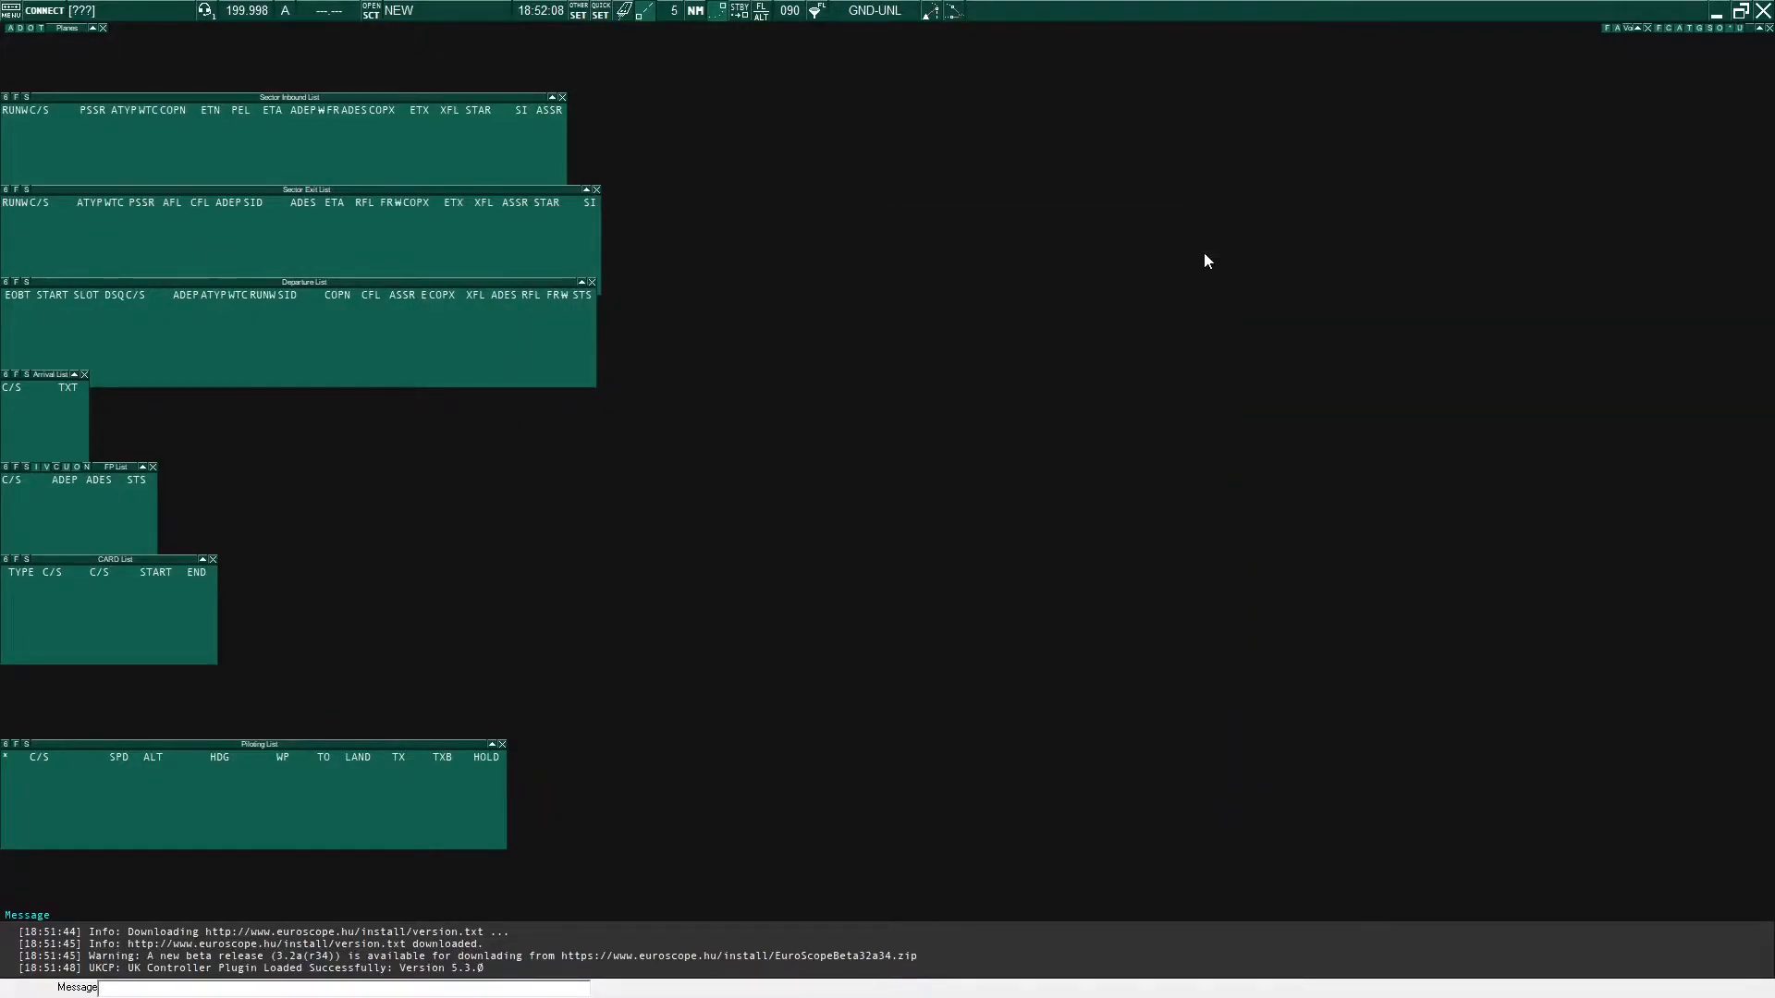
Open the connection settings, enter the callsign JH_OBS and choose the UK server
{"action": "left_click", "coordinate": [27, 9]}
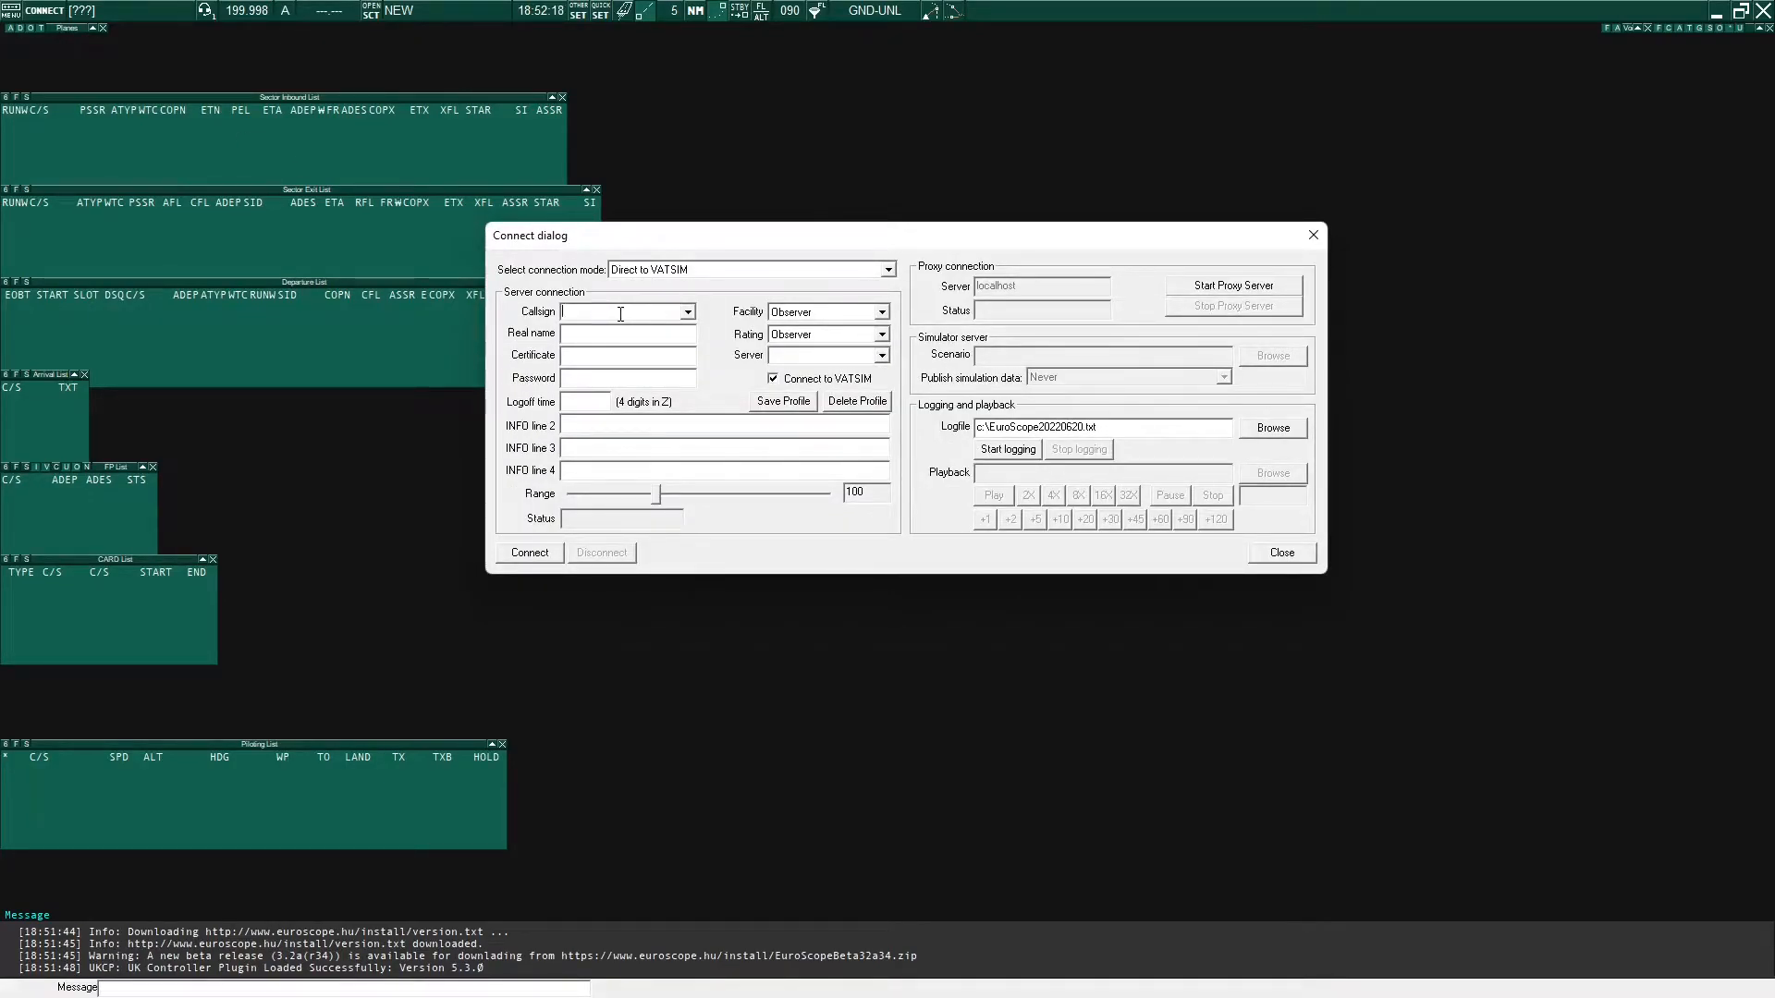
{"action": "left_click", "coordinate": [620, 314]}
{"action": "type", "text": "JH_OBS"}
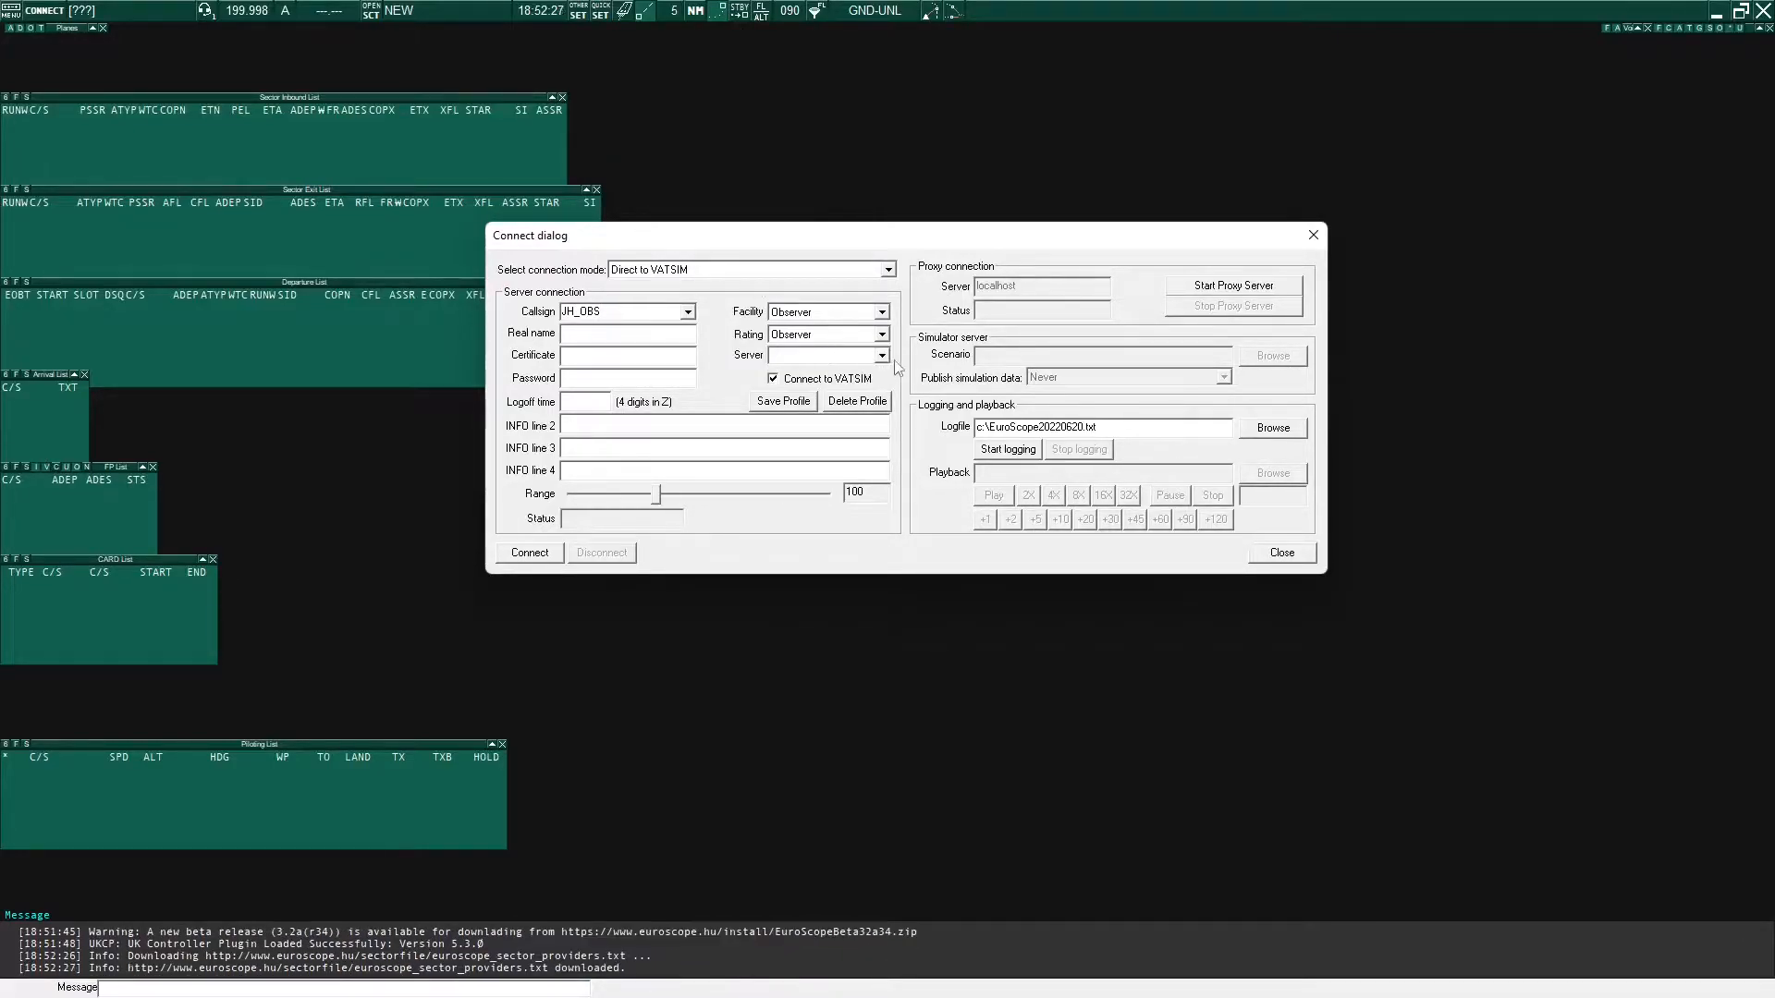
{"action": "left_click", "coordinate": [883, 357]}
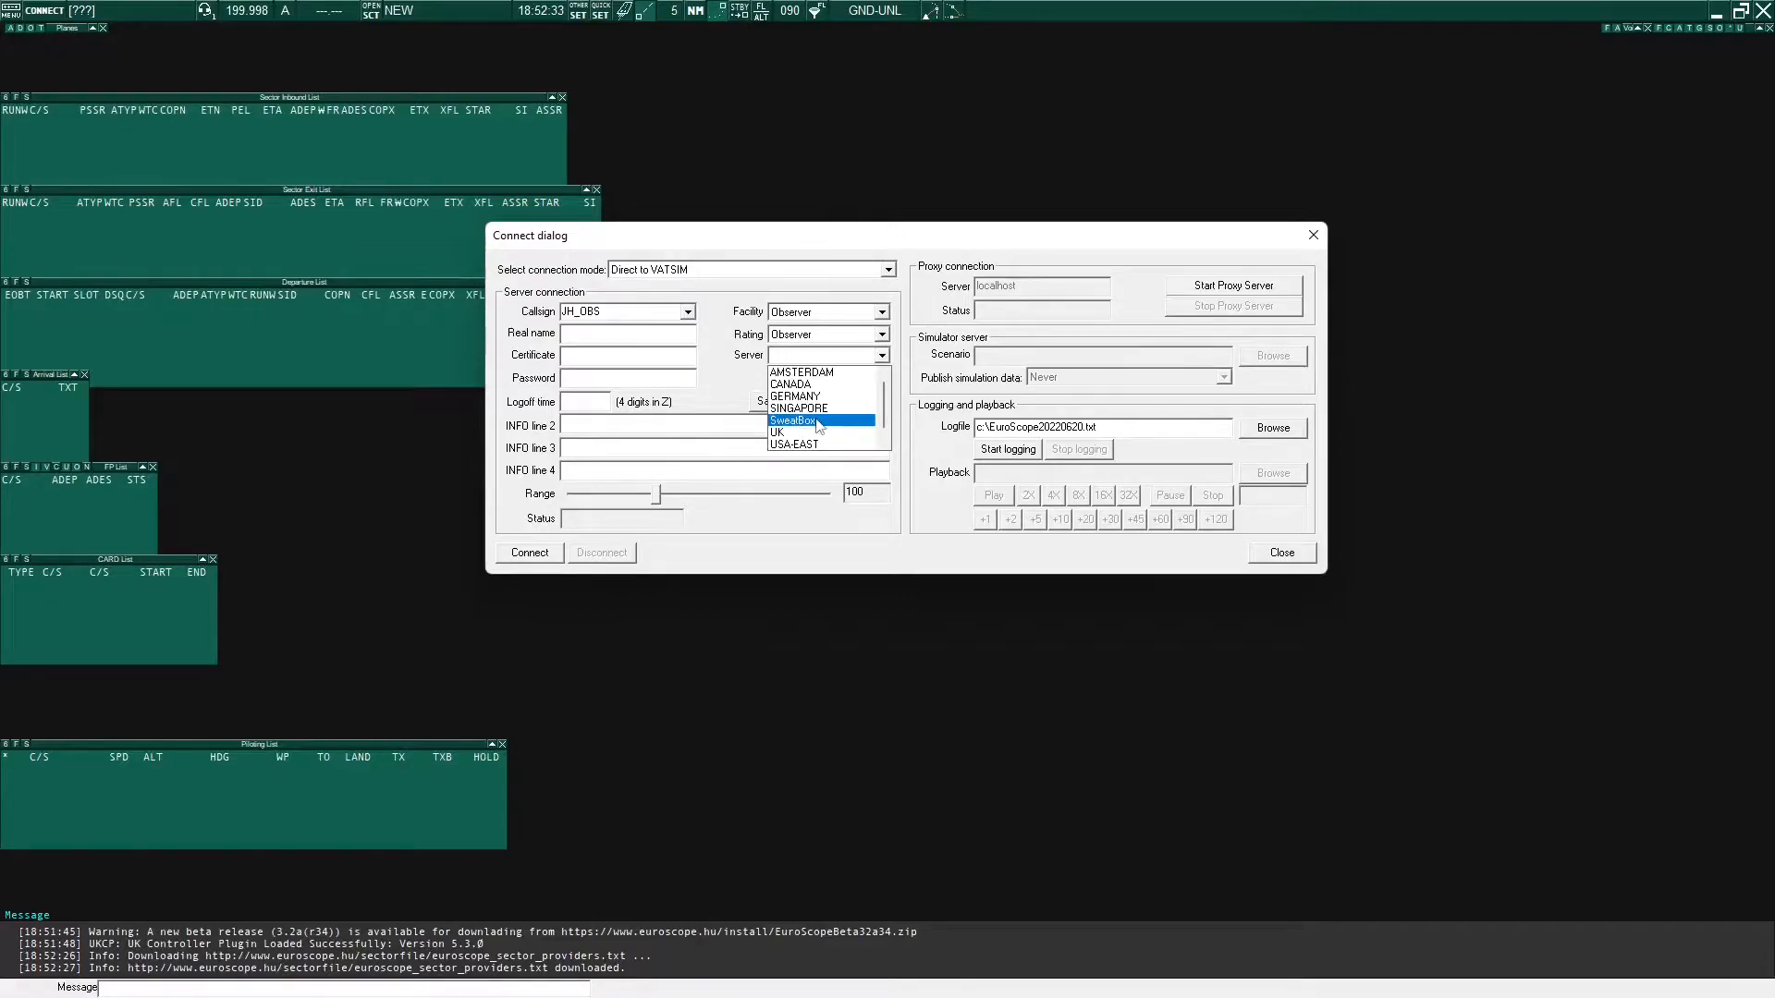
{"action": "scroll", "coordinate": [791, 428], "scroll_direction": "down", "scroll_amount": 1}
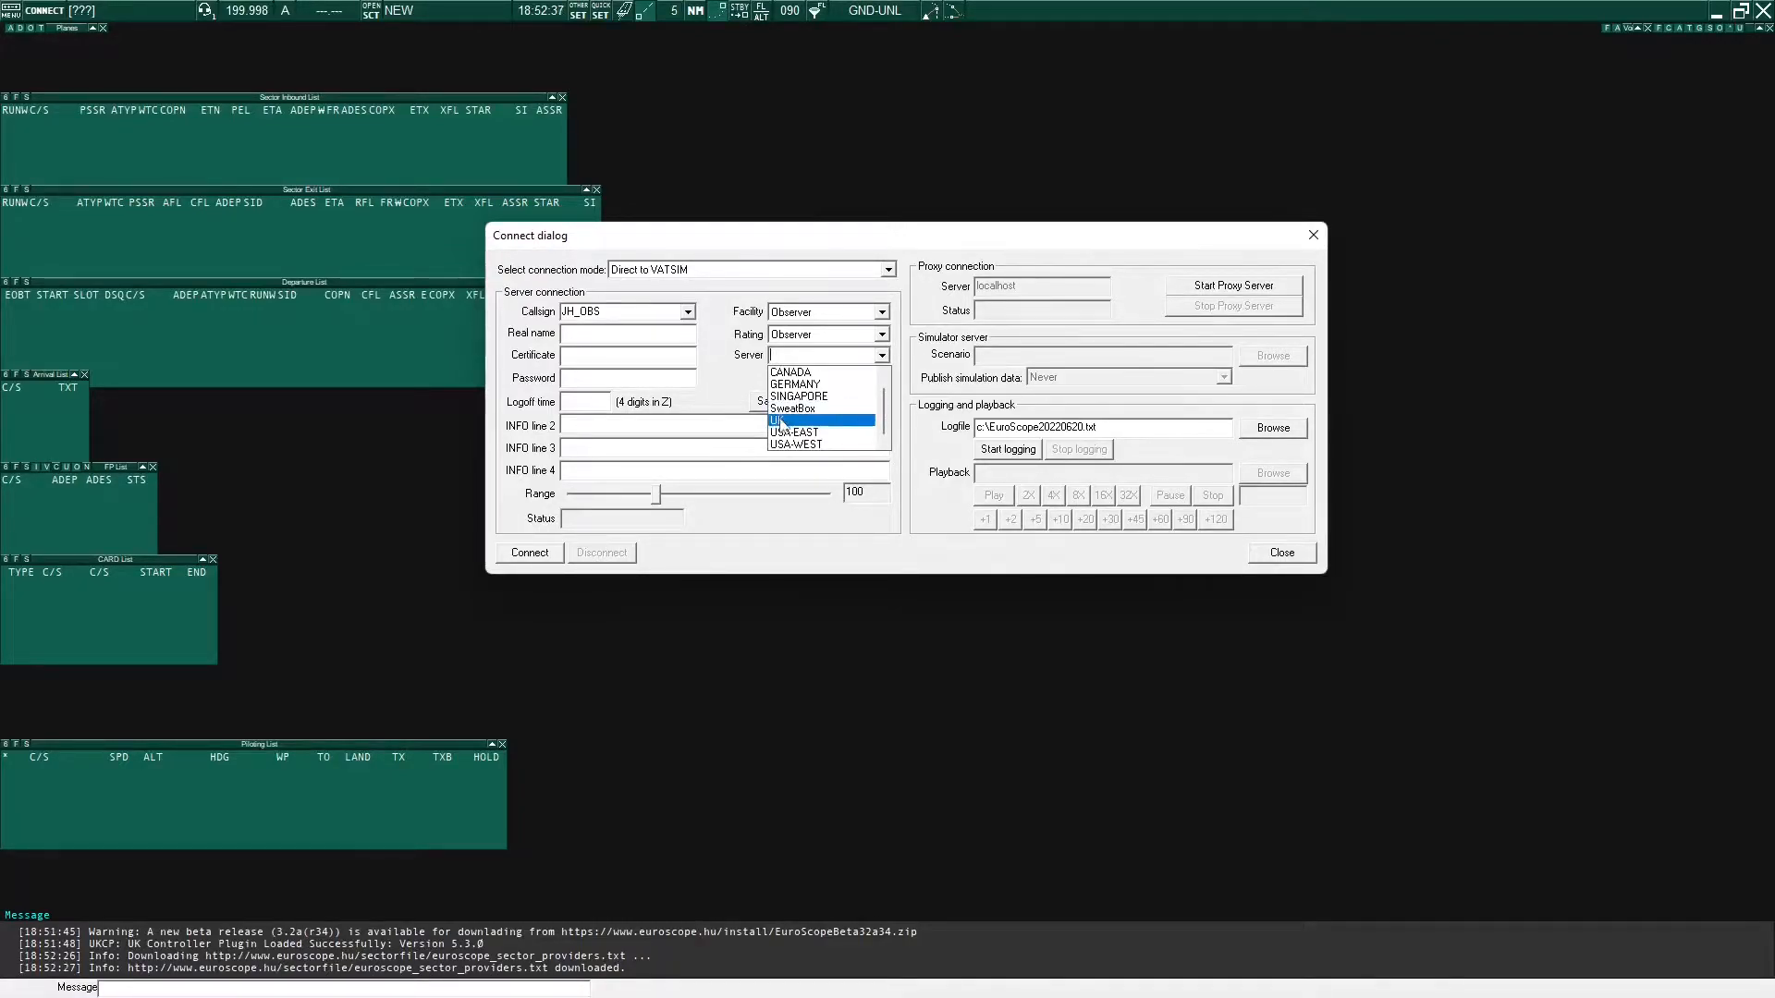
{"action": "left_click", "coordinate": [795, 421]}
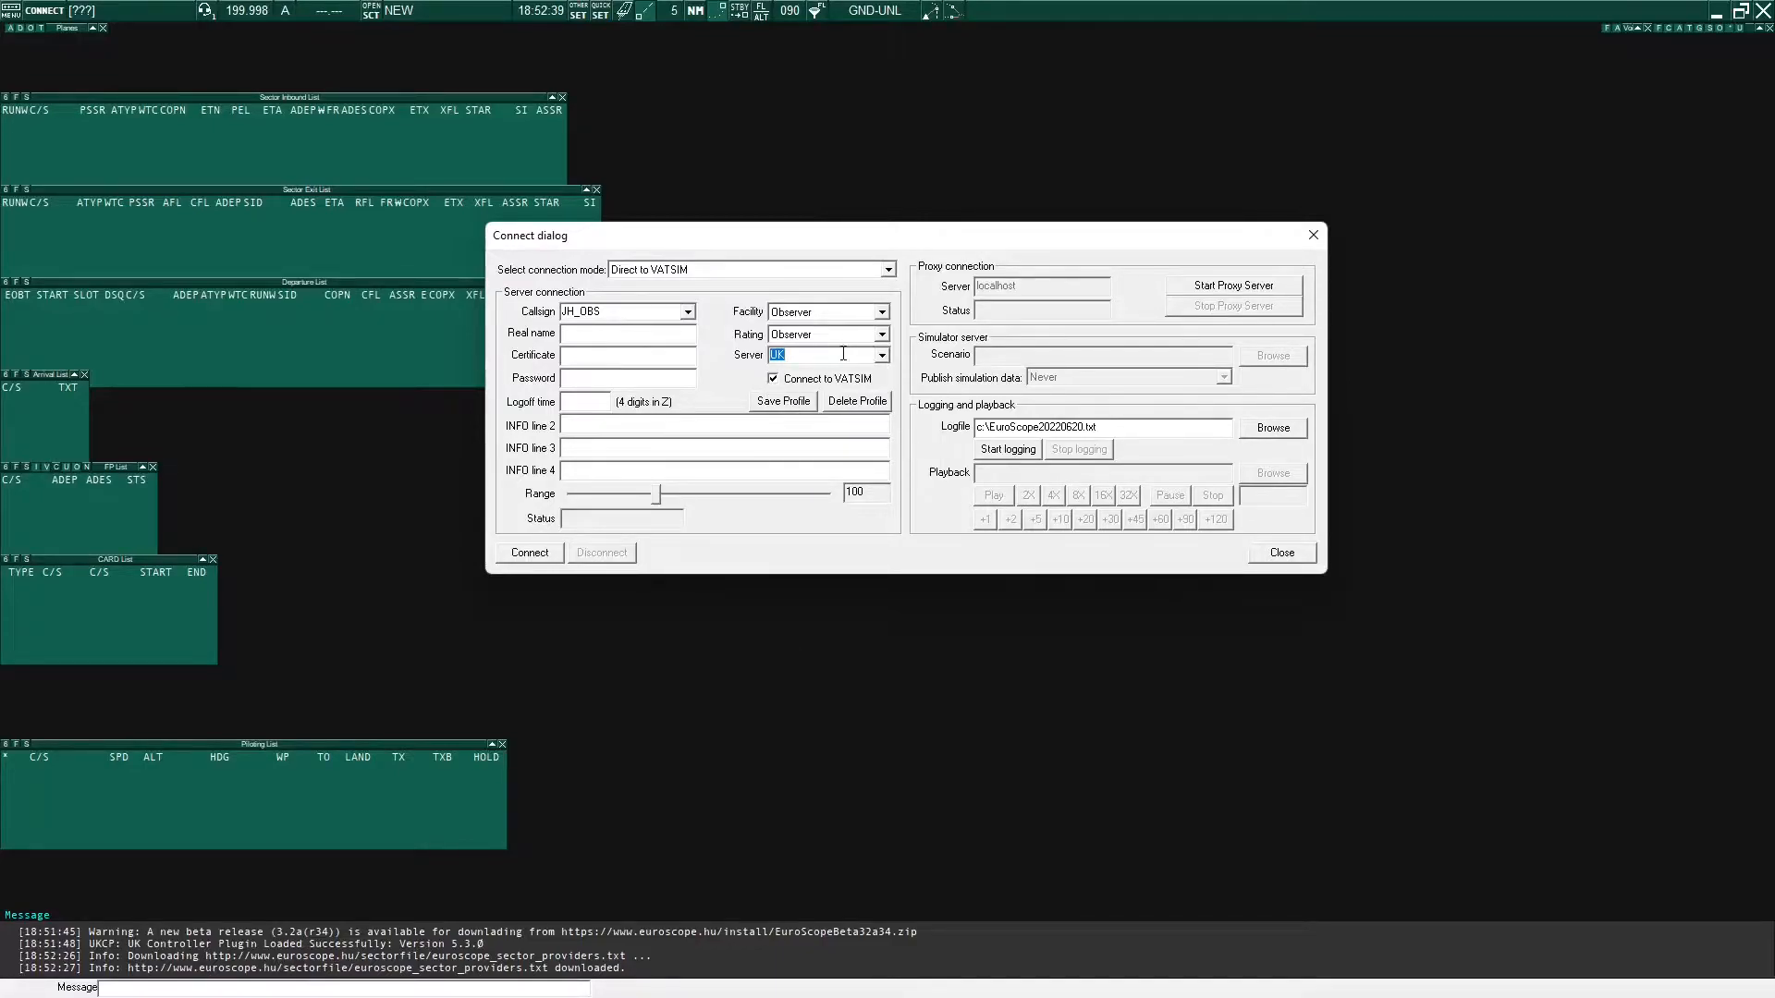
Fill in the real name, certificate ID and account password, connect directly to VATSIM, and dismiss the voice communication setup
{"action": "left_click", "coordinate": [633, 337]}
{"action": "left_click_drag", "start_coordinate": [603, 354], "coordinate": [487, 357]}
{"action": "key", "text": "ctrl+v"}
{"action": "left_click", "coordinate": [611, 377]}
{"action": "left_click", "coordinate": [530, 555]}
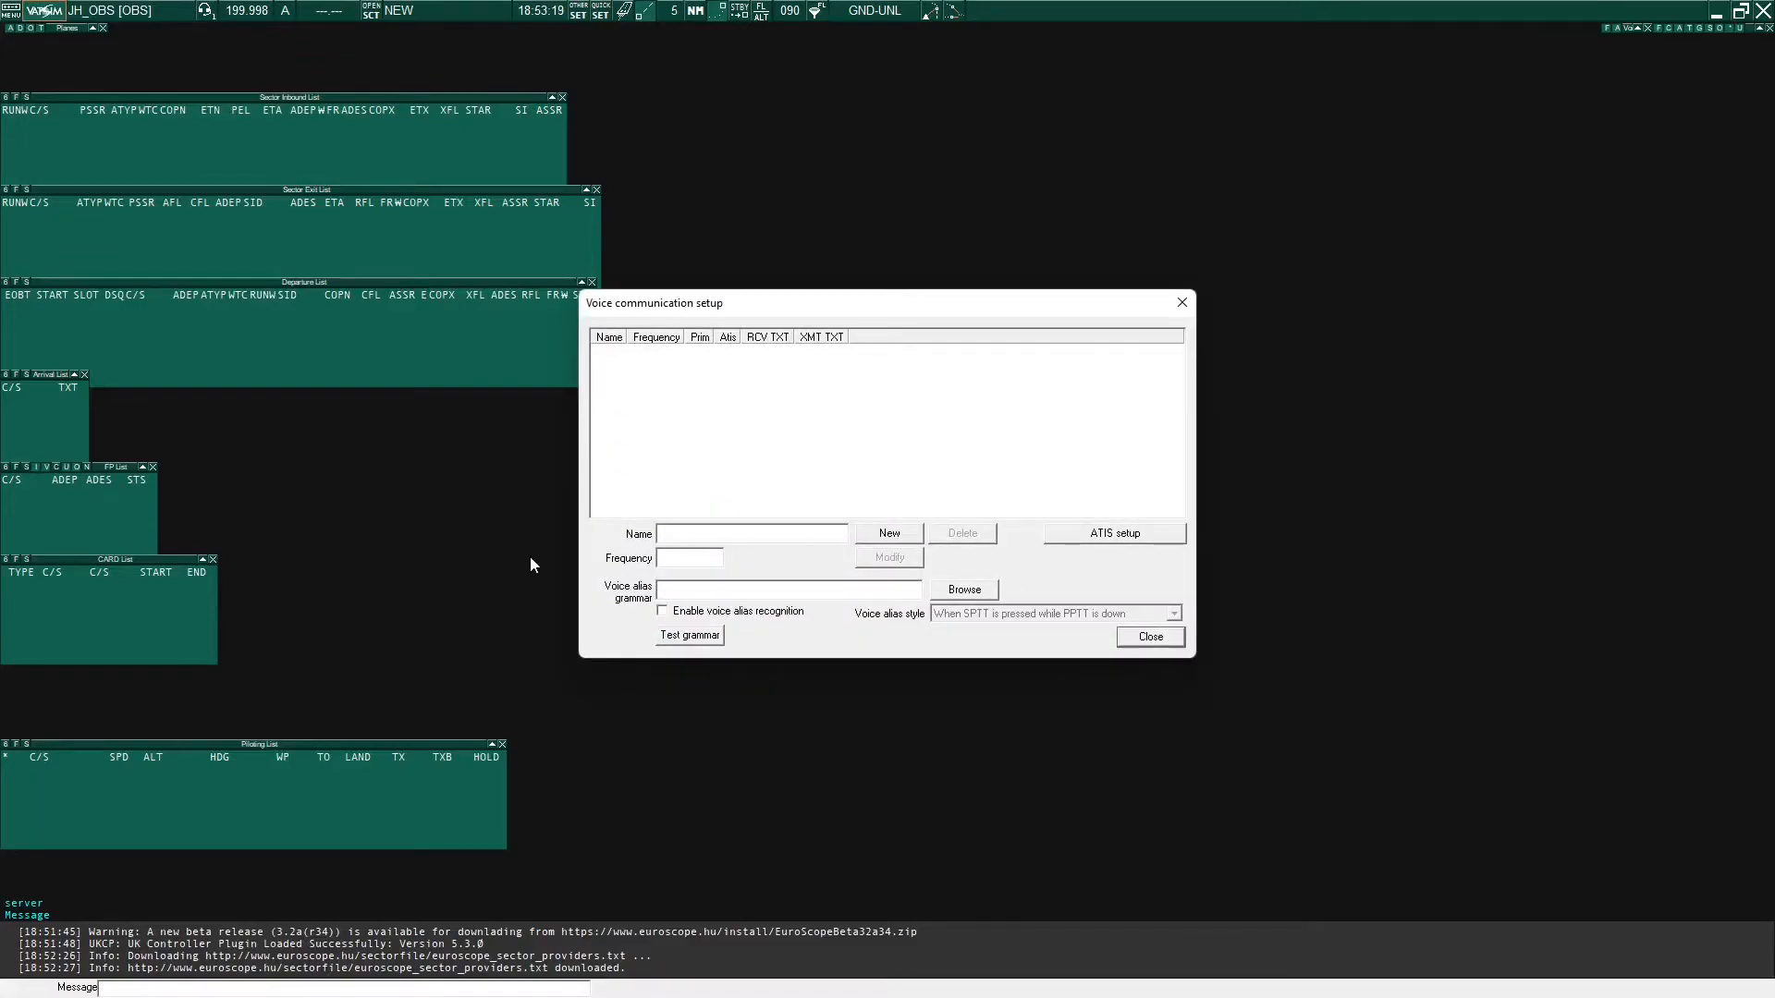
{"action": "mouse_move", "coordinate": [770, 305]}
{"action": "left_mouse_down"}
{"action": "mouse_move", "coordinate": [786, 258]}
{"action": "mouse_move", "coordinate": [767, 325]}
{"action": "left_mouse_up"}
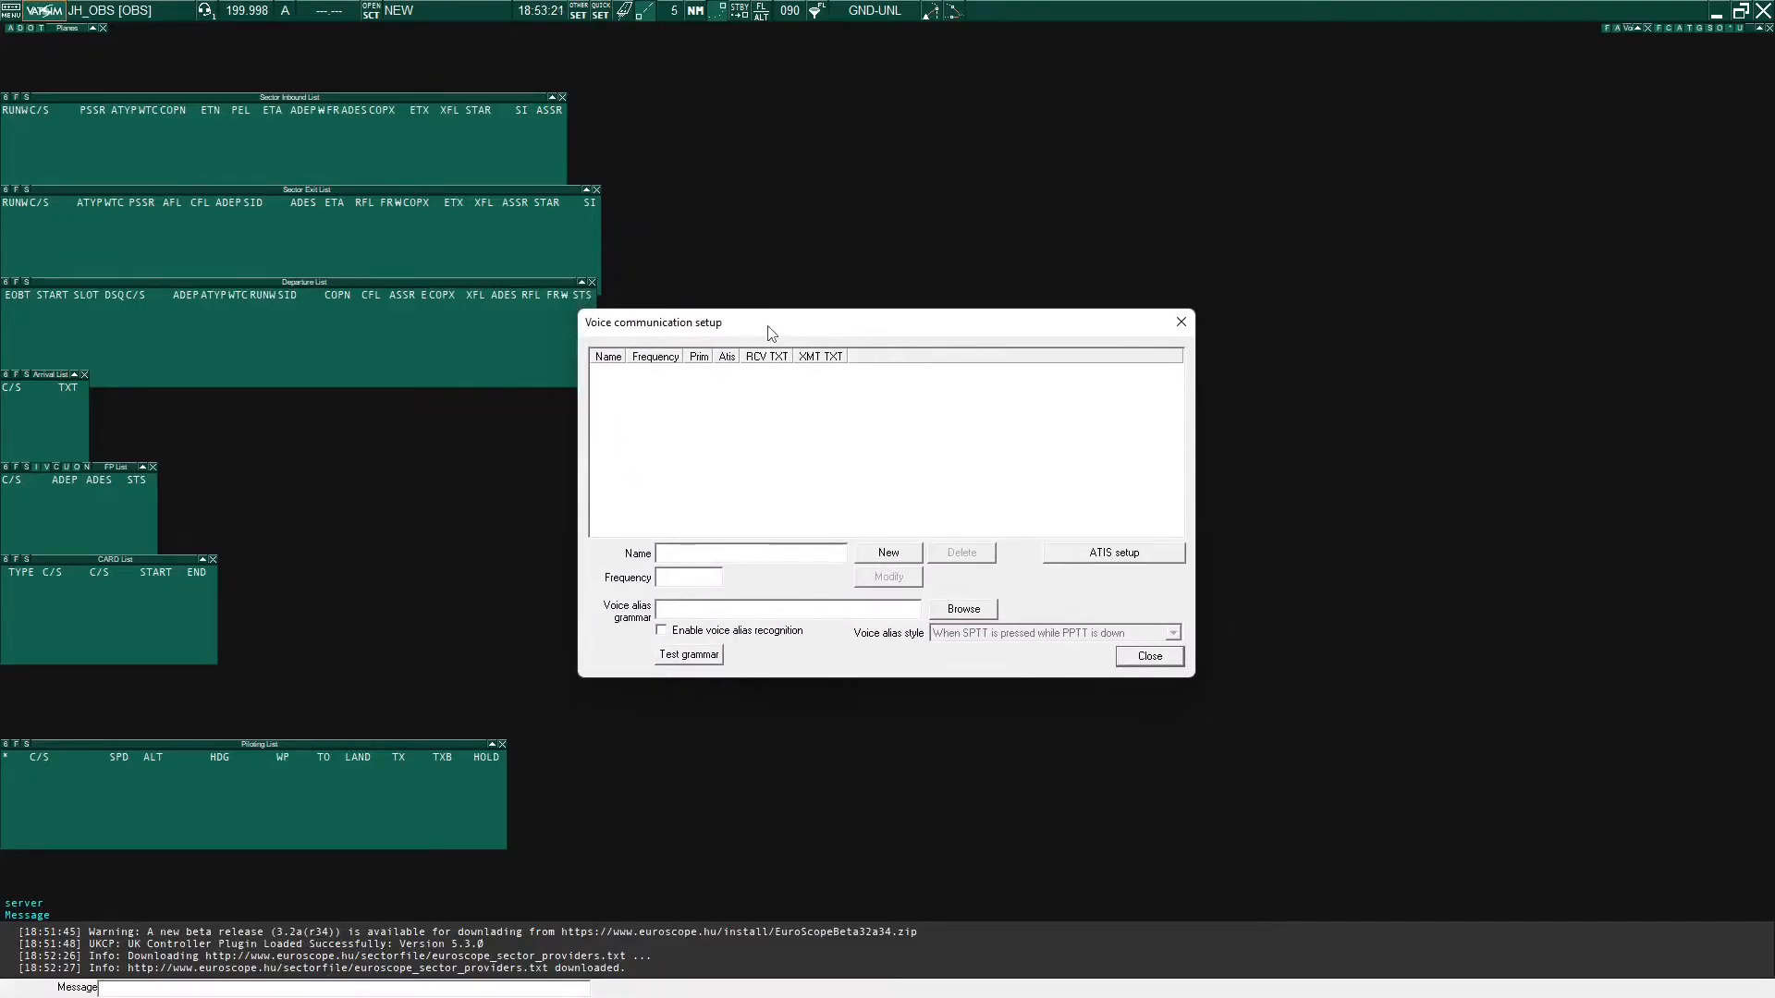
{"action": "left_click", "coordinate": [1129, 658]}
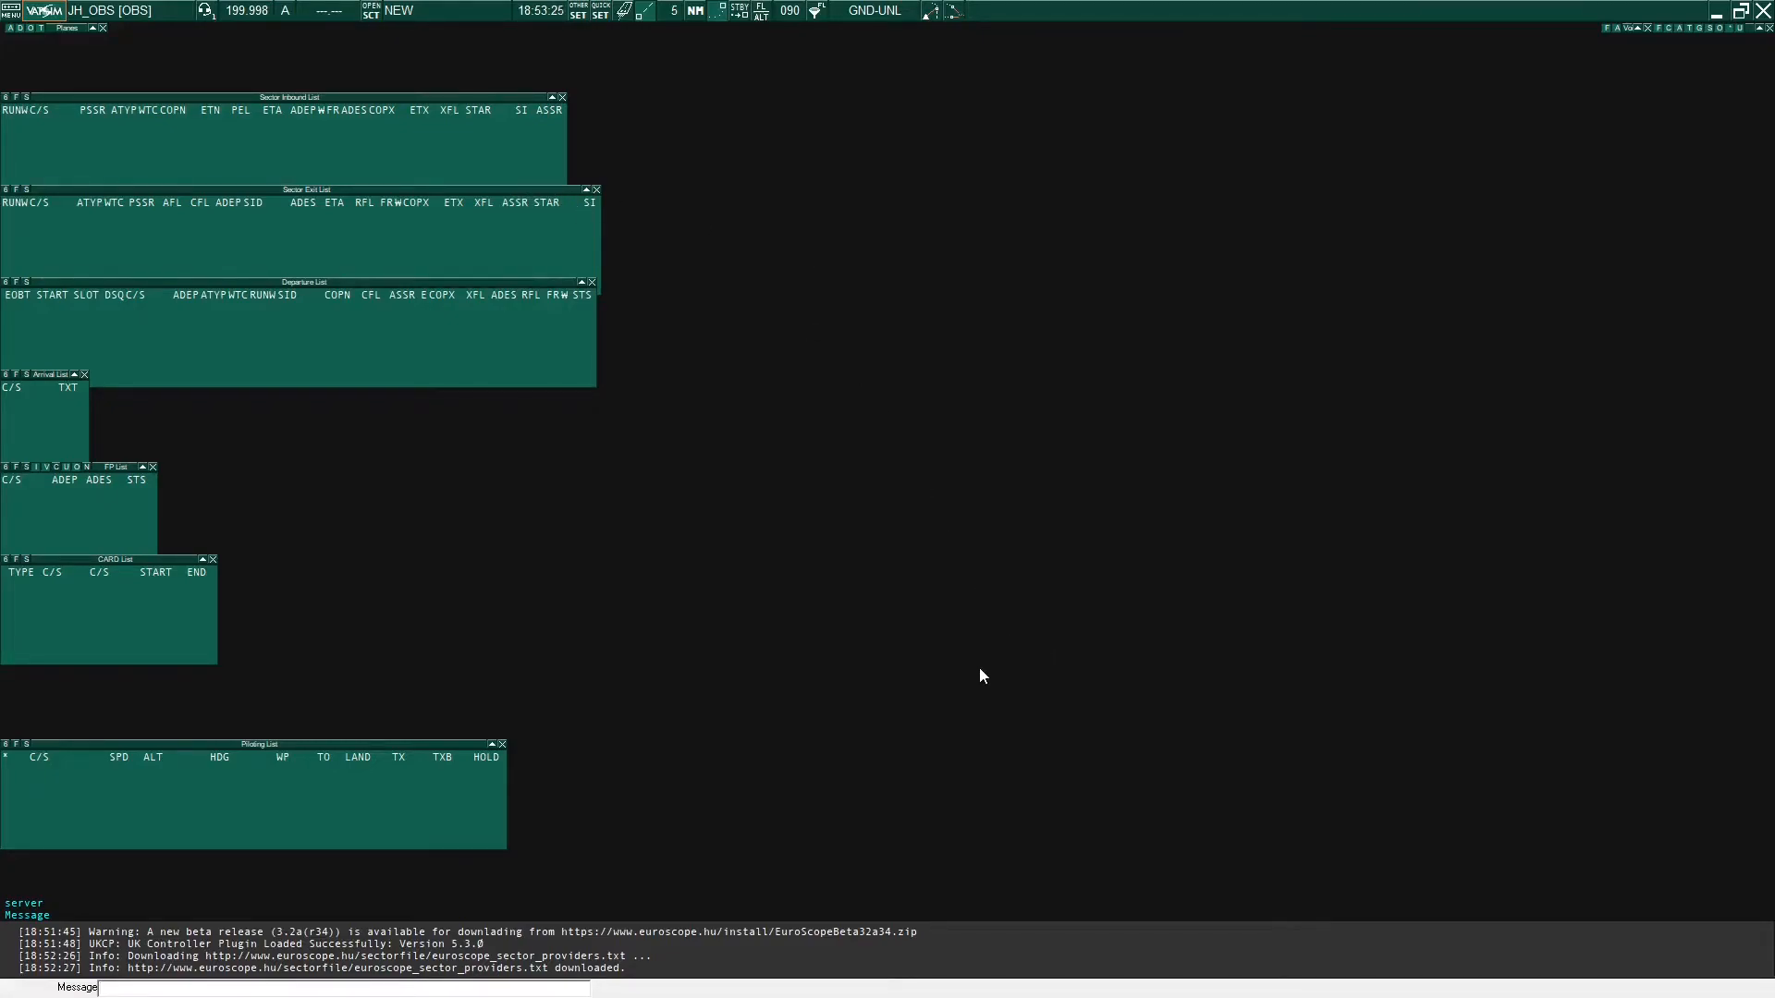
Switch to Firefox, search for "audio for vatsim" in a new tab and open the Audio for VATSIM website
{"action": "key", "text": "super"}
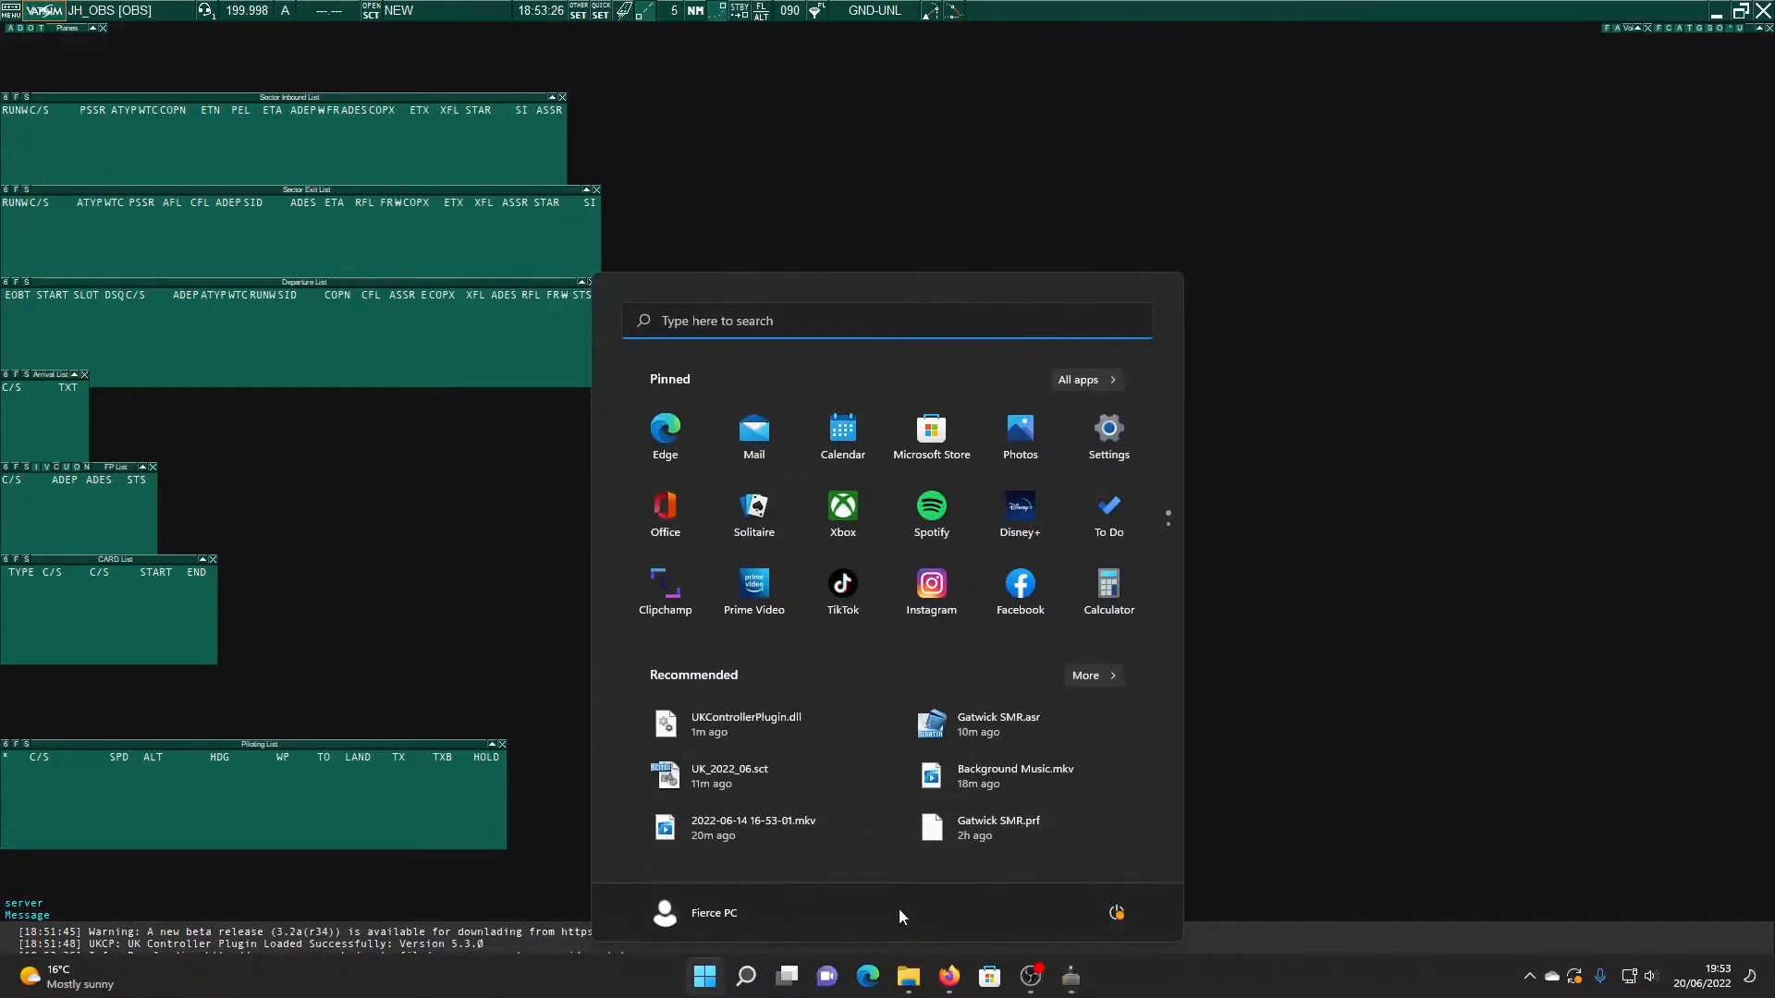
{"action": "left_click", "coordinate": [949, 976]}
{"action": "left_click", "coordinate": [849, 21]}
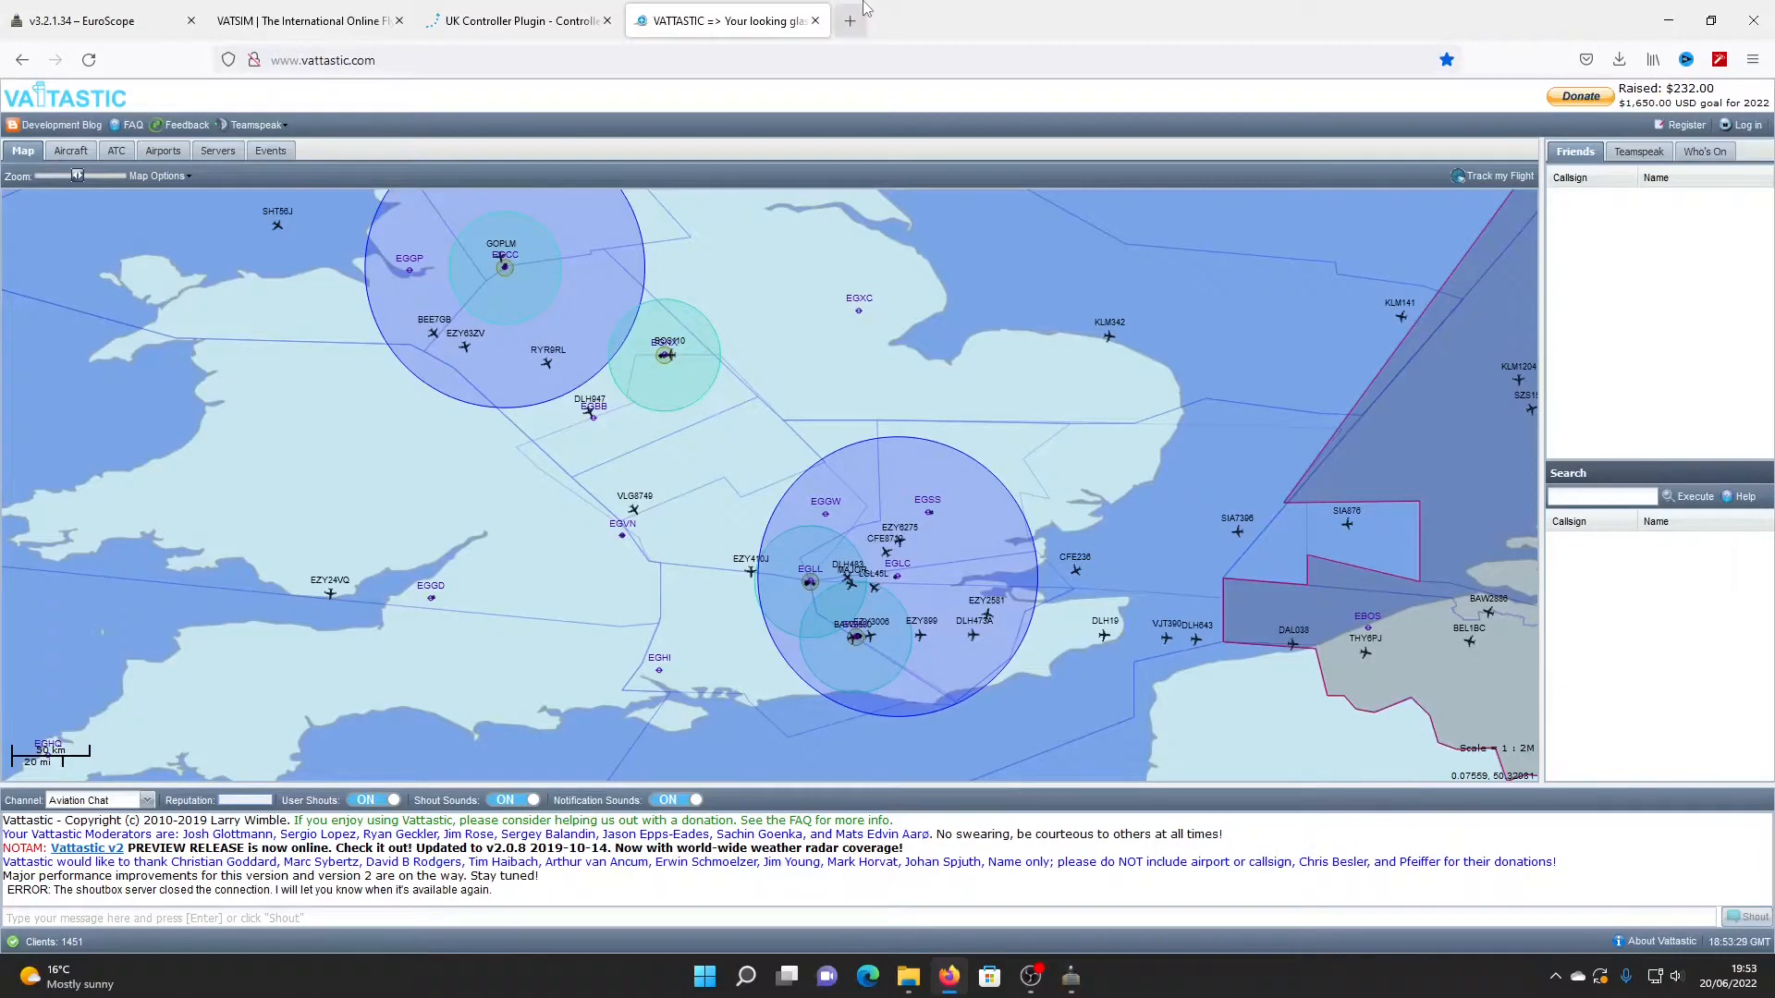
{"action": "type", "text": "audi"}
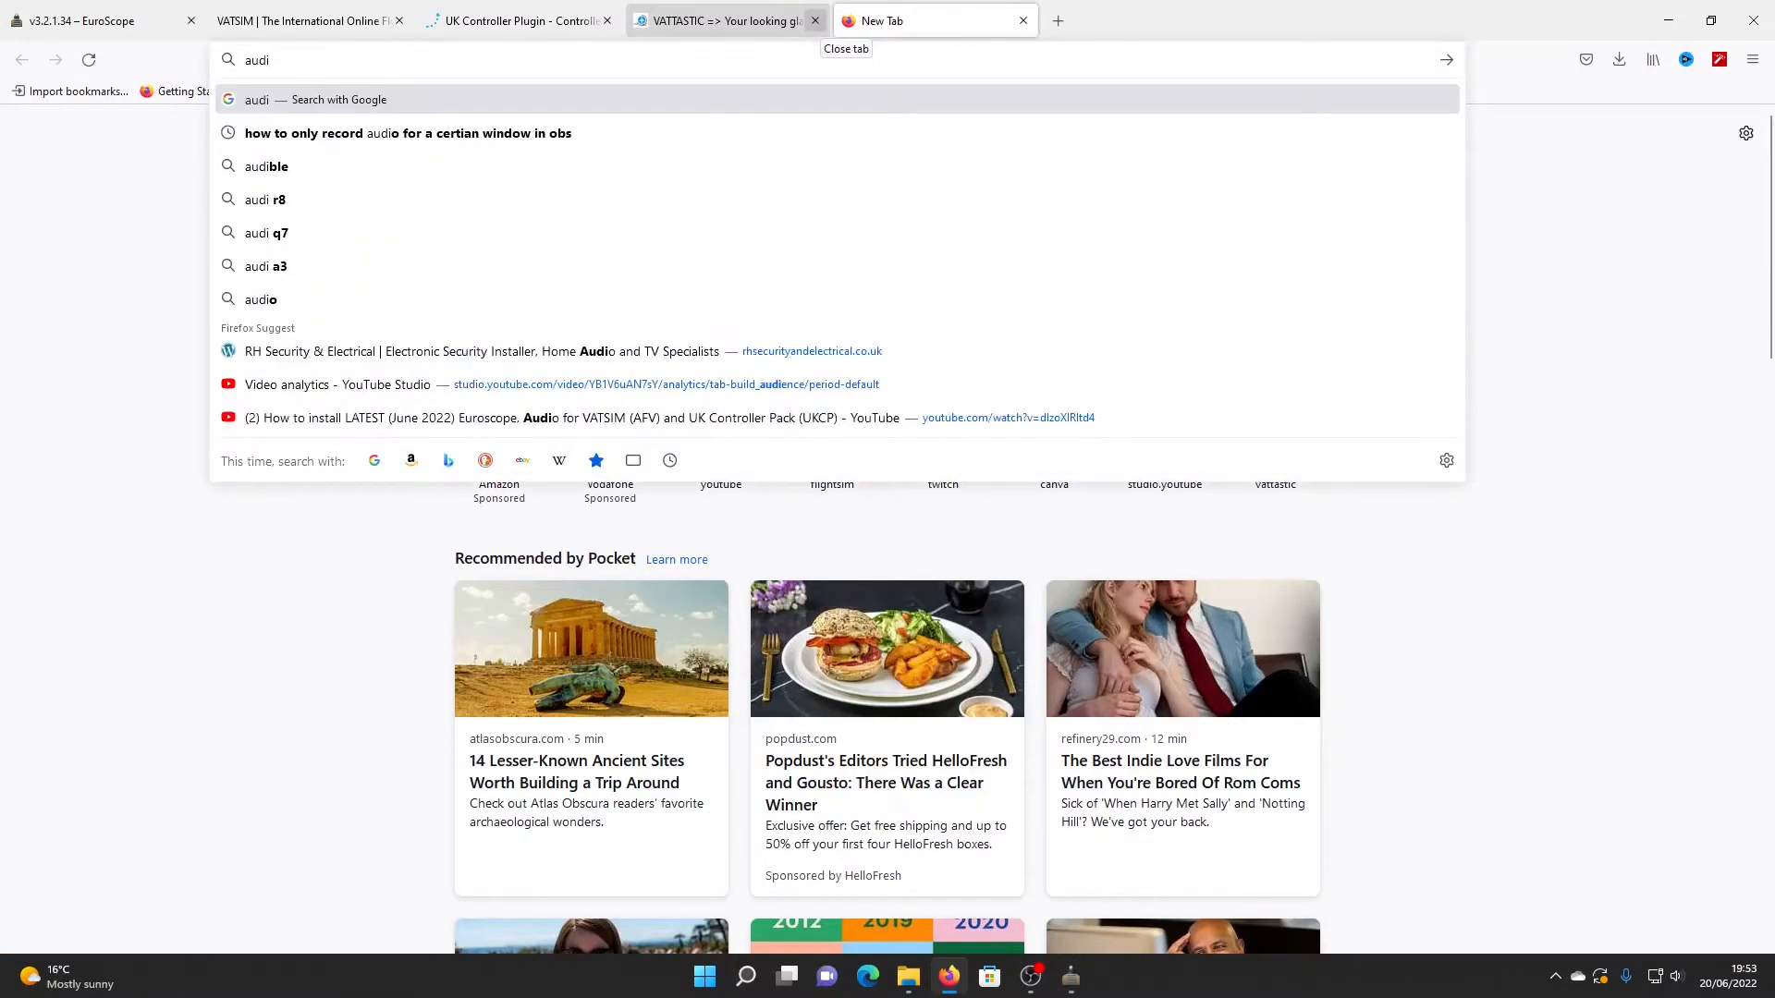
{"action": "type", "text": "o fo"}
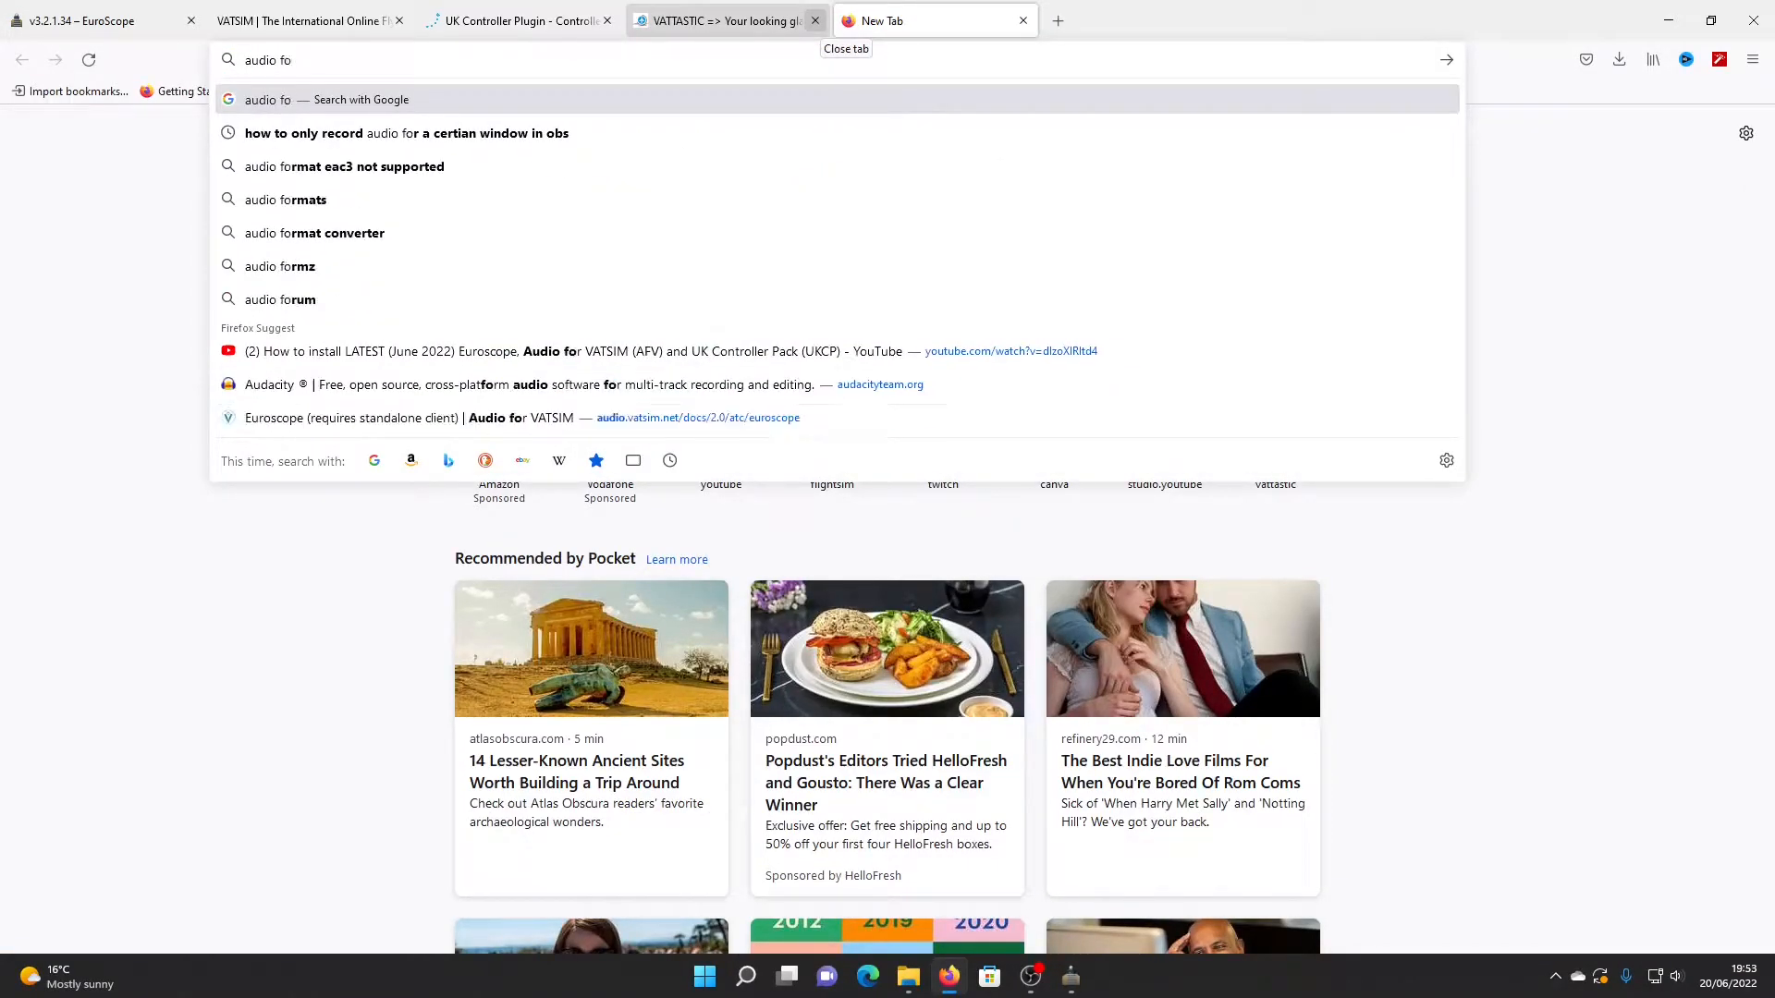
{"action": "type", "text": "r vatsim"}
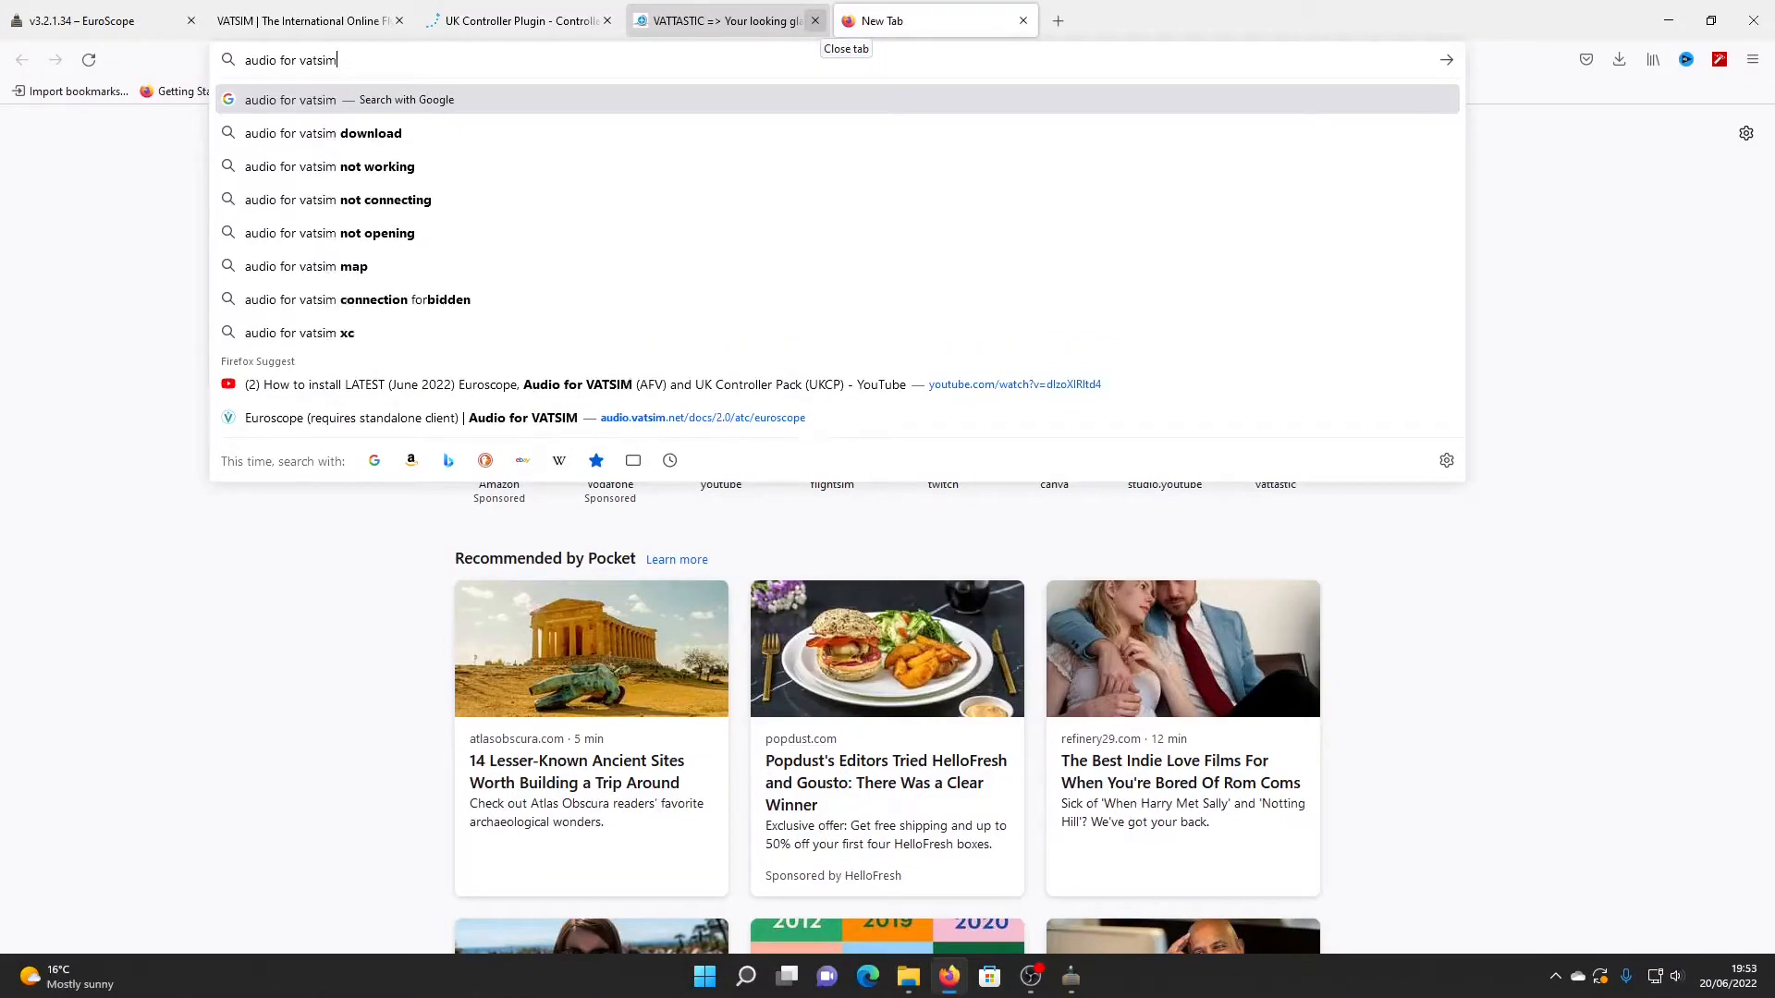
{"action": "key", "text": "Return"}
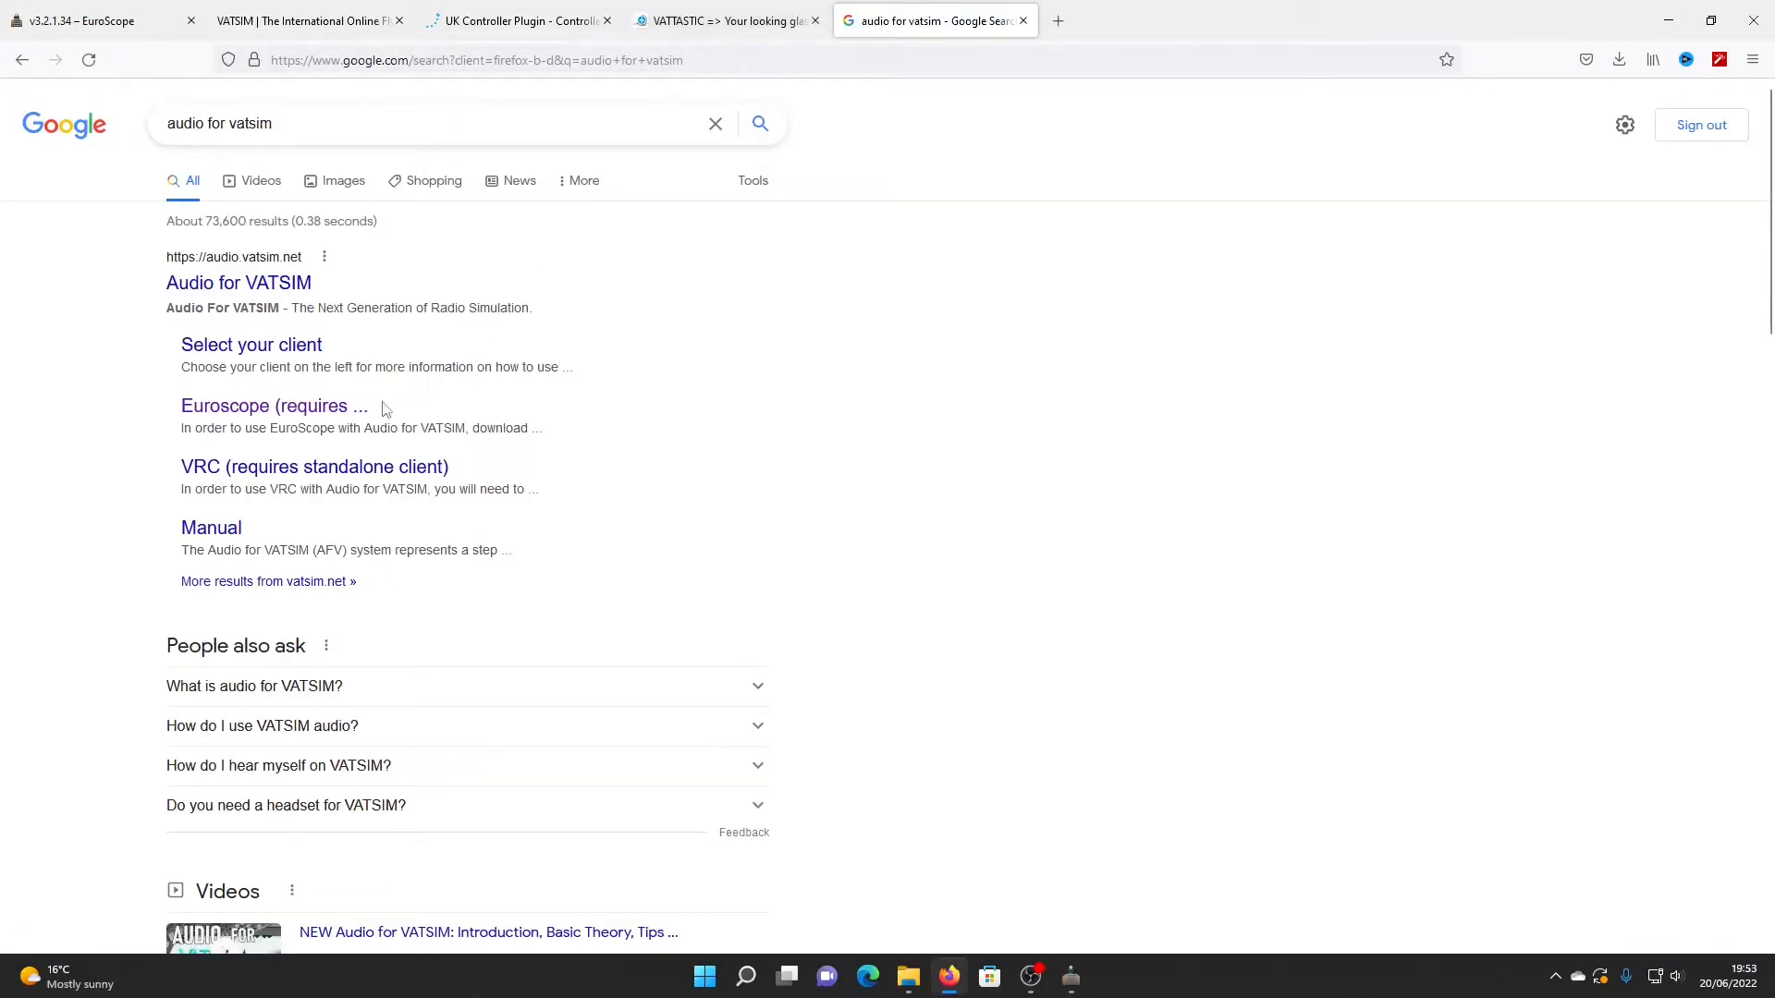
{"action": "left_click", "coordinate": [222, 284]}
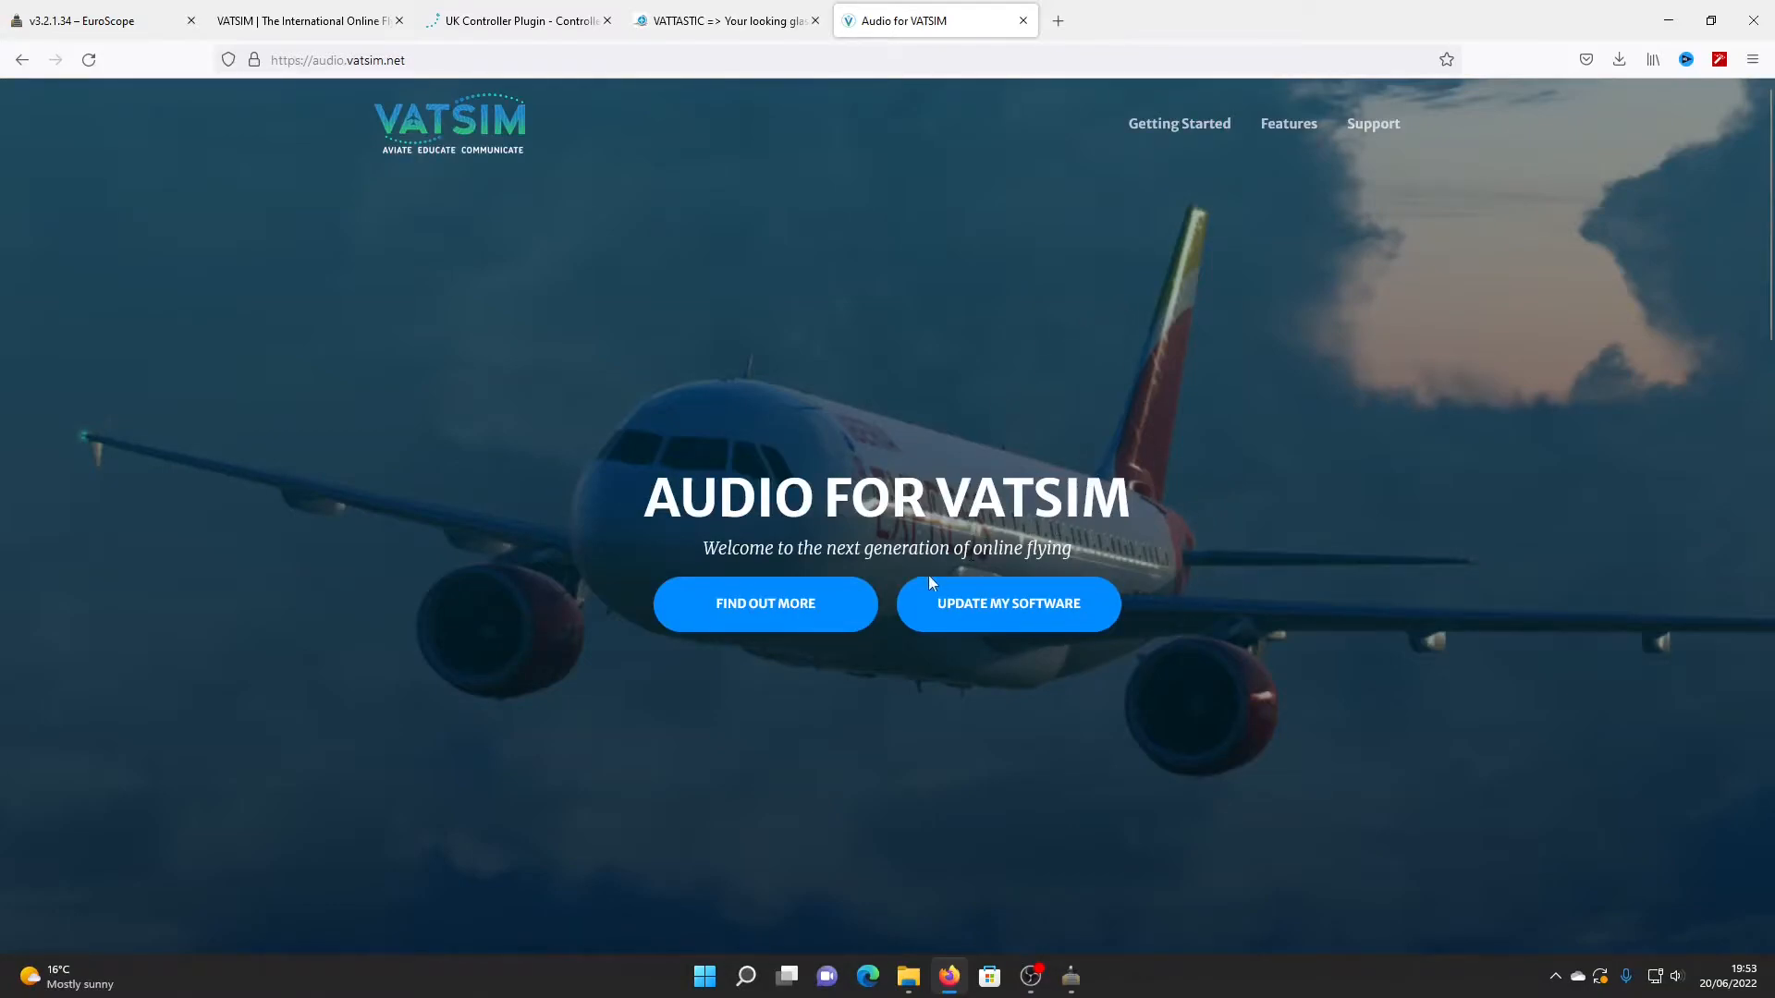
Return to EuroScope, find and launch the AudioForVATSIM app, and reposition its small window over the radar display
{"action": "left_click", "coordinate": [1070, 977]}
{"action": "key", "text": "super"}
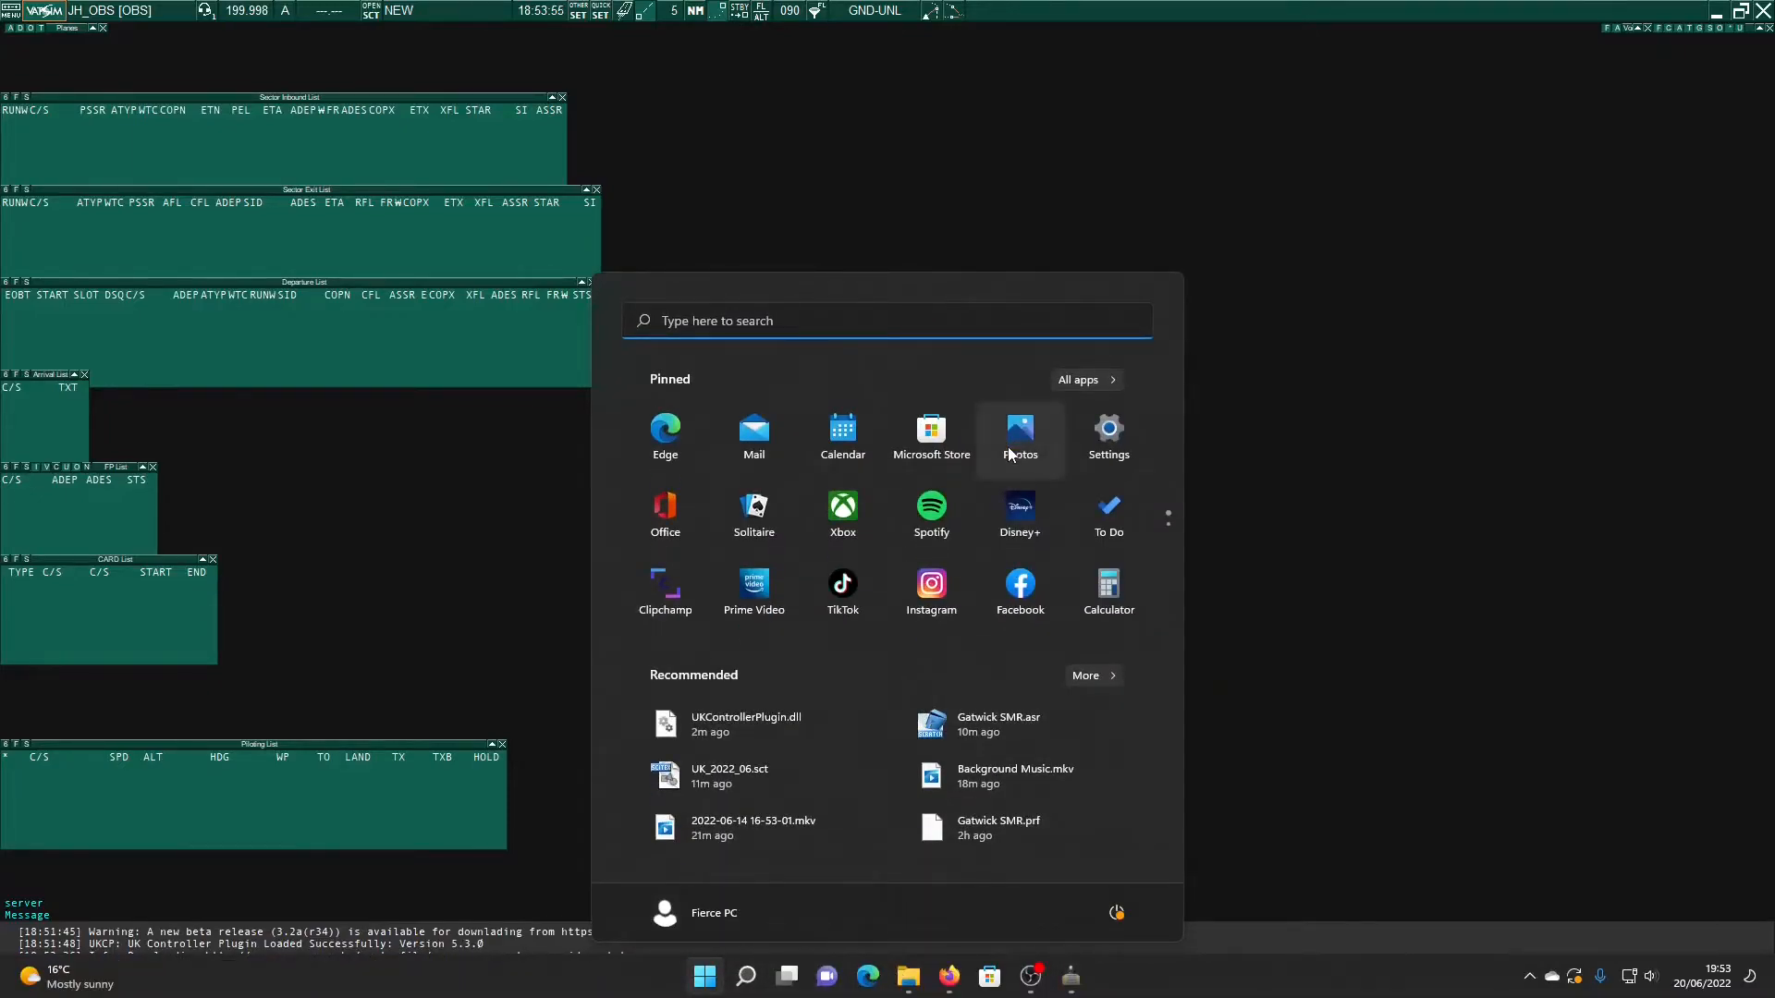
{"action": "left_click", "coordinate": [746, 978]}
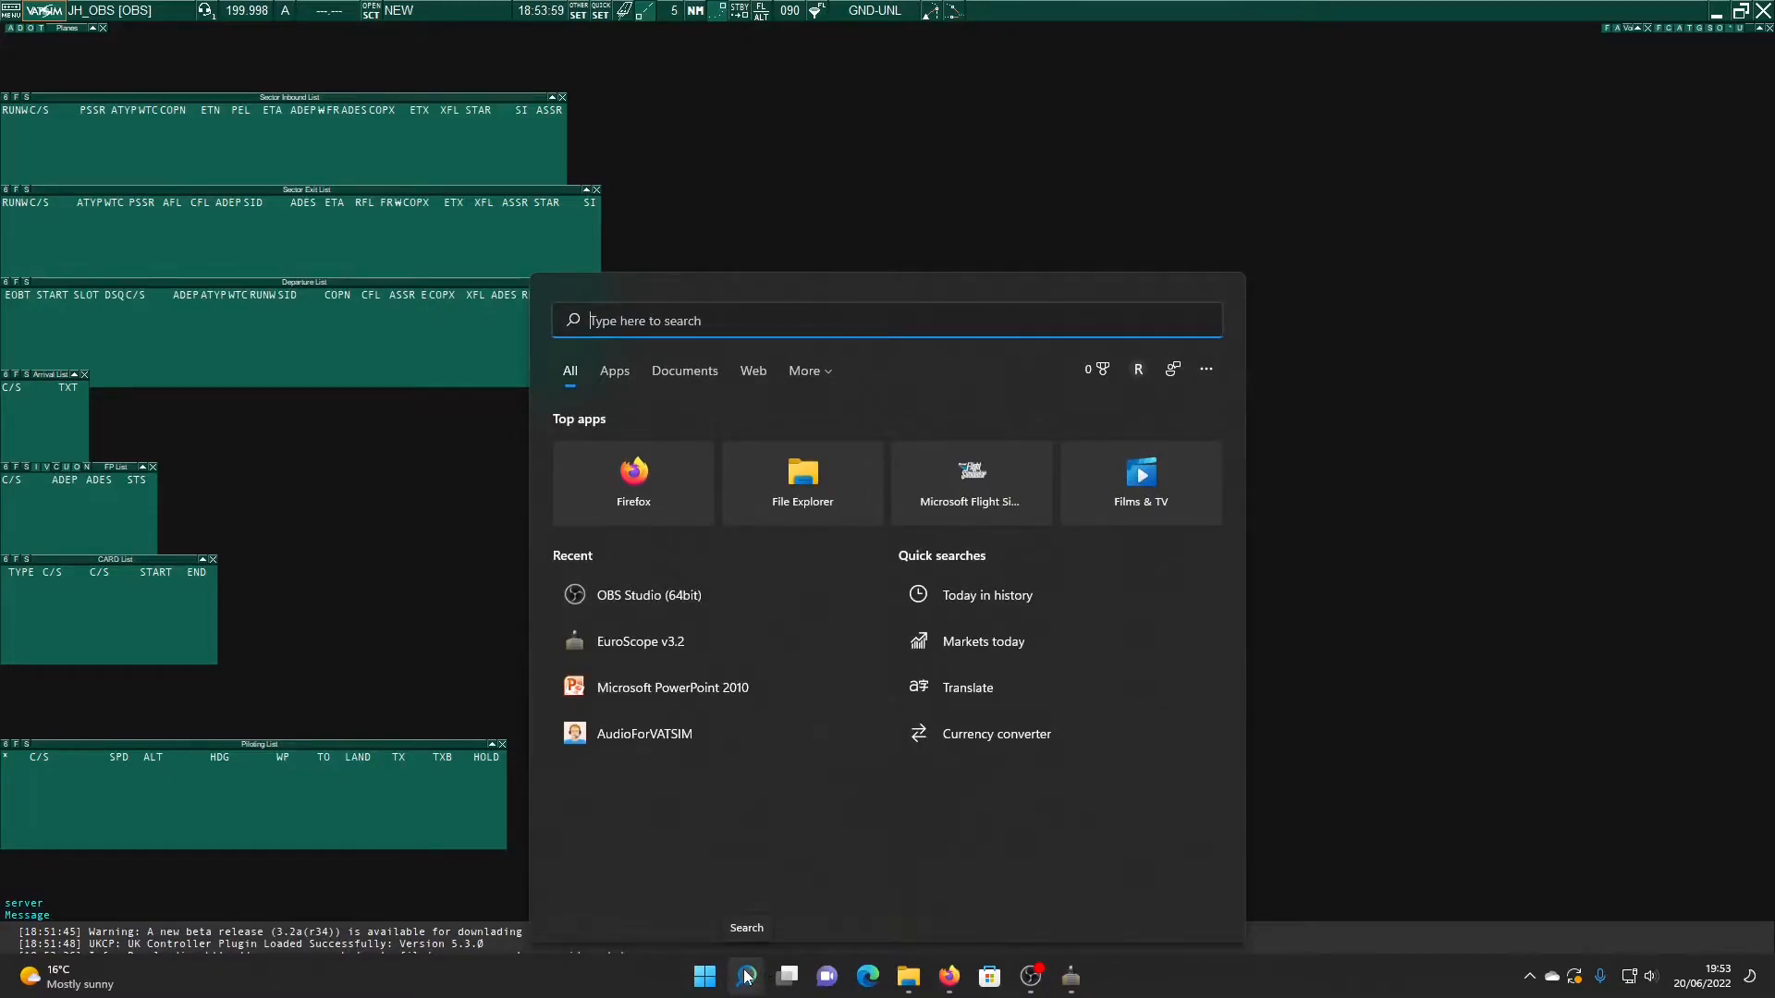
{"action": "left_click", "coordinate": [30, 978]}
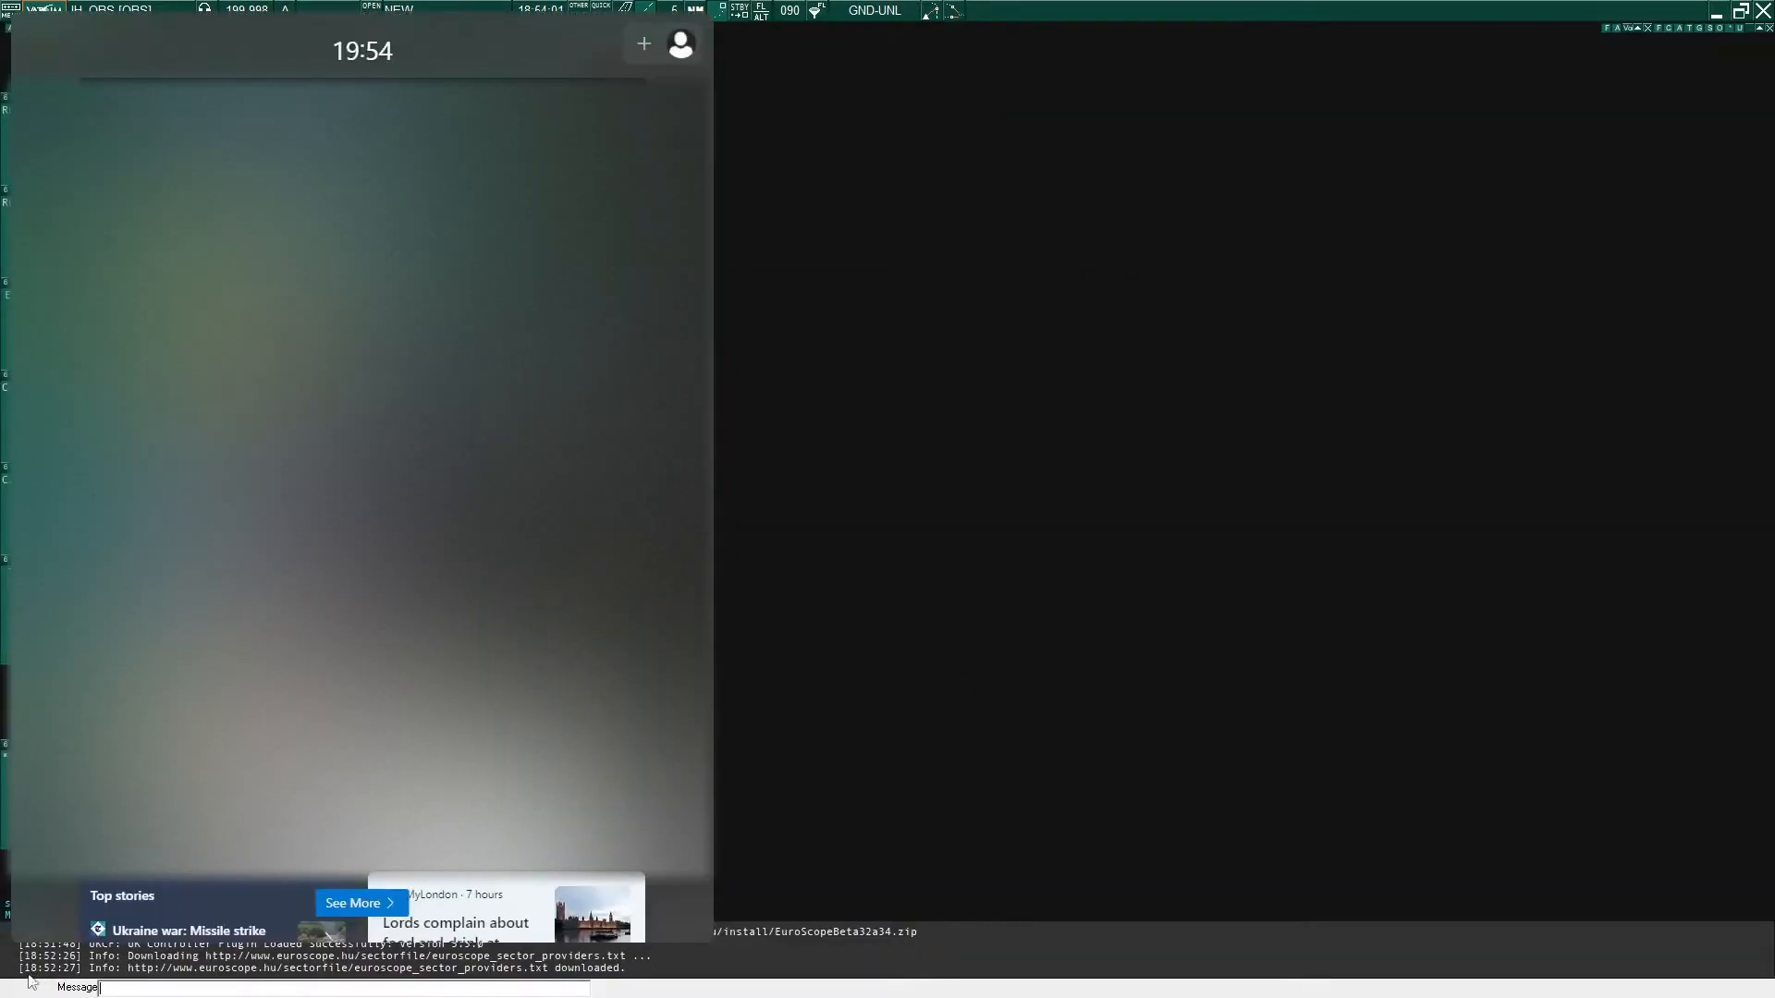
{"action": "key", "text": "super"}
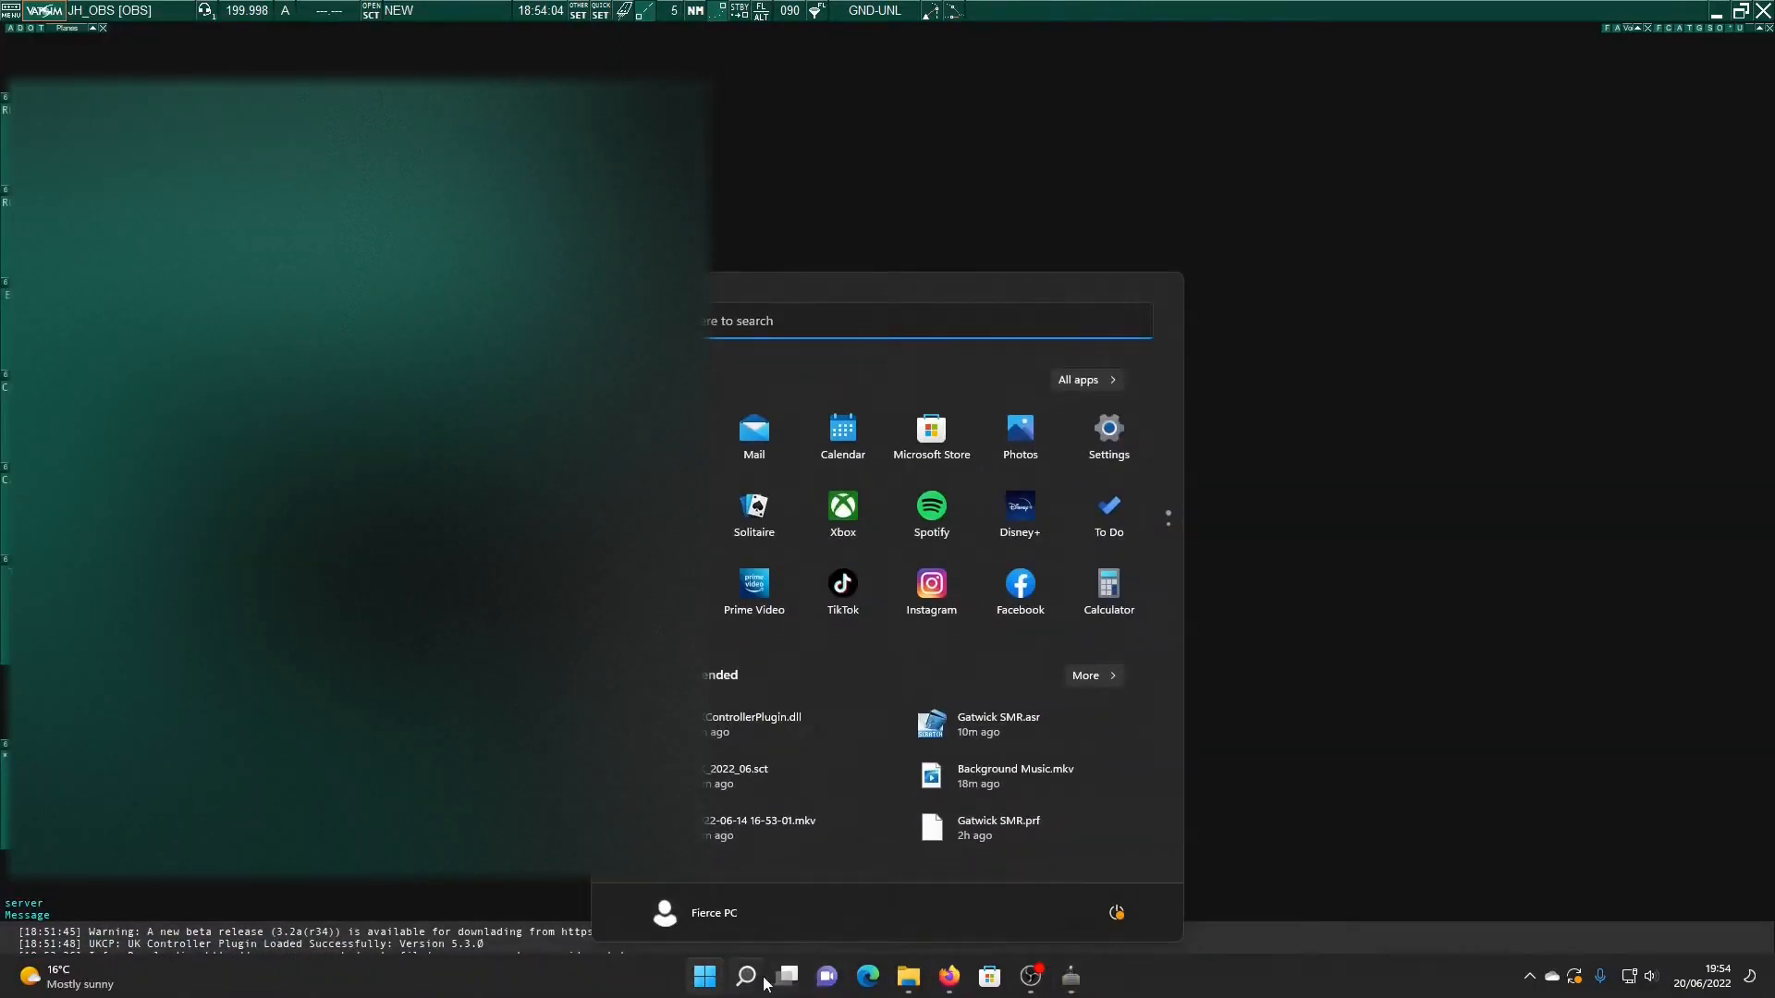
{"action": "left_click", "coordinate": [747, 978]}
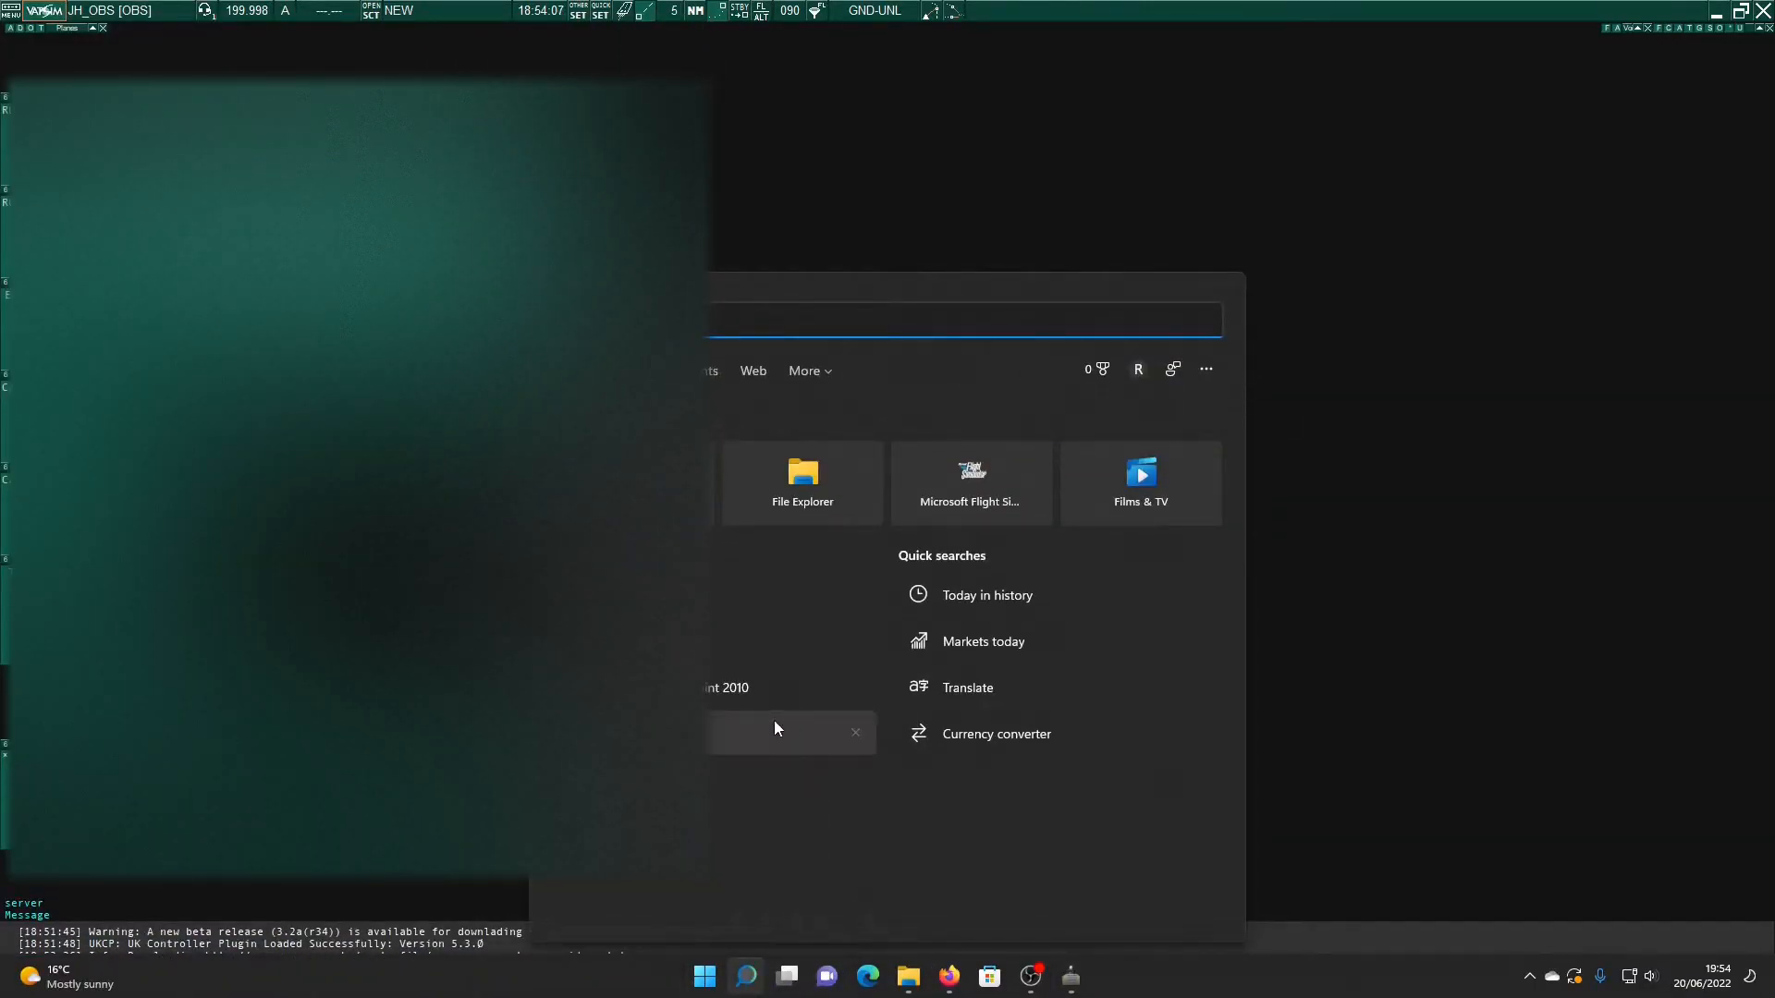
{"action": "type", "text": "audio"}
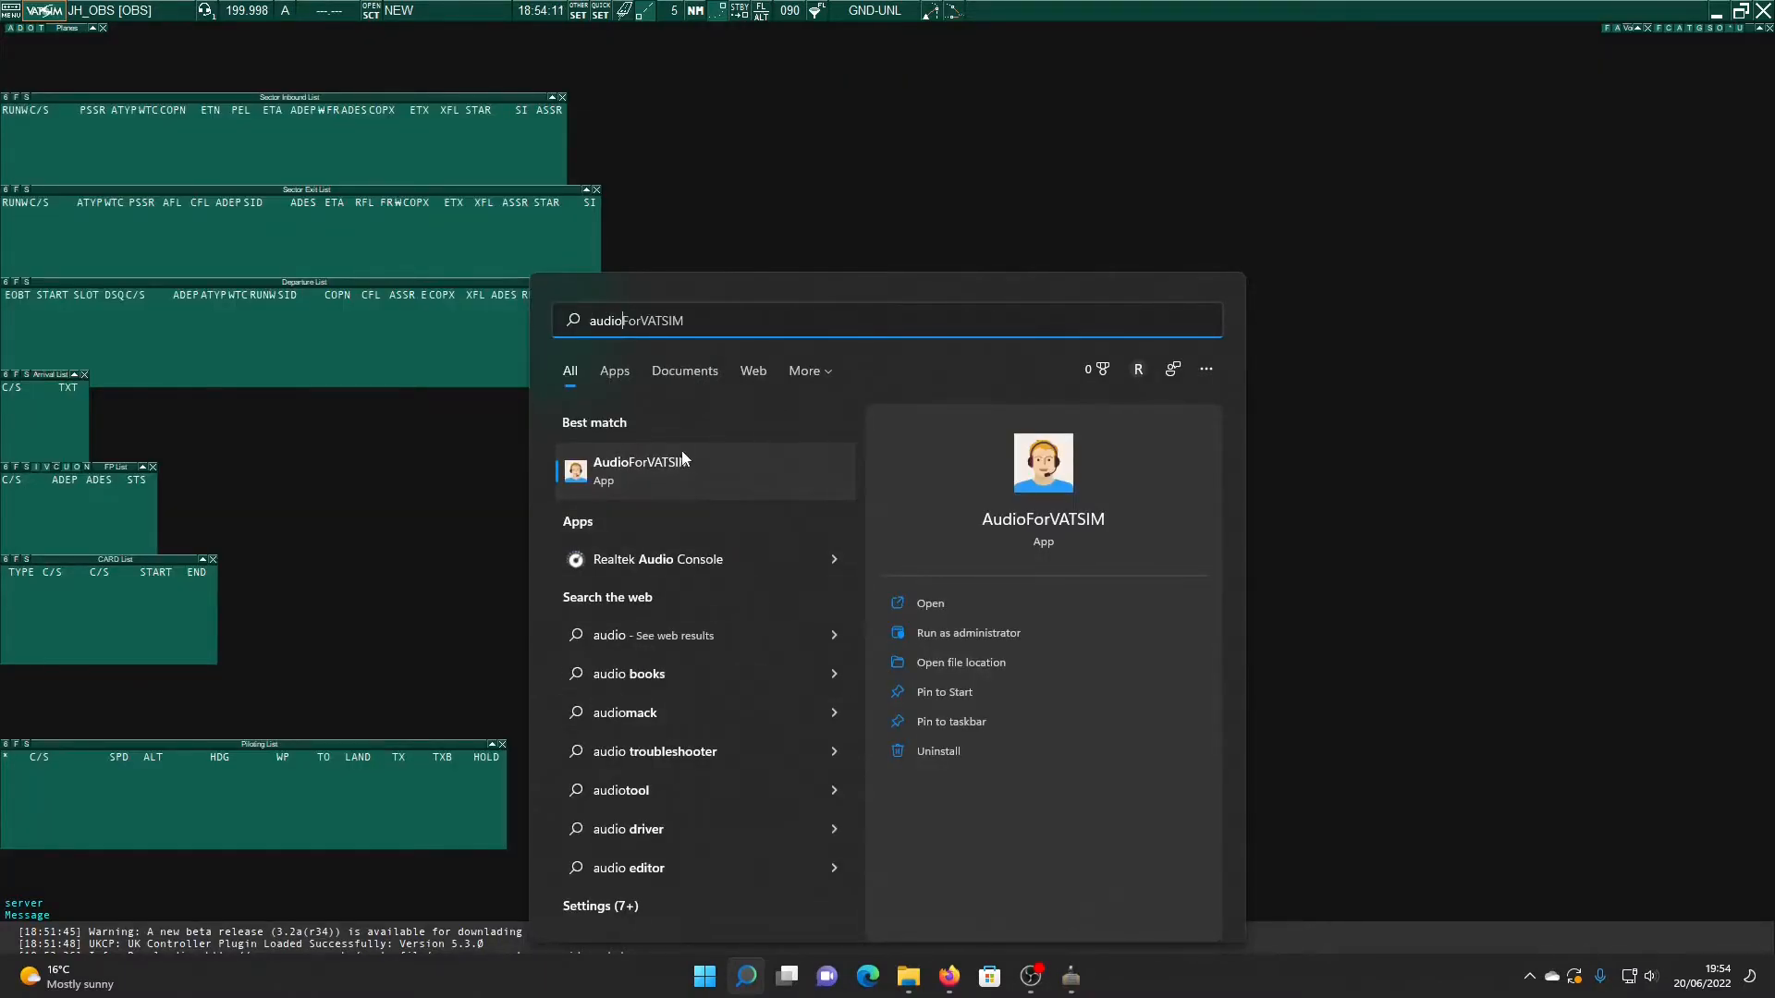
{"action": "left_click", "coordinate": [650, 473]}
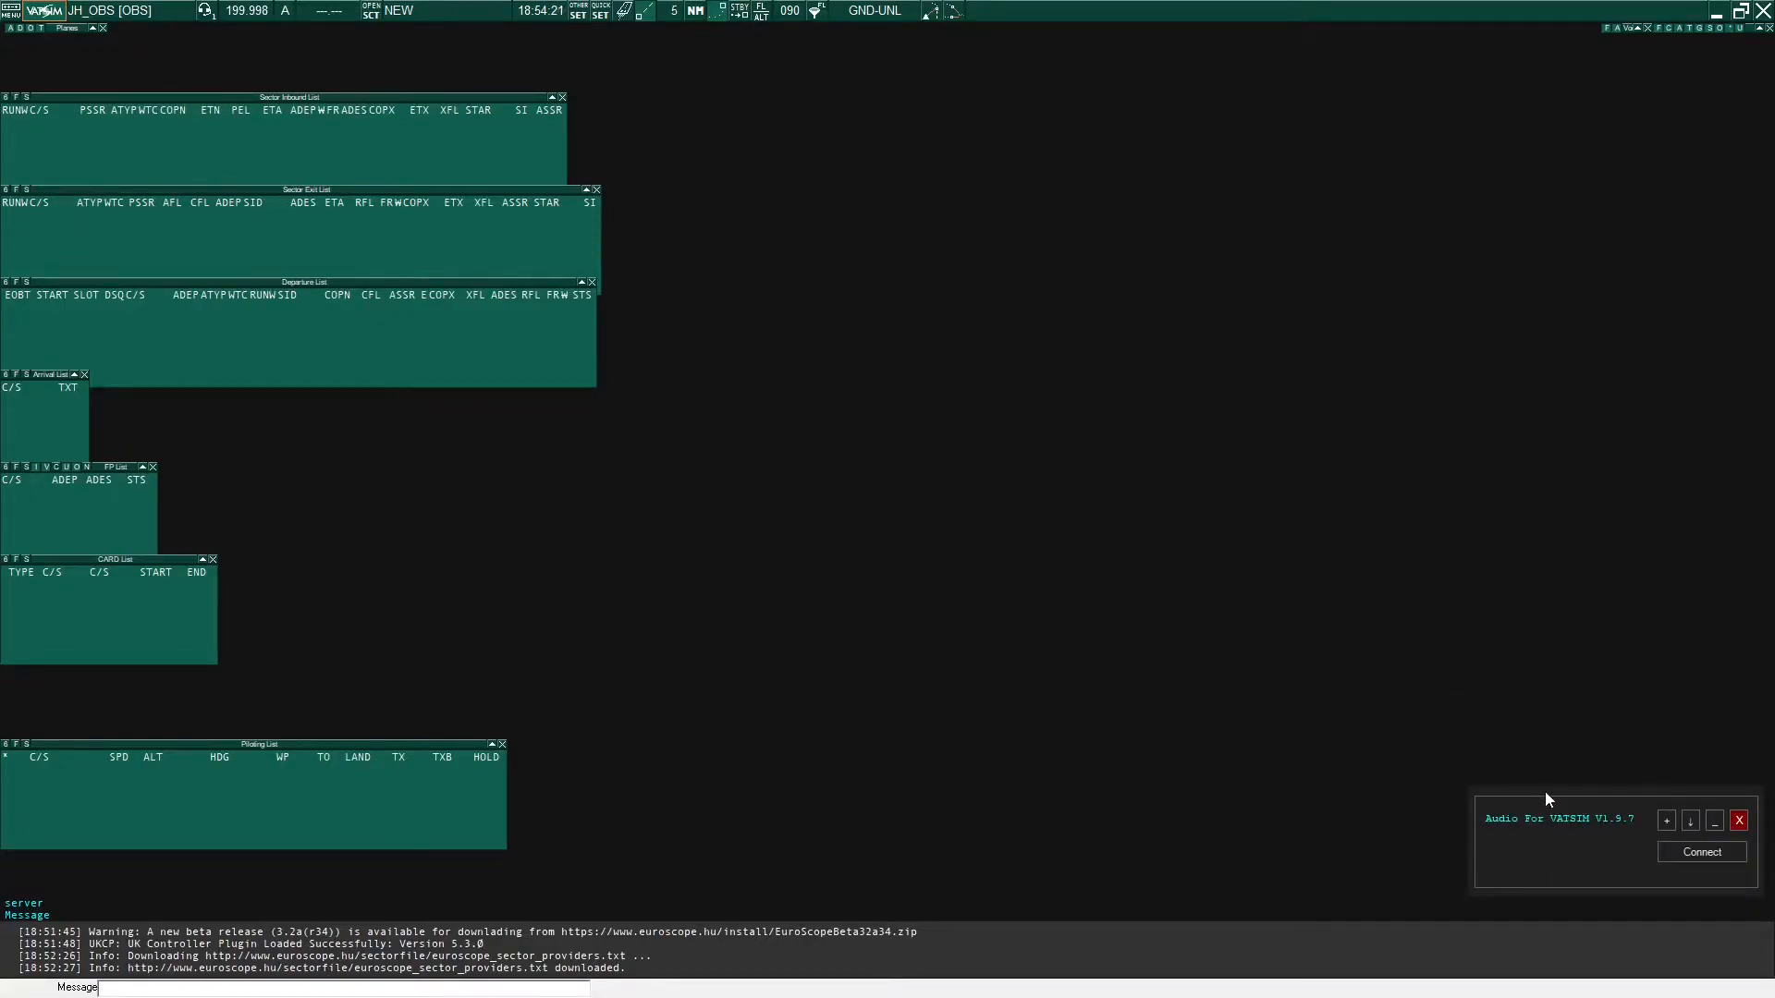
{"action": "left_click_drag", "start_coordinate": [1650, 794], "coordinate": [1556, 833]}
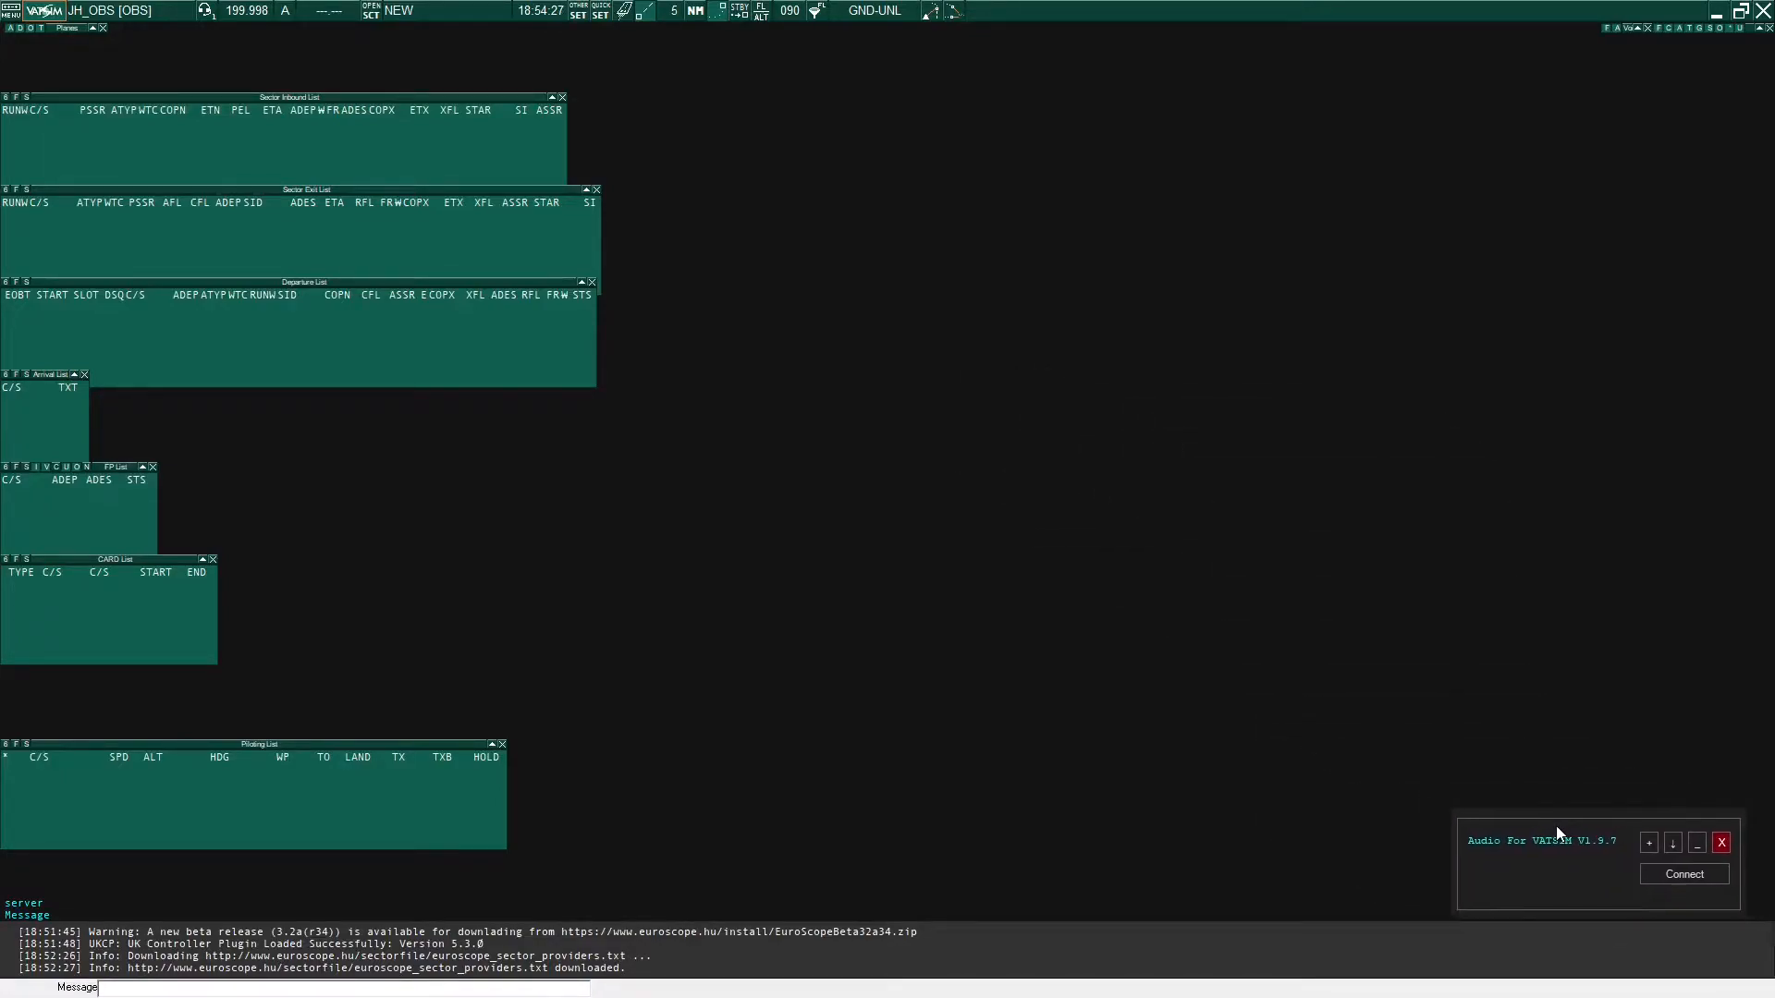
Start loading a sector file and browse to the EuroScope folder in Documents
{"action": "left_click", "coordinate": [374, 13]}
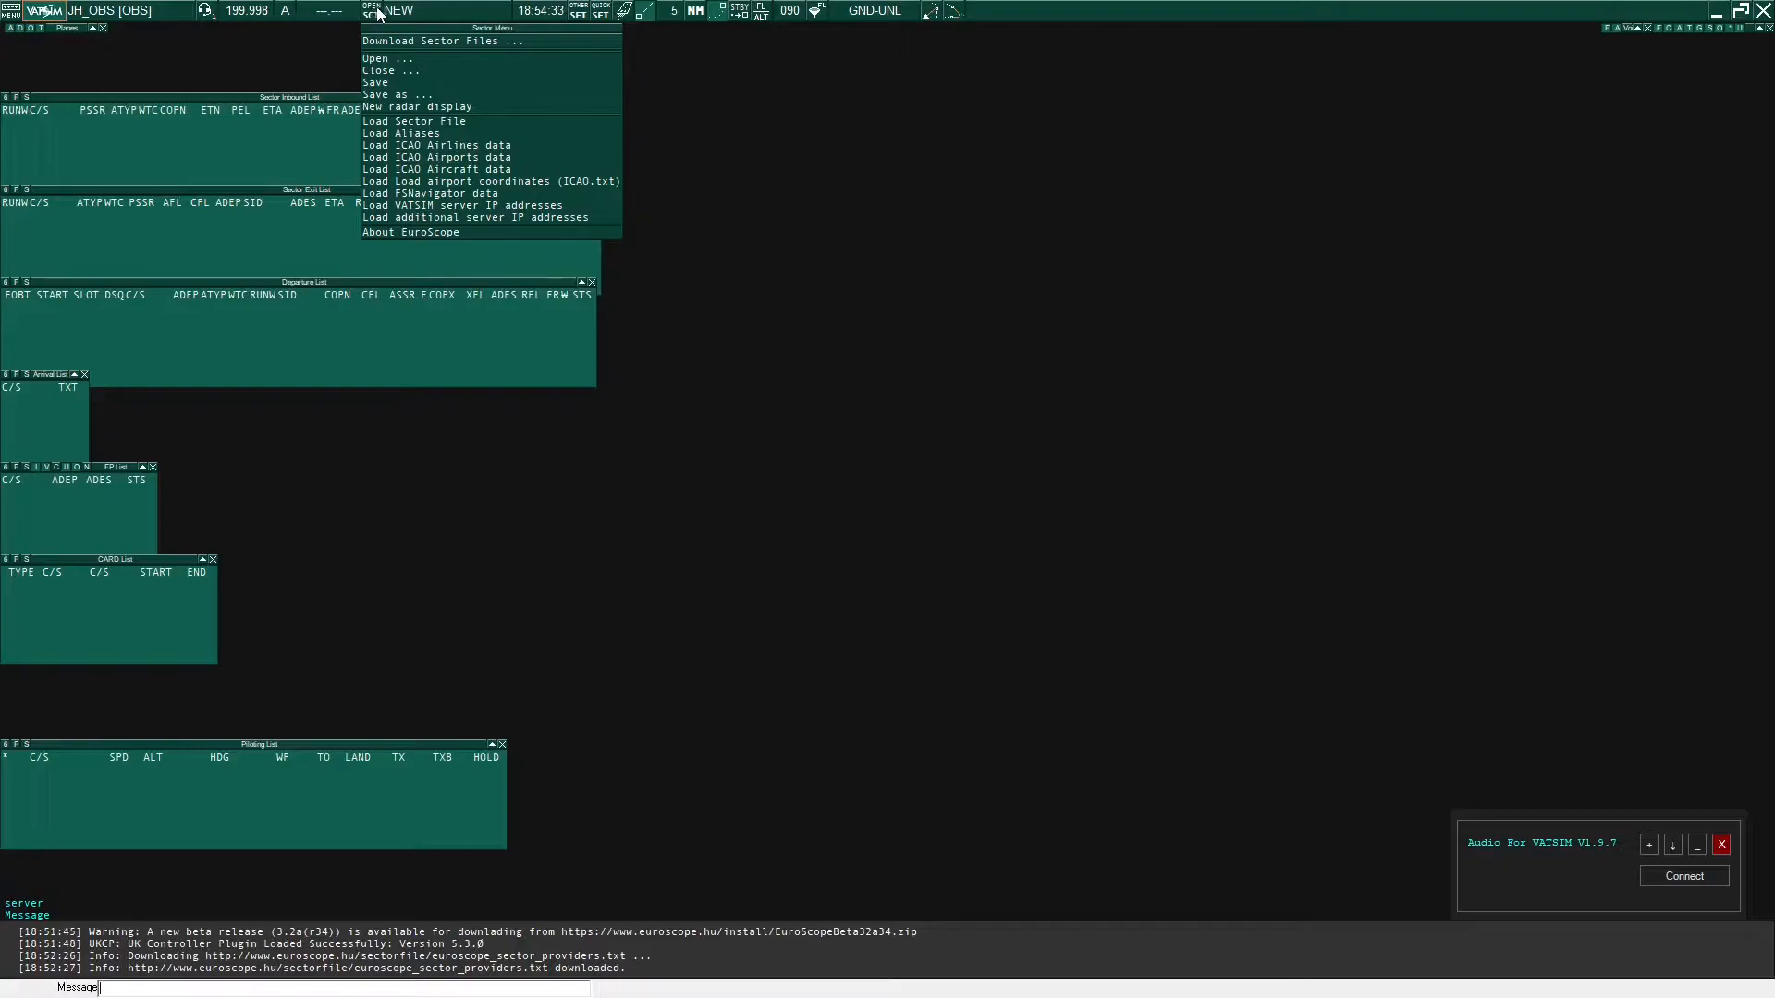
{"action": "left_click", "coordinate": [392, 123]}
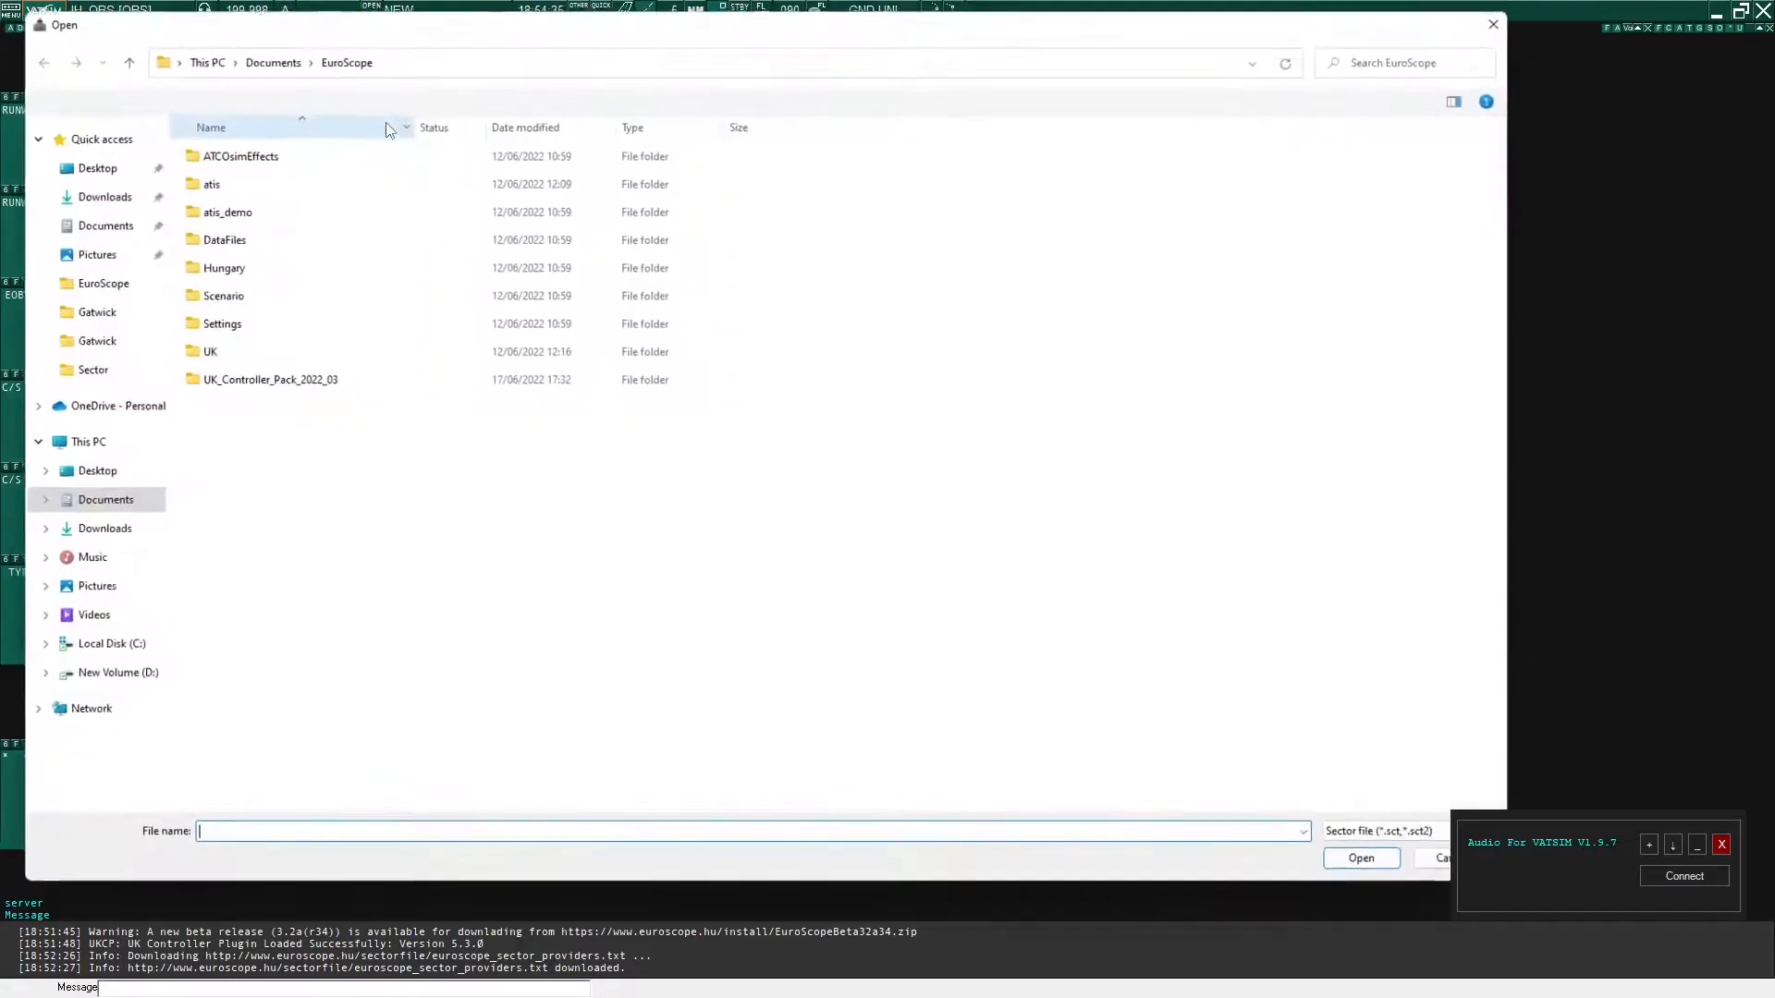
{"action": "left_click", "coordinate": [102, 508]}
{"action": "double_click", "coordinate": [266, 243]}
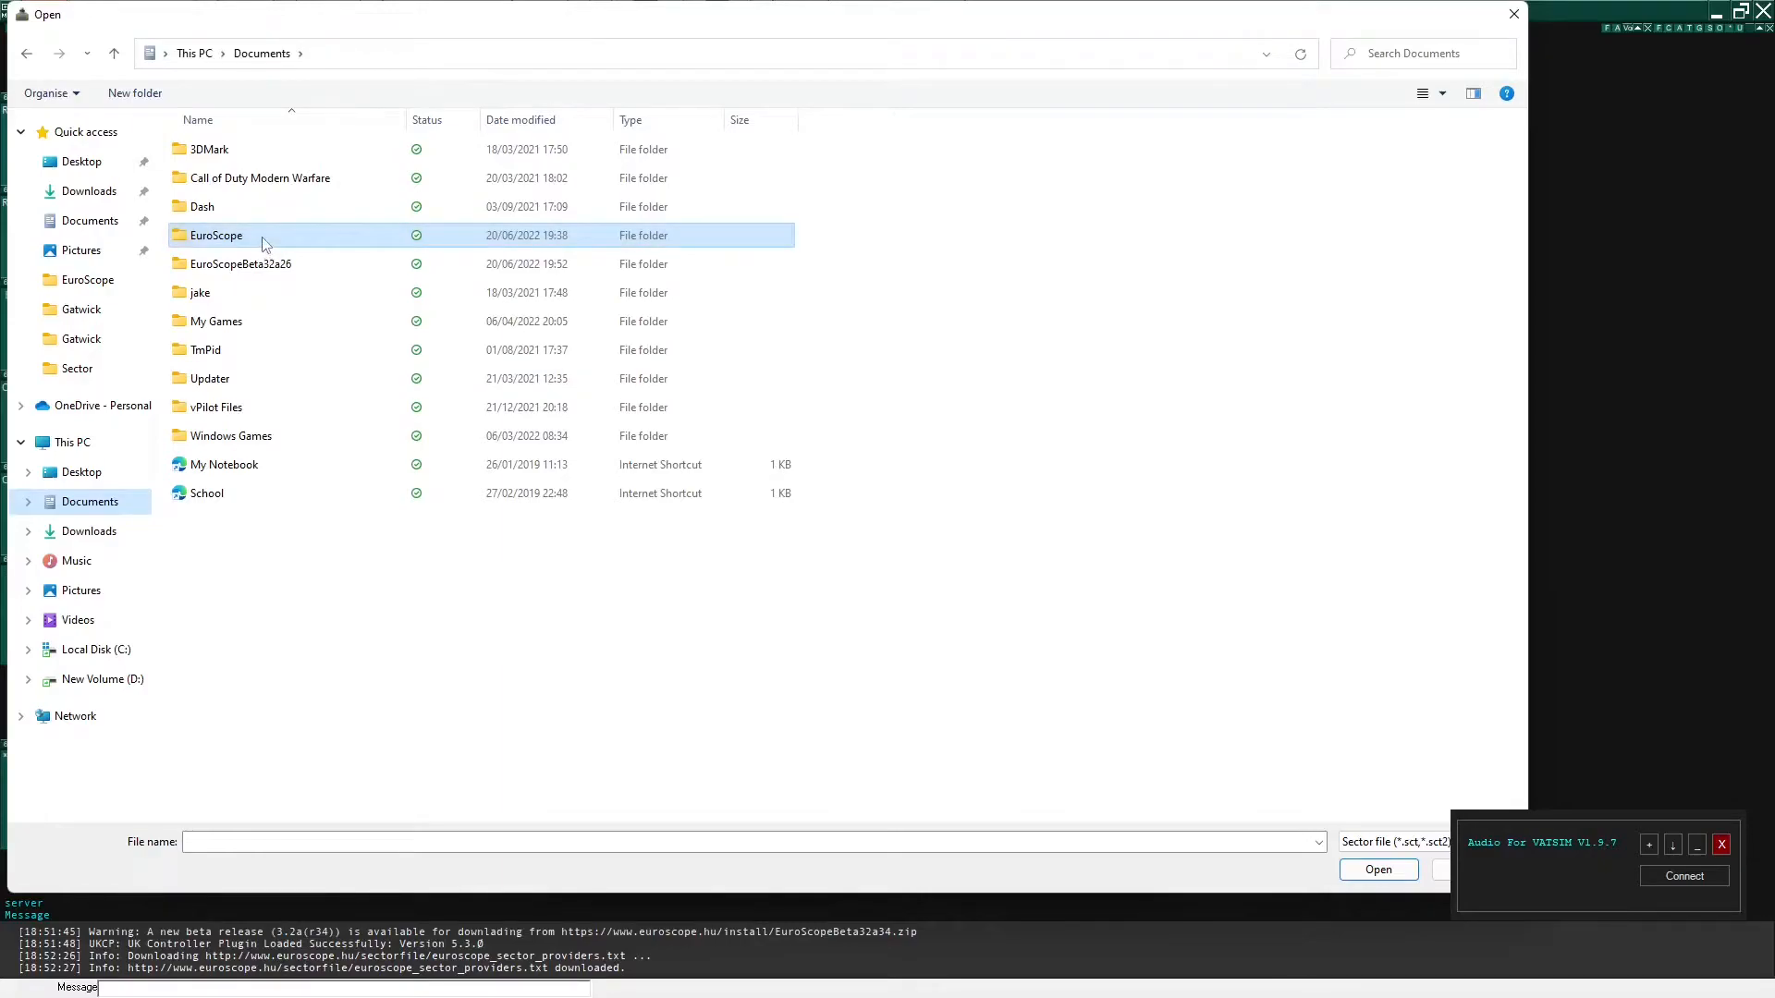
{"action": "left_click", "coordinate": [109, 503]}
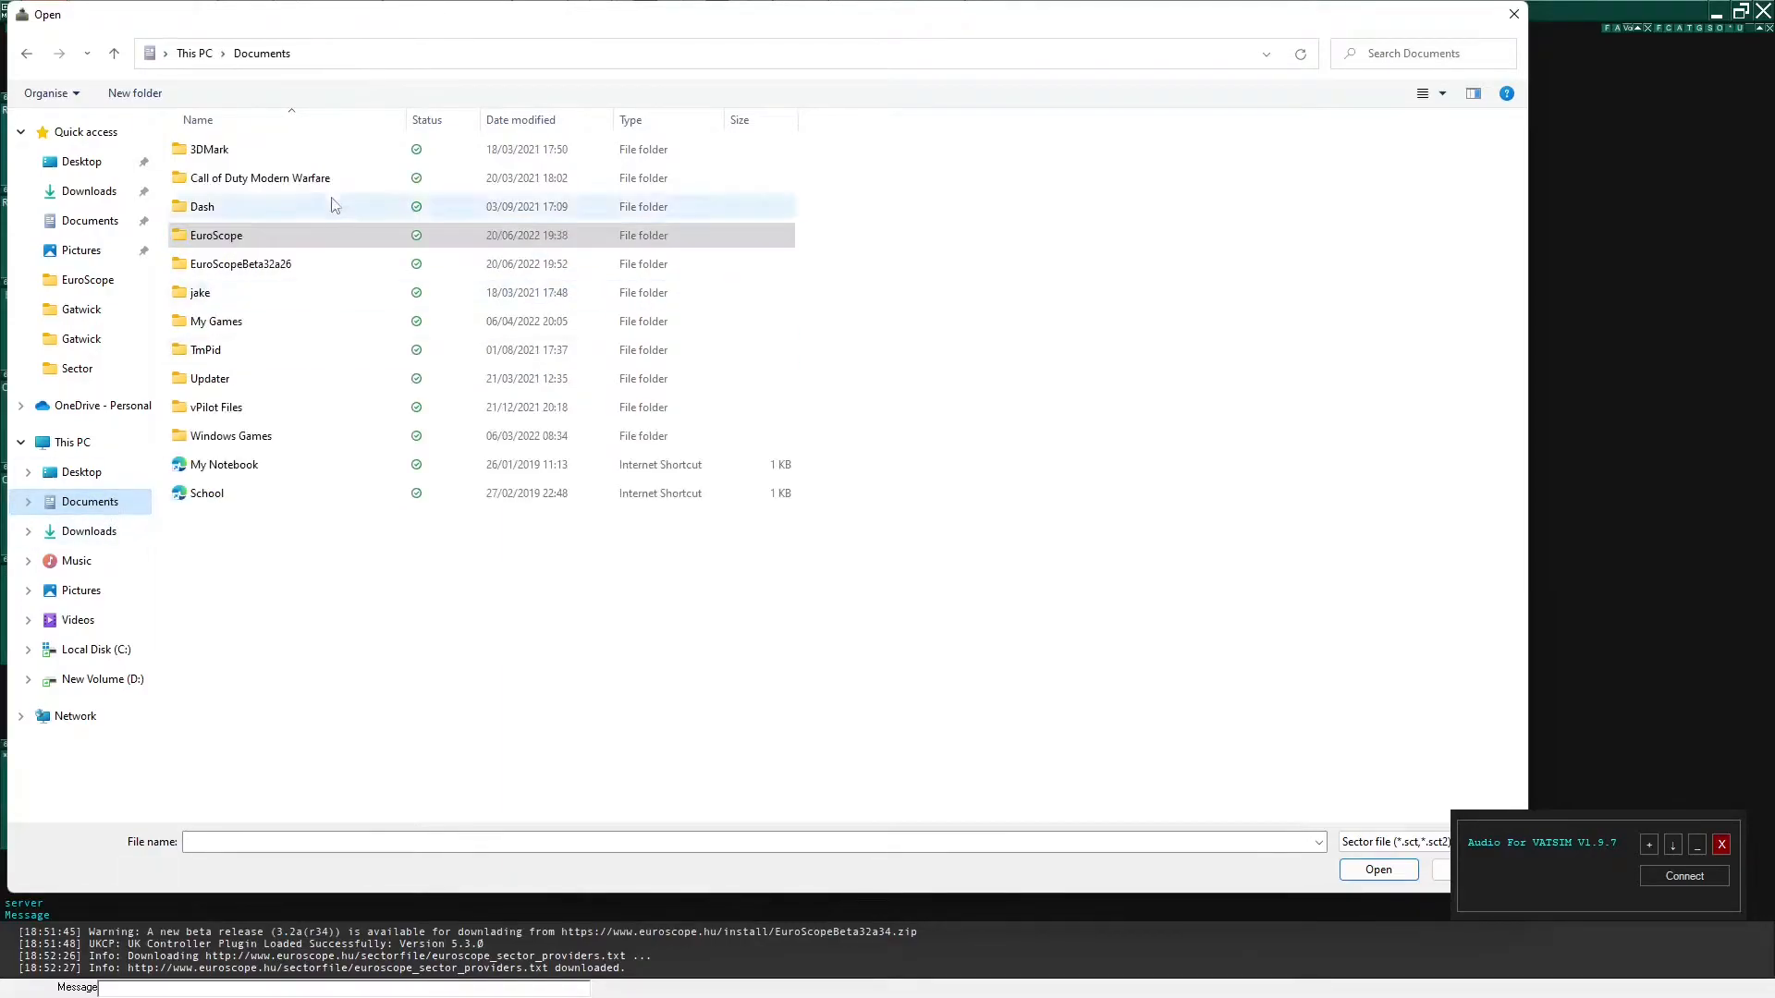
{"action": "double_click", "coordinate": [293, 245]}
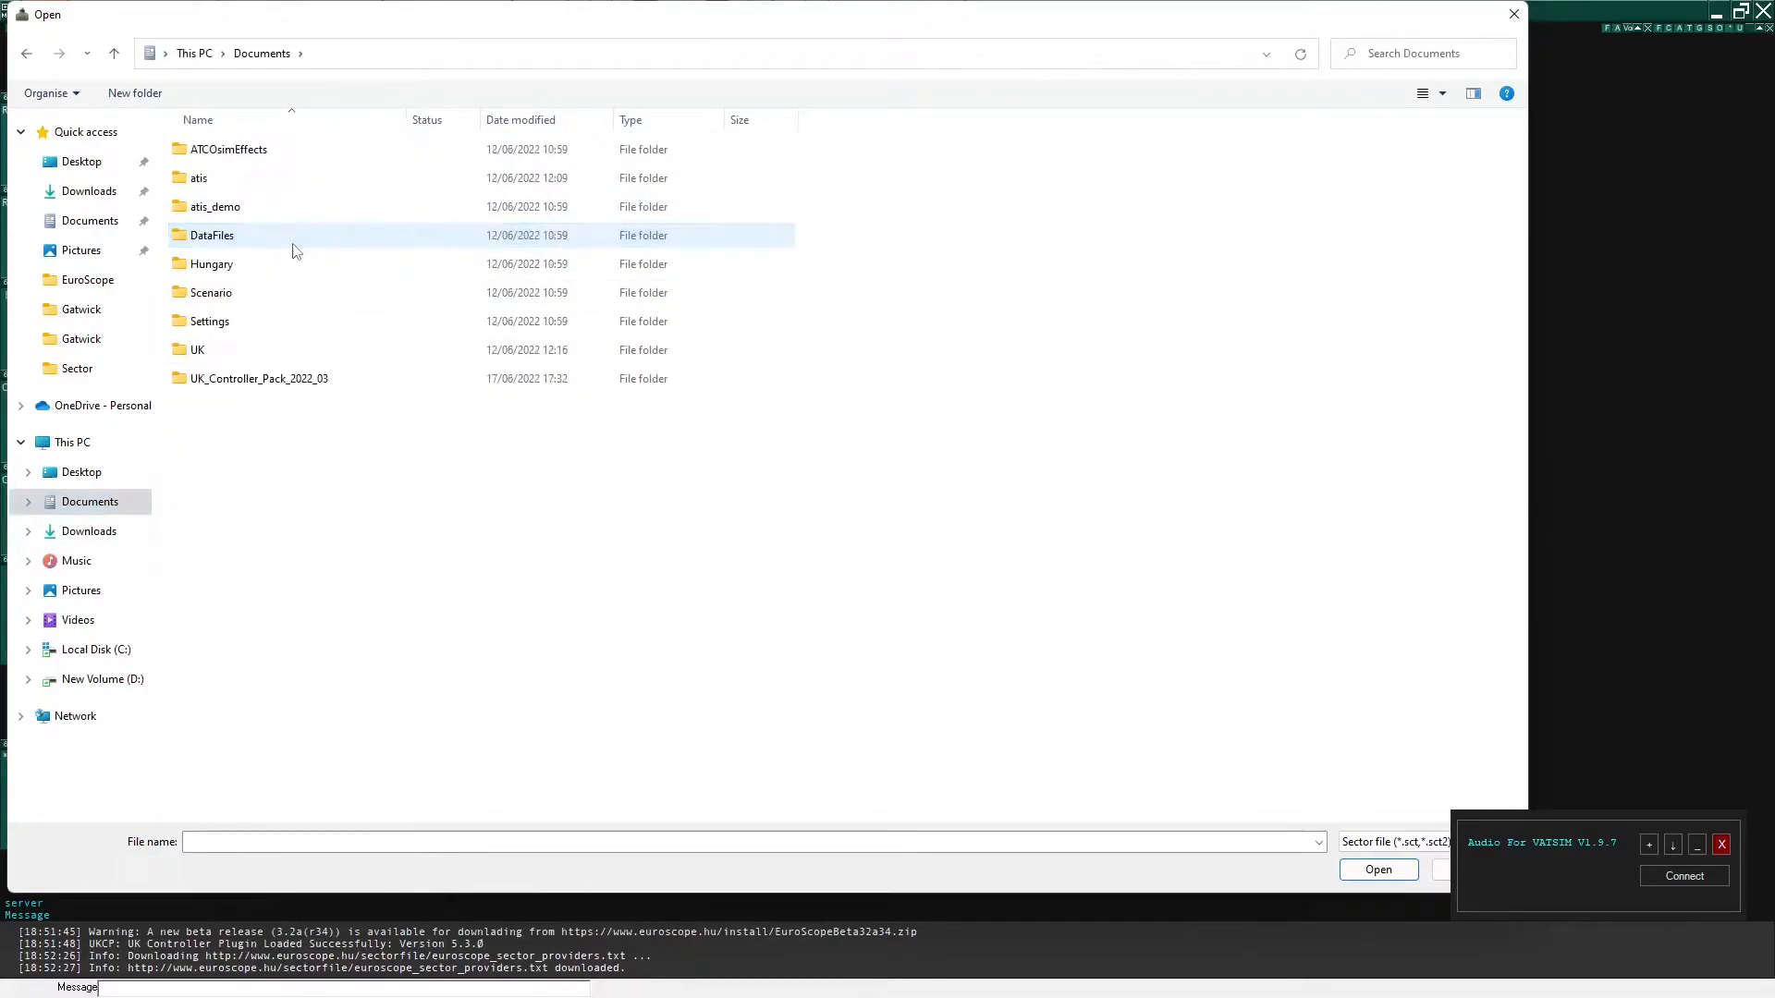
{"action": "double_click", "coordinate": [264, 351]}
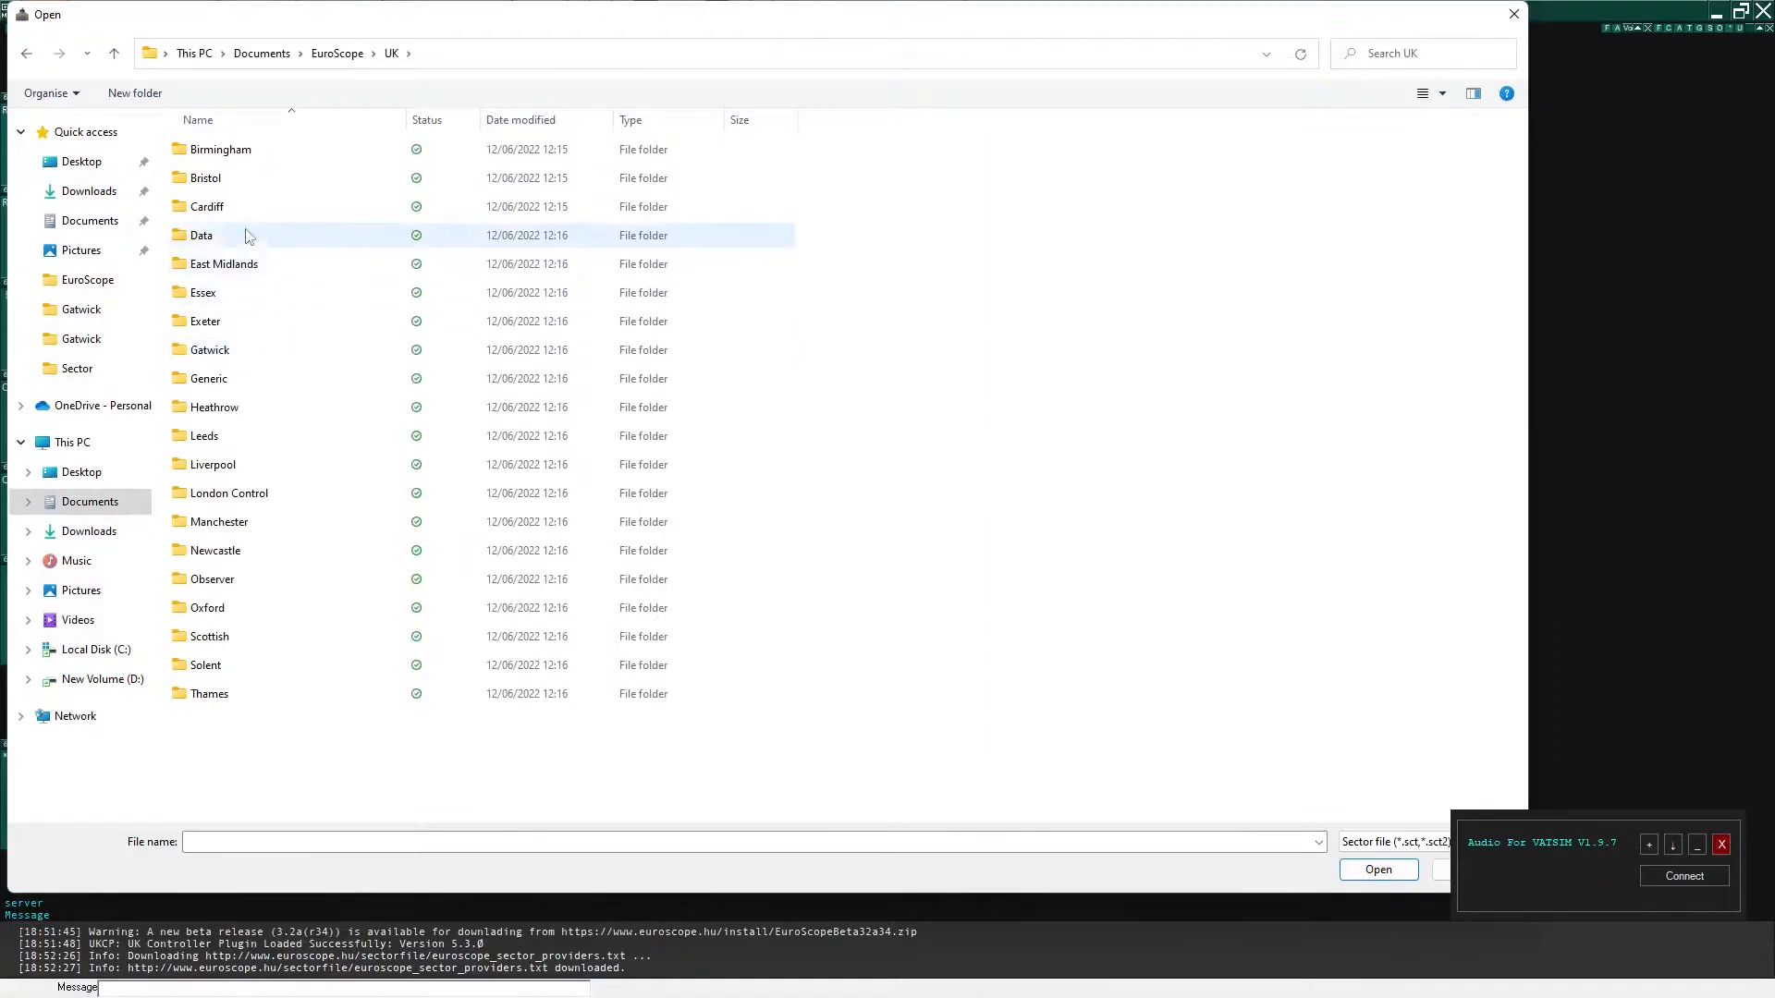
{"action": "left_click", "coordinate": [334, 57]}
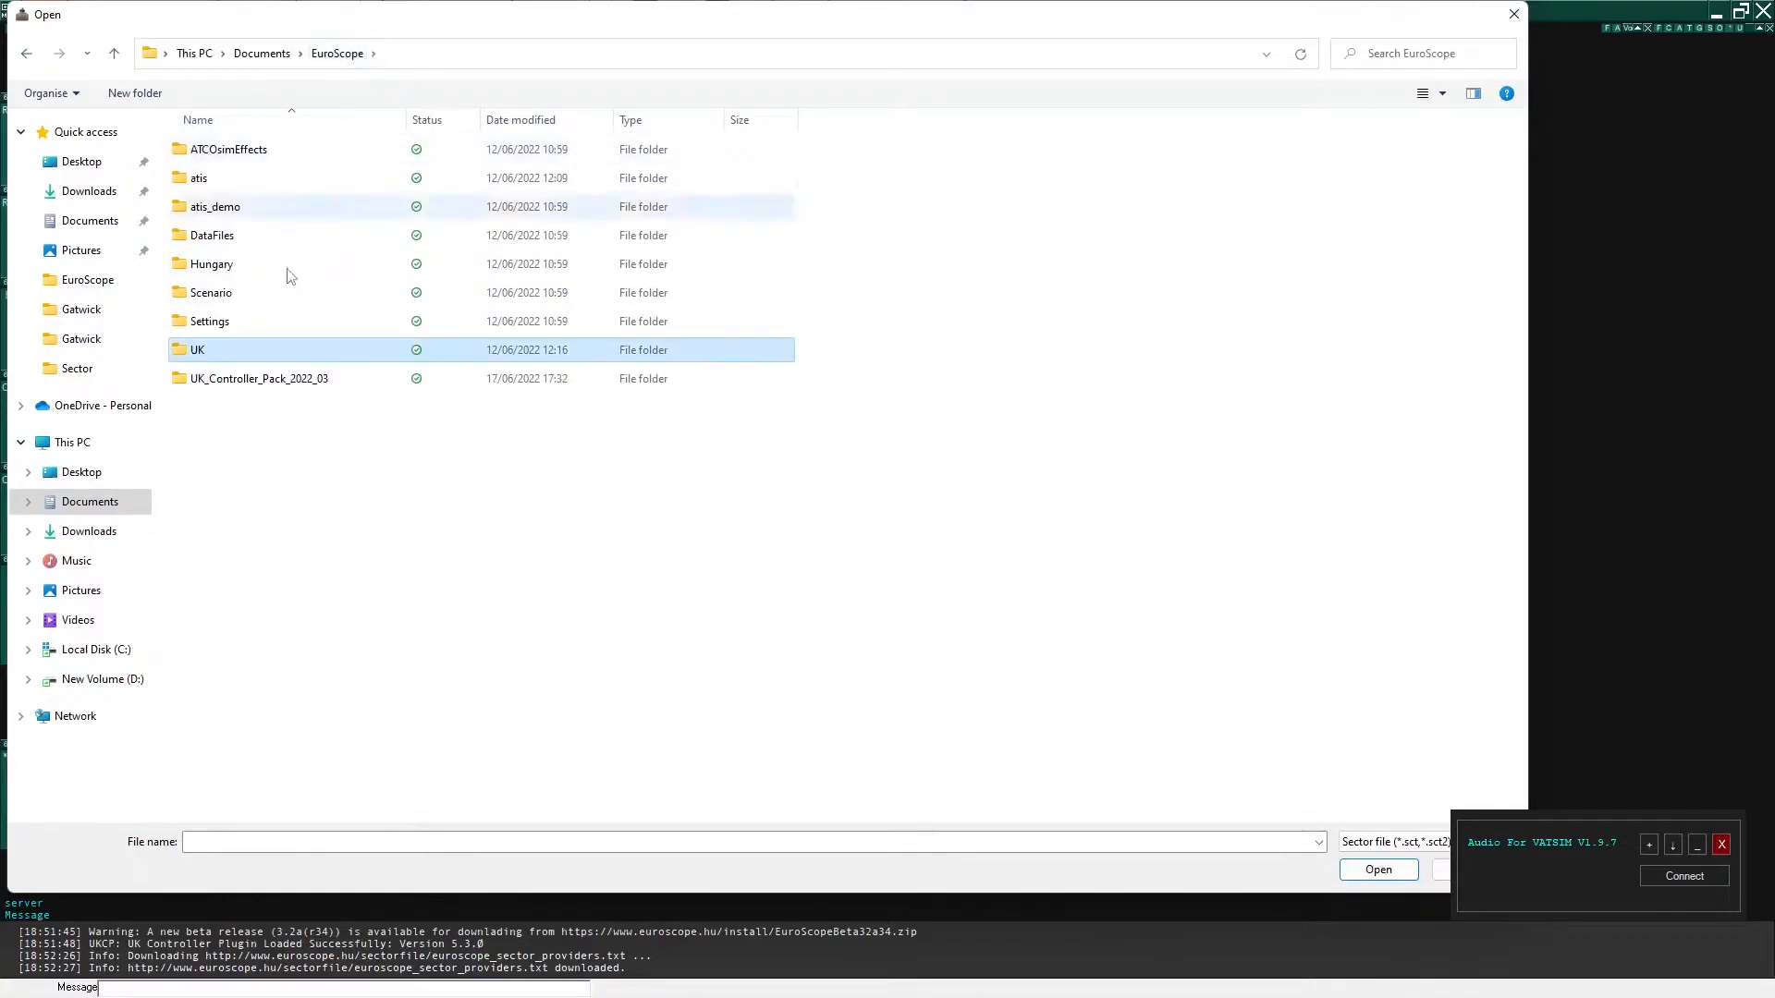
{"action": "double_click", "coordinate": [205, 384]}
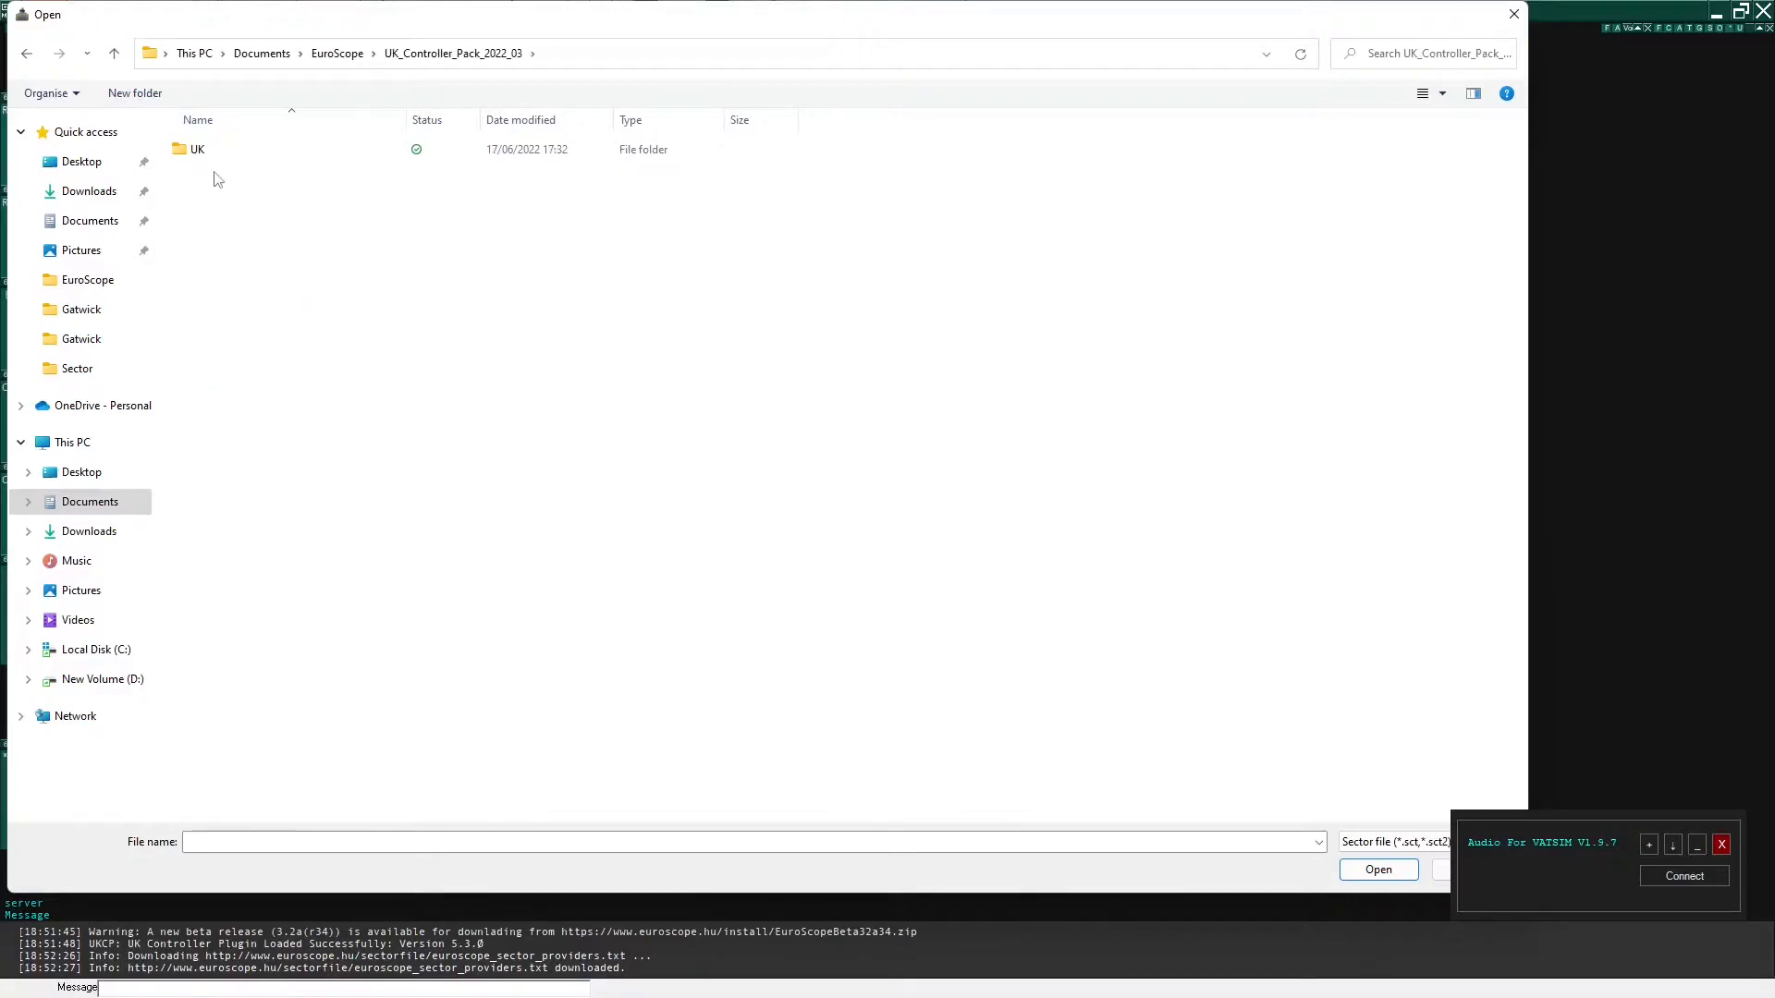
{"action": "double_click", "coordinate": [266, 151]}
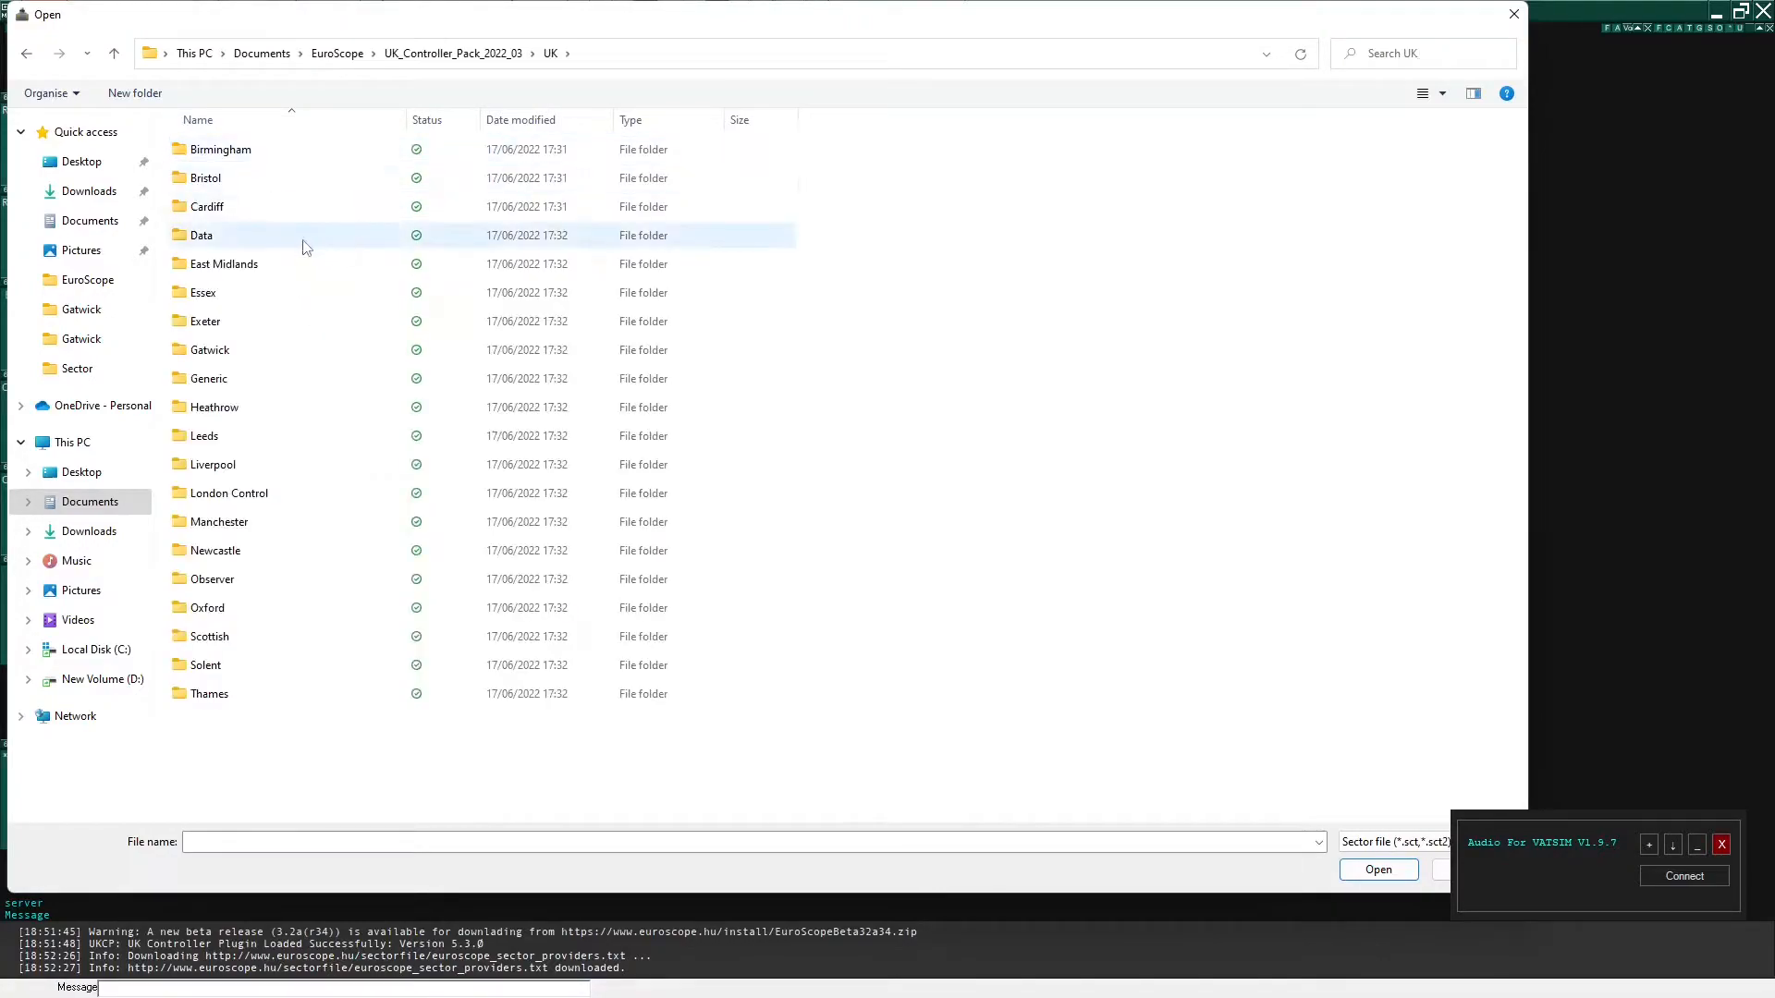
{"action": "key", "text": "alt+Left"}
{"action": "key", "text": "alt+Left"}
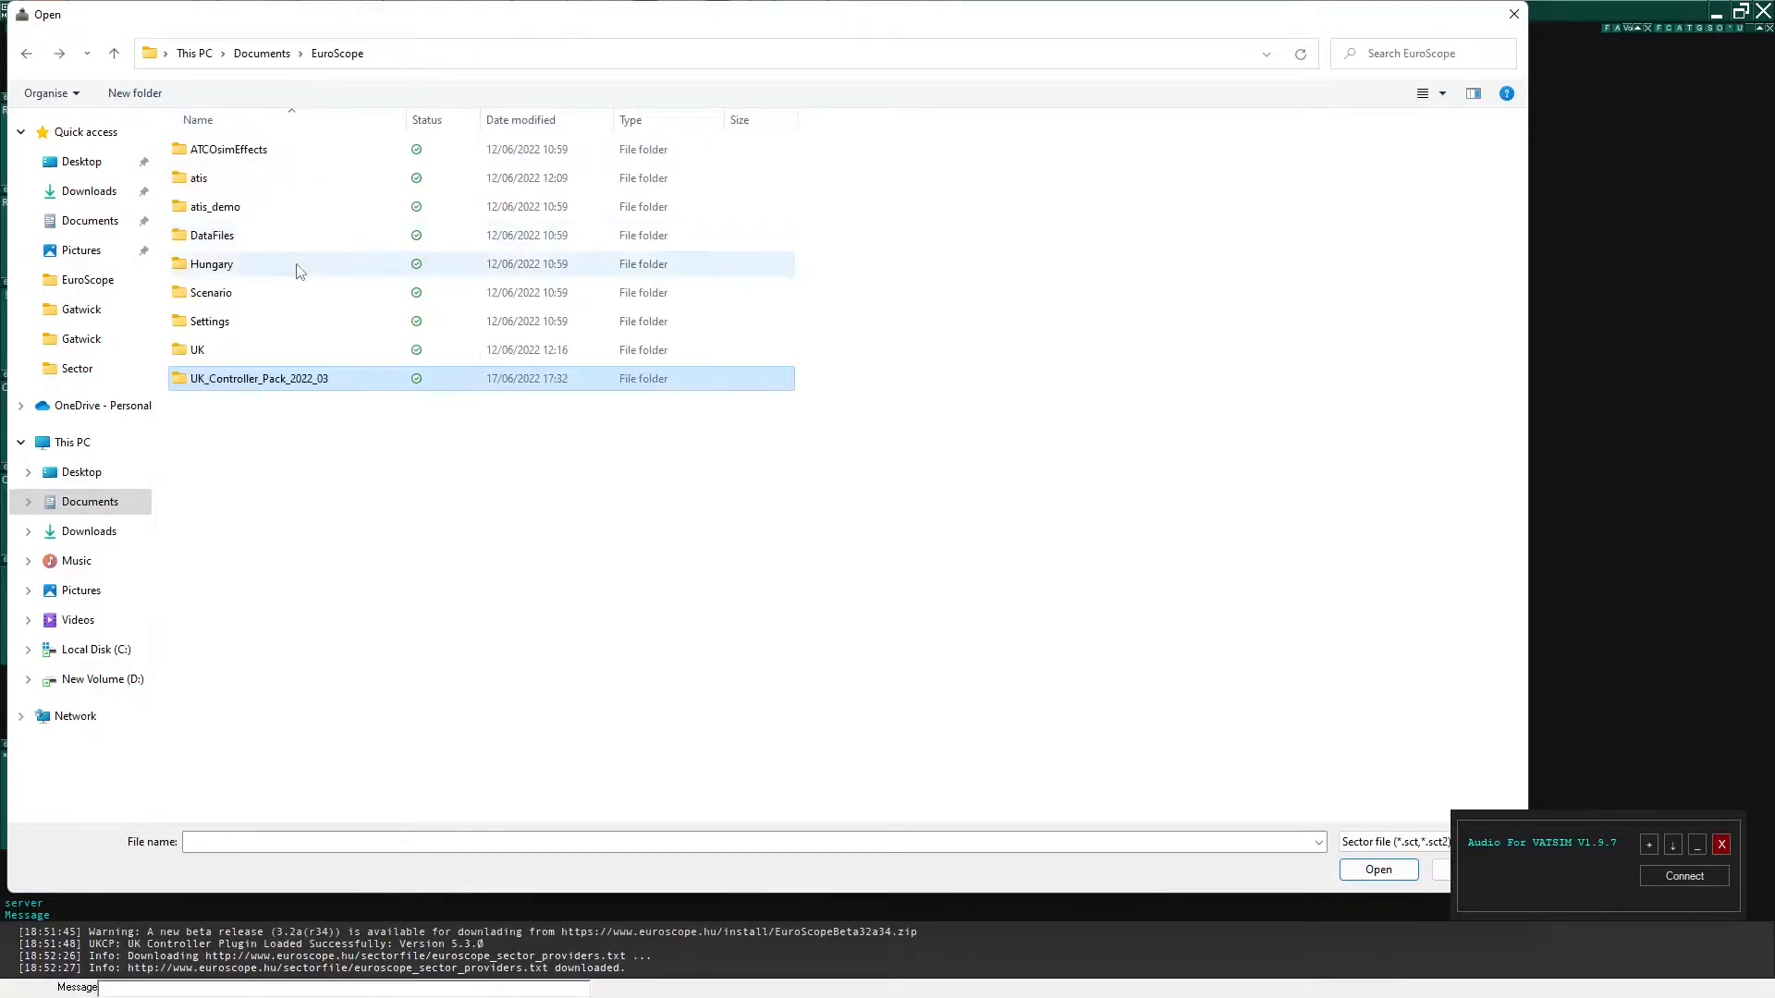
Load the sector file UK_2022_06.sct from the EuroScope folder's UK > Data > Sector subfolder
{"action": "double_click", "coordinate": [198, 351]}
{"action": "double_click", "coordinate": [234, 238]}
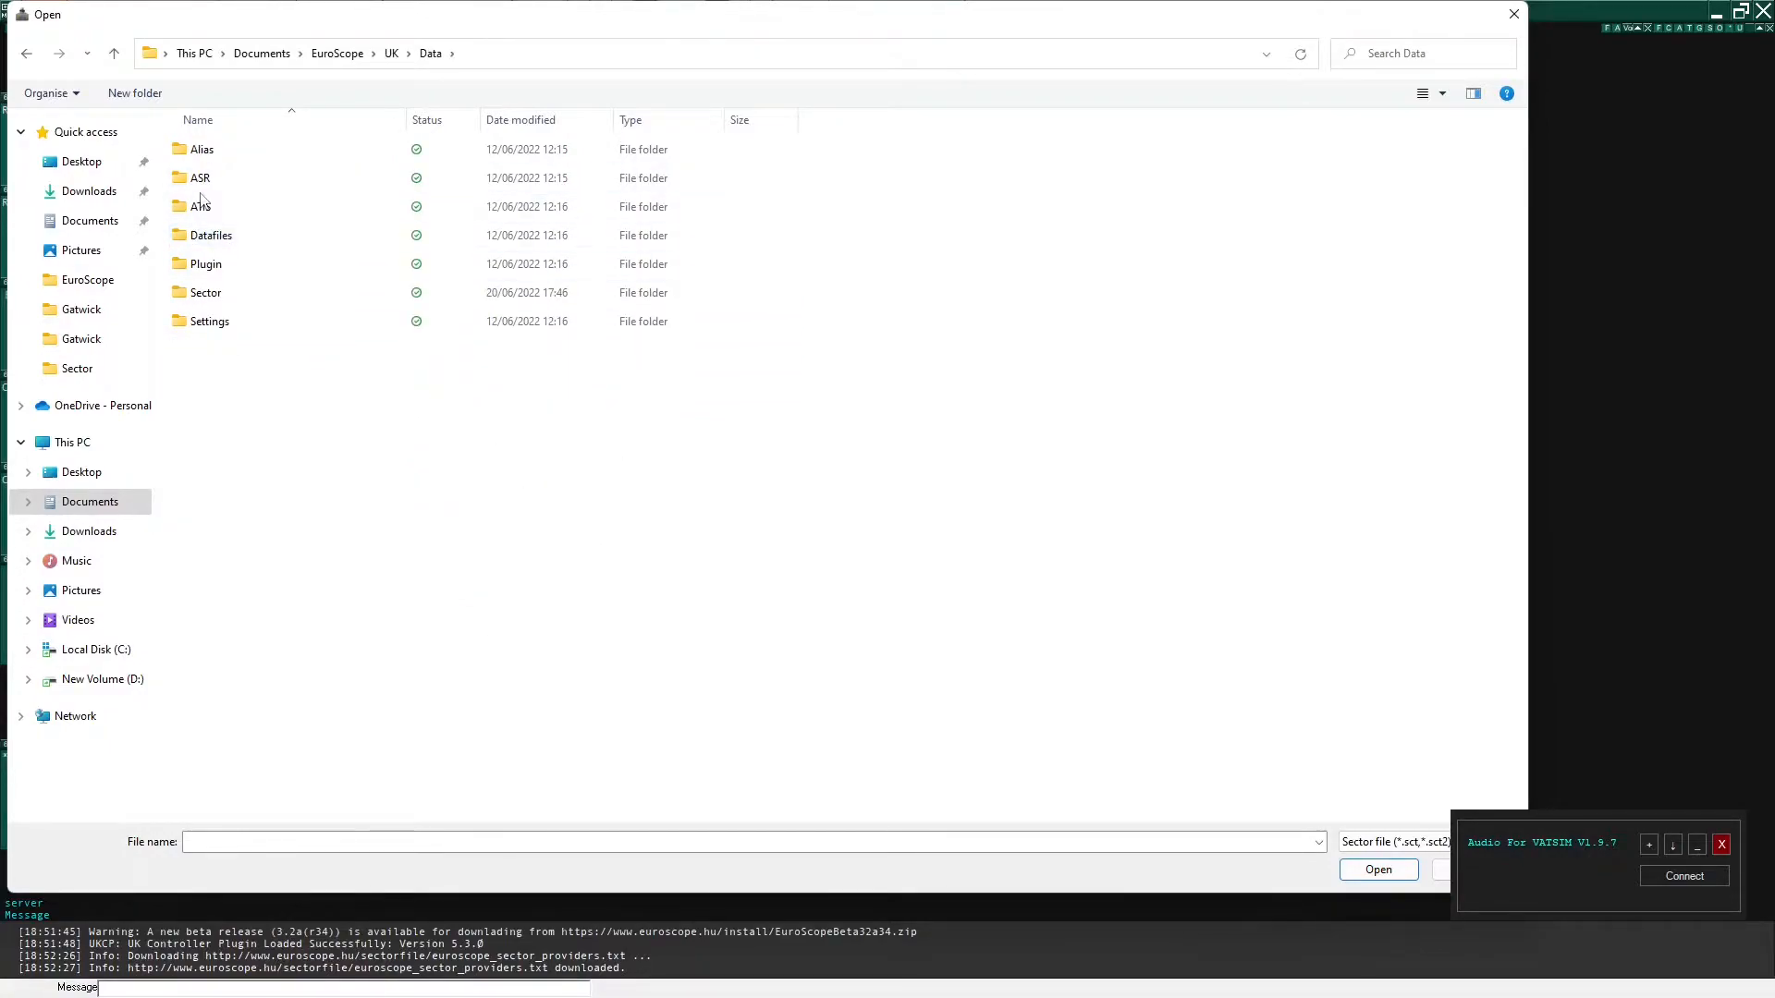
{"action": "double_click", "coordinate": [231, 296]}
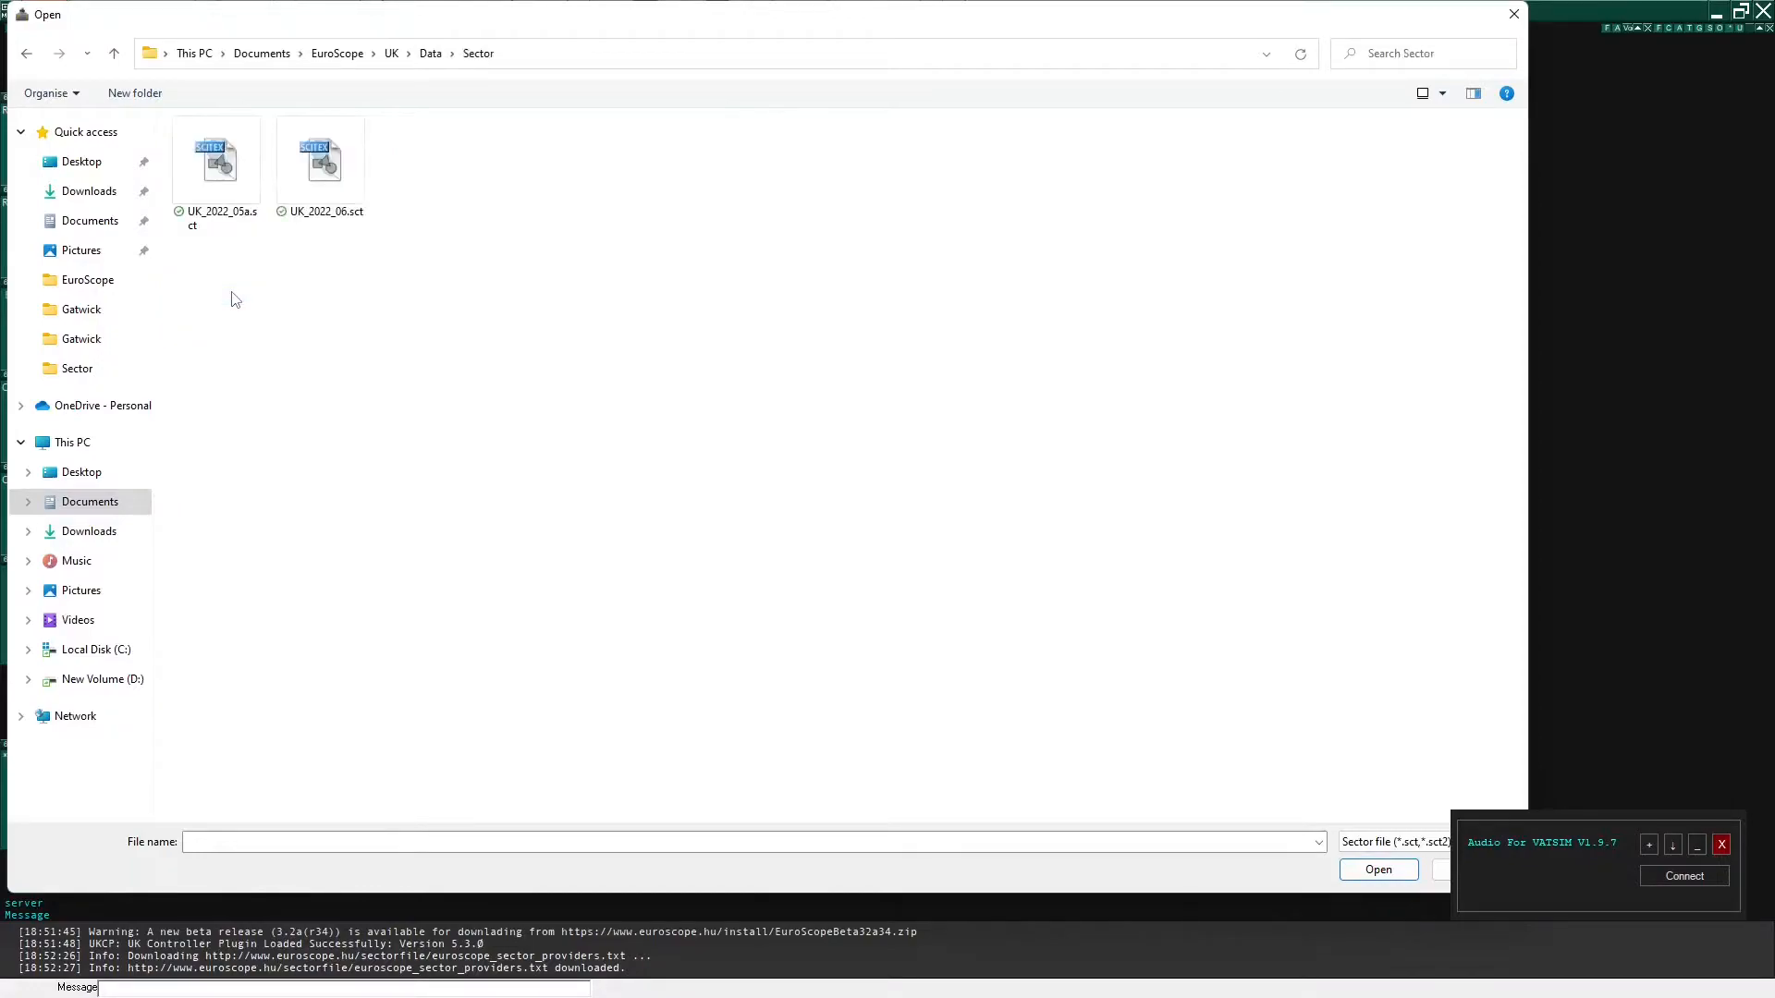
{"action": "left_click_drag", "start_coordinate": [395, 30], "coordinate": [612, 79]}
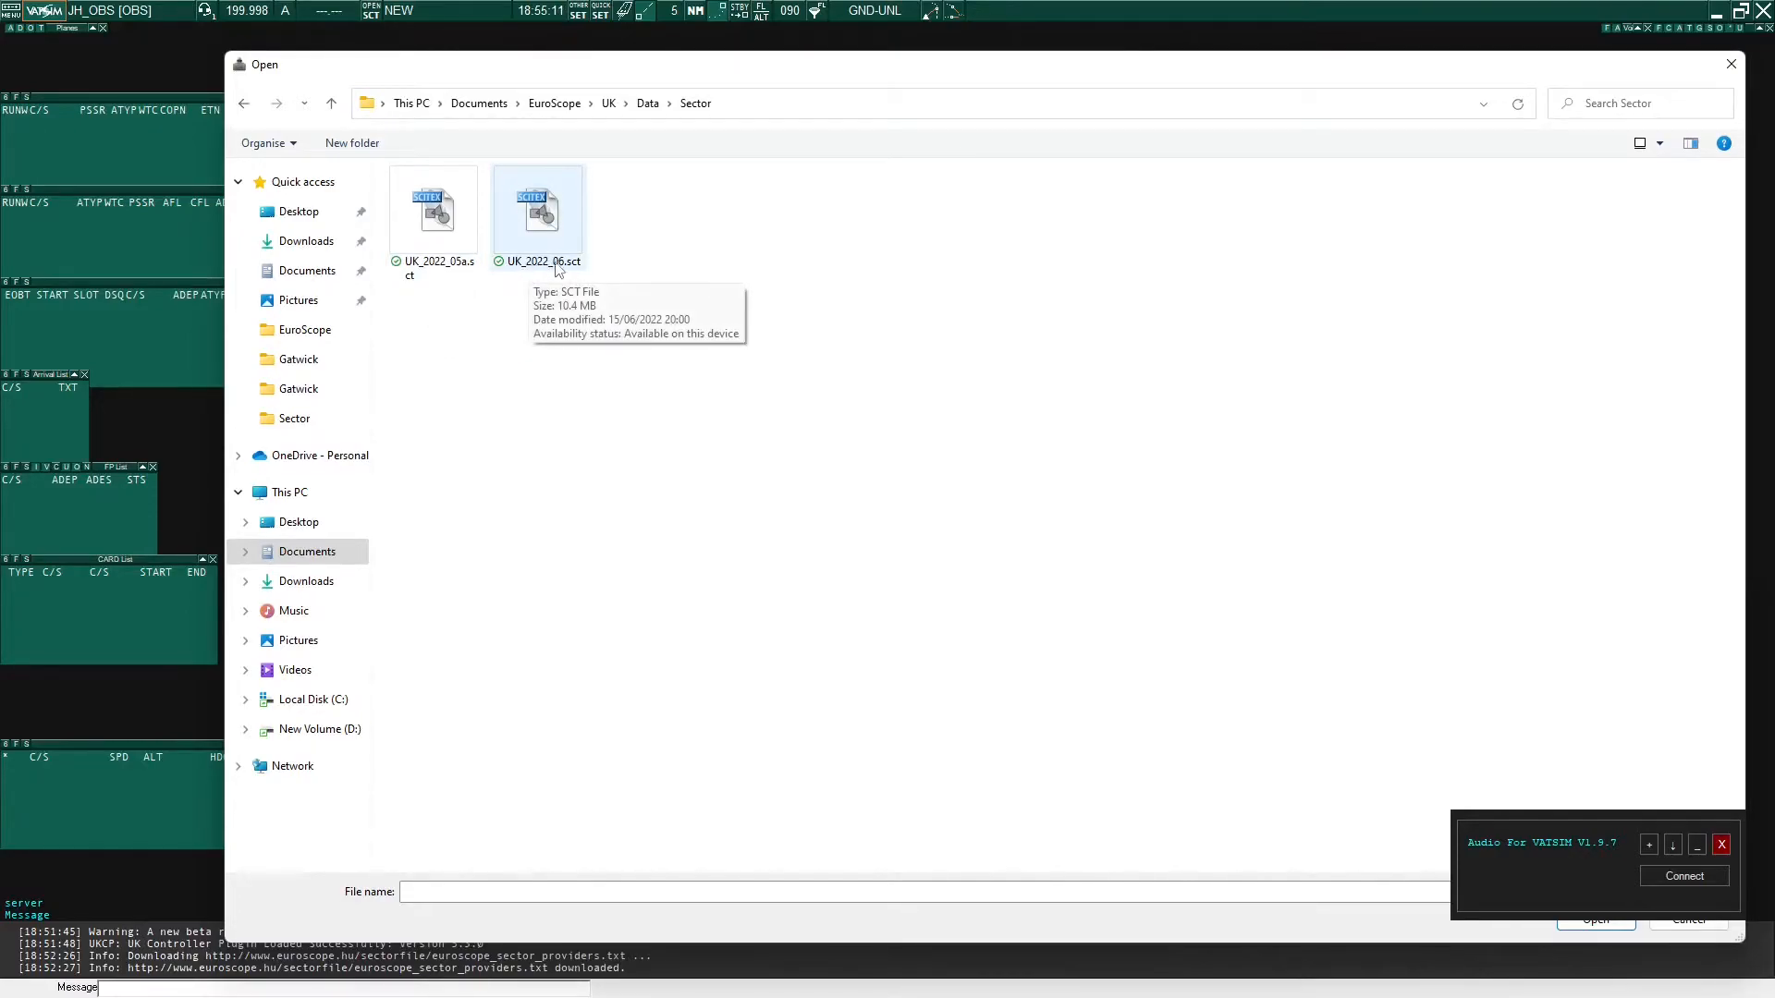
{"action": "double_click", "coordinate": [550, 220]}
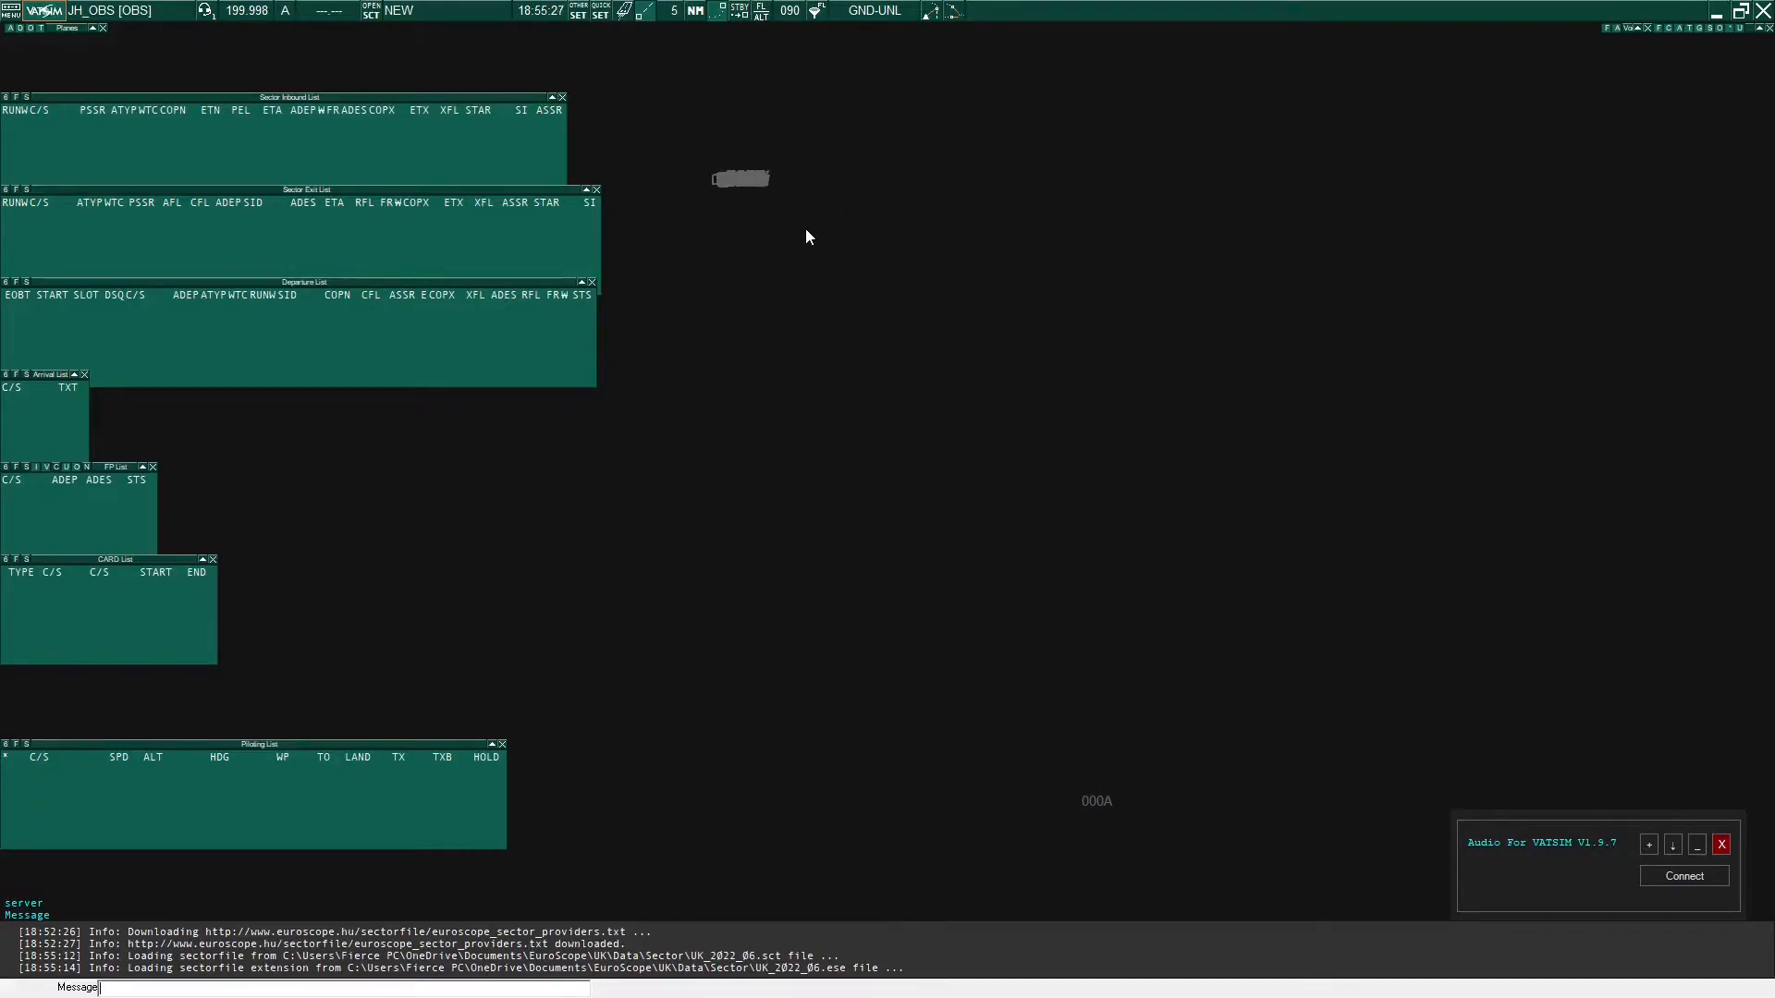
Examine the loaded UK sector map on the radar display
{"action": "left_click_drag", "start_coordinate": [806, 237], "coordinate": [642, 920]}
{"action": "scroll", "coordinate": [904, 616], "scroll_direction": "up", "scroll_amount": 3}
{"action": "left_click_drag", "start_coordinate": [795, 631], "coordinate": [818, 682]}
{"action": "scroll", "coordinate": [858, 723], "scroll_direction": "up", "scroll_amount": 4}
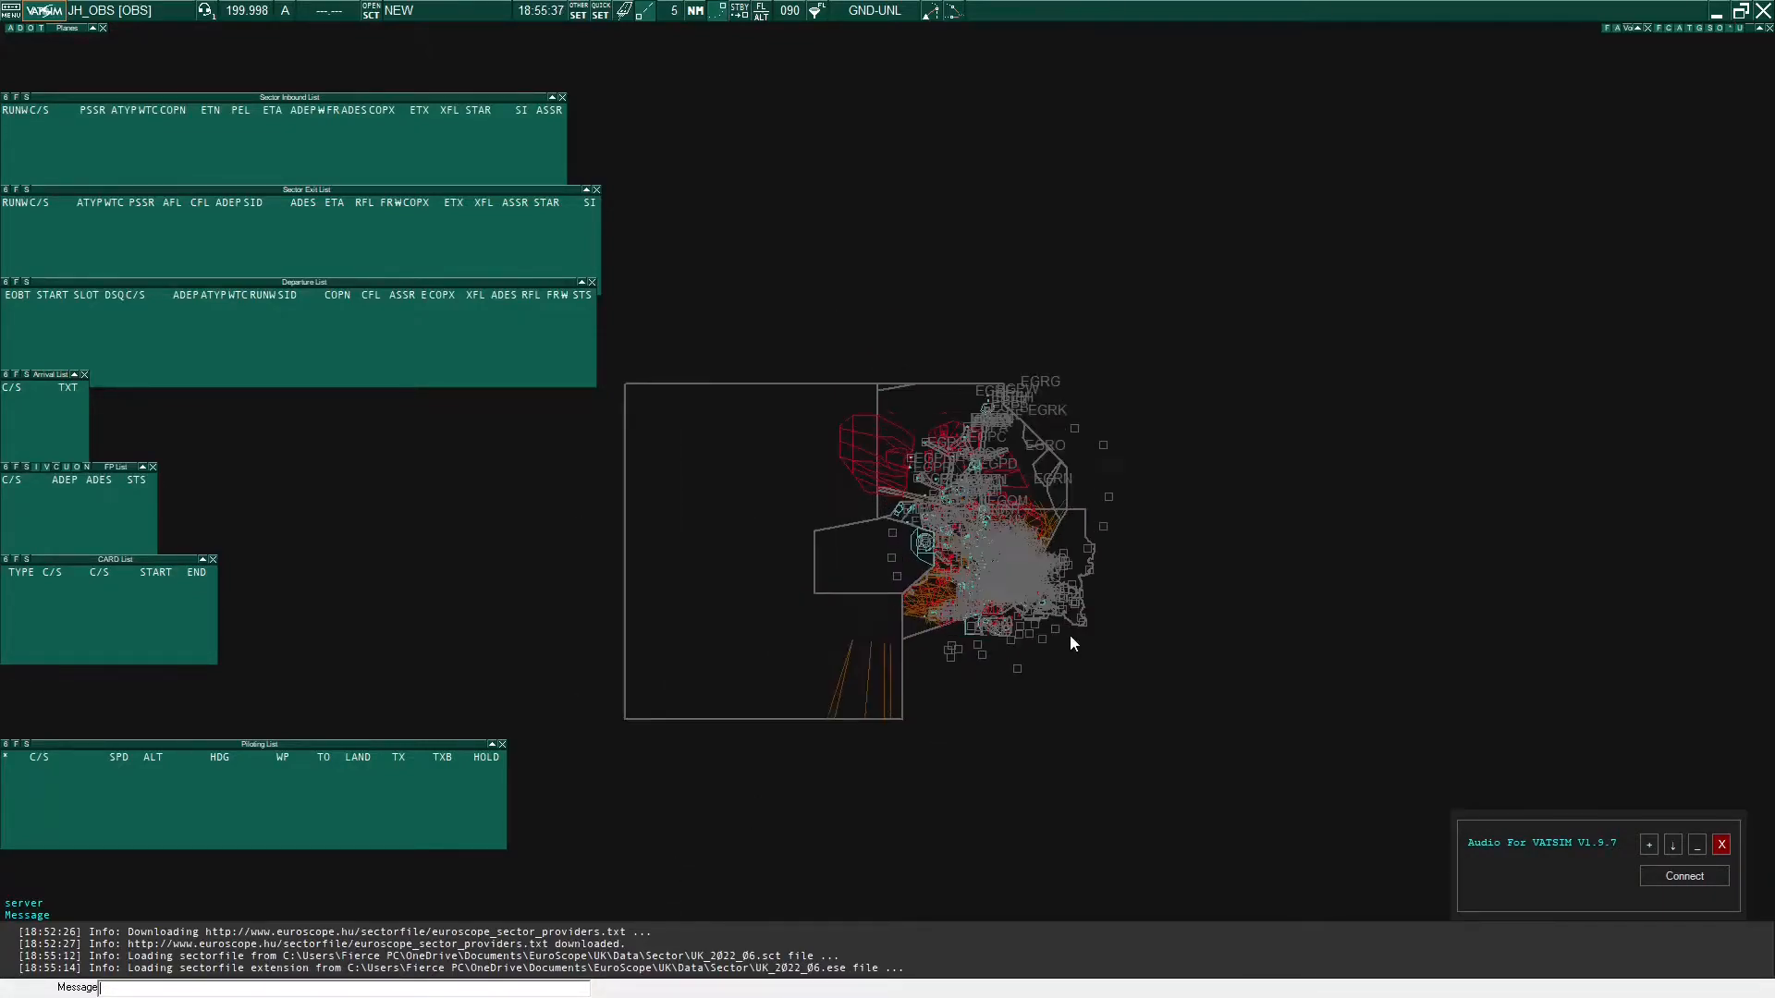
{"action": "scroll", "coordinate": [1070, 638], "scroll_direction": "up", "scroll_amount": 2}
{"action": "left_click_drag", "start_coordinate": [1087, 528], "coordinate": [1097, 534]}
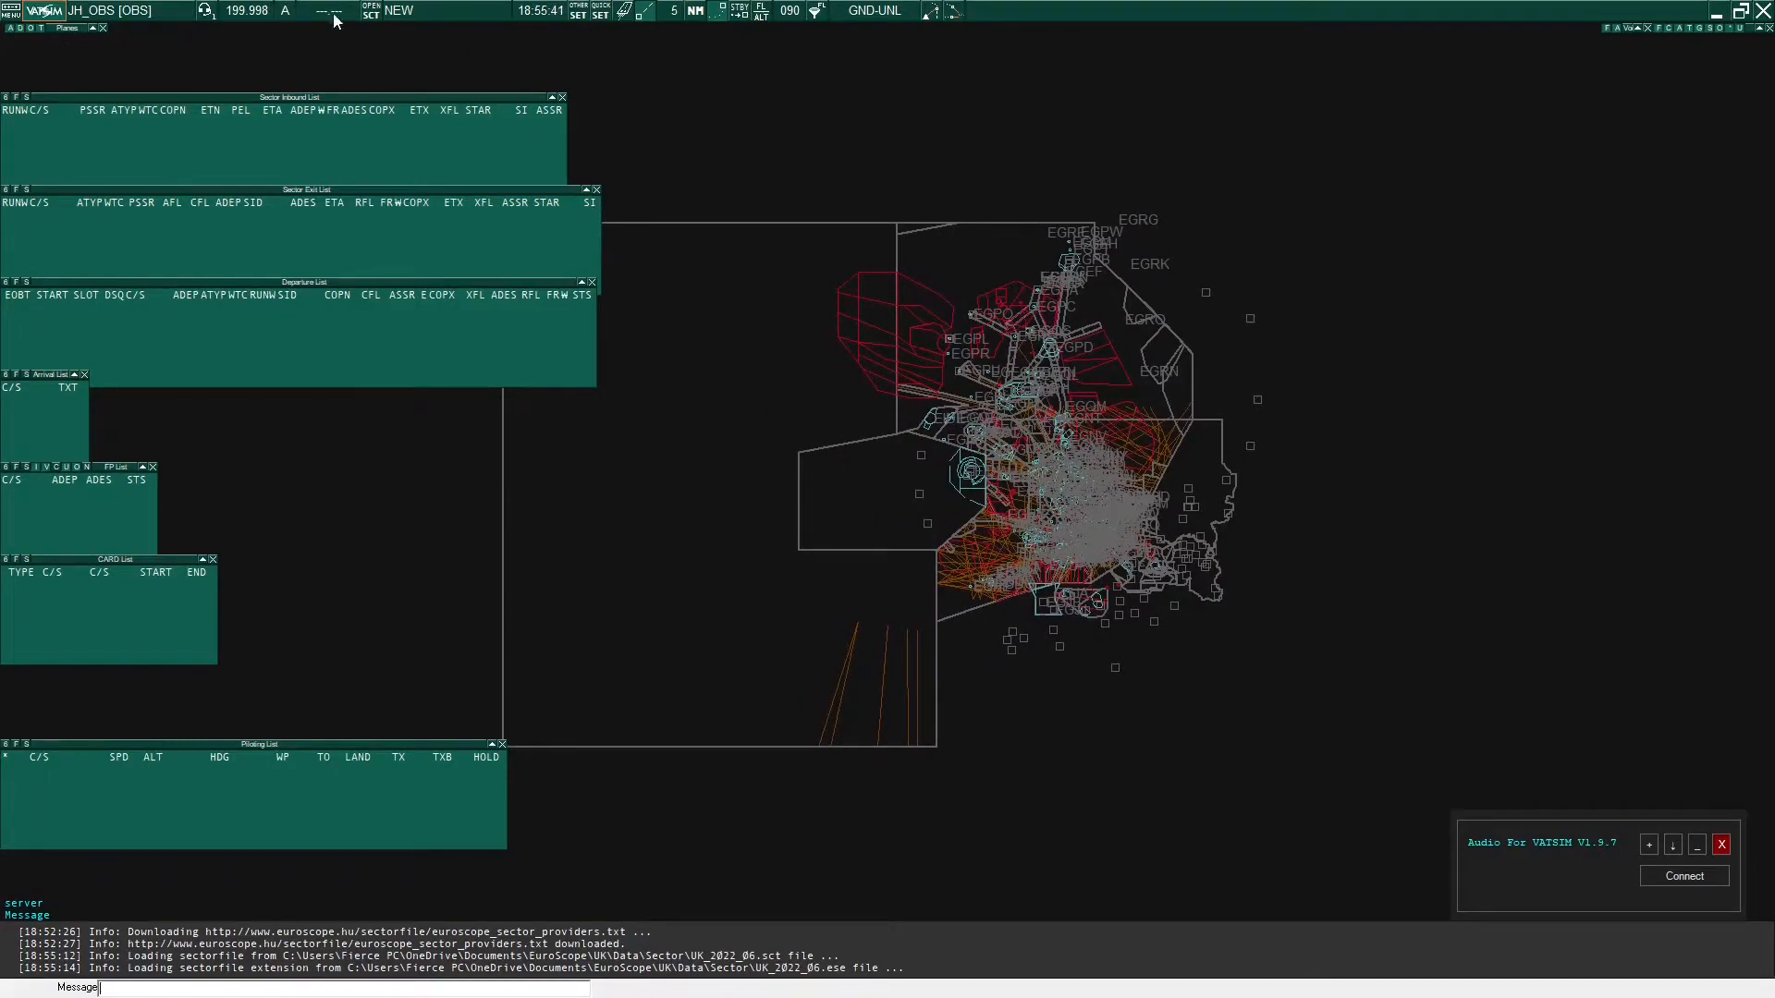
Start opening a radar display file and browse to Documents > EuroScope > UK > Data > ASR
{"action": "left_click", "coordinate": [368, 15]}
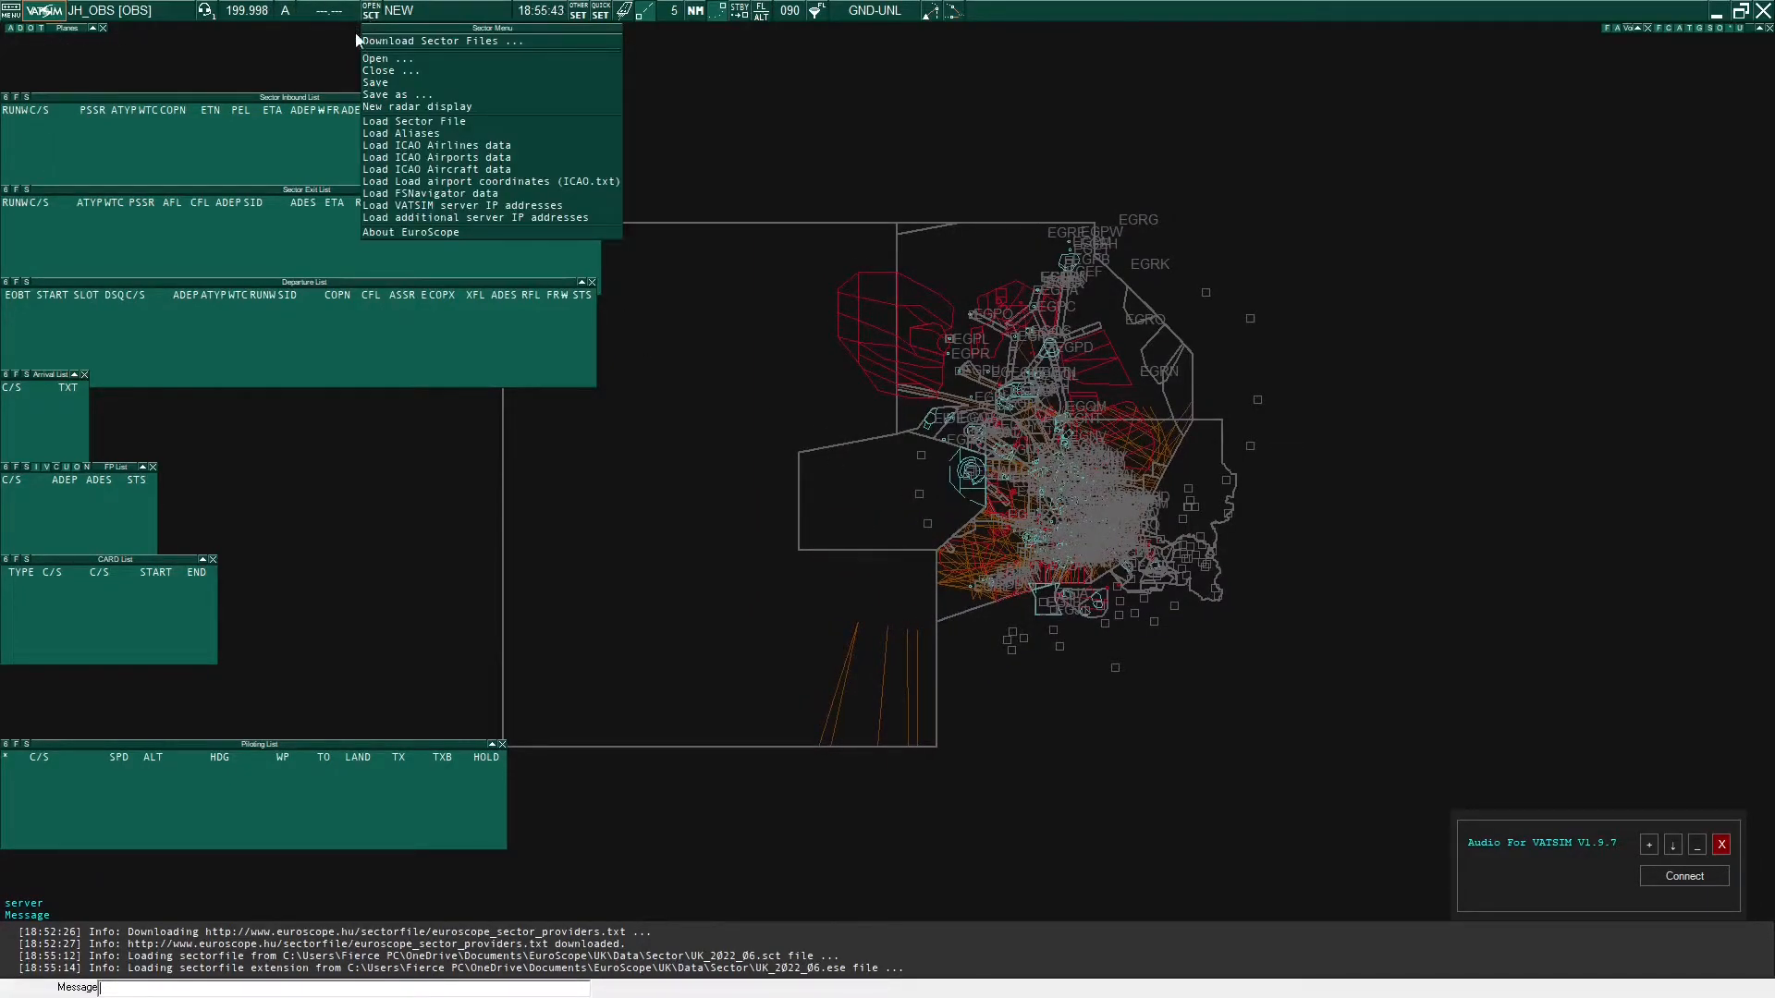
{"action": "left_click", "coordinate": [375, 59]}
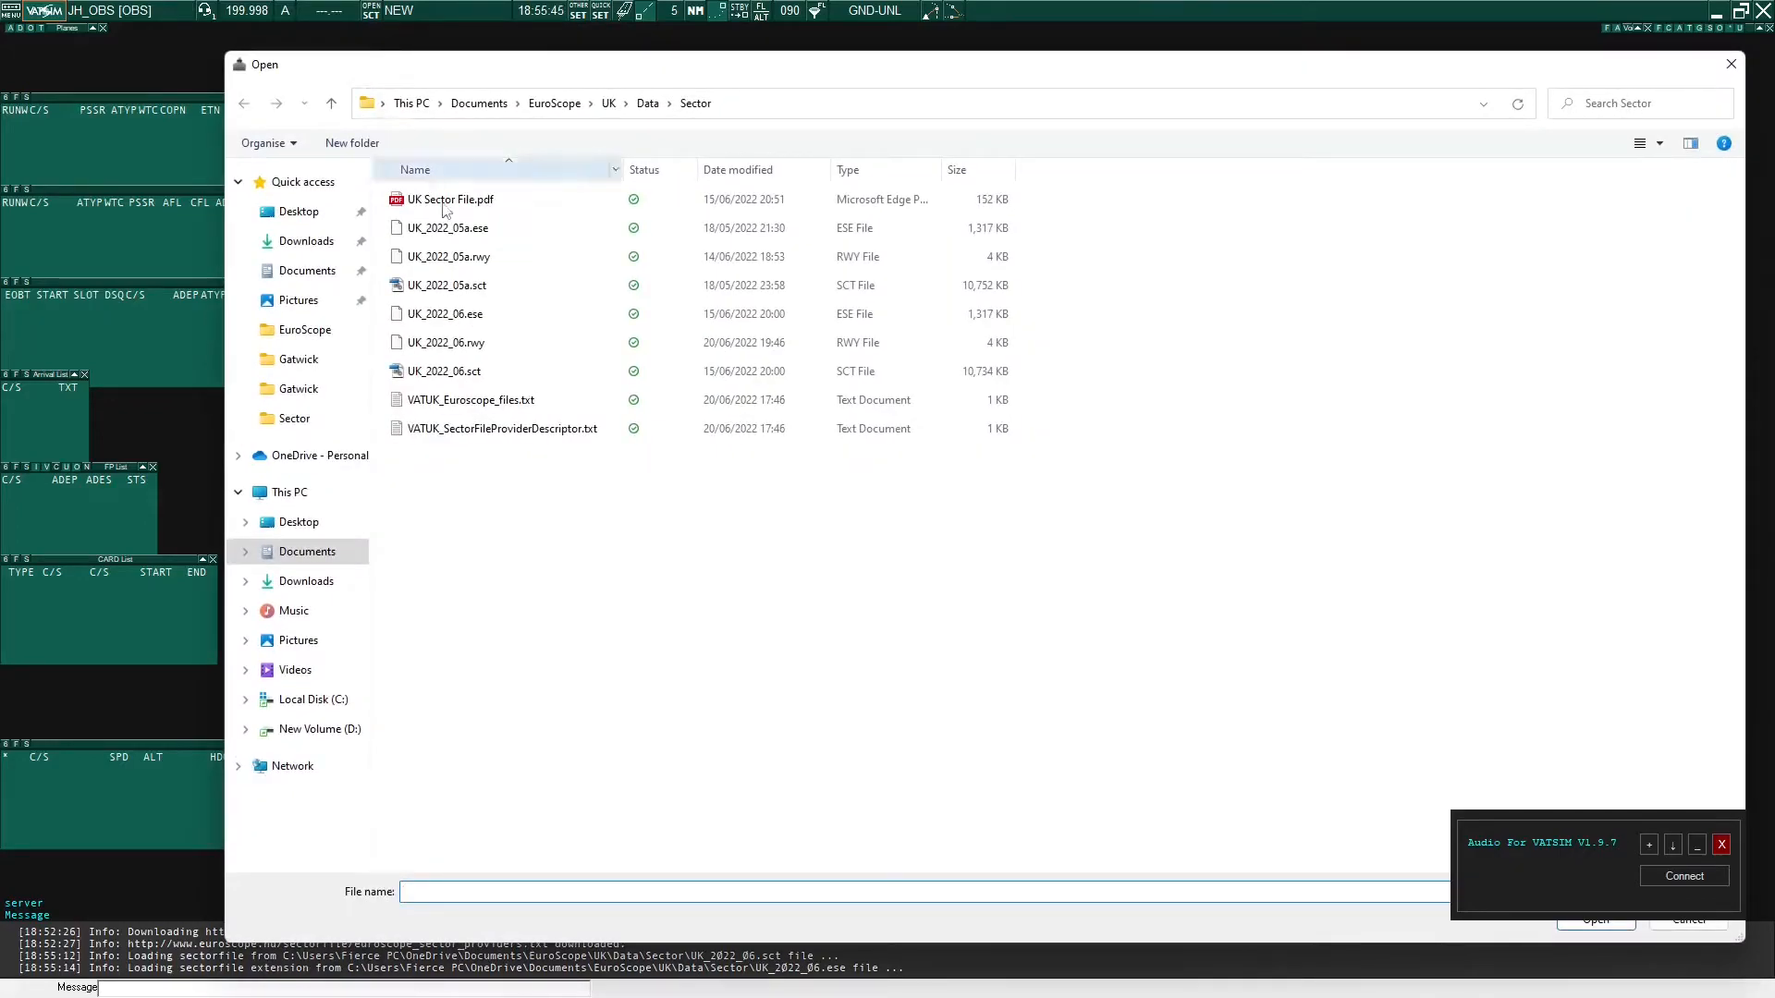
{"action": "left_click", "coordinate": [305, 552]}
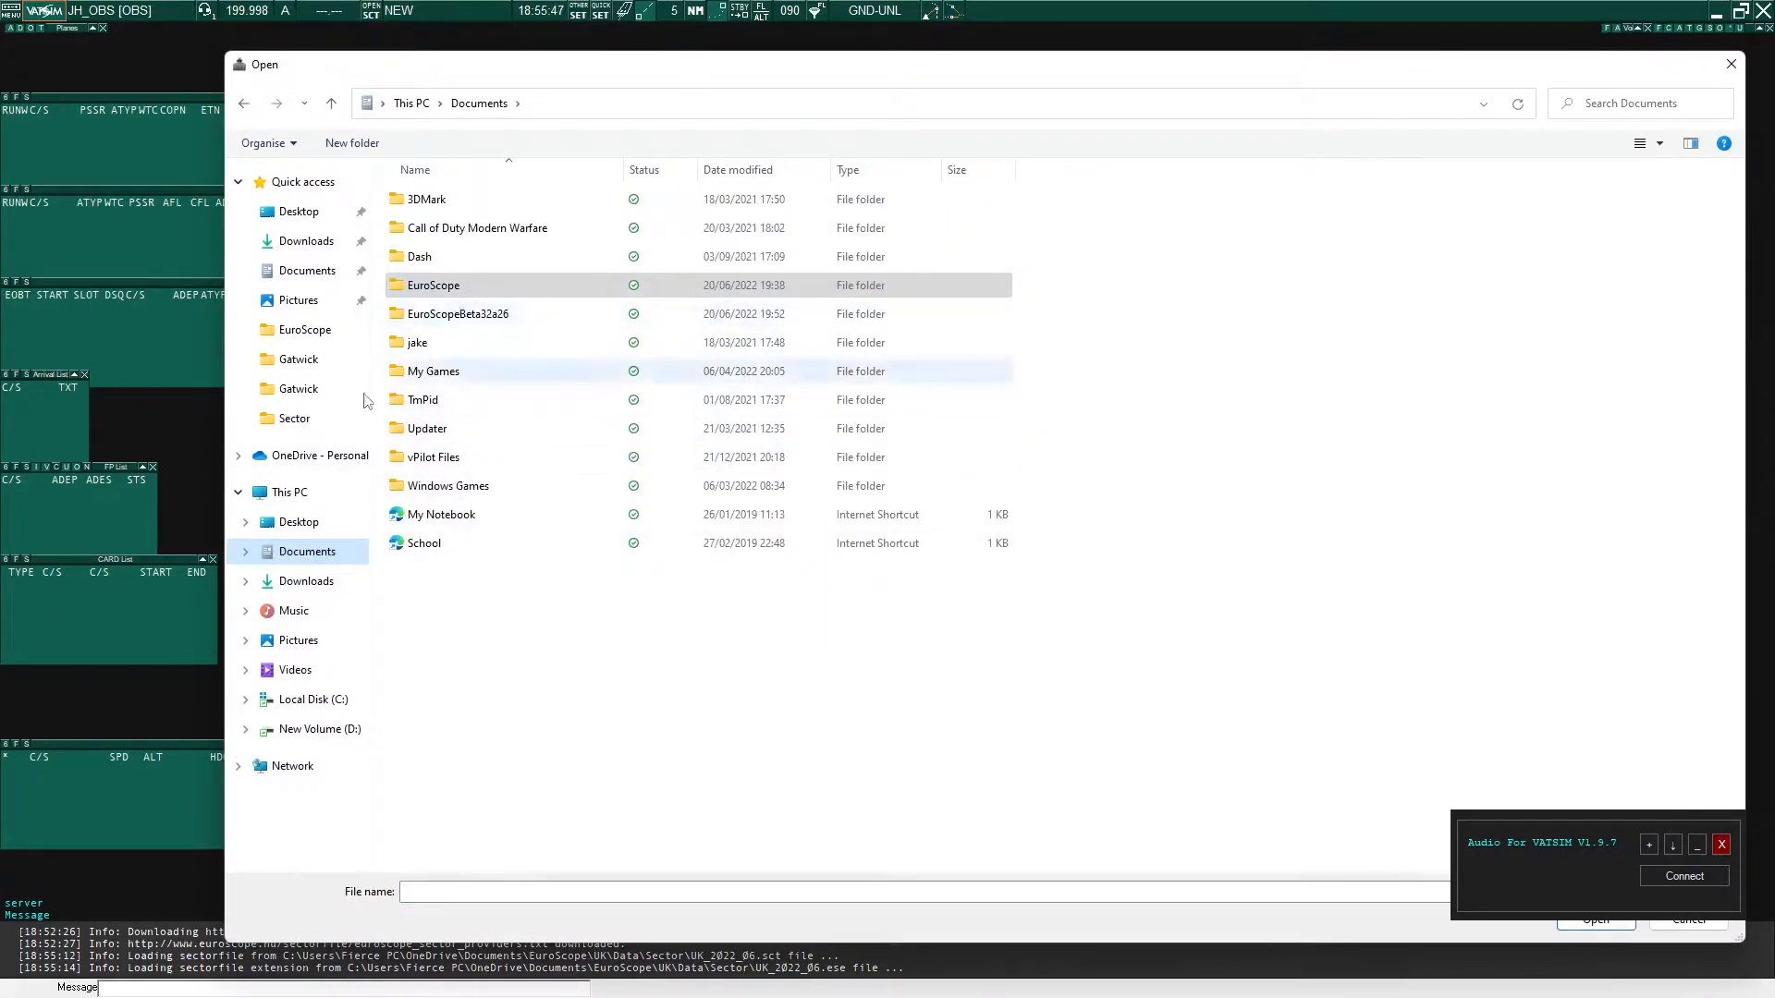
{"action": "double_click", "coordinate": [499, 286]}
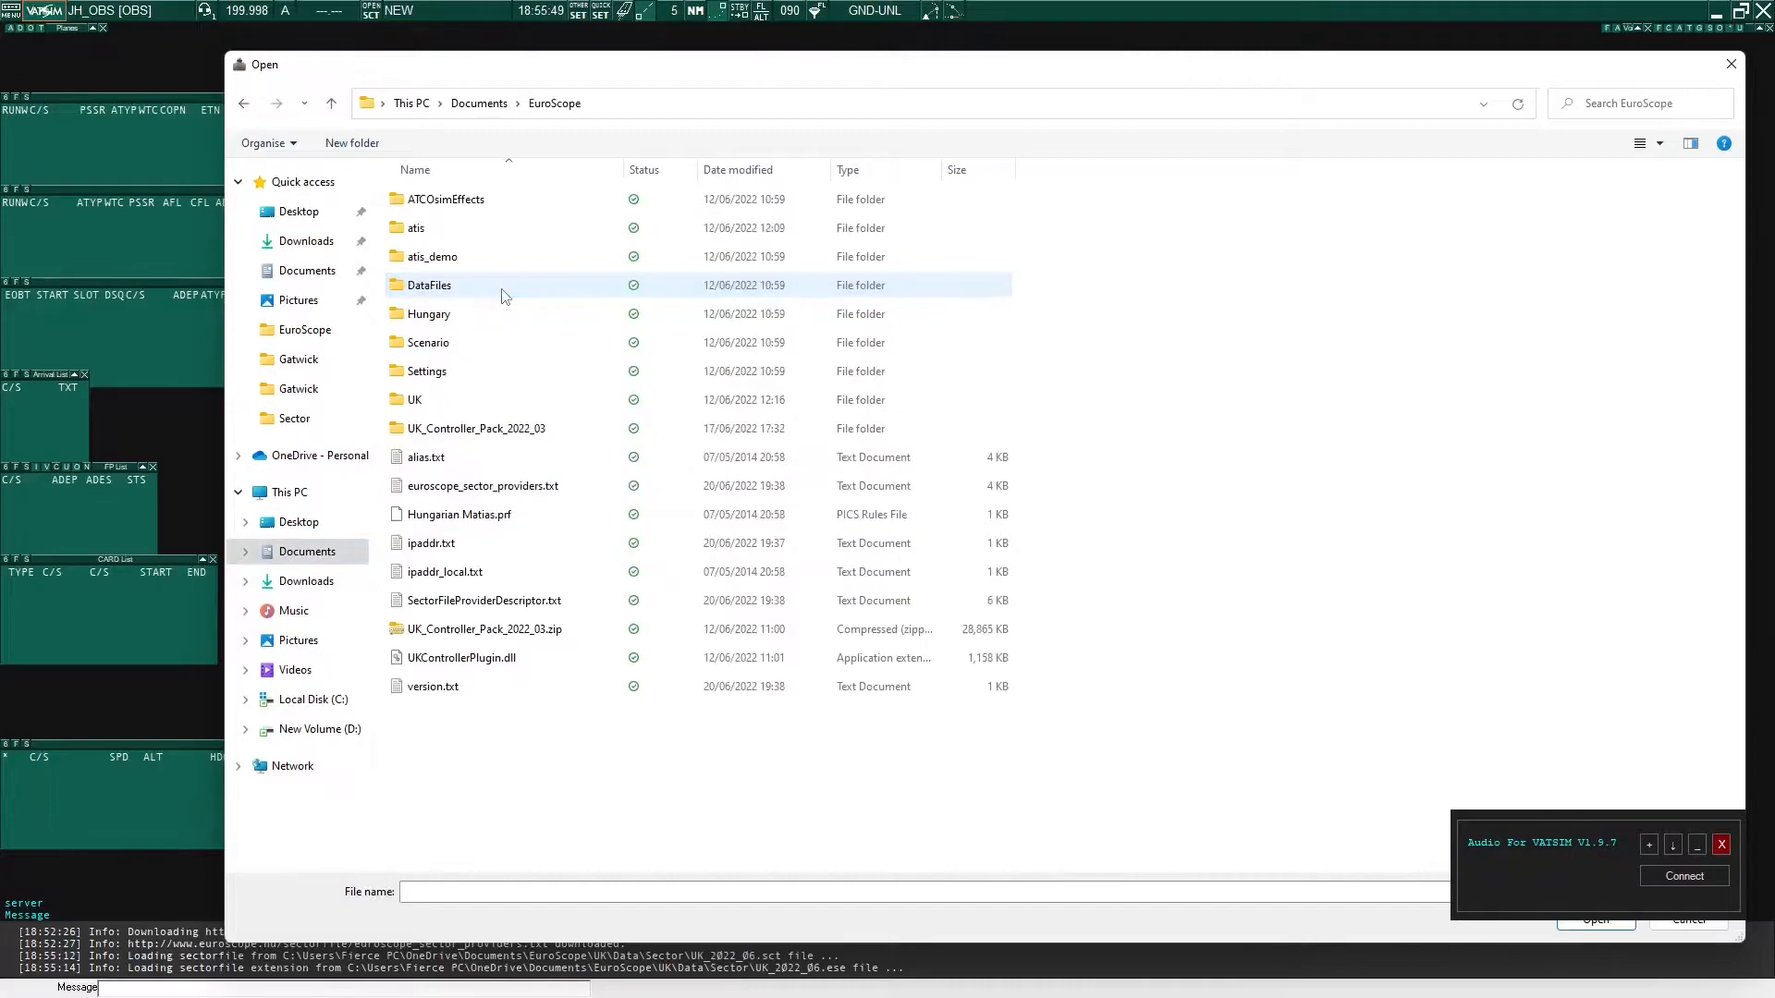
{"action": "double_click", "coordinate": [459, 404]}
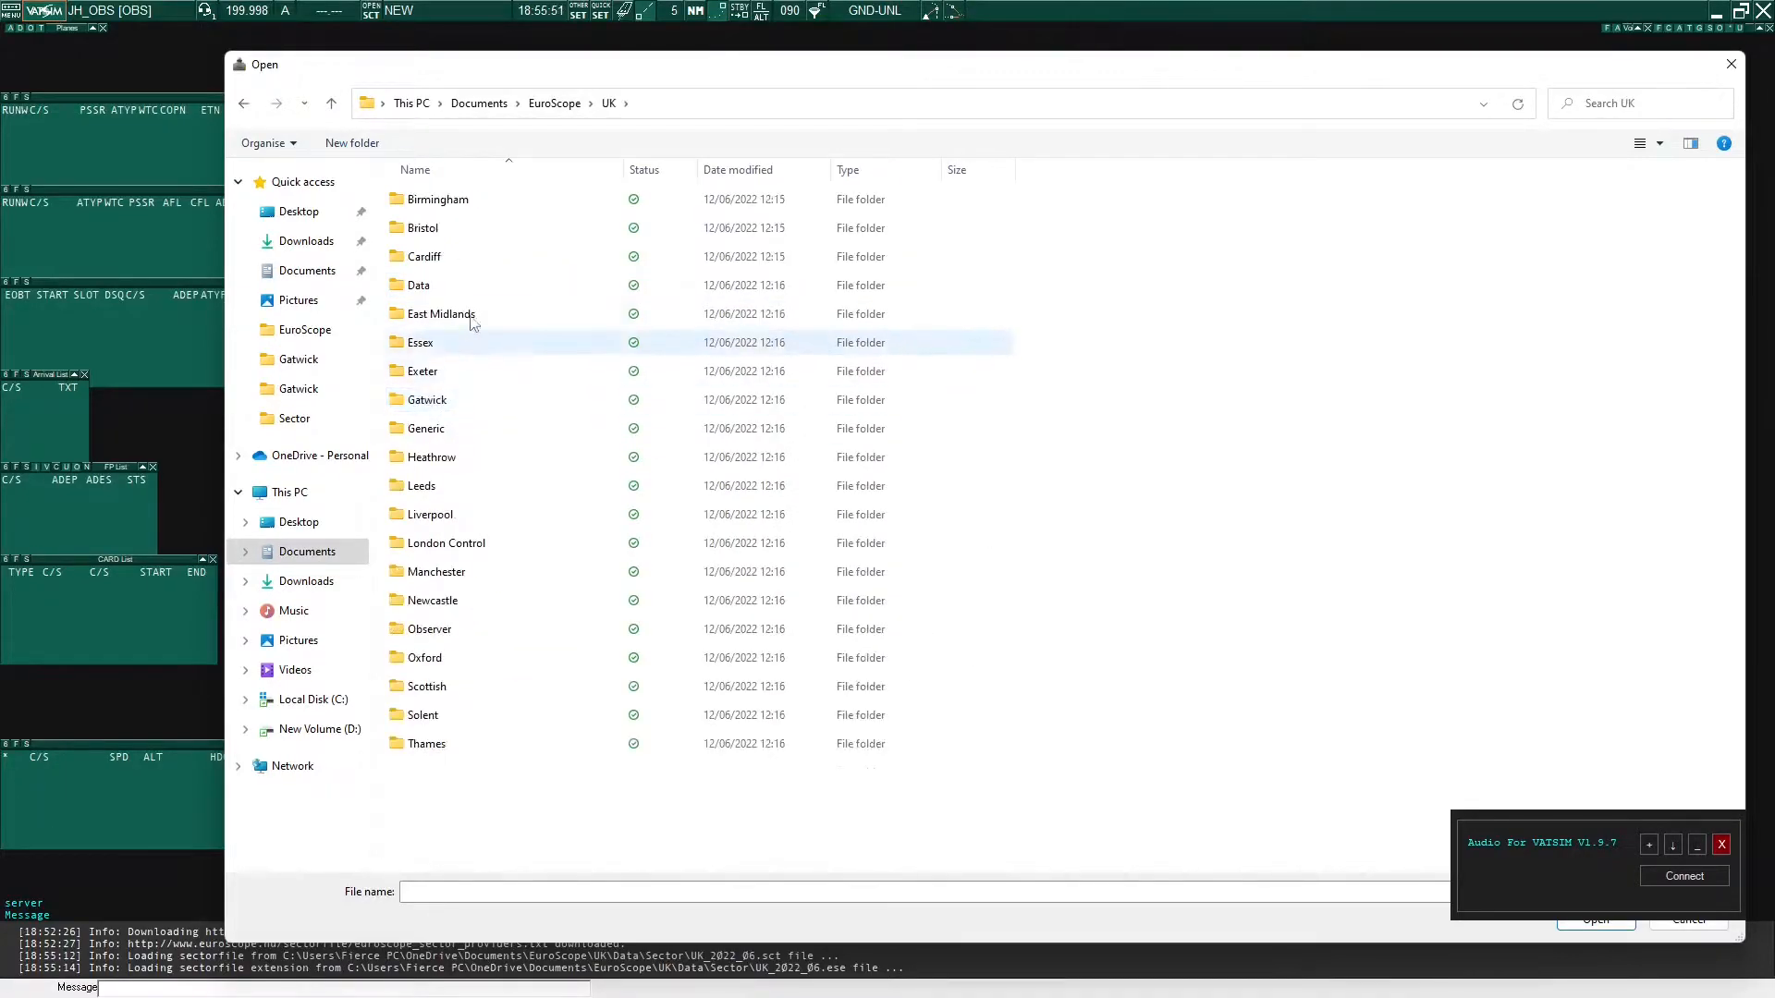
{"action": "double_click", "coordinate": [444, 292]}
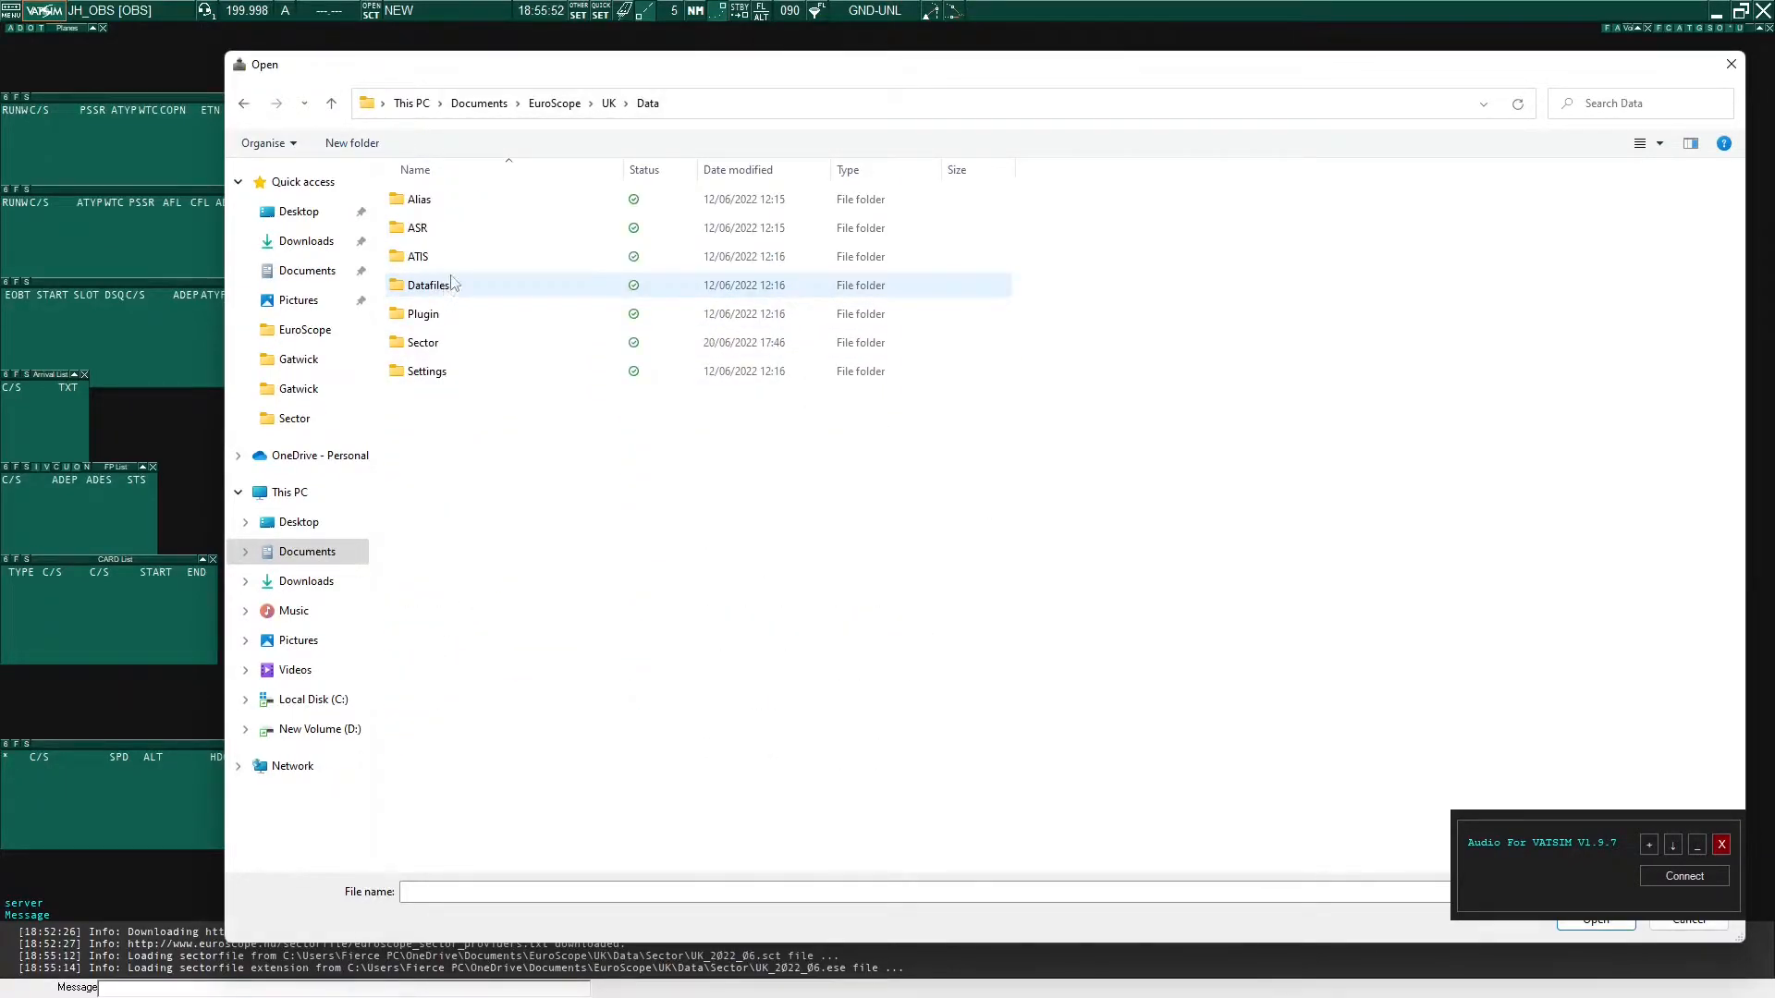
{"action": "double_click", "coordinate": [447, 227]}
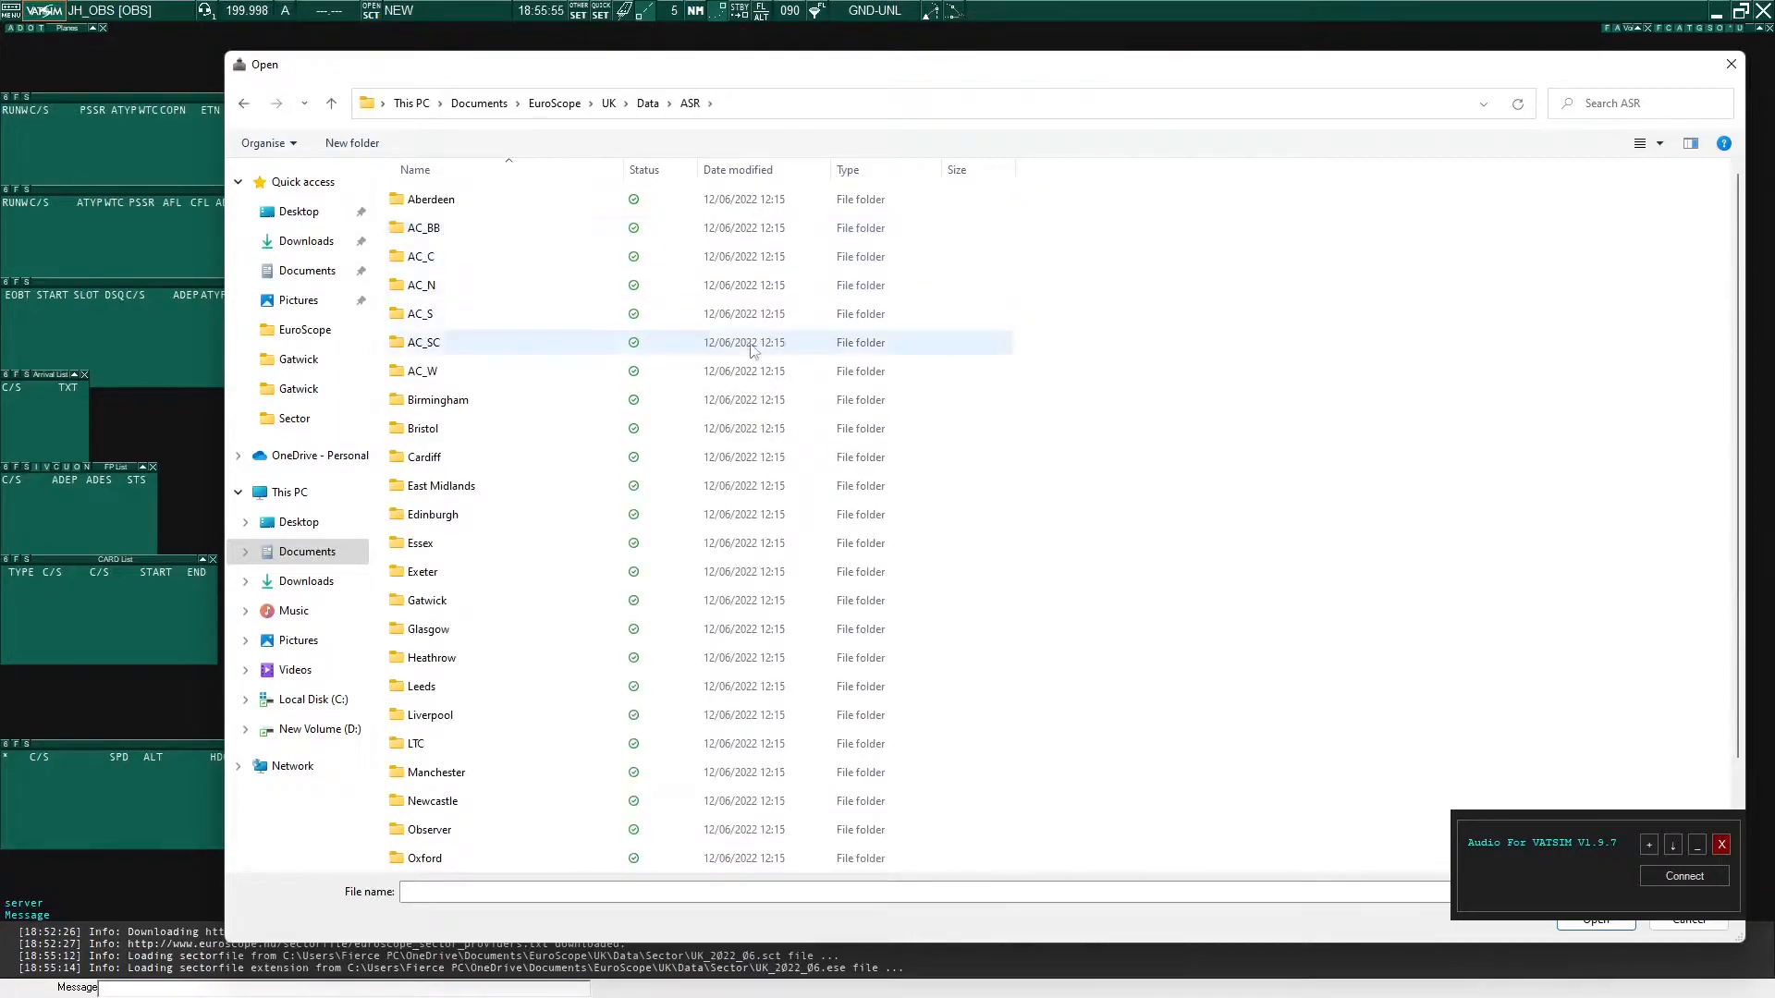
Look through the ASR airport and area folders, including the display files inside the Essex folder
{"action": "left_click_drag", "start_coordinate": [601, 78], "coordinate": [533, 50]}
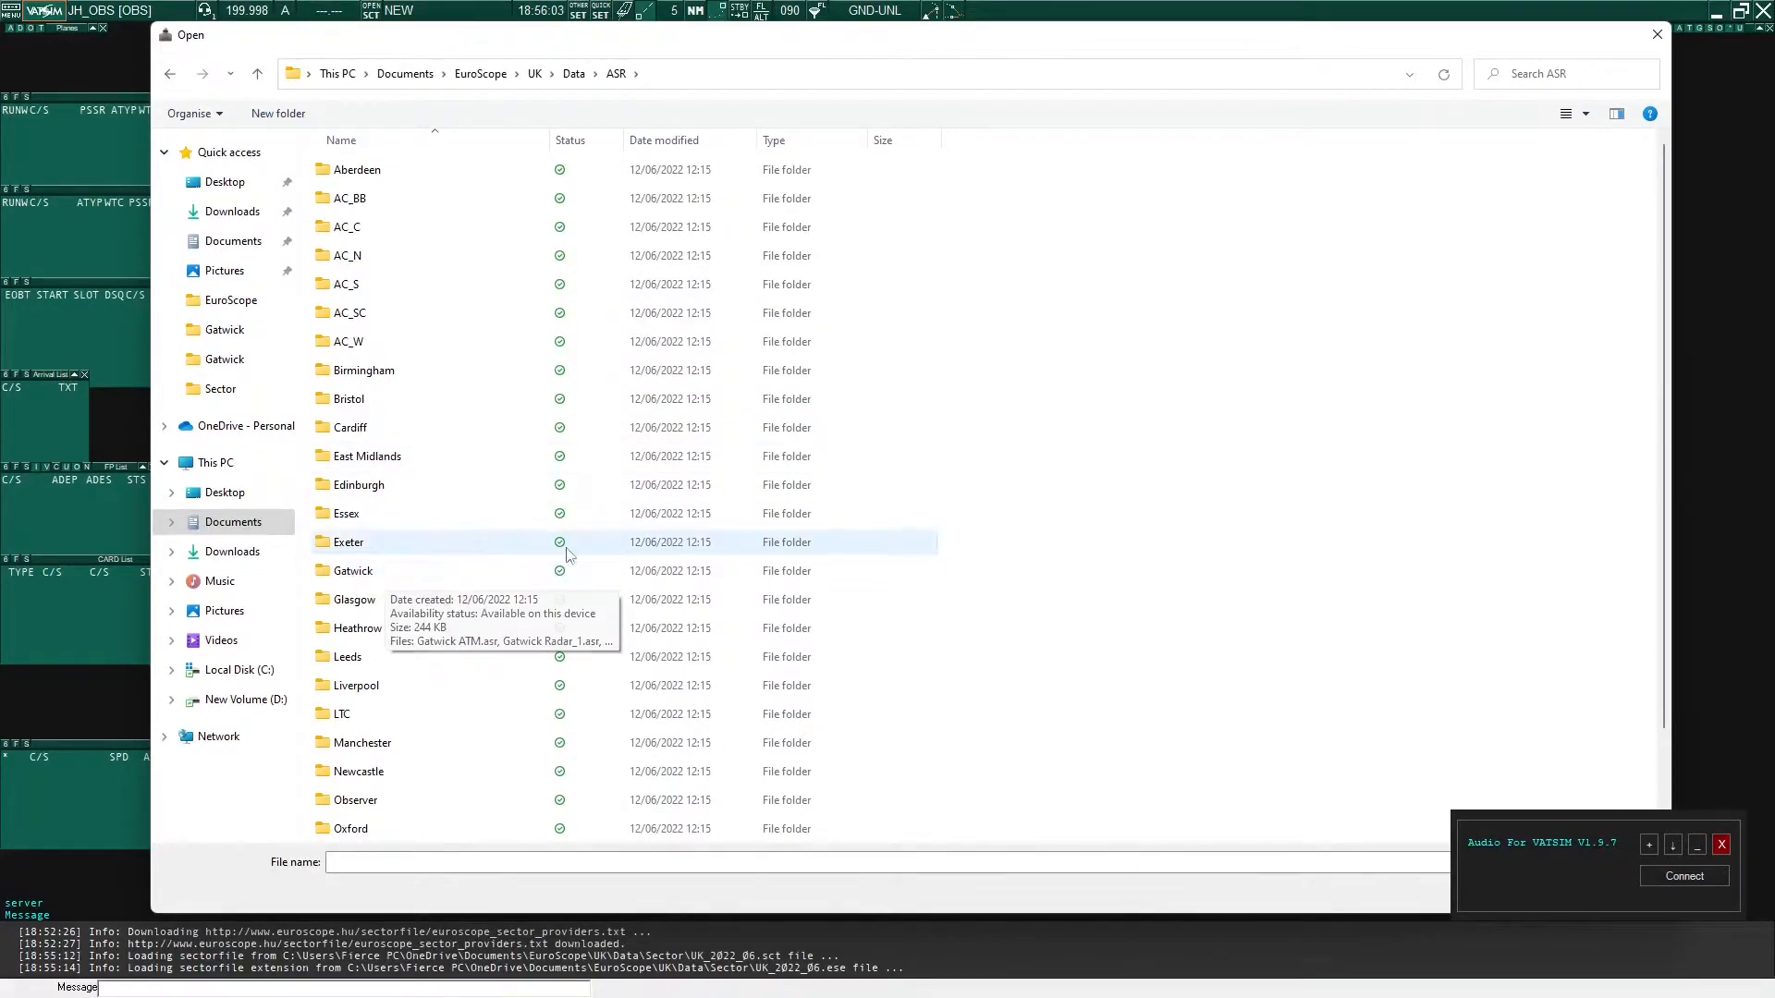
{"action": "scroll", "coordinate": [813, 500], "scroll_direction": "down", "scroll_amount": 1}
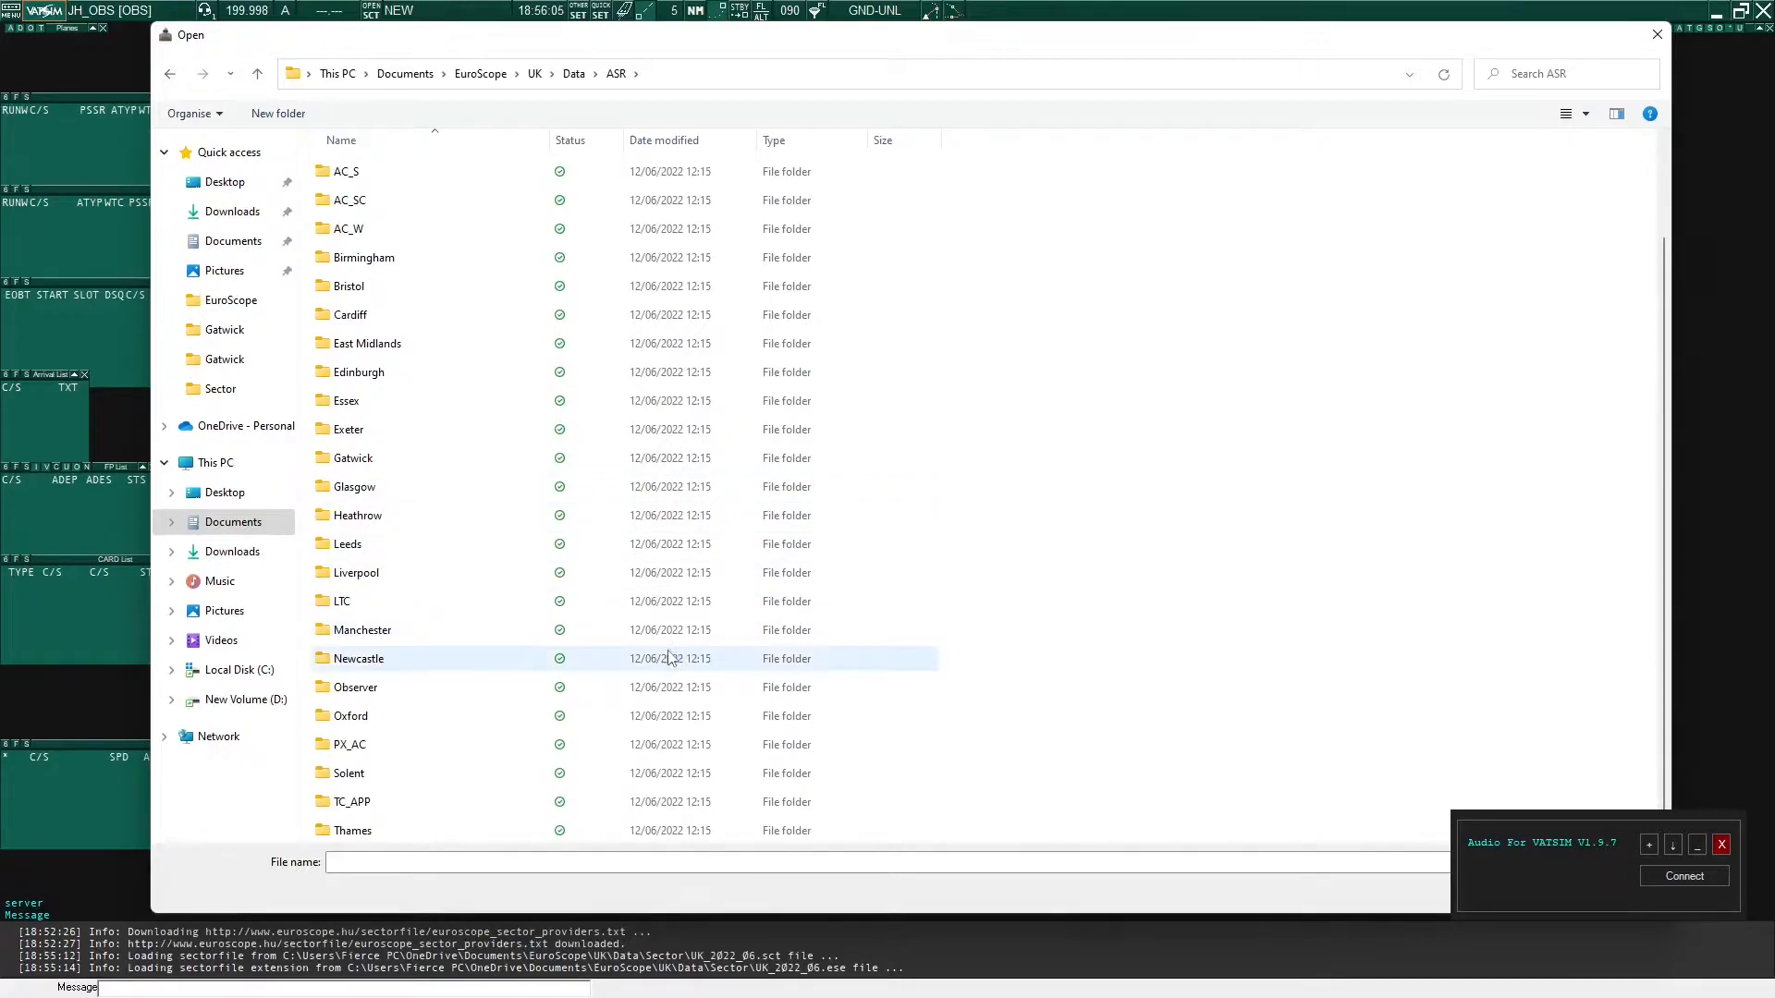
{"action": "scroll", "coordinate": [724, 672], "scroll_direction": "up", "scroll_amount": 1}
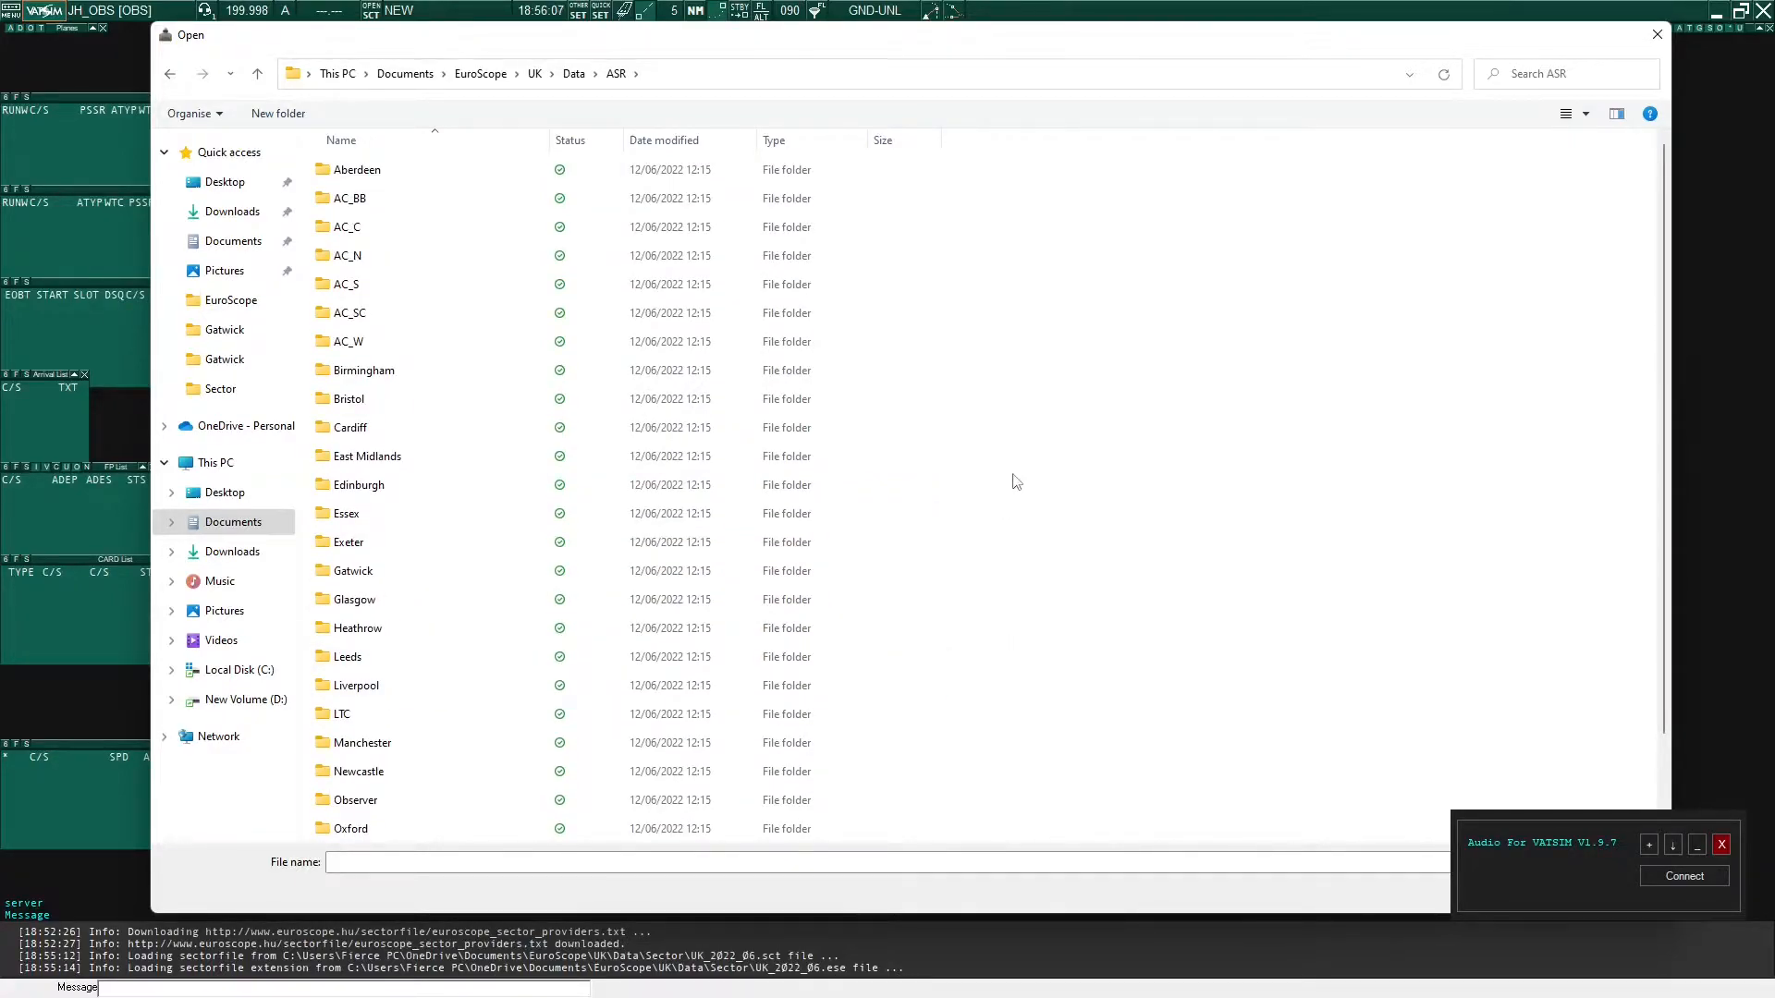
{"action": "double_click", "coordinate": [375, 519]}
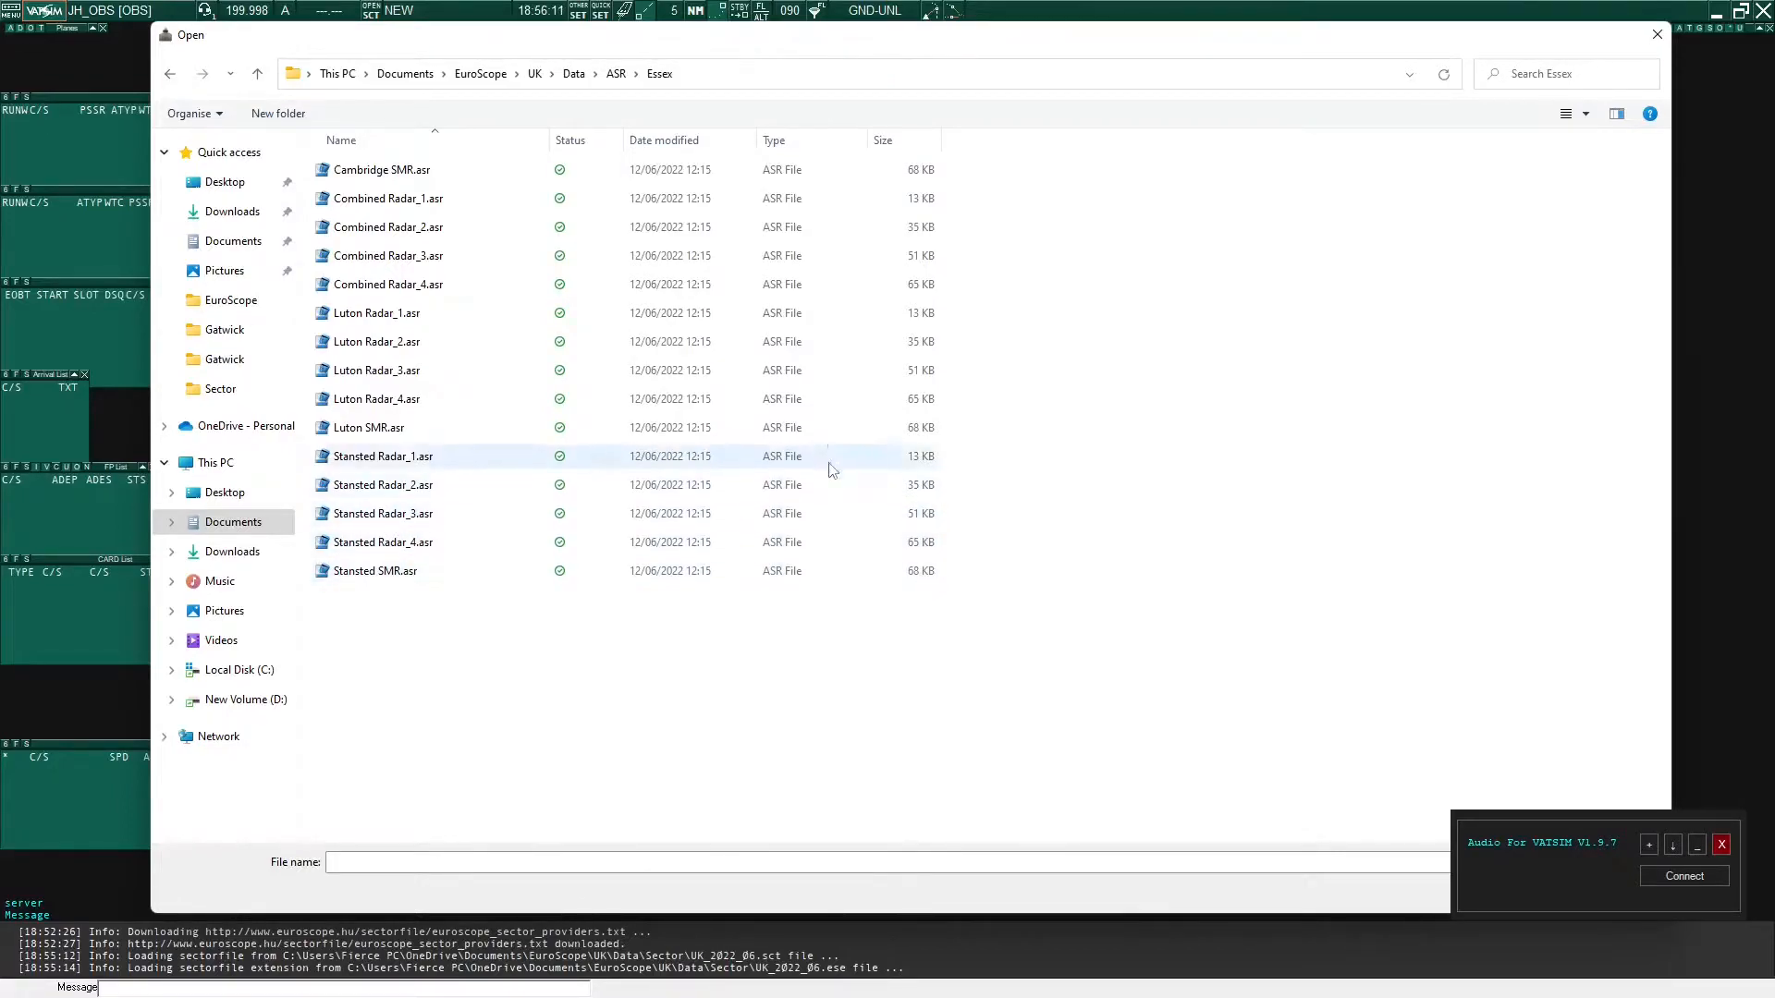
{"action": "key", "text": "alt+Left"}
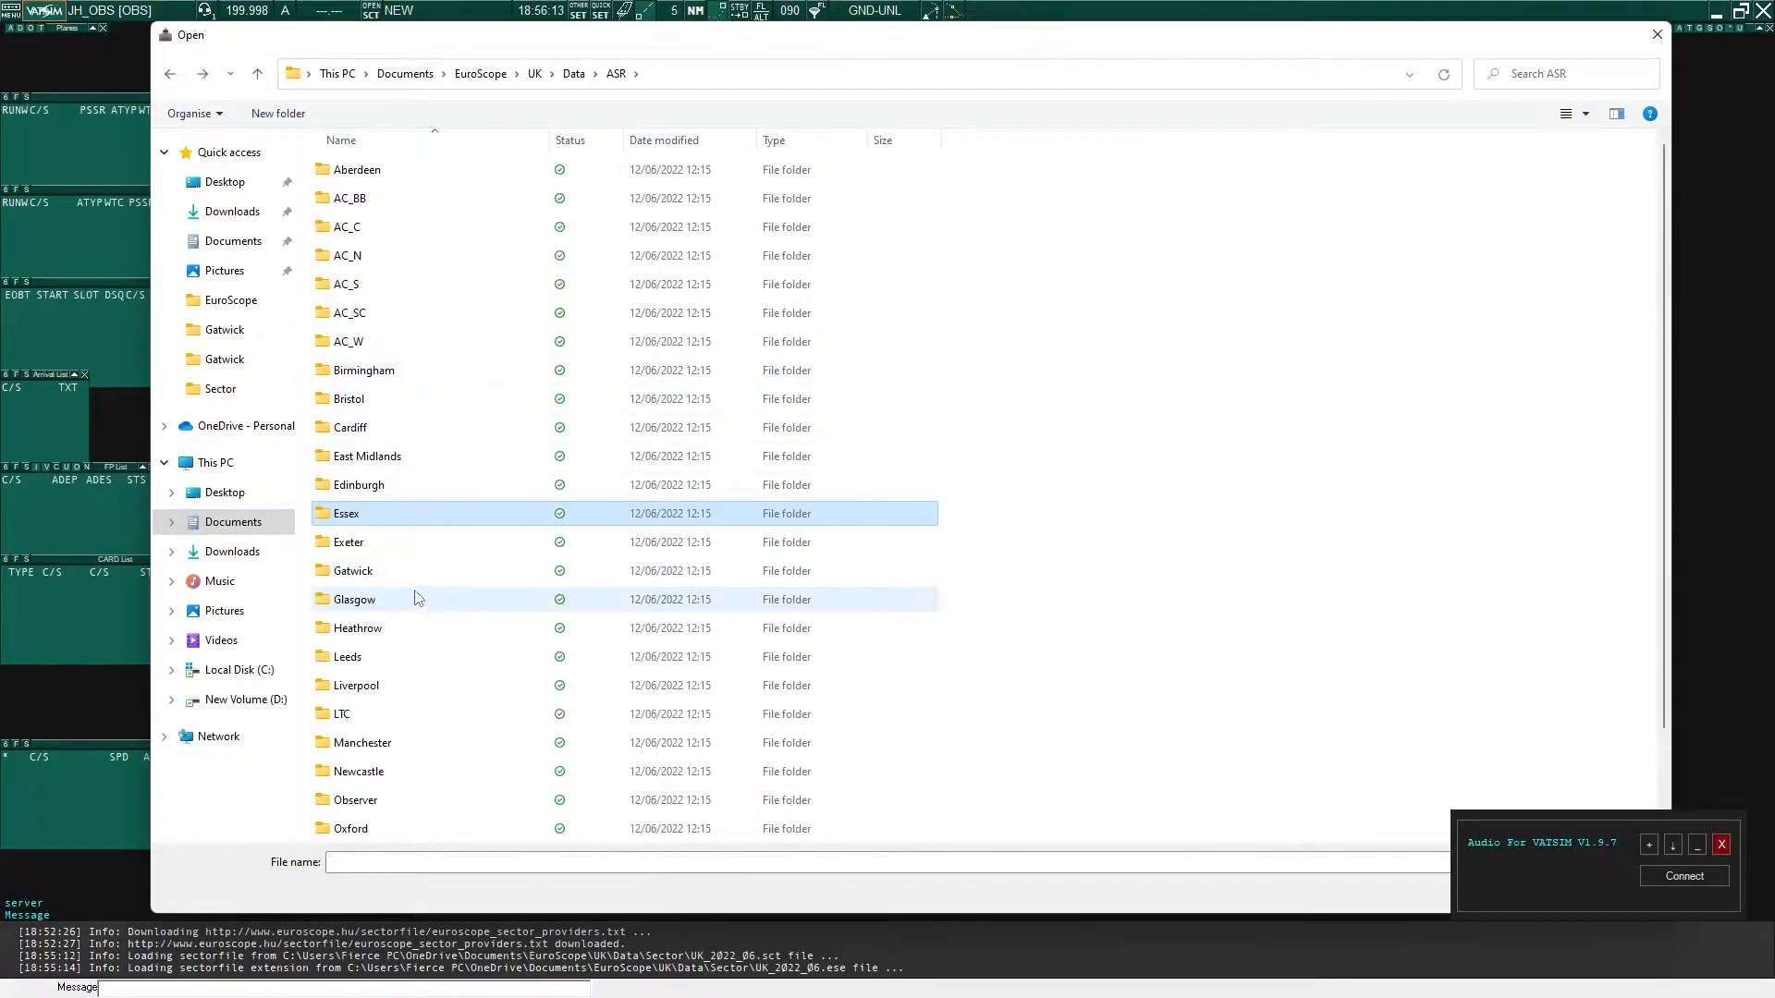
Open the Gatwick SMR.asr display from the Gatwick folder and fit the airport layout on screen
{"action": "double_click", "coordinate": [373, 579]}
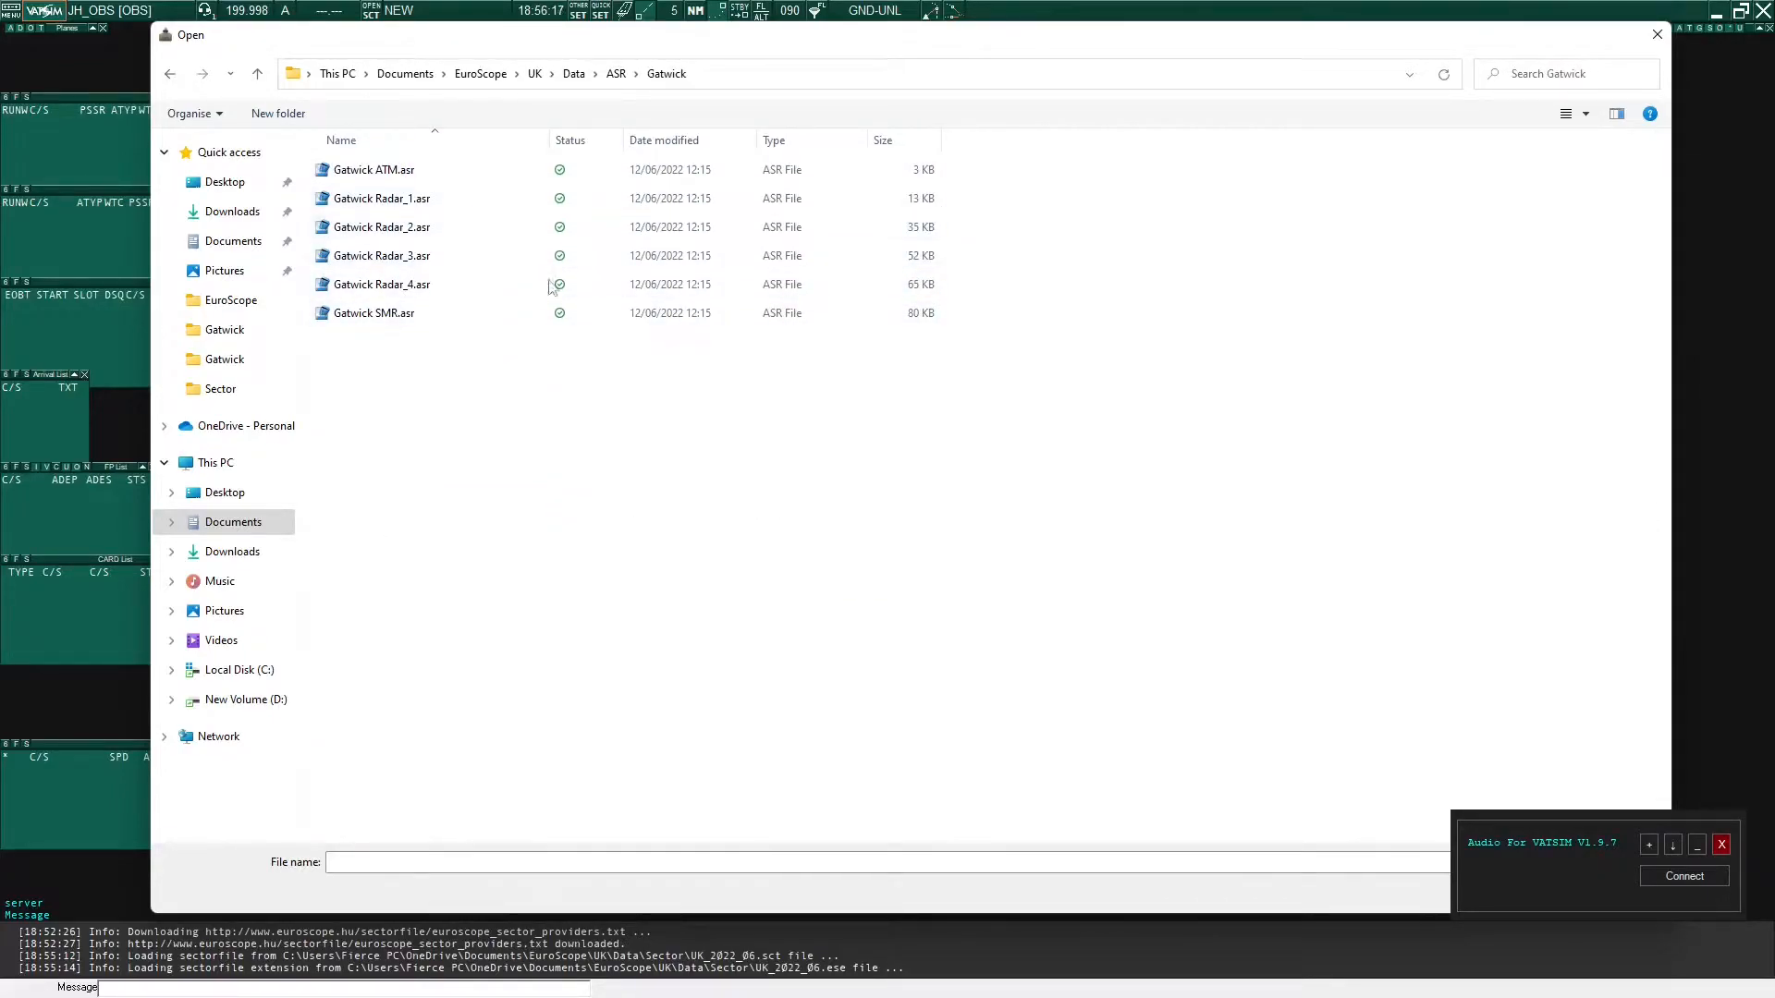
{"action": "double_click", "coordinate": [390, 316]}
{"action": "scroll", "coordinate": [1106, 448], "scroll_direction": "down", "scroll_amount": 3}
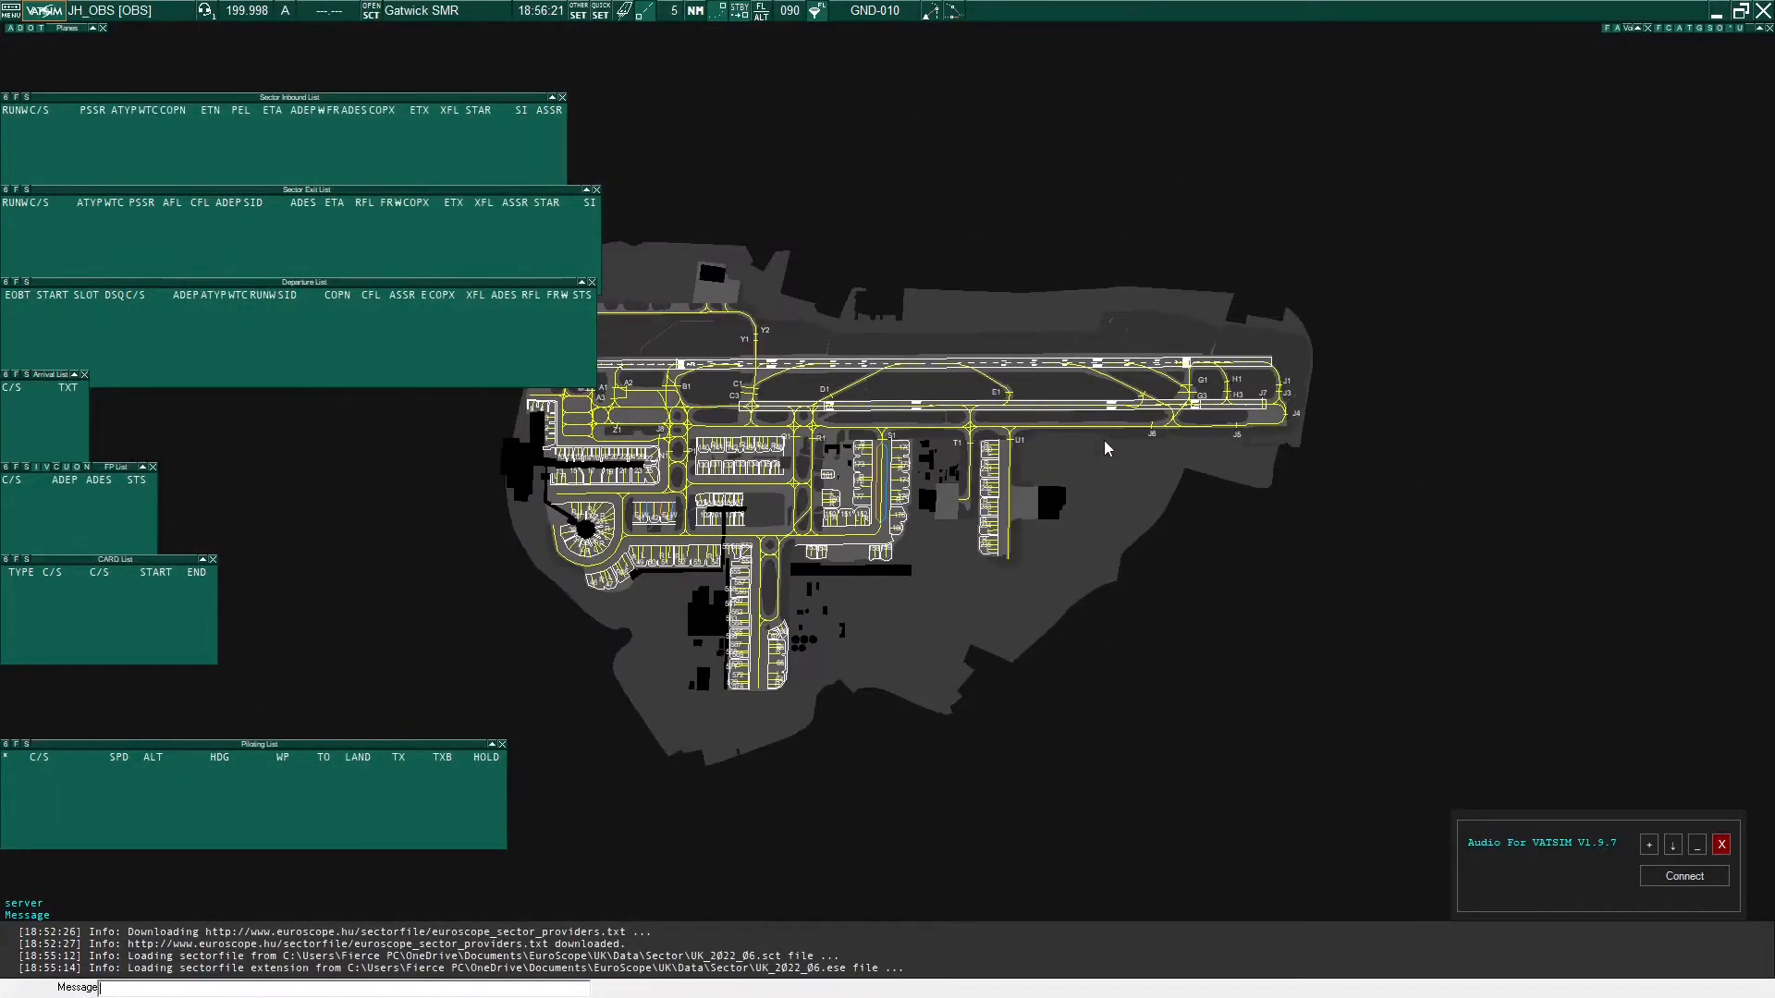
{"action": "scroll", "coordinate": [1022, 341], "scroll_direction": "up", "scroll_amount": 2}
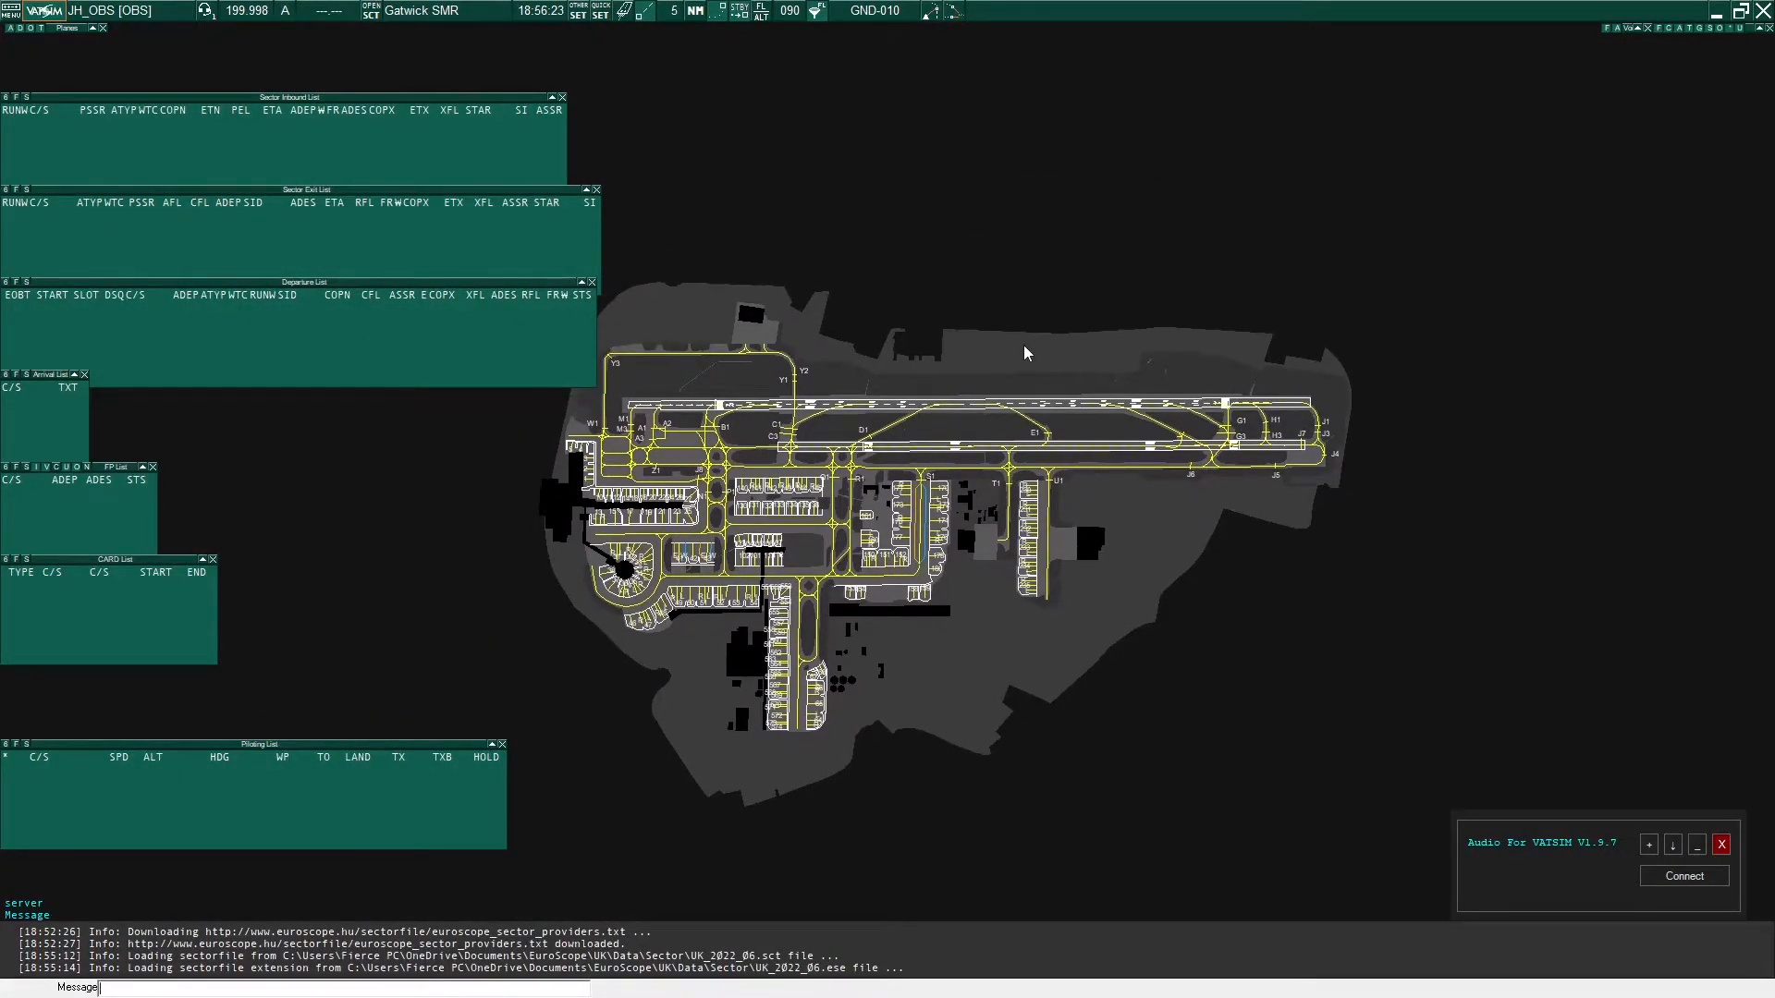
{"action": "left_click_drag", "start_coordinate": [1023, 353], "coordinate": [1056, 383]}
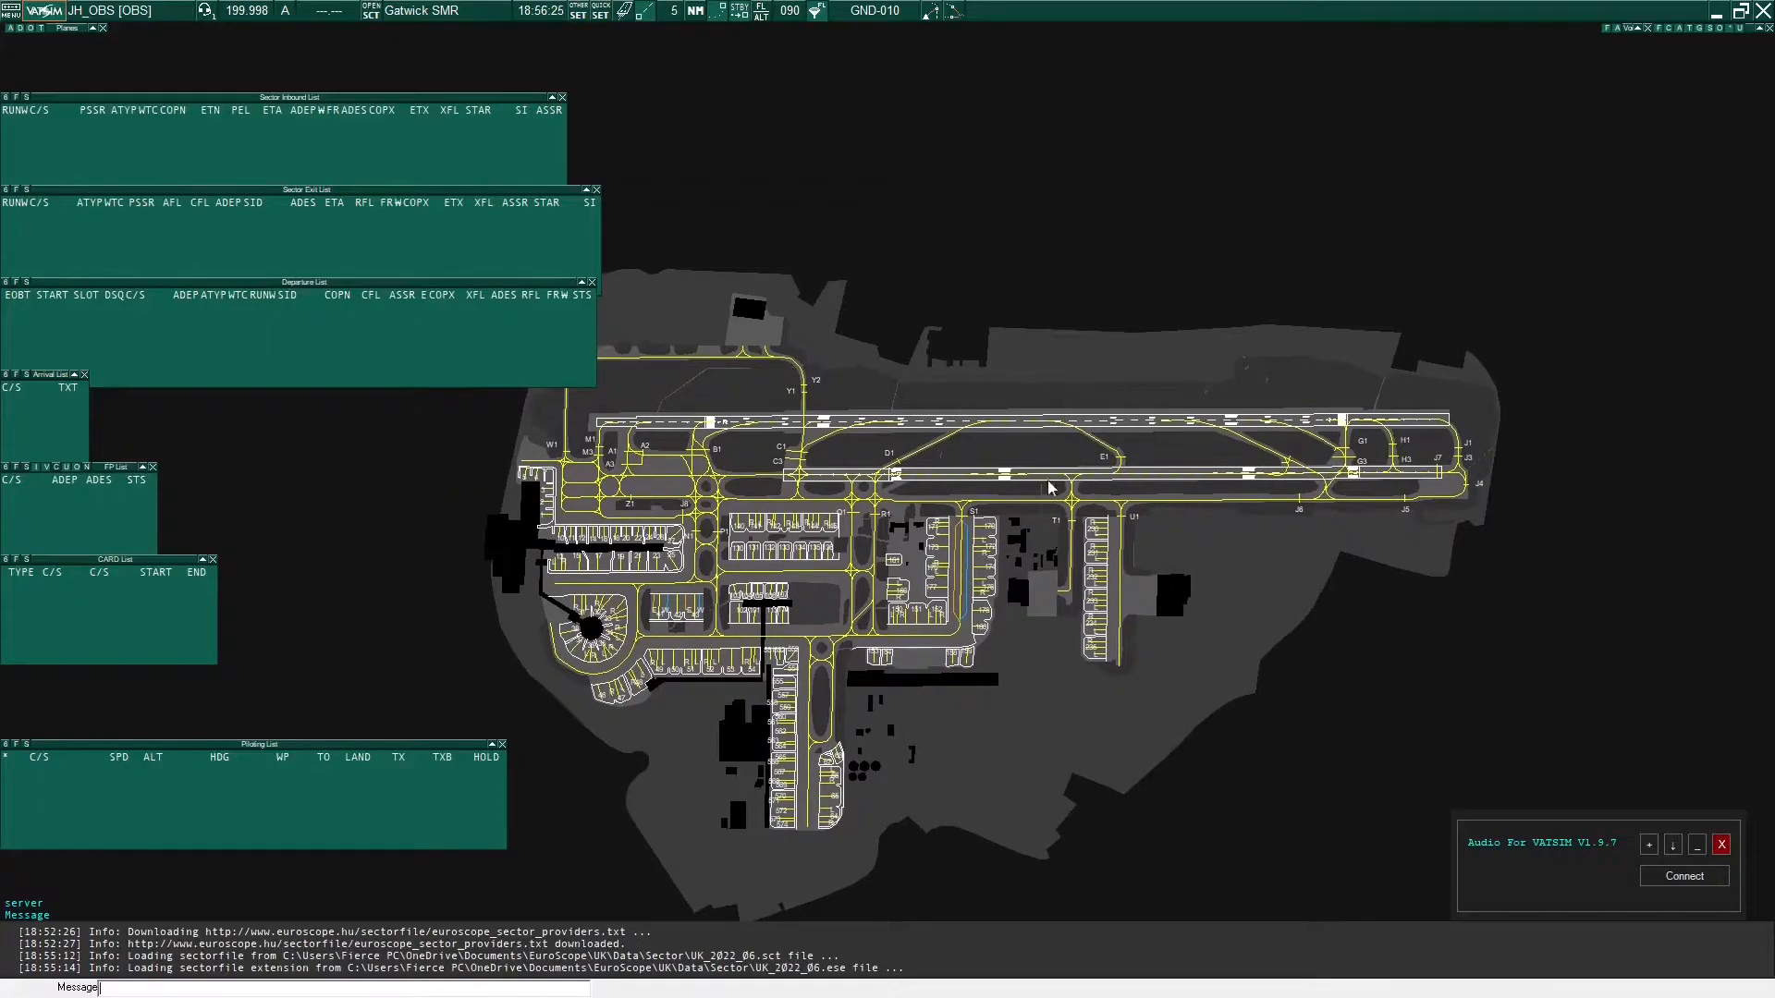
{"action": "scroll", "coordinate": [1198, 602], "scroll_direction": "up", "scroll_amount": 1}
{"action": "left_click_drag", "start_coordinate": [1198, 601], "coordinate": [1200, 595]}
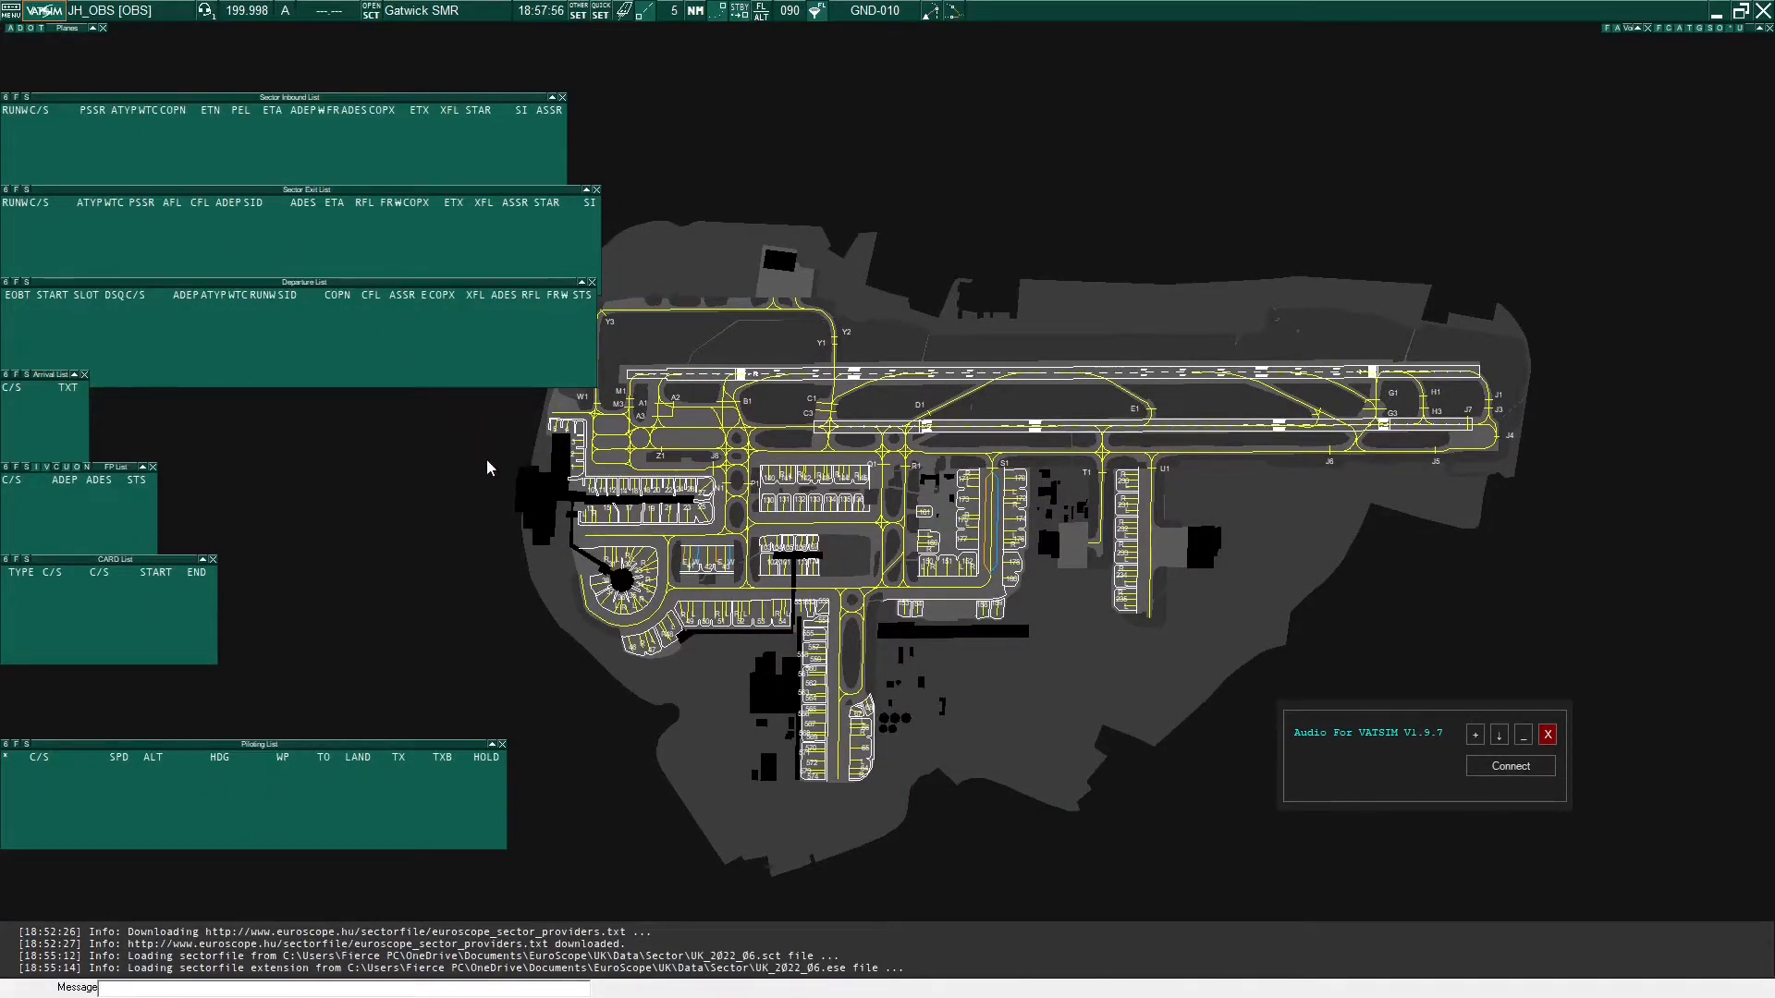
Reposition the Audio for VATSIM window so that it sits clear of the Gatwick ground map
{"action": "left_click_drag", "start_coordinate": [1356, 718], "coordinate": [1357, 727]}
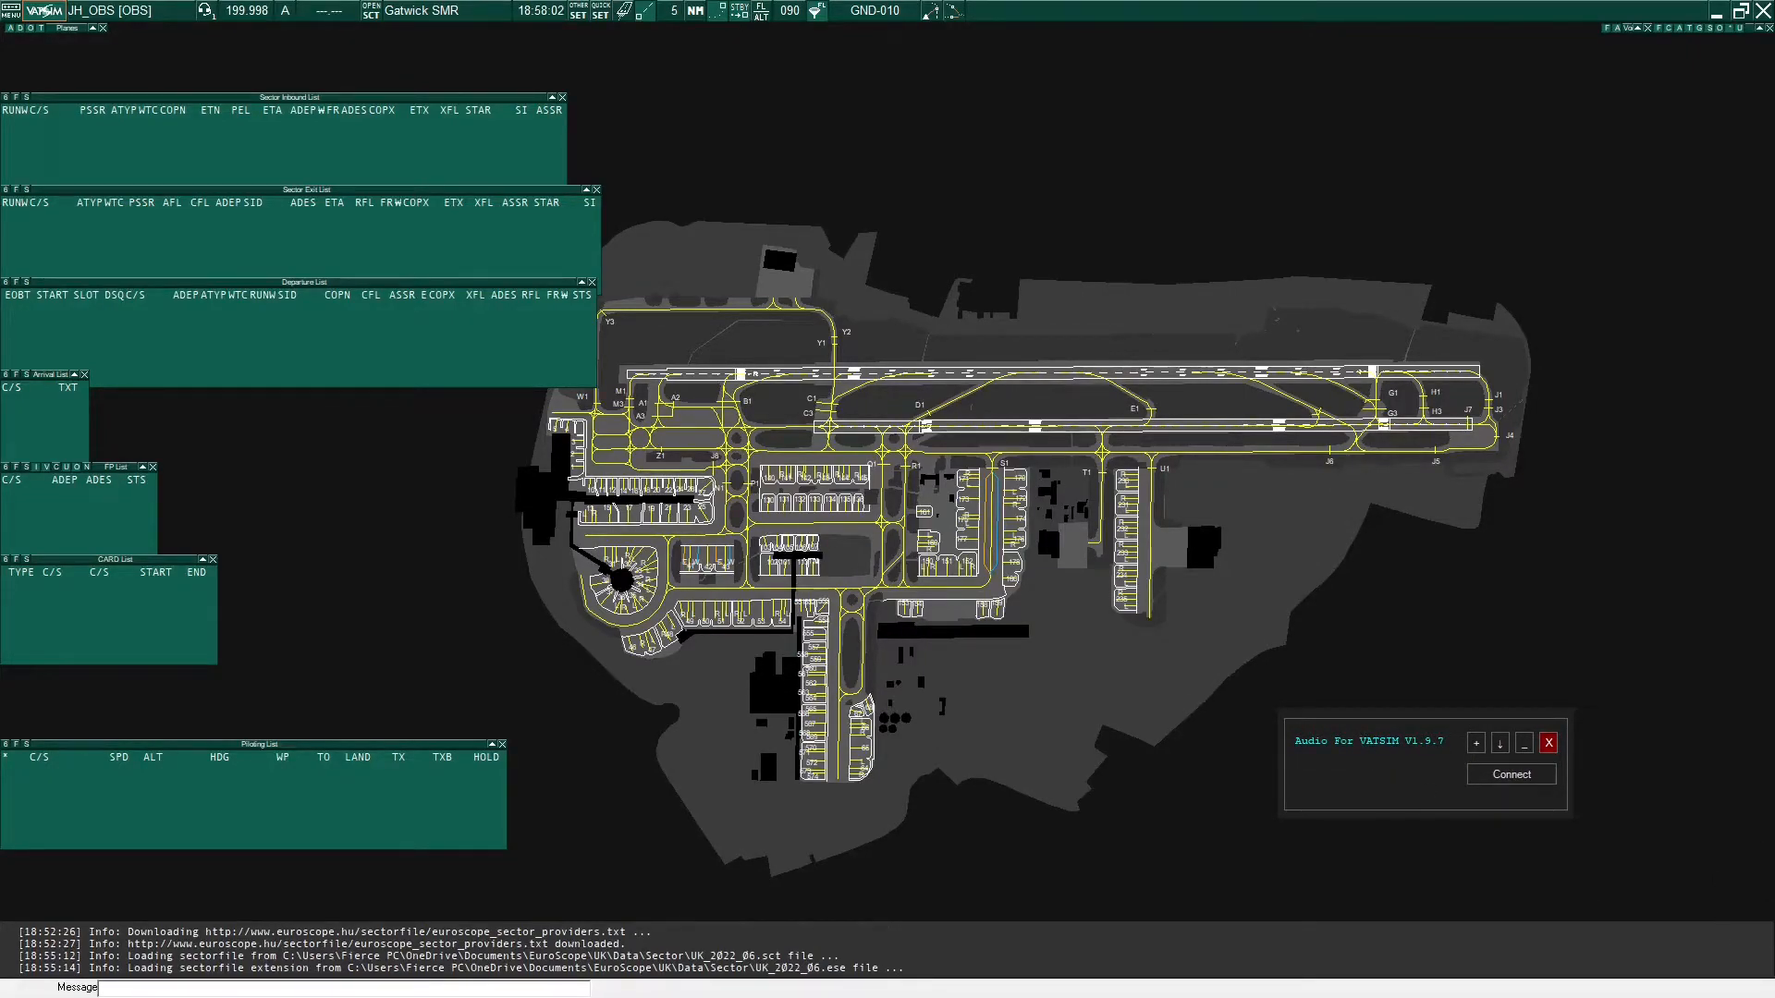
{"action": "left_click_drag", "start_coordinate": [1033, 348], "coordinate": [1030, 364]}
{"action": "left_click_drag", "start_coordinate": [1377, 738], "coordinate": [1520, 838]}
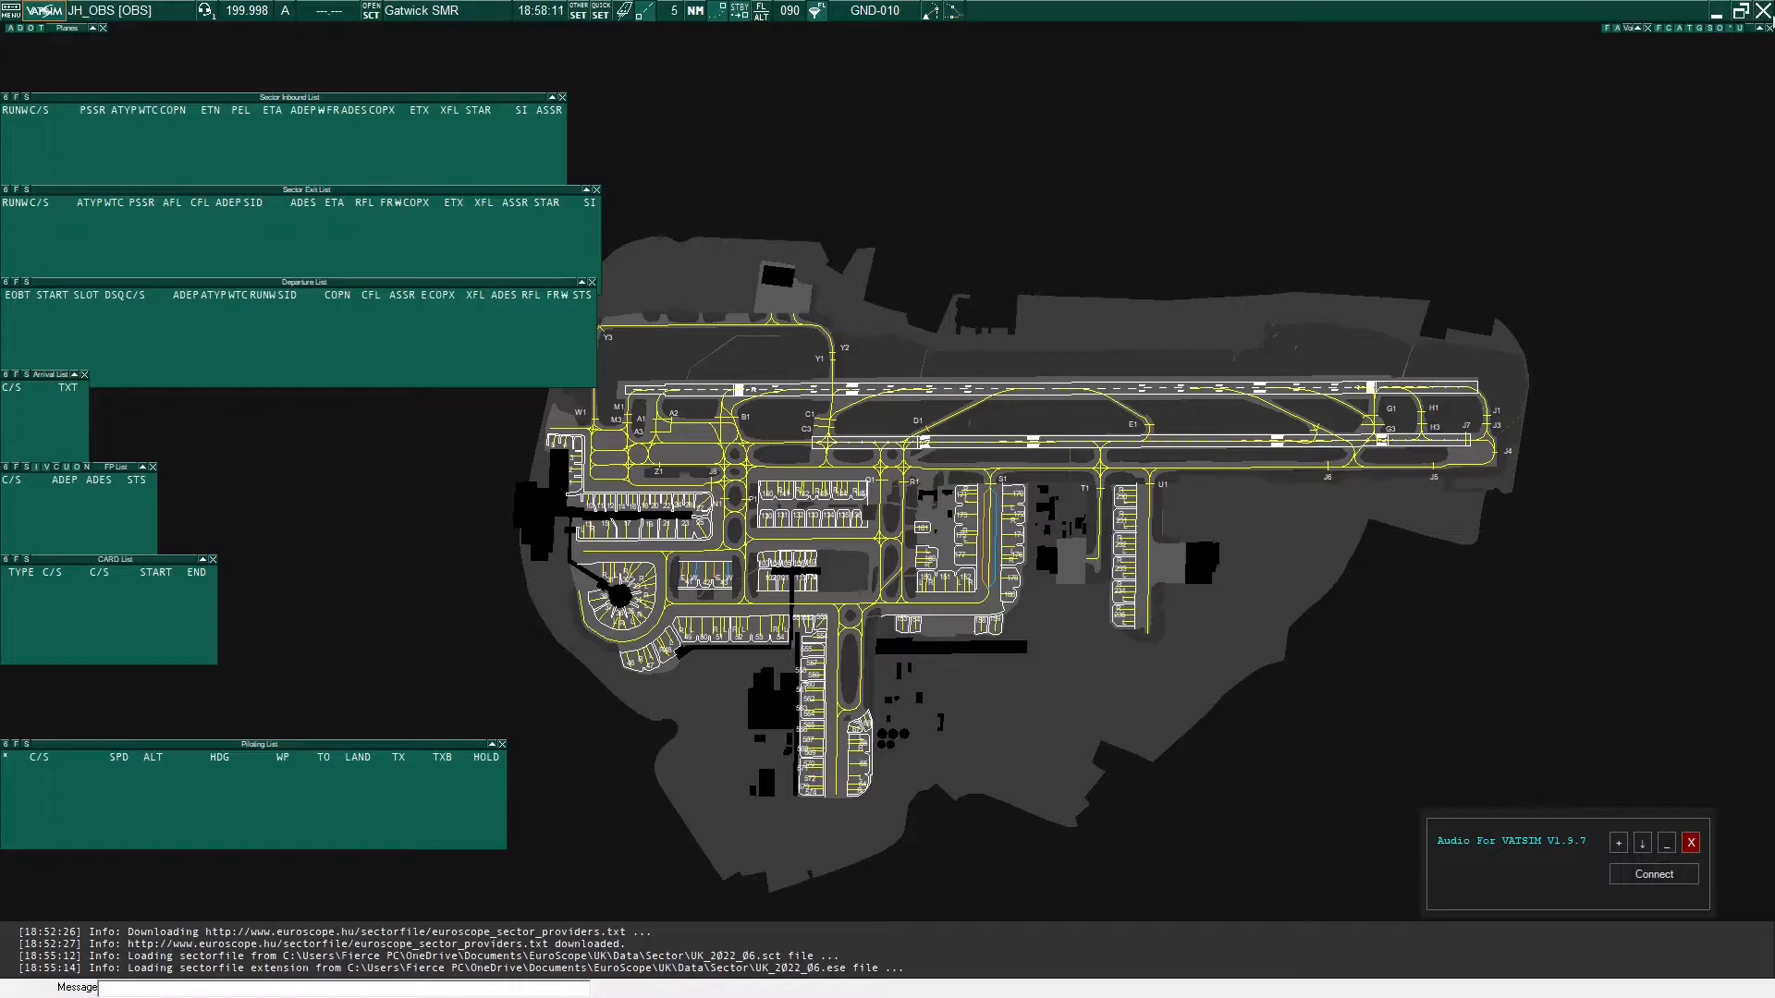
Exit EuroScope without saving the logged session data or the display area changes
{"action": "left_click", "coordinate": [1763, 11]}
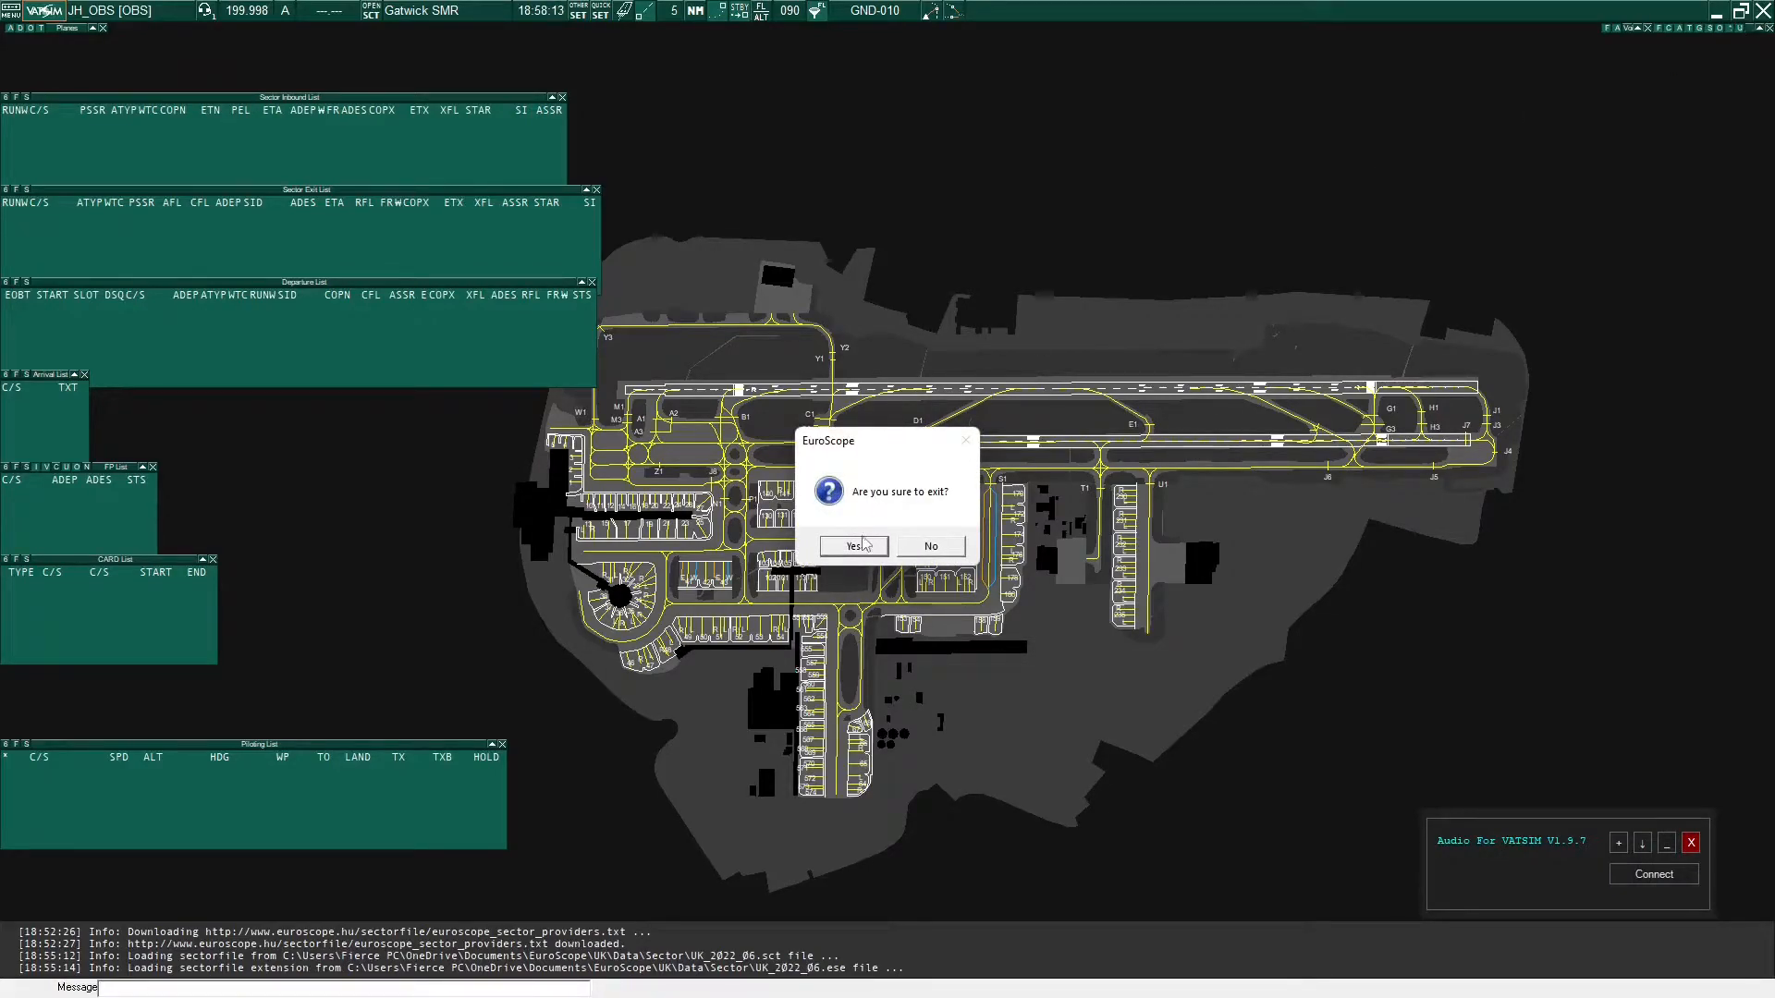
{"action": "left_click", "coordinate": [855, 547]}
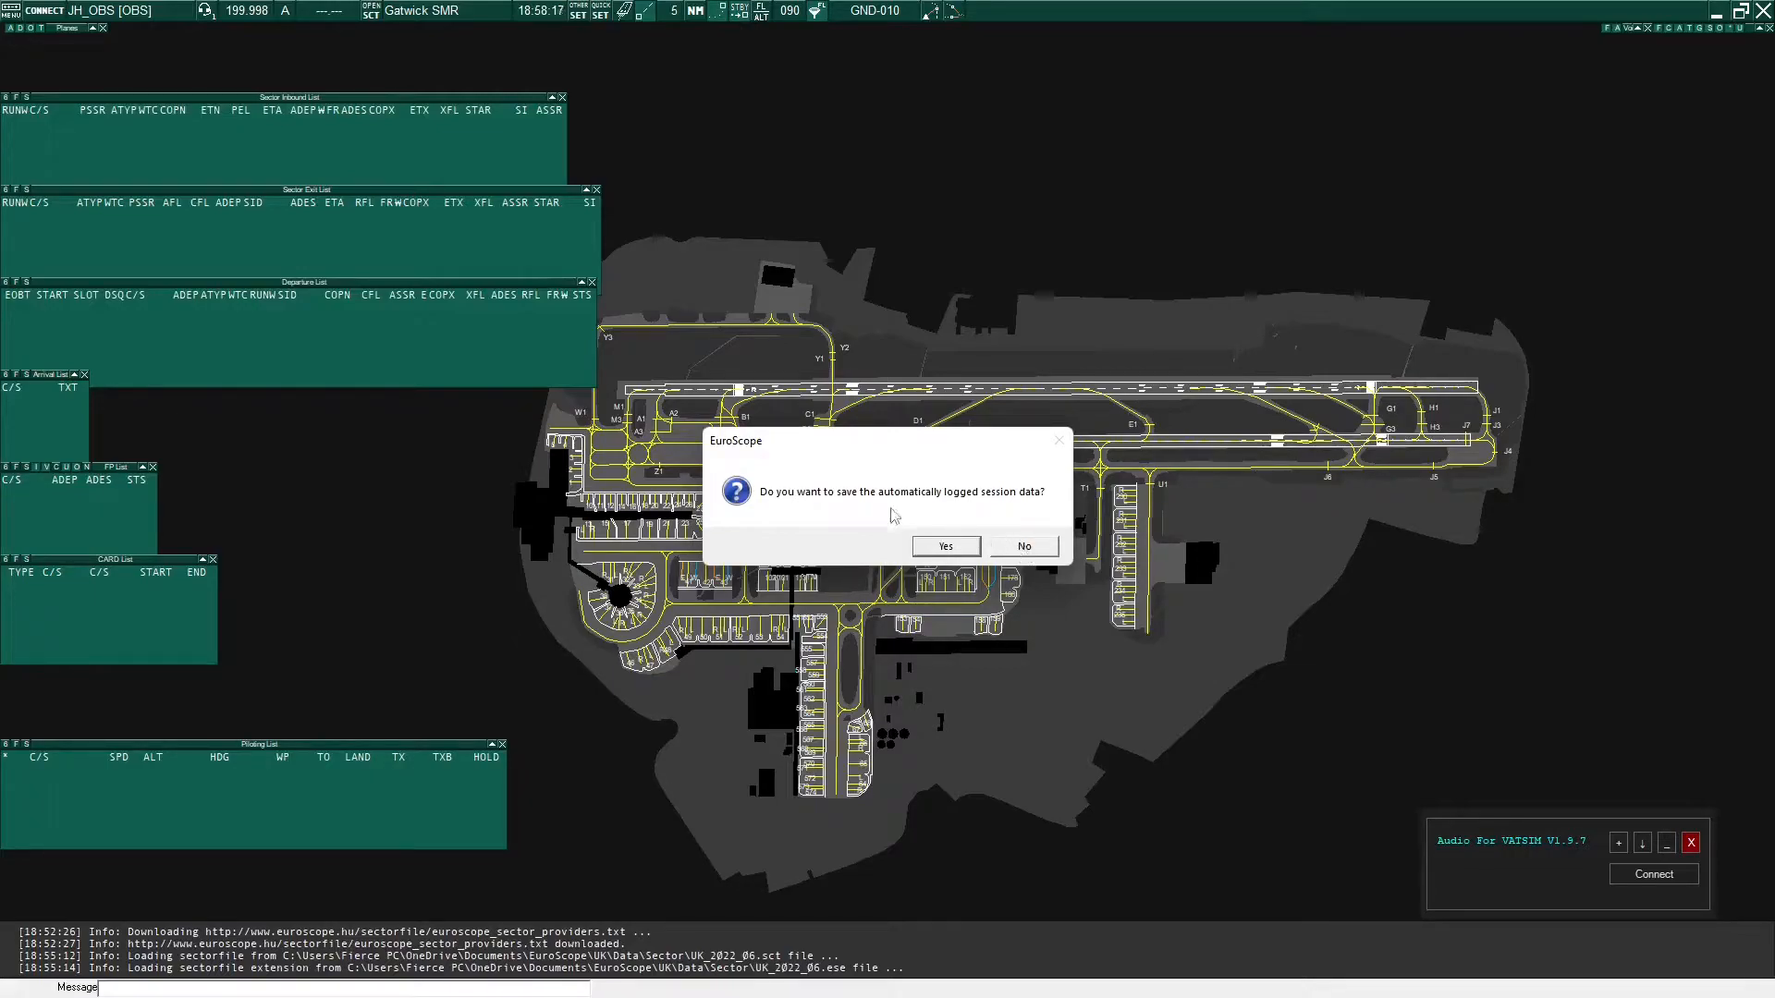
{"action": "left_click", "coordinate": [1026, 547]}
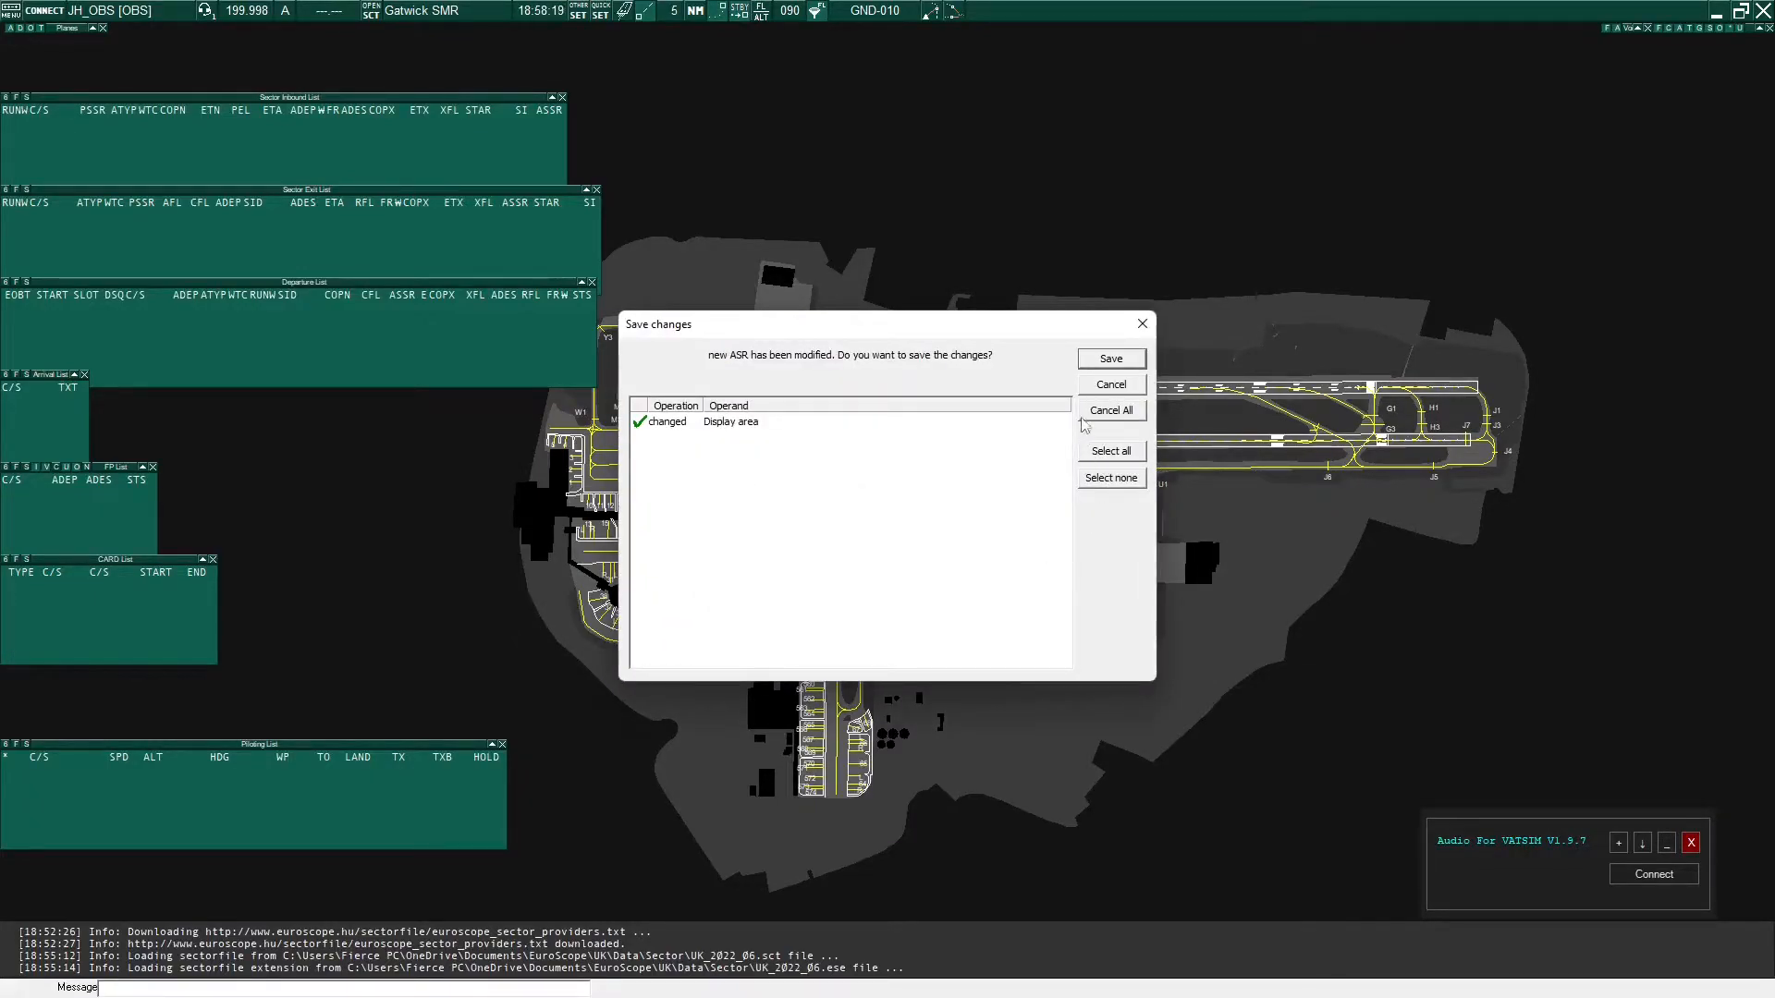
{"action": "left_click", "coordinate": [1107, 415]}
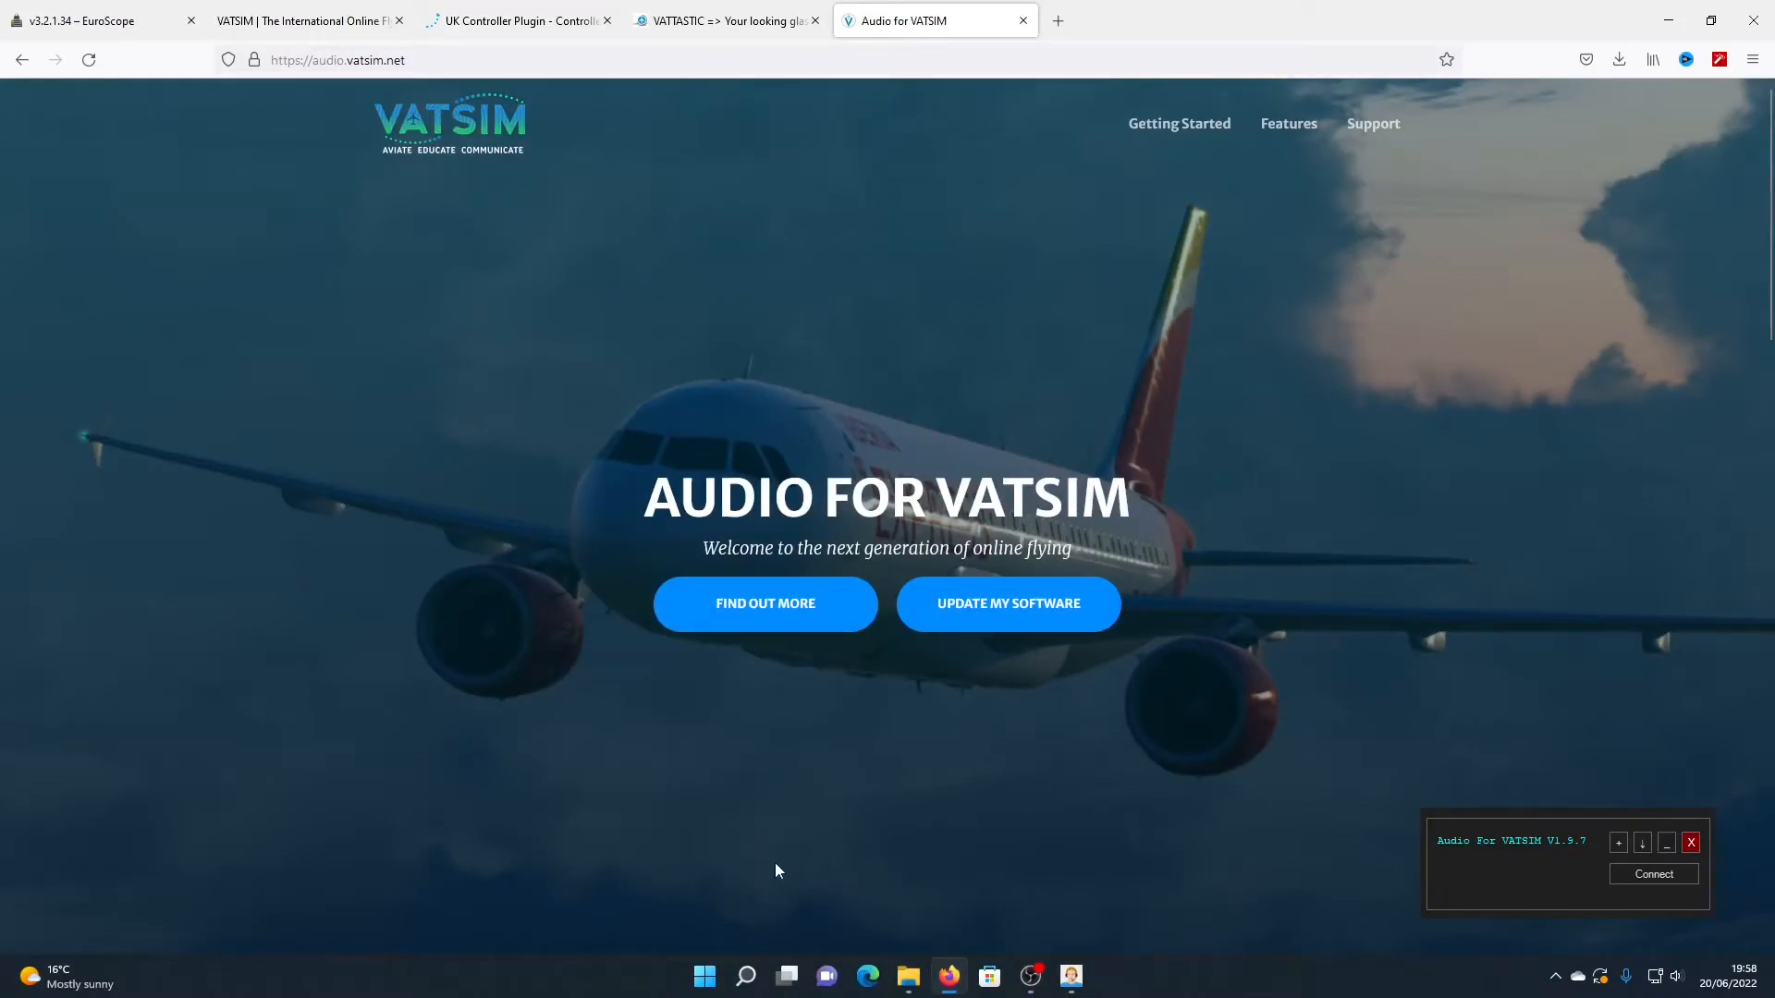
Search for EuroScope v3.2, launch it again and reposition its profile file dialog
{"action": "left_click", "coordinate": [745, 978]}
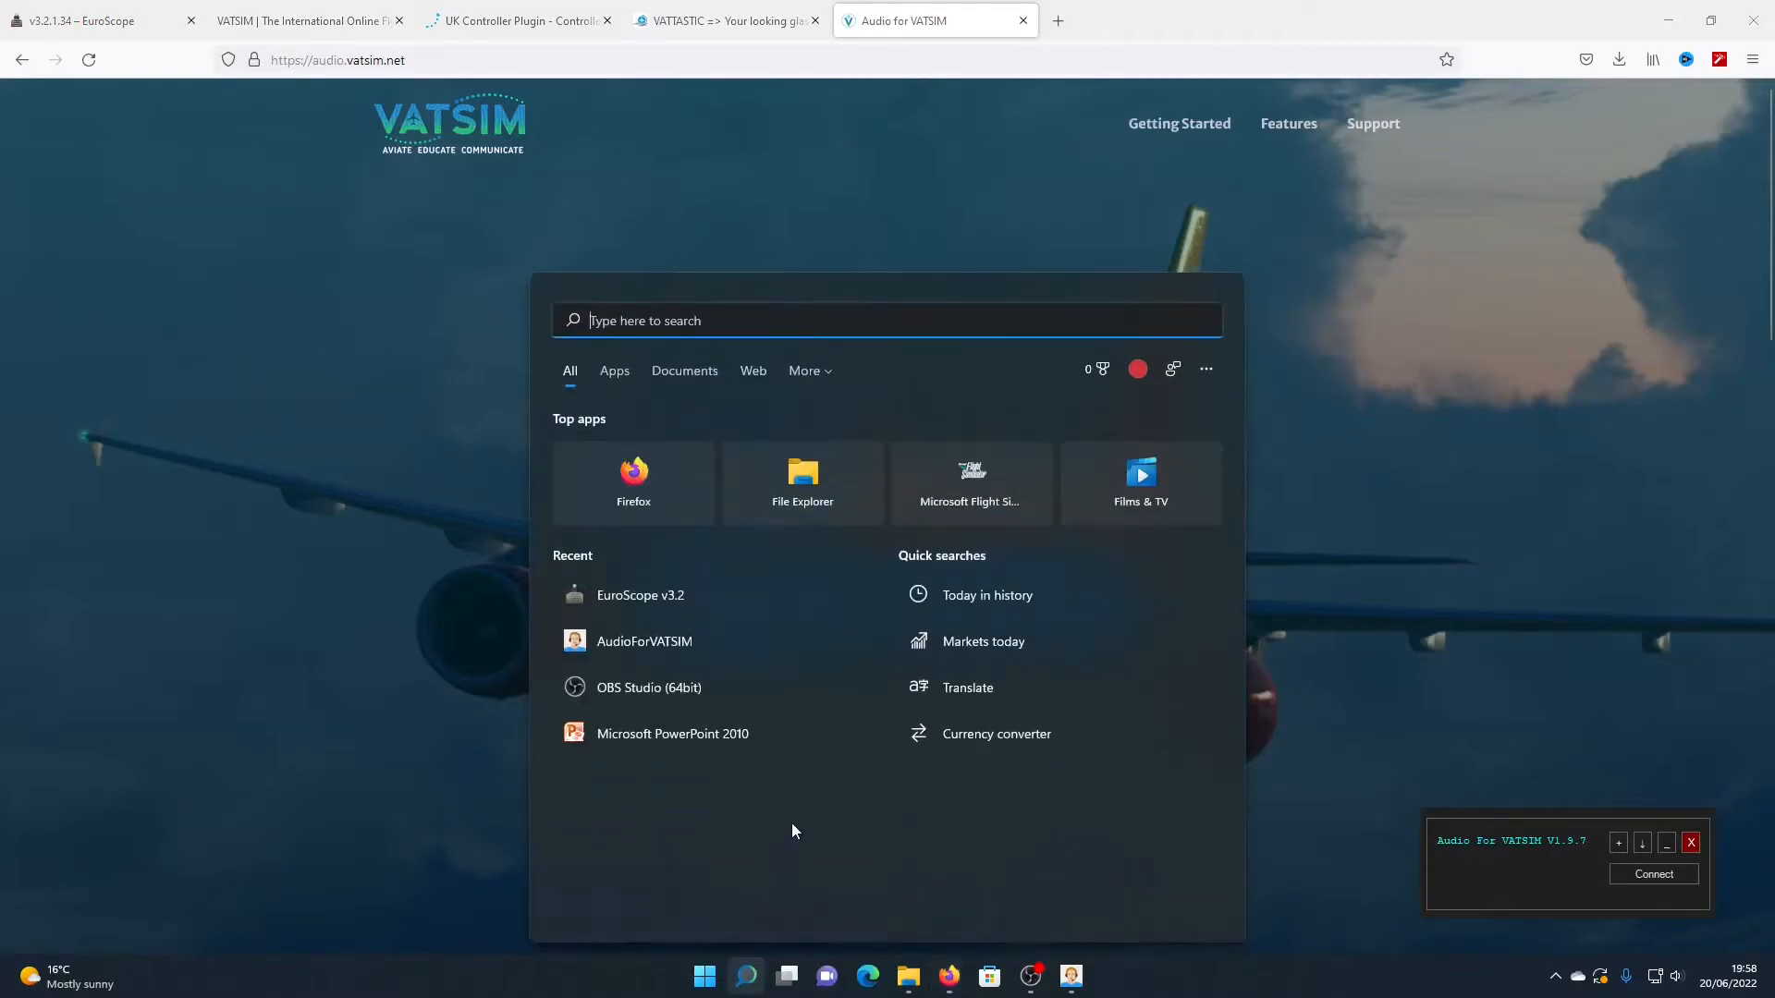
{"action": "type", "text": "euroscope"}
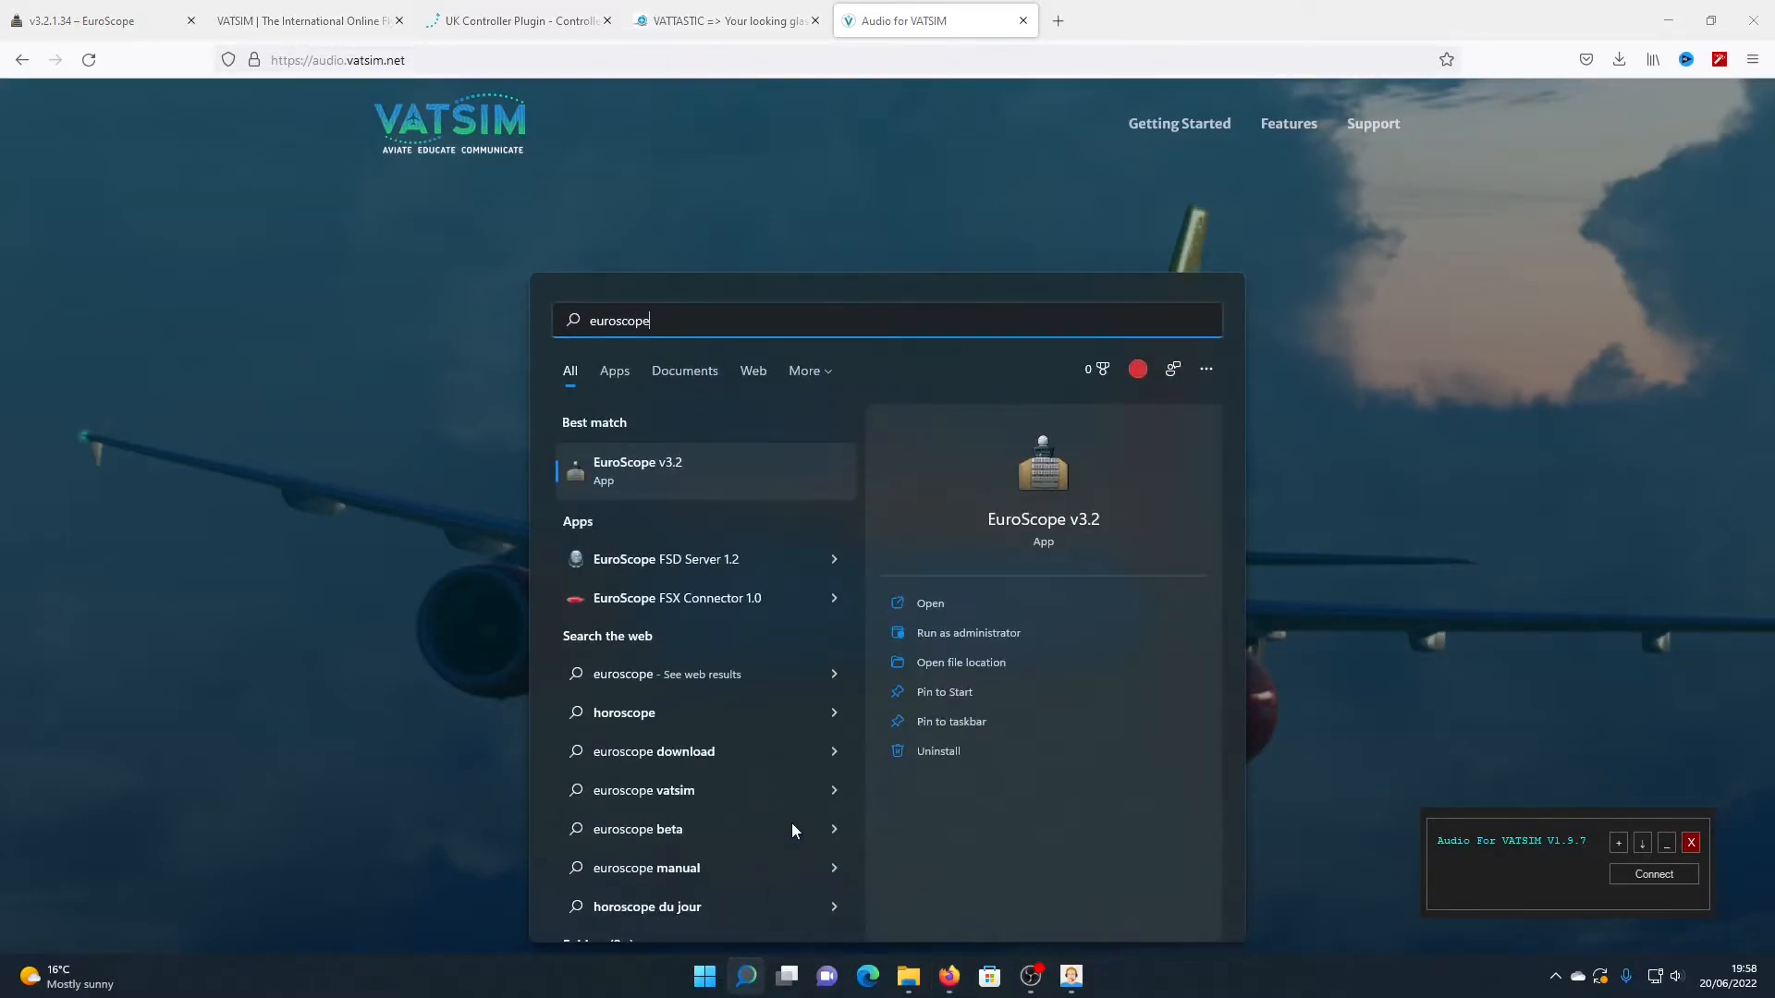
{"action": "left_click", "coordinate": [666, 467]}
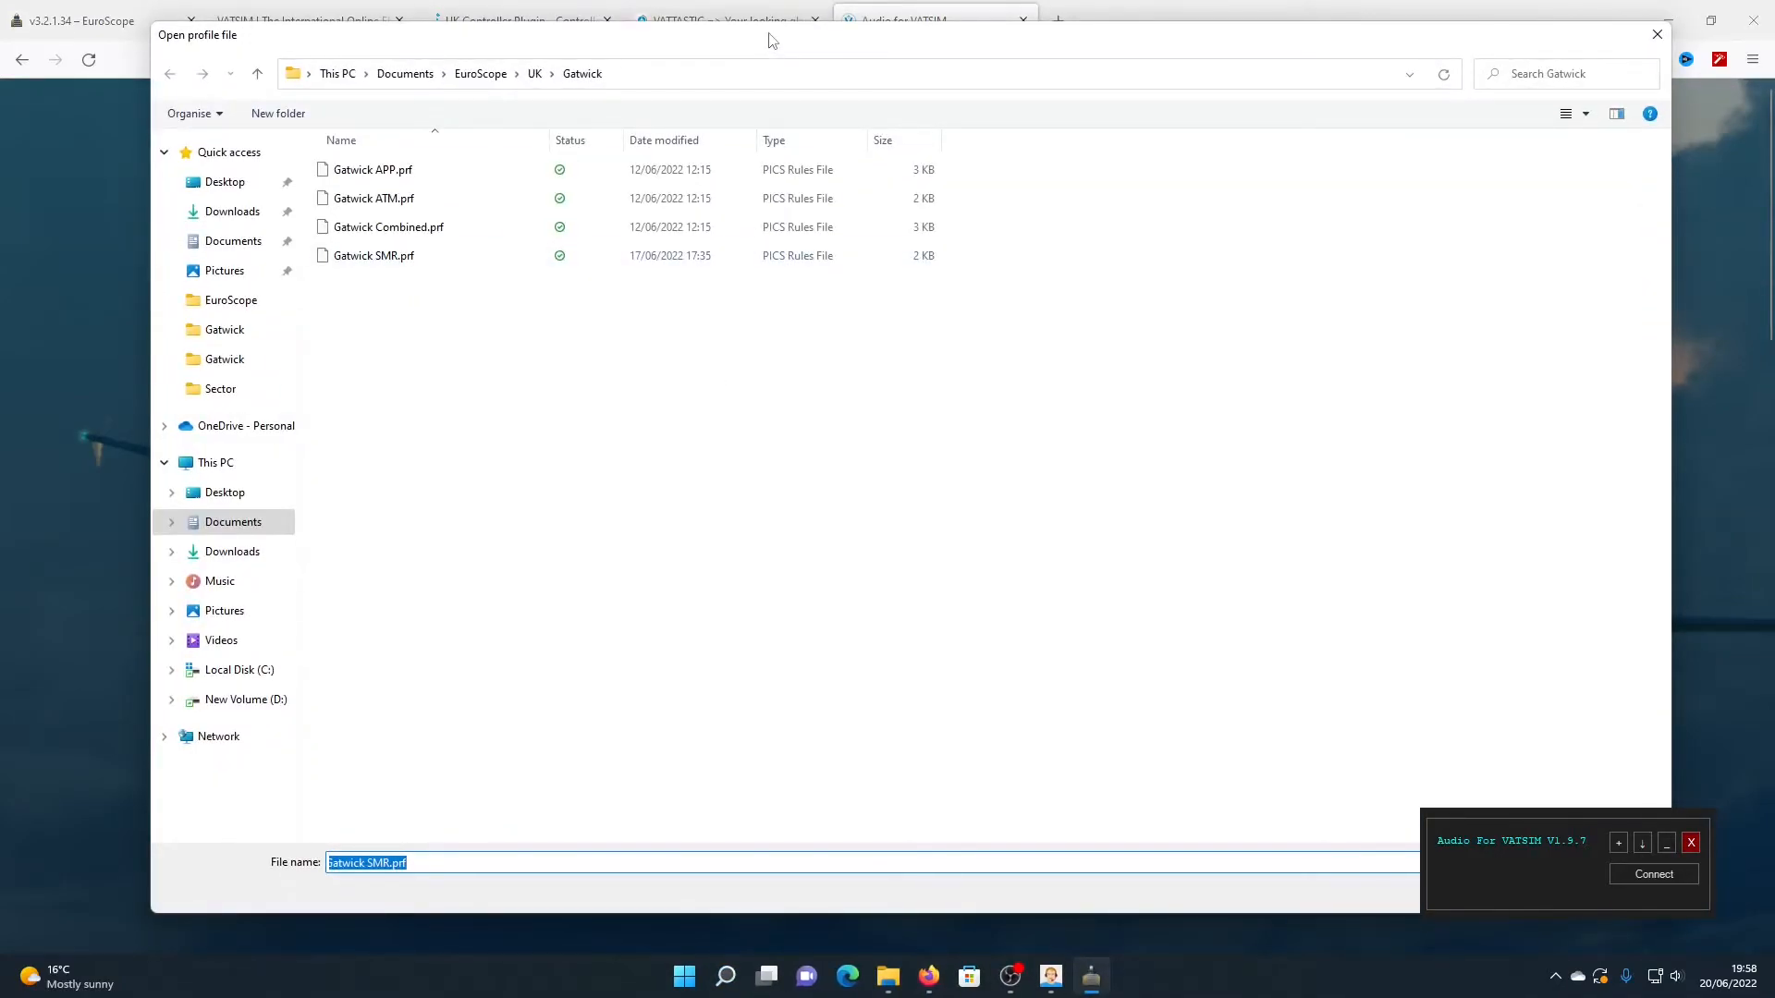
{"action": "left_click_drag", "start_coordinate": [767, 42], "coordinate": [800, 81]}
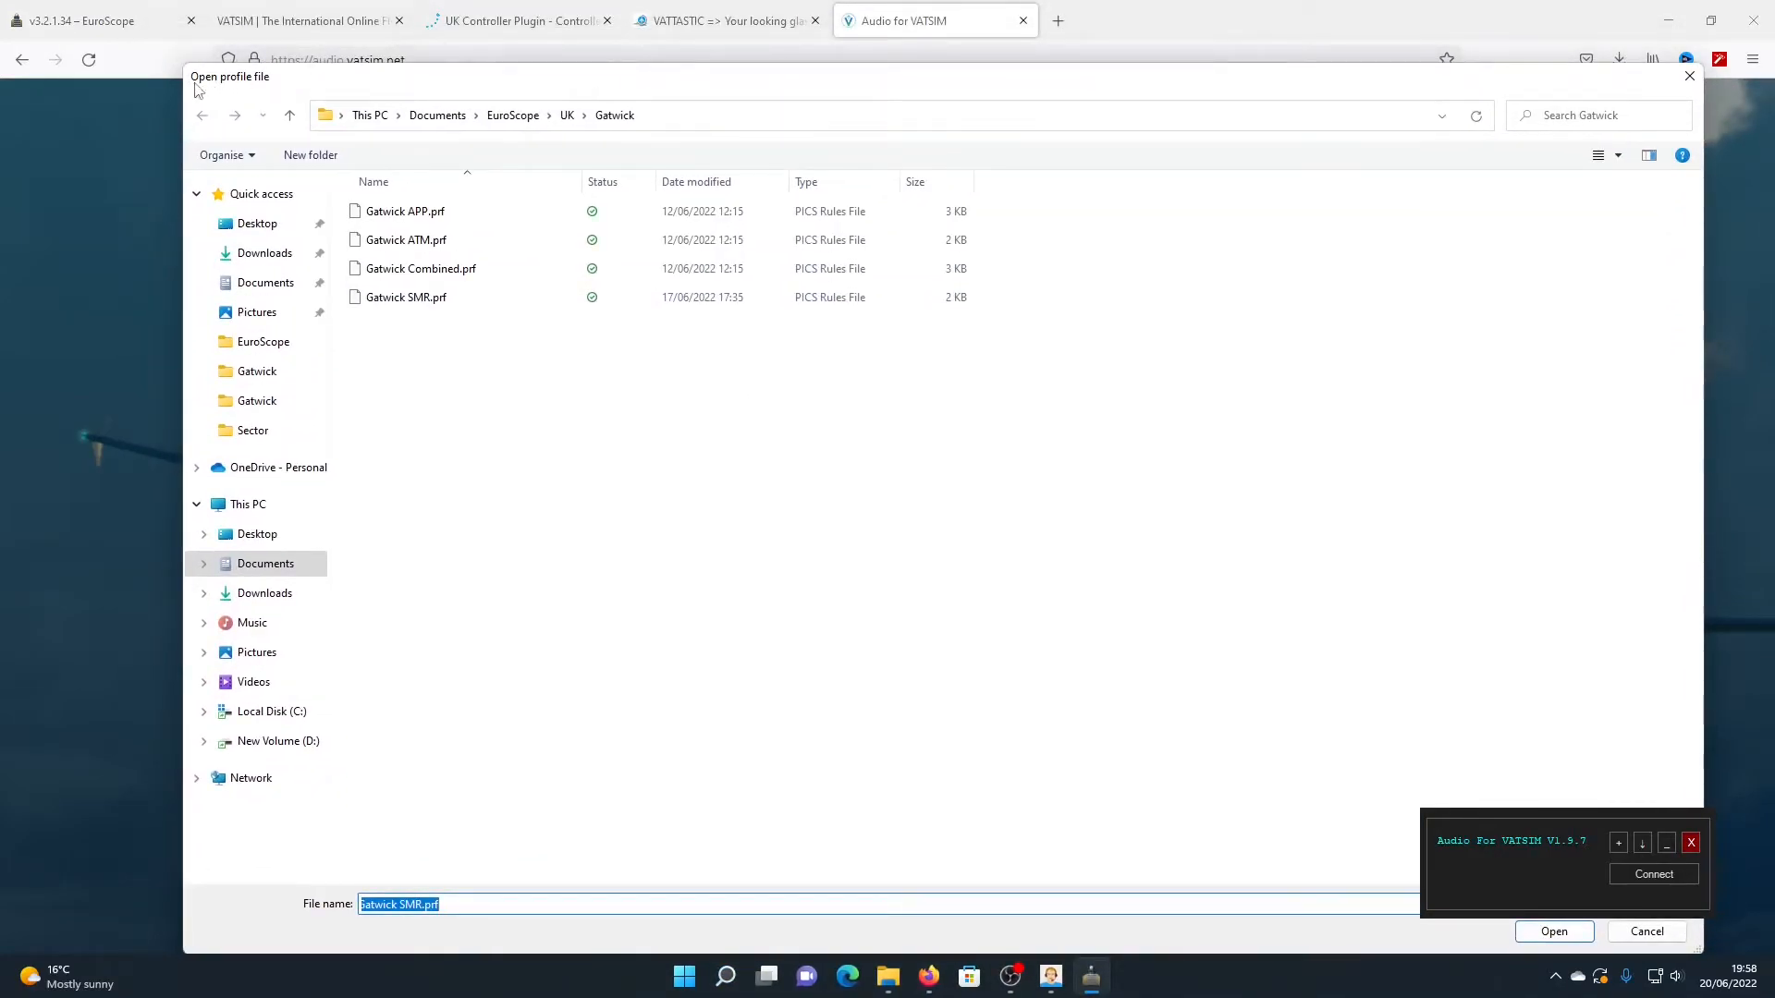
{"action": "left_click_drag", "start_coordinate": [239, 92], "coordinate": [238, 80]}
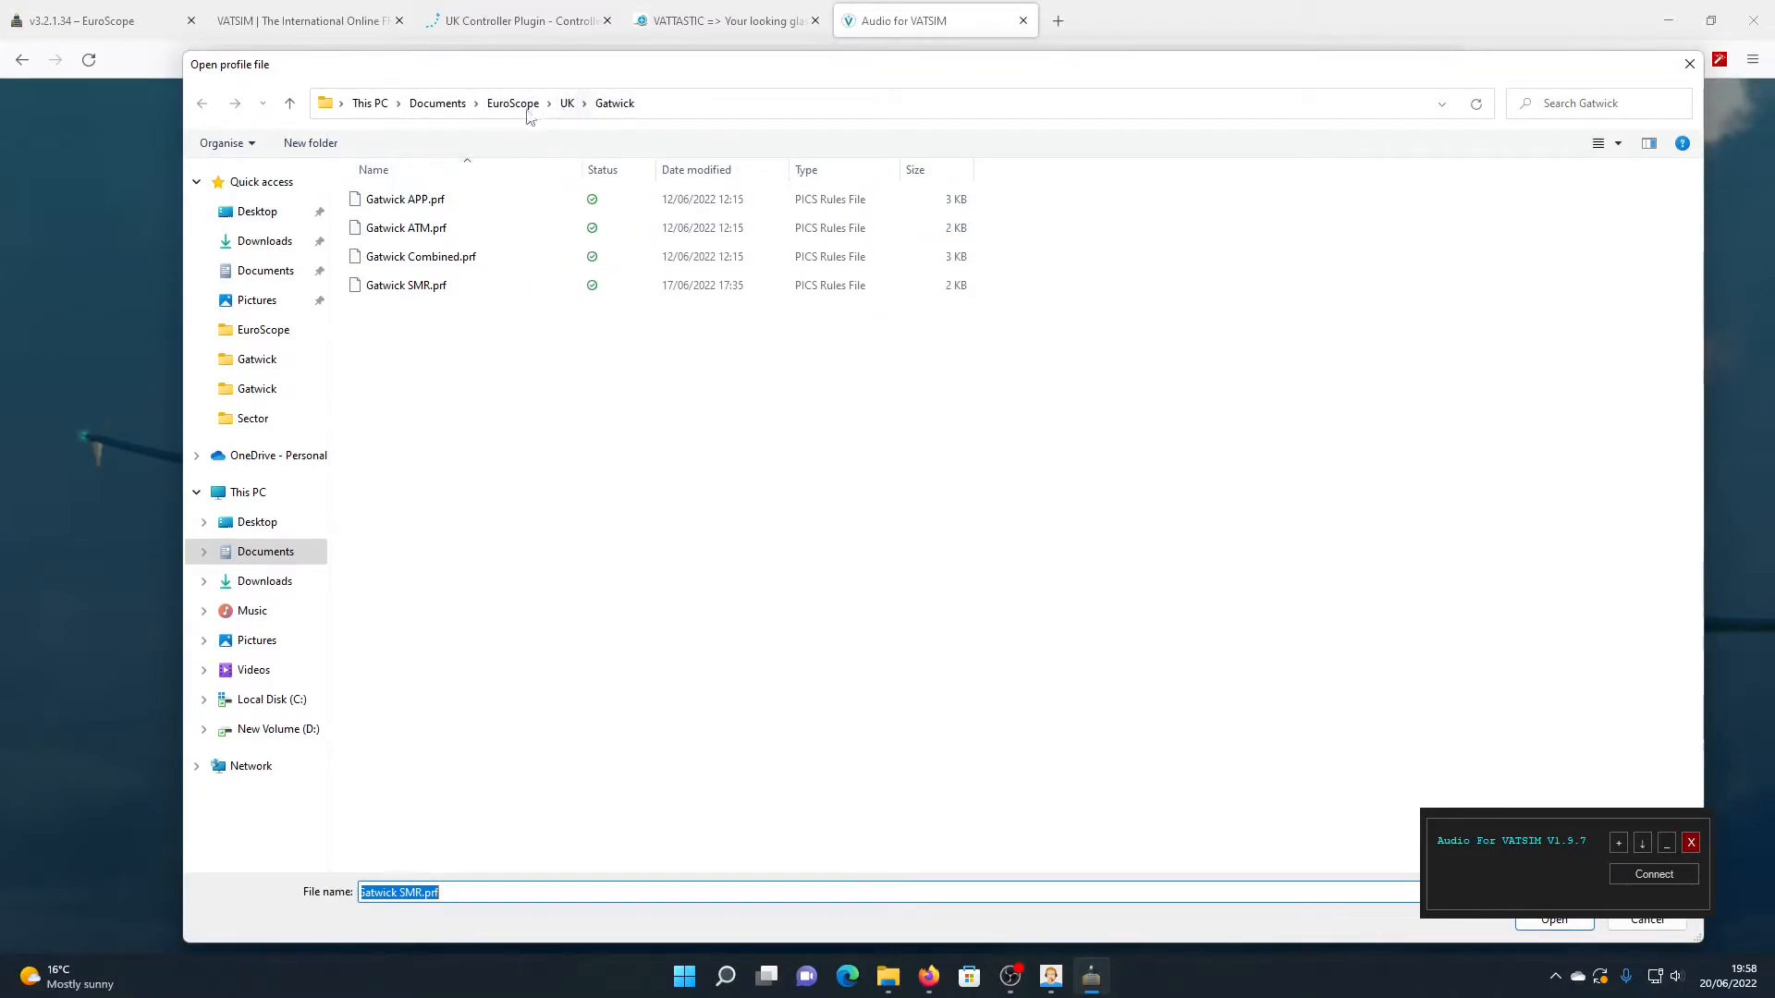
Browse the Essex, Gatwick and Heathrow profile folders under Documents > EuroScope > UK and open Gatwick SMR.prf
{"action": "left_click", "coordinate": [294, 555]}
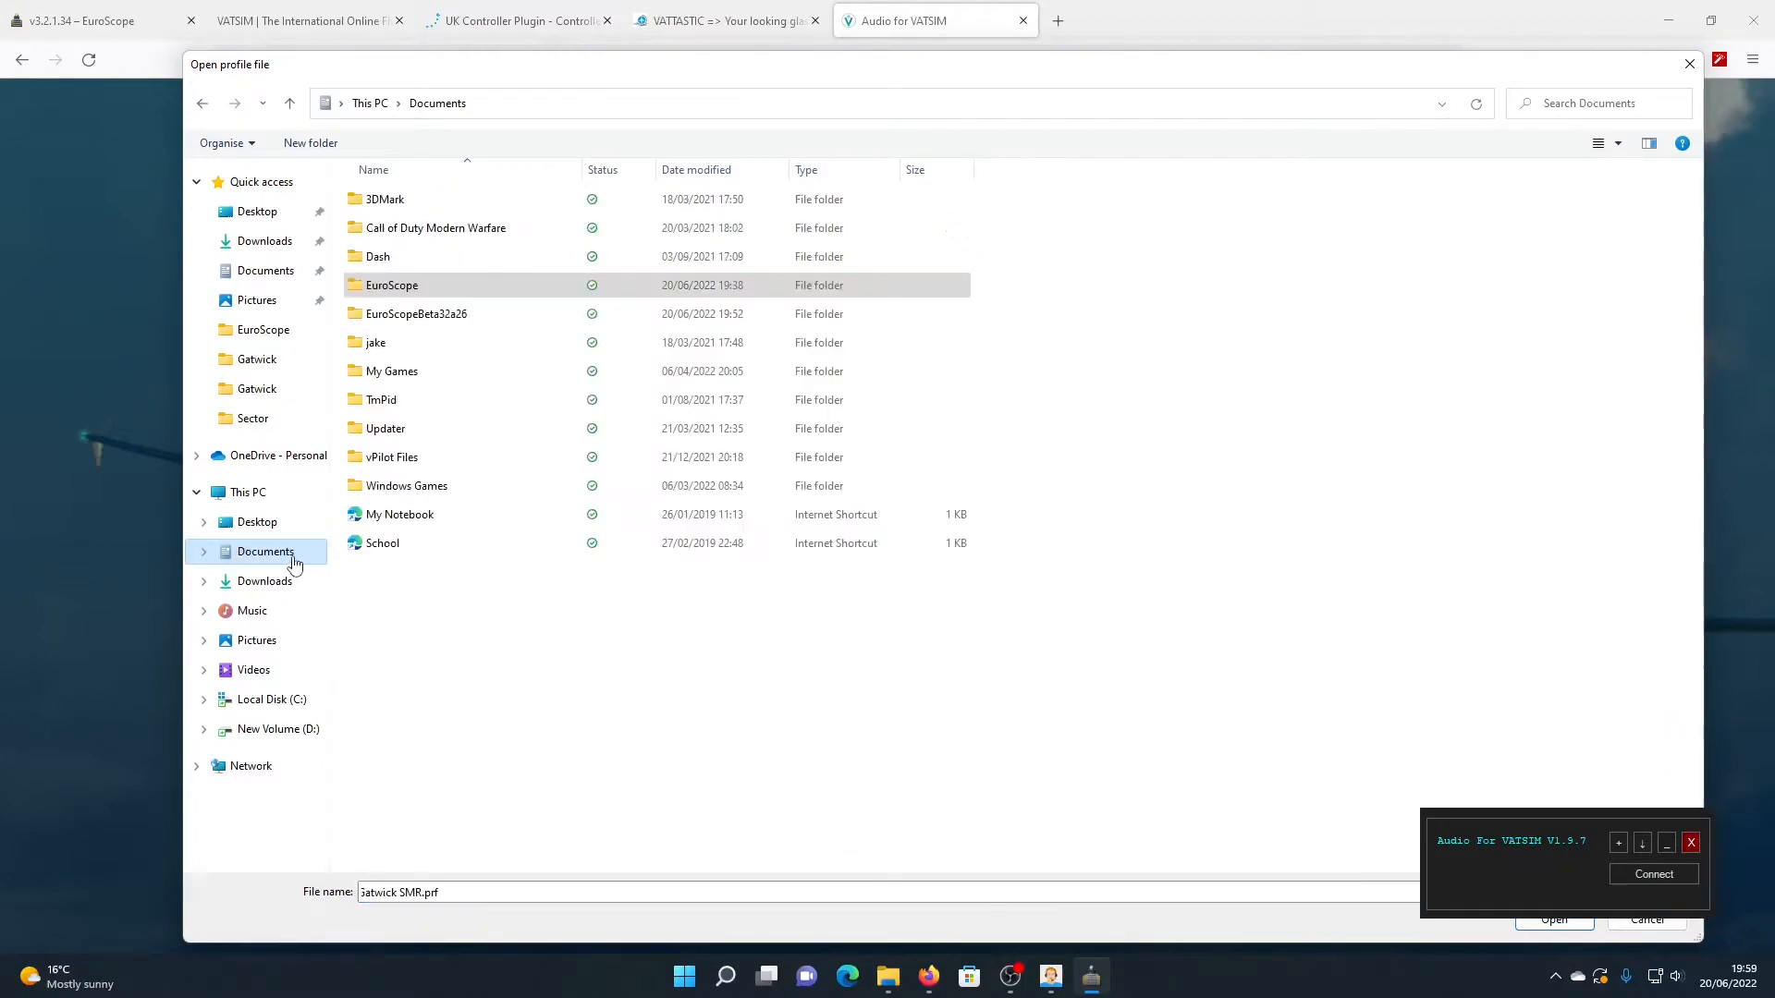
{"action": "double_click", "coordinate": [413, 289]}
{"action": "double_click", "coordinate": [399, 400]}
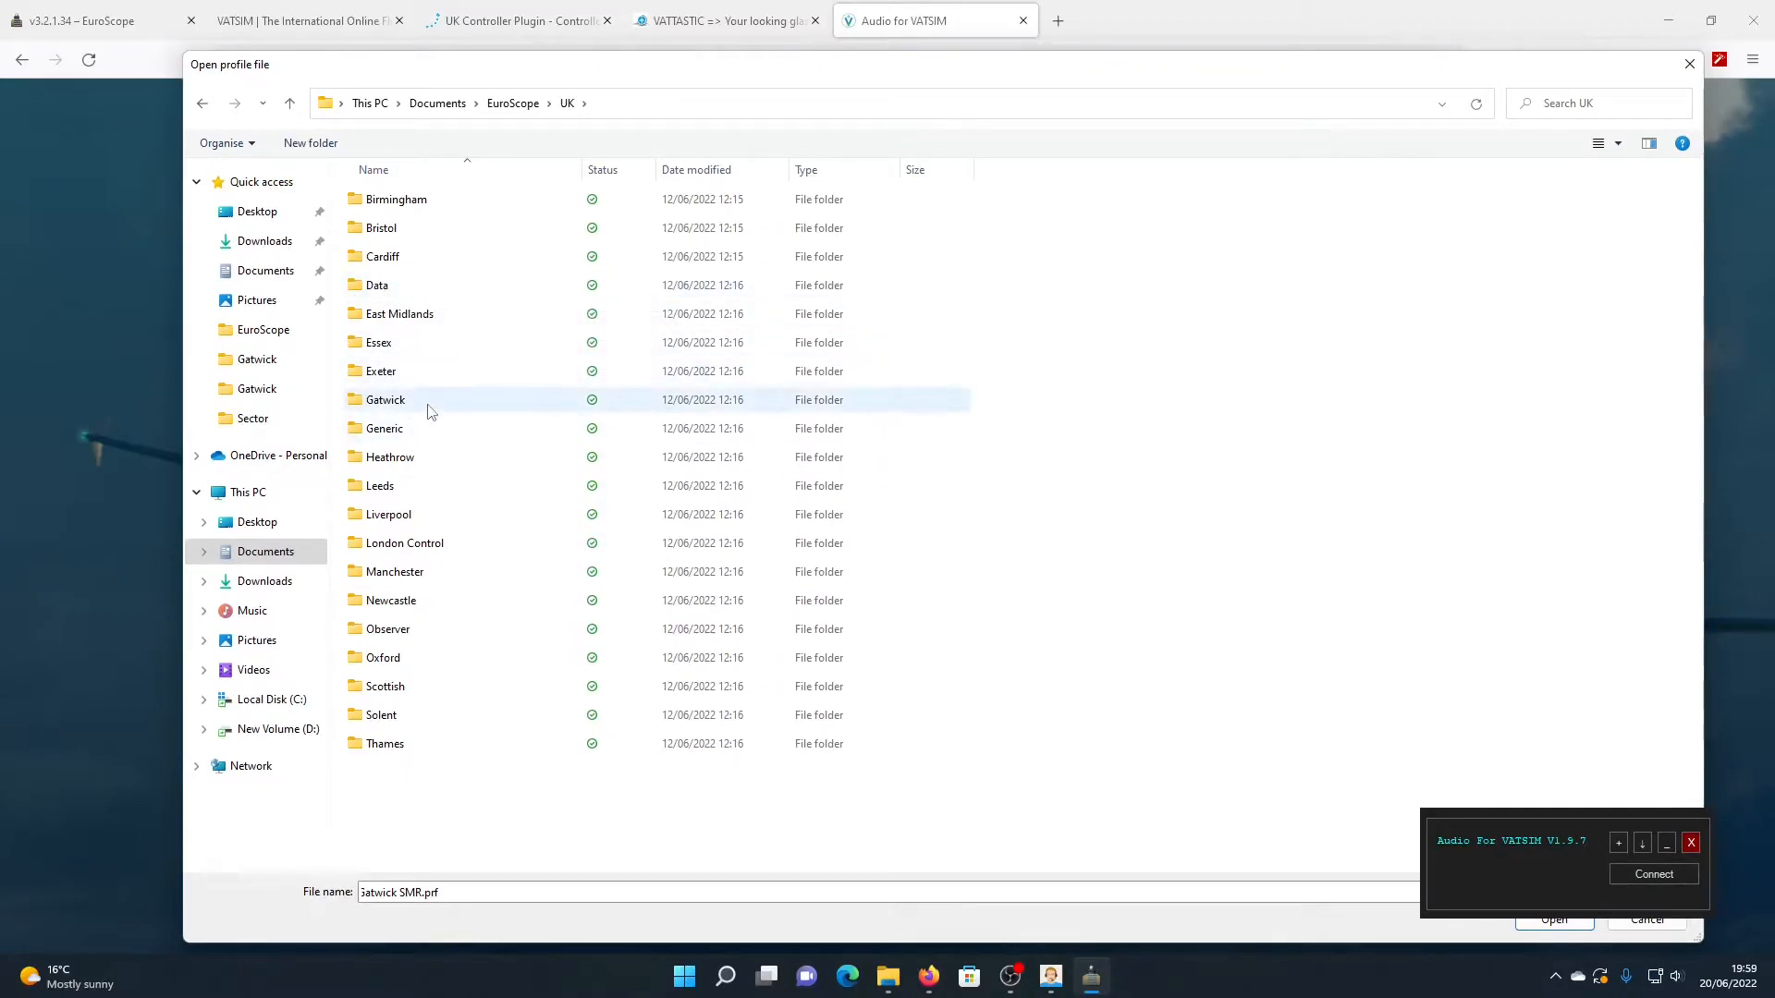
{"action": "double_click", "coordinate": [395, 346]}
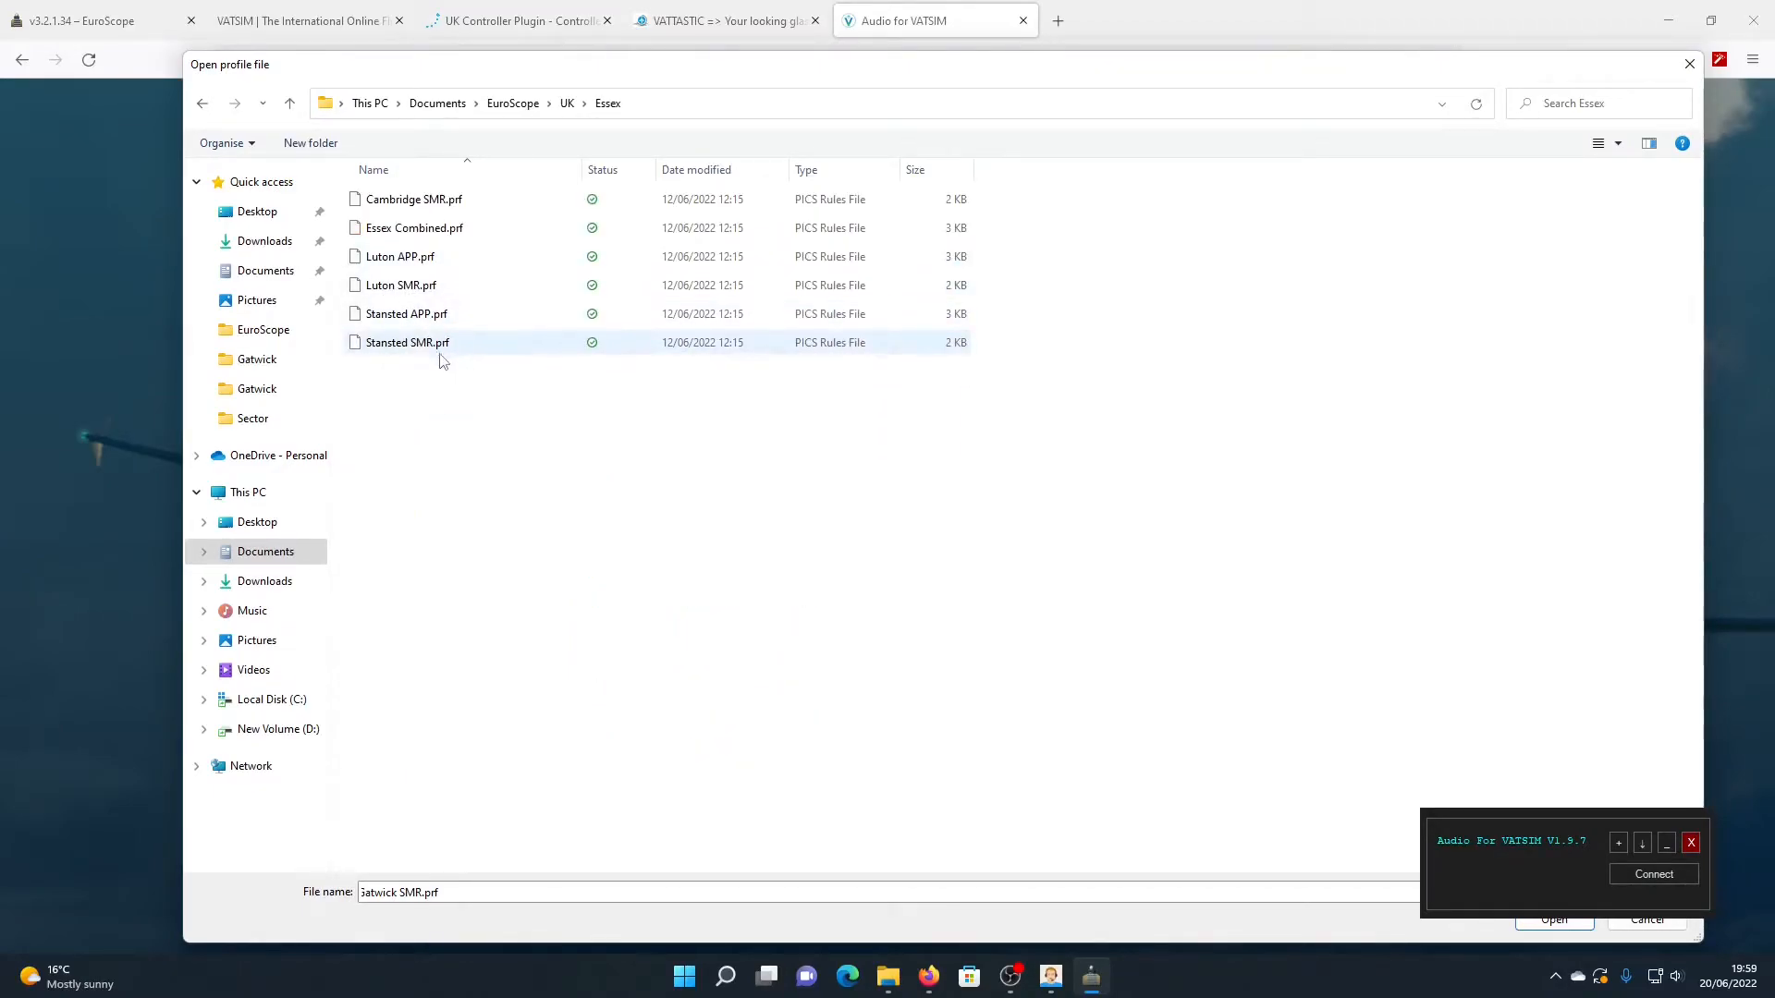
{"action": "key", "text": "alt+Left"}
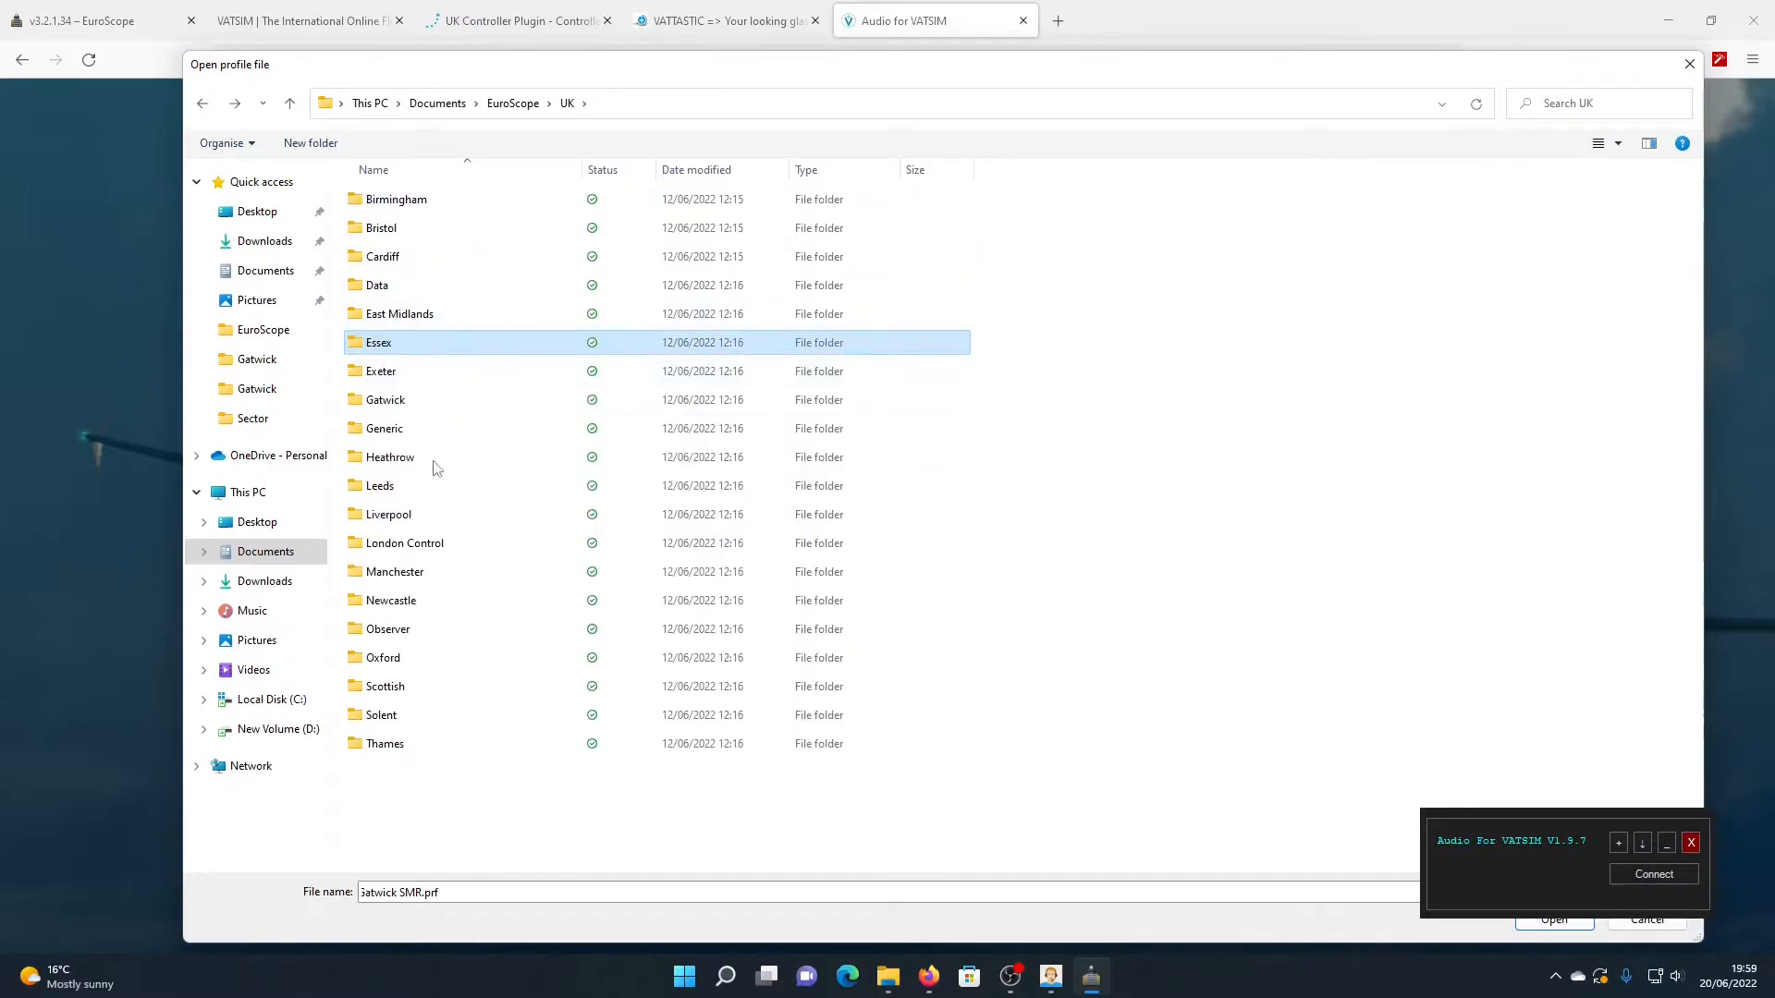
{"action": "double_click", "coordinate": [428, 406]}
{"action": "key", "text": "alt+Left"}
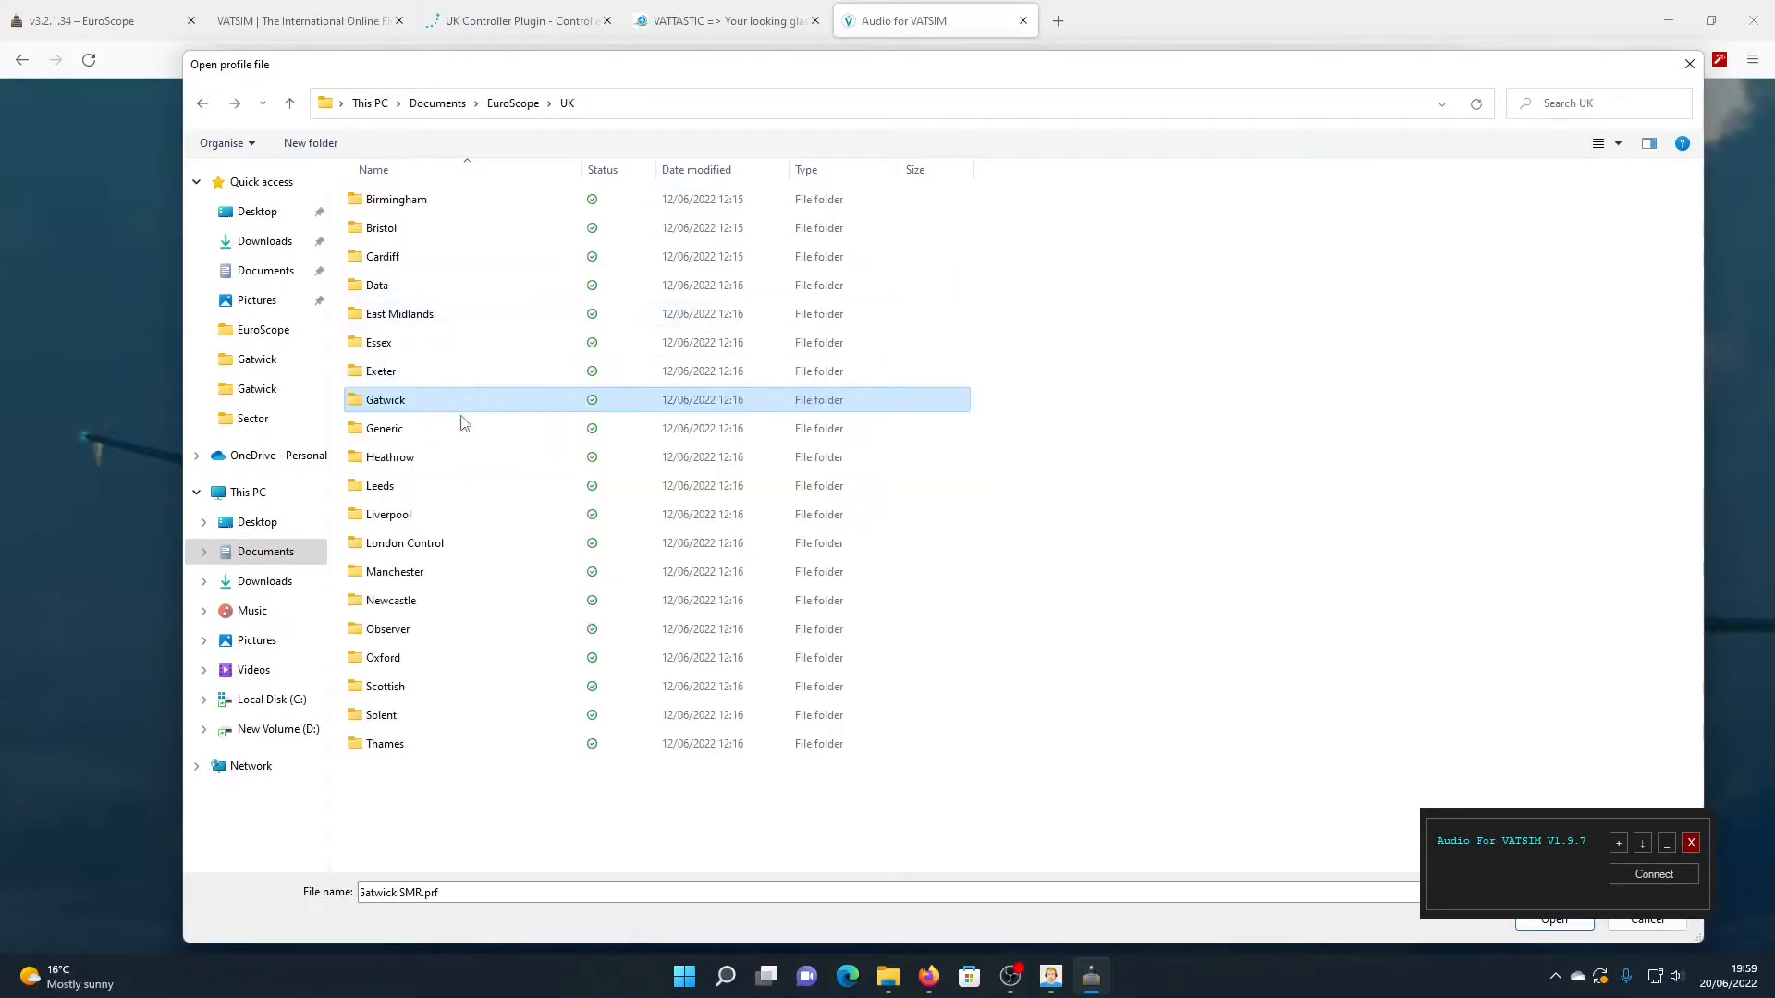
{"action": "double_click", "coordinate": [424, 457]}
{"action": "key", "text": "alt+Left"}
{"action": "double_click", "coordinate": [412, 407]}
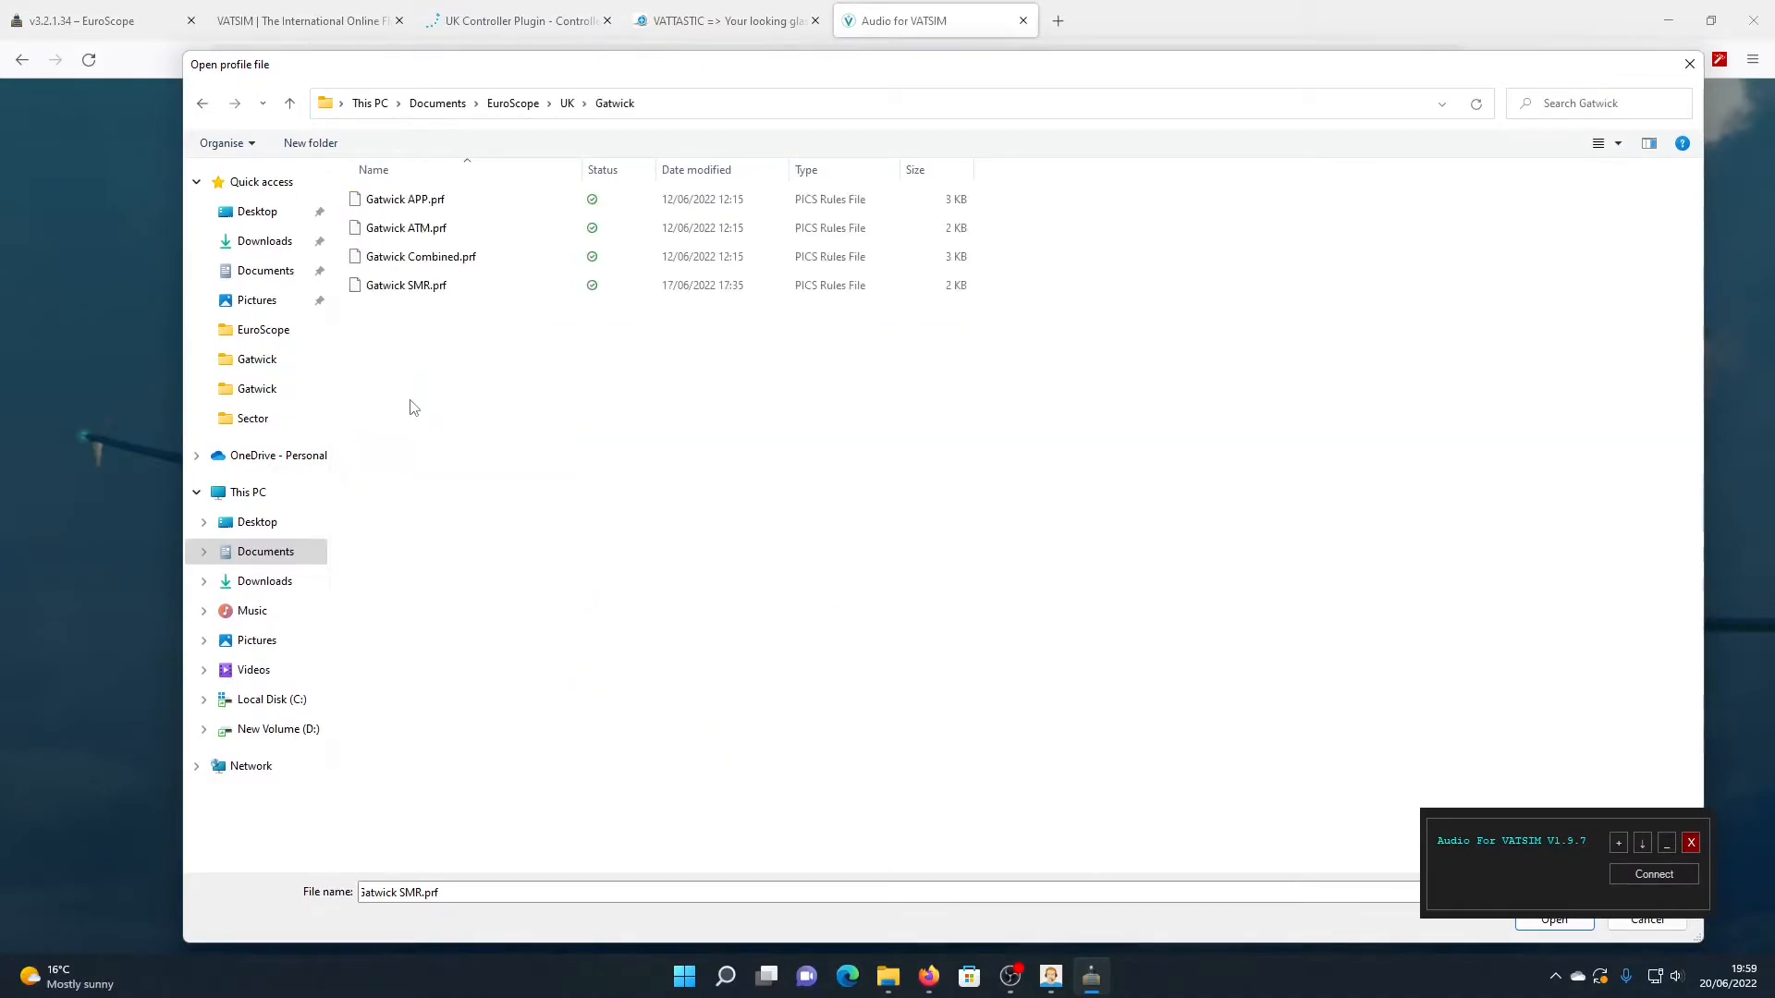
{"action": "double_click", "coordinate": [484, 293]}
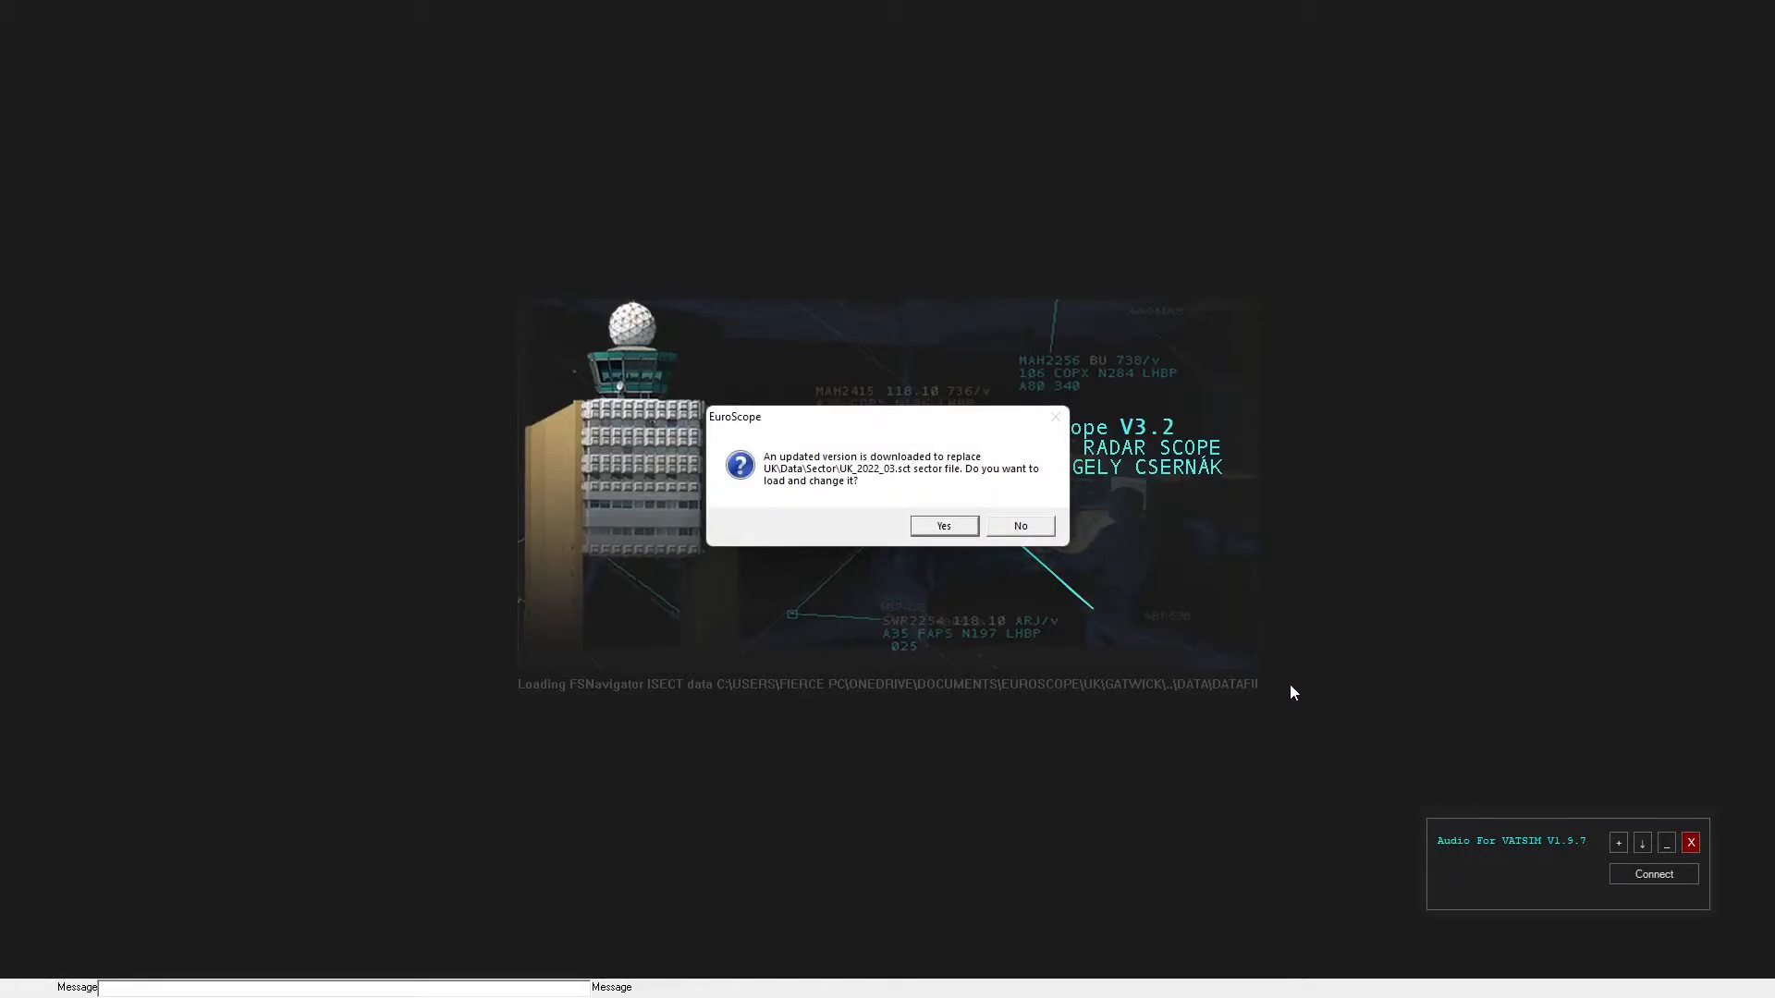
Replace UK_2022_03.sct with the updated UK_2022_06.sct in all ASRs and delete the old sector file
{"action": "left_click_drag", "start_coordinate": [915, 427], "coordinate": [925, 407]}
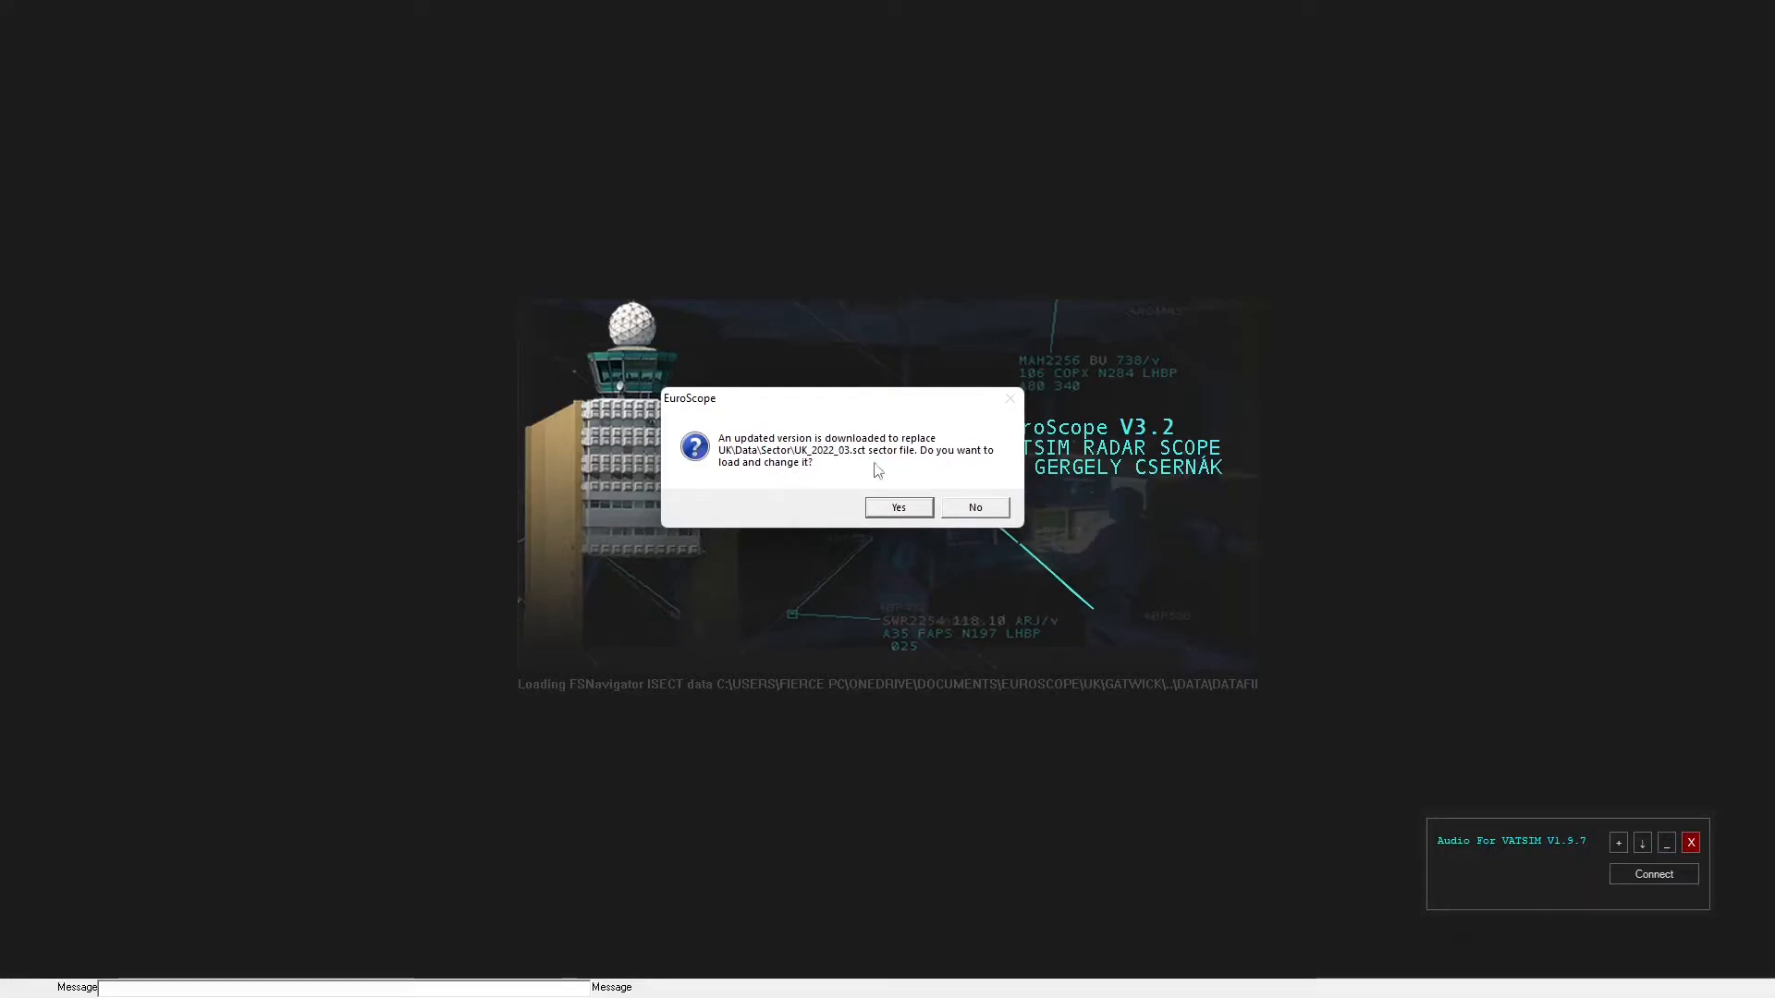
{"action": "left_click", "coordinate": [901, 506]}
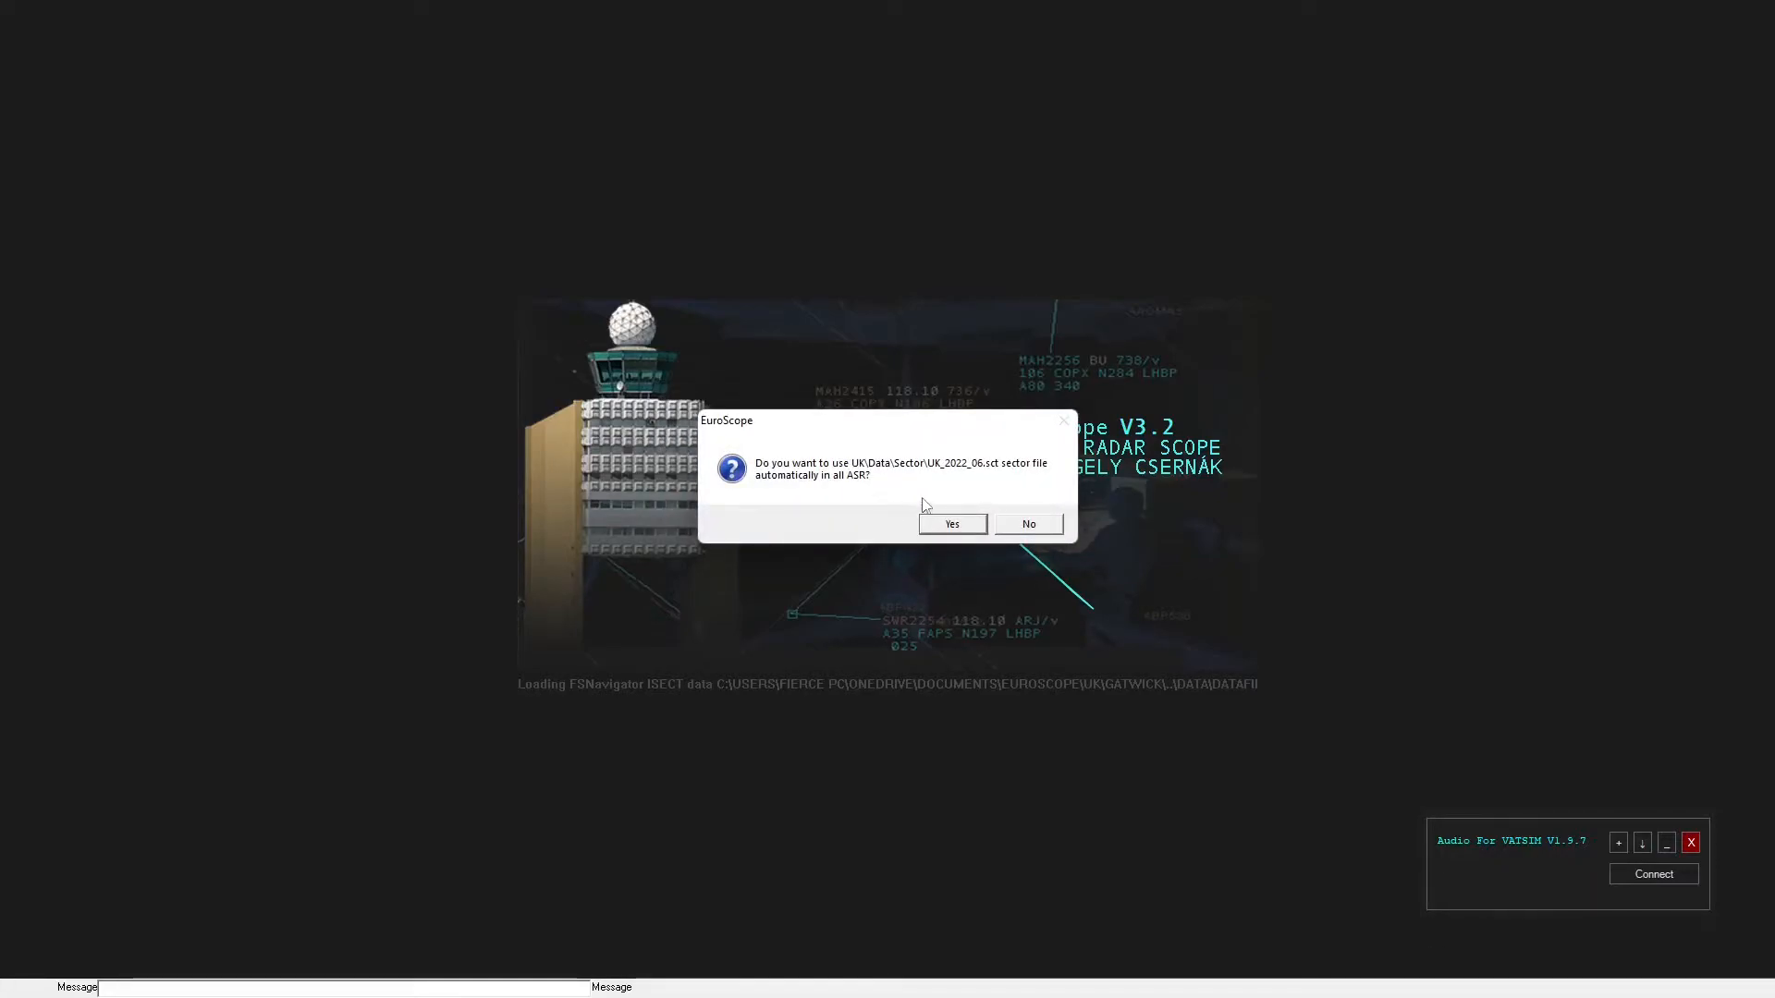
{"action": "left_click", "coordinate": [941, 529]}
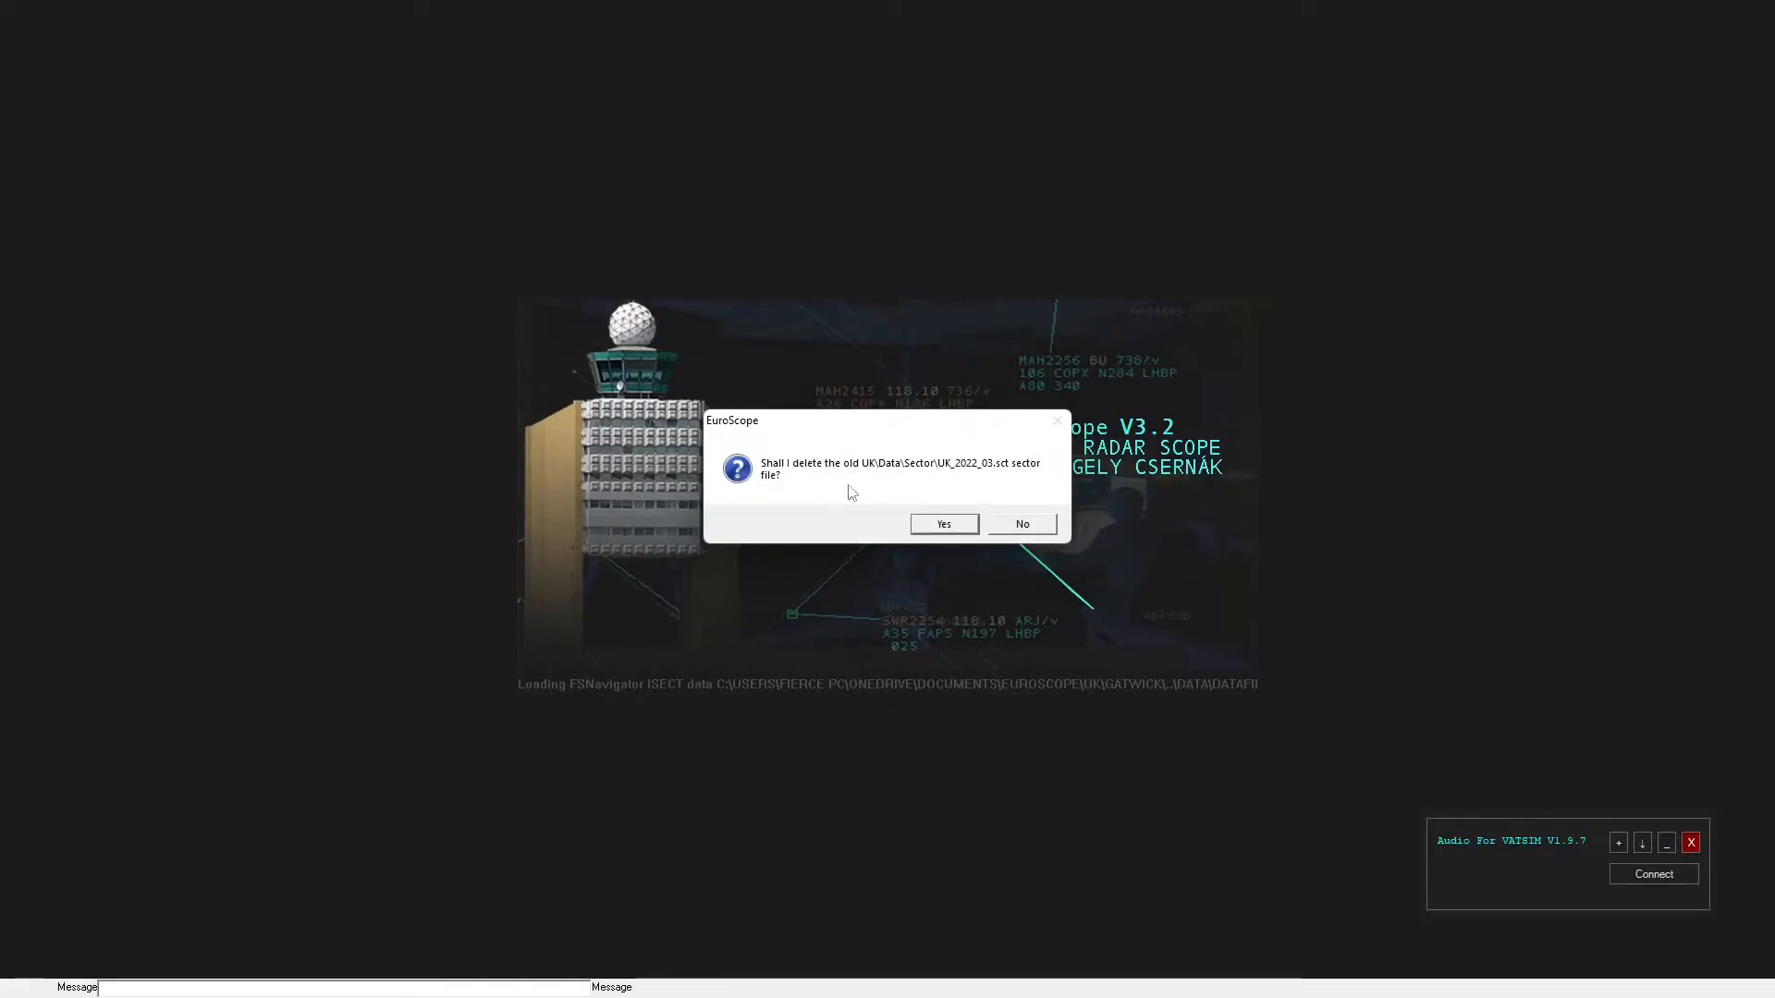
{"action": "left_click", "coordinate": [964, 529]}
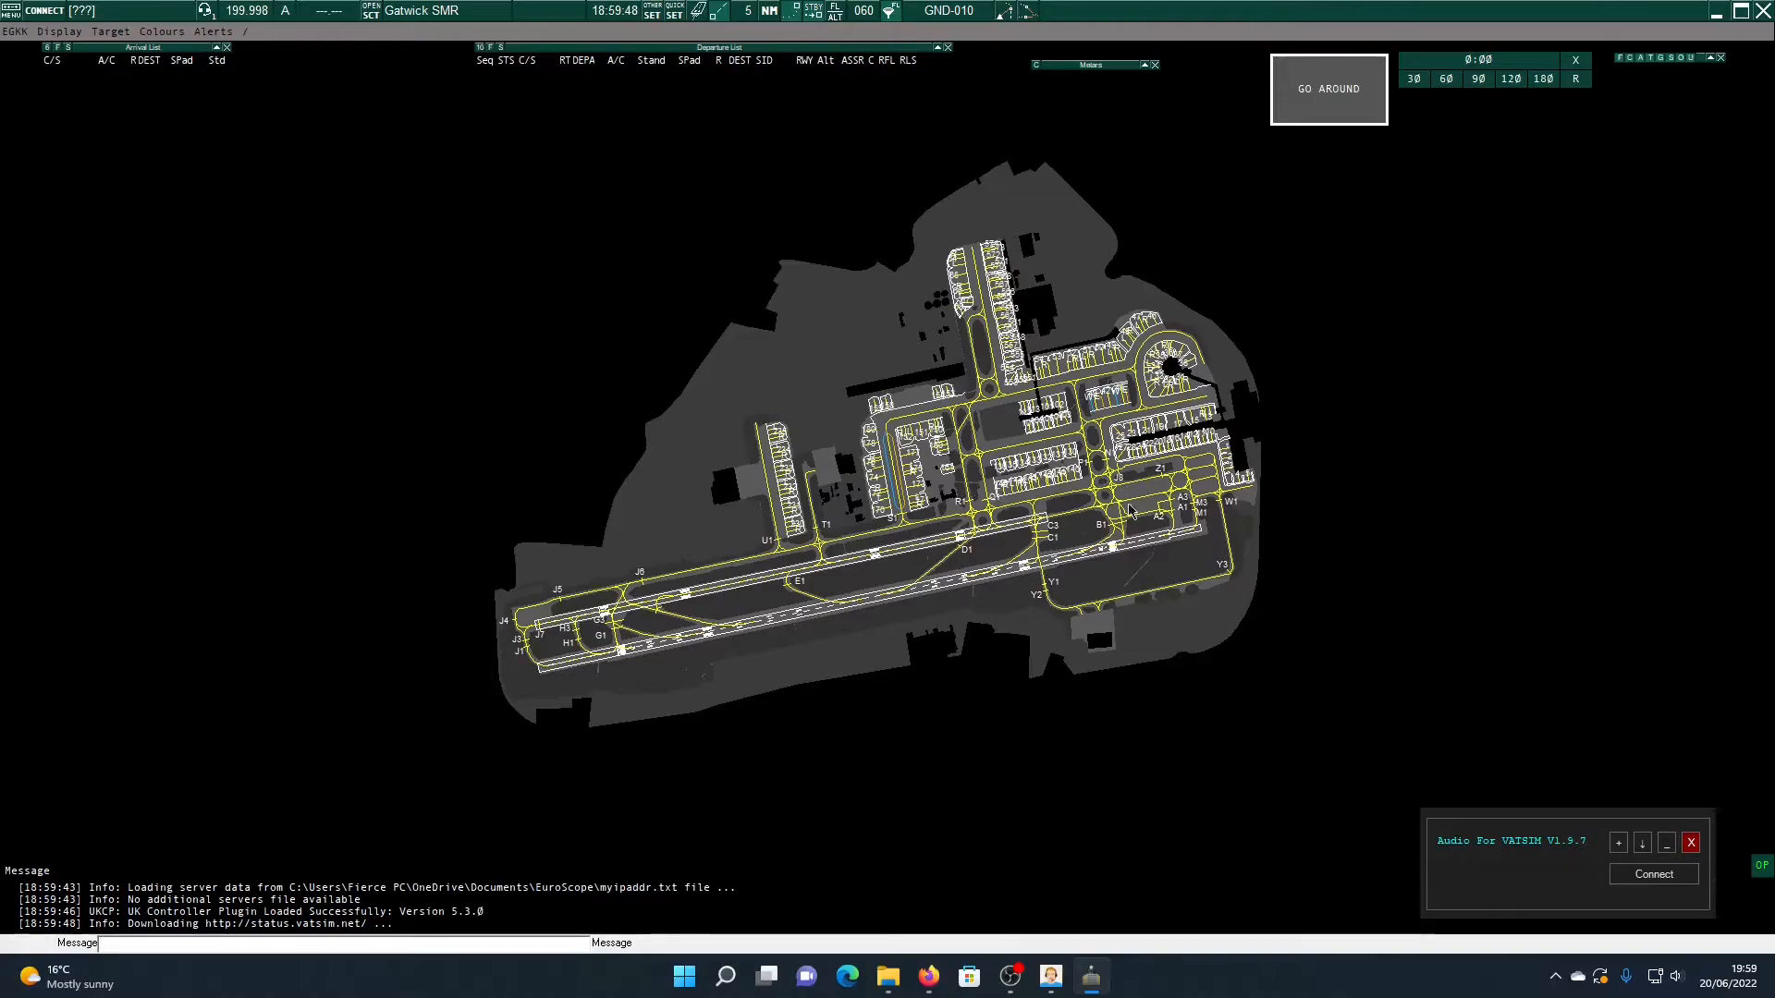
Look through the UK Controller Plugin options list, keeping the Audio for VATSIM window out of its way
{"action": "scroll", "coordinate": [1175, 398], "scroll_direction": "down", "scroll_amount": 1}
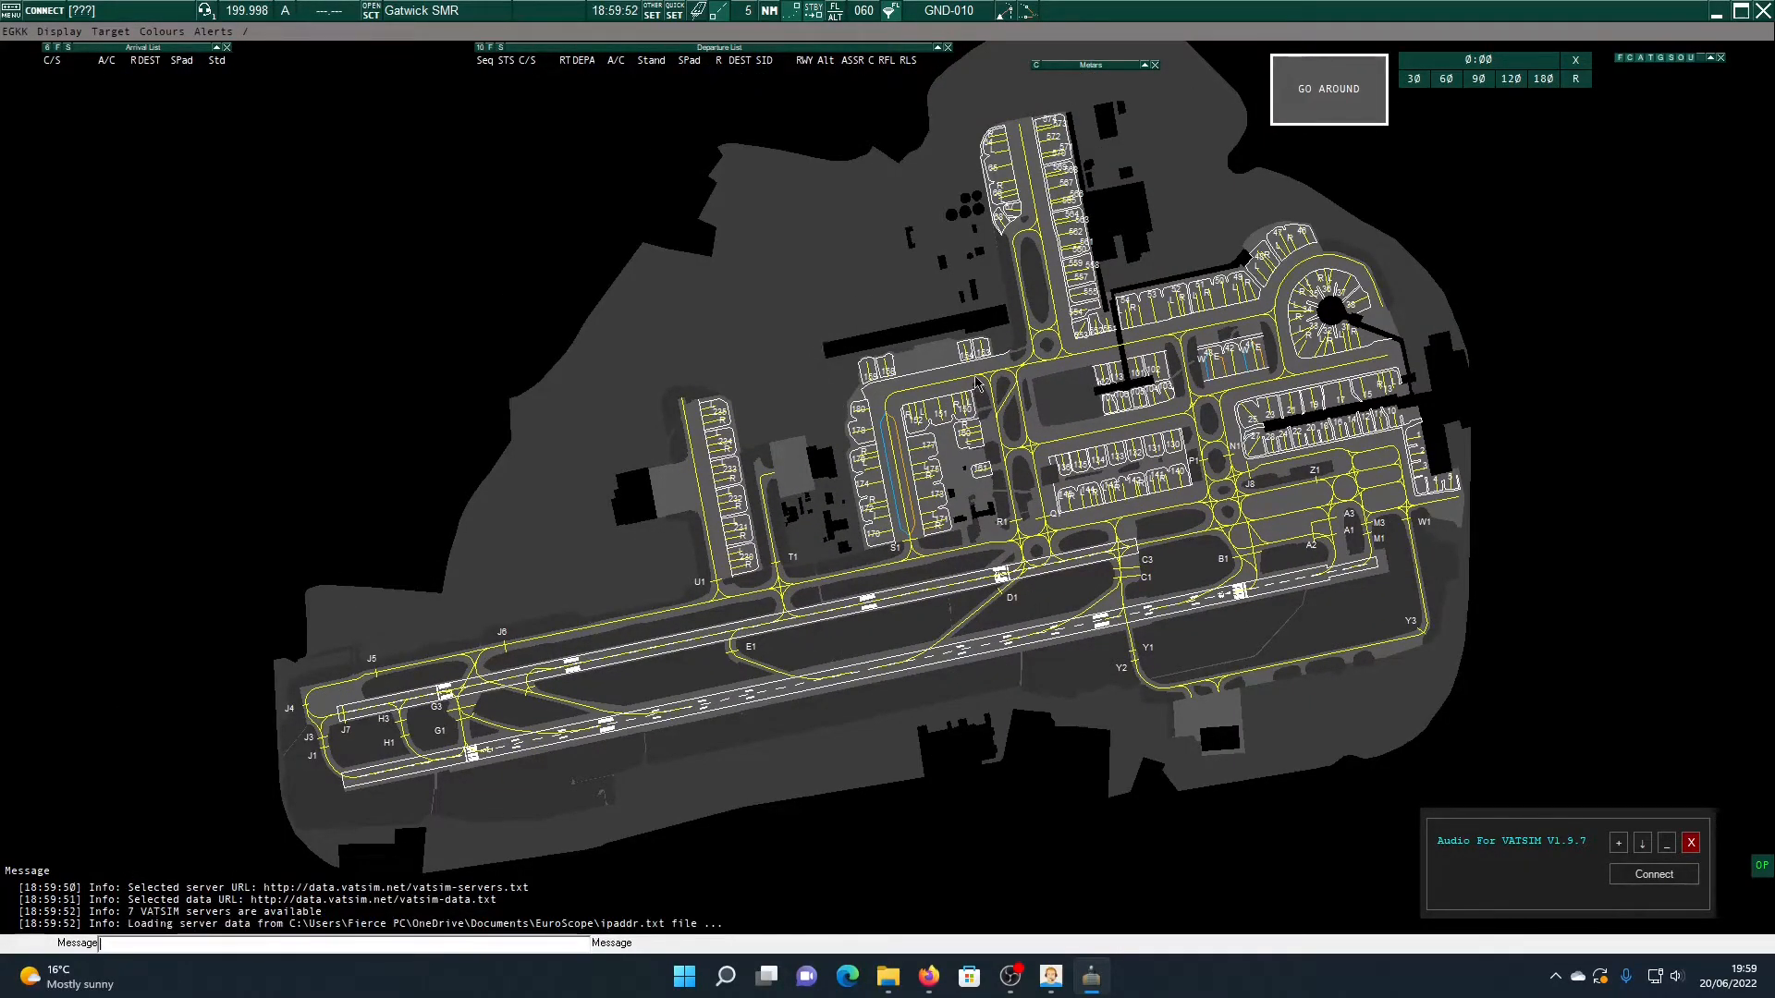
{"action": "left_click_drag", "start_coordinate": [1564, 832], "coordinate": [1513, 830]}
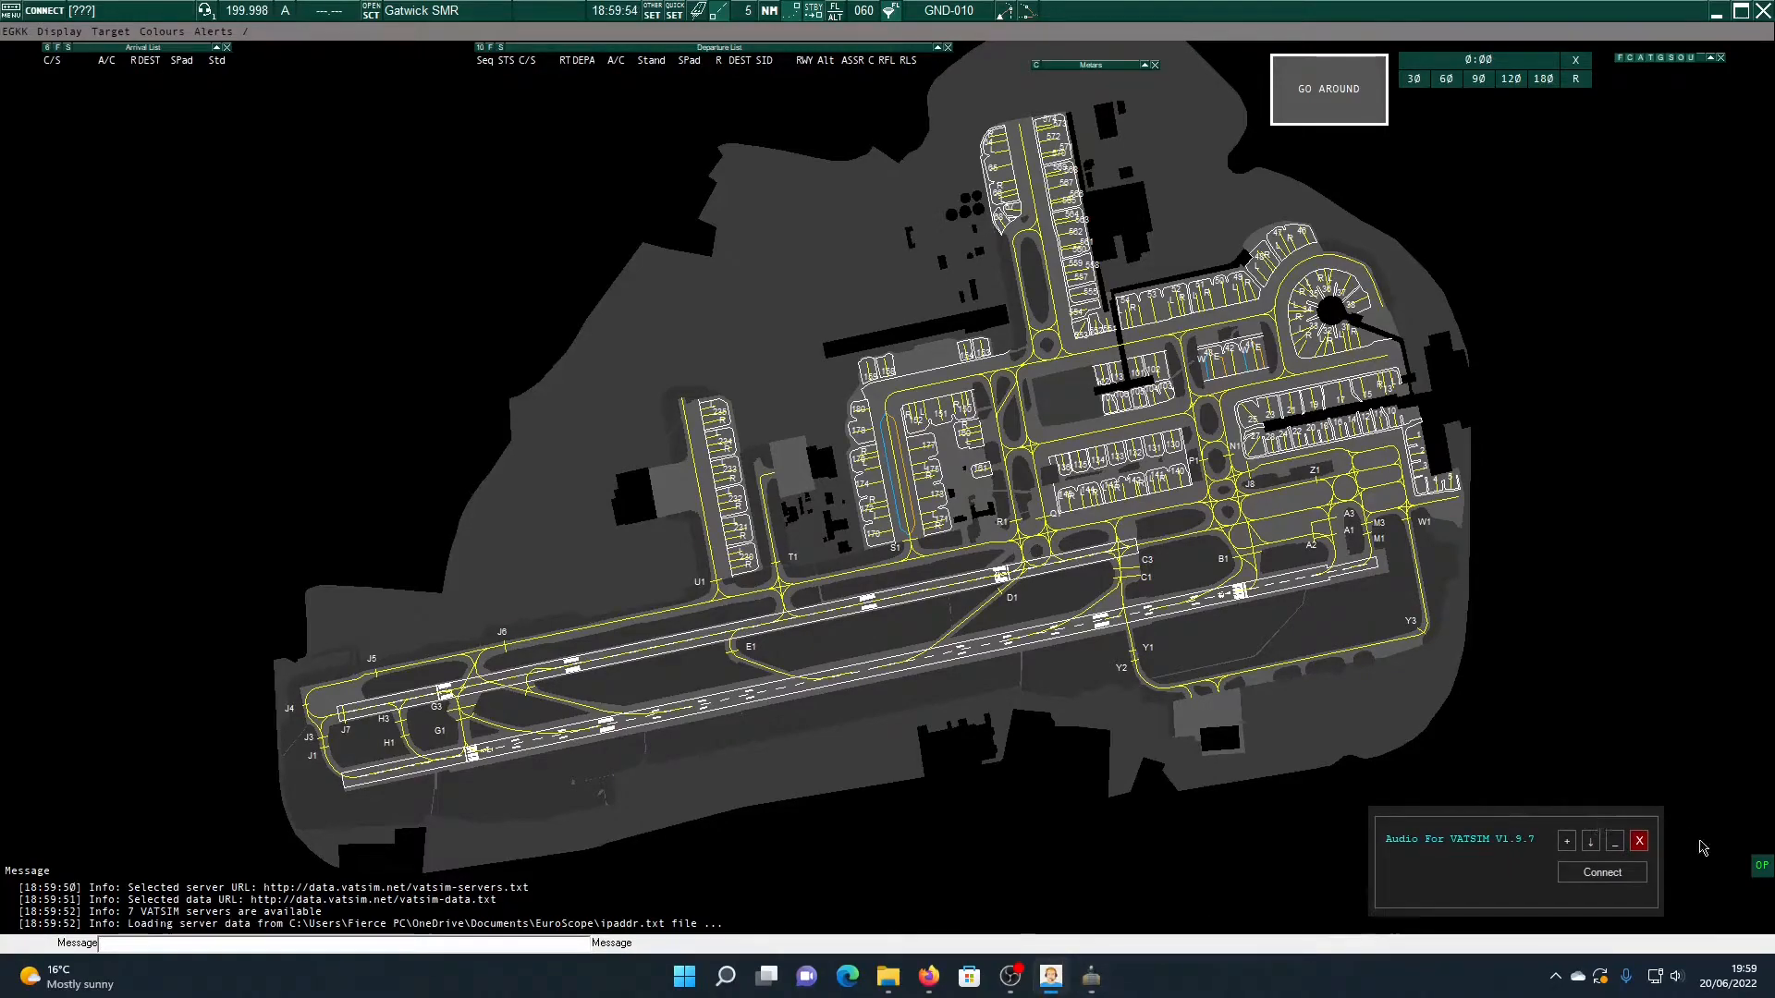
{"action": "left_click", "coordinate": [1768, 873]}
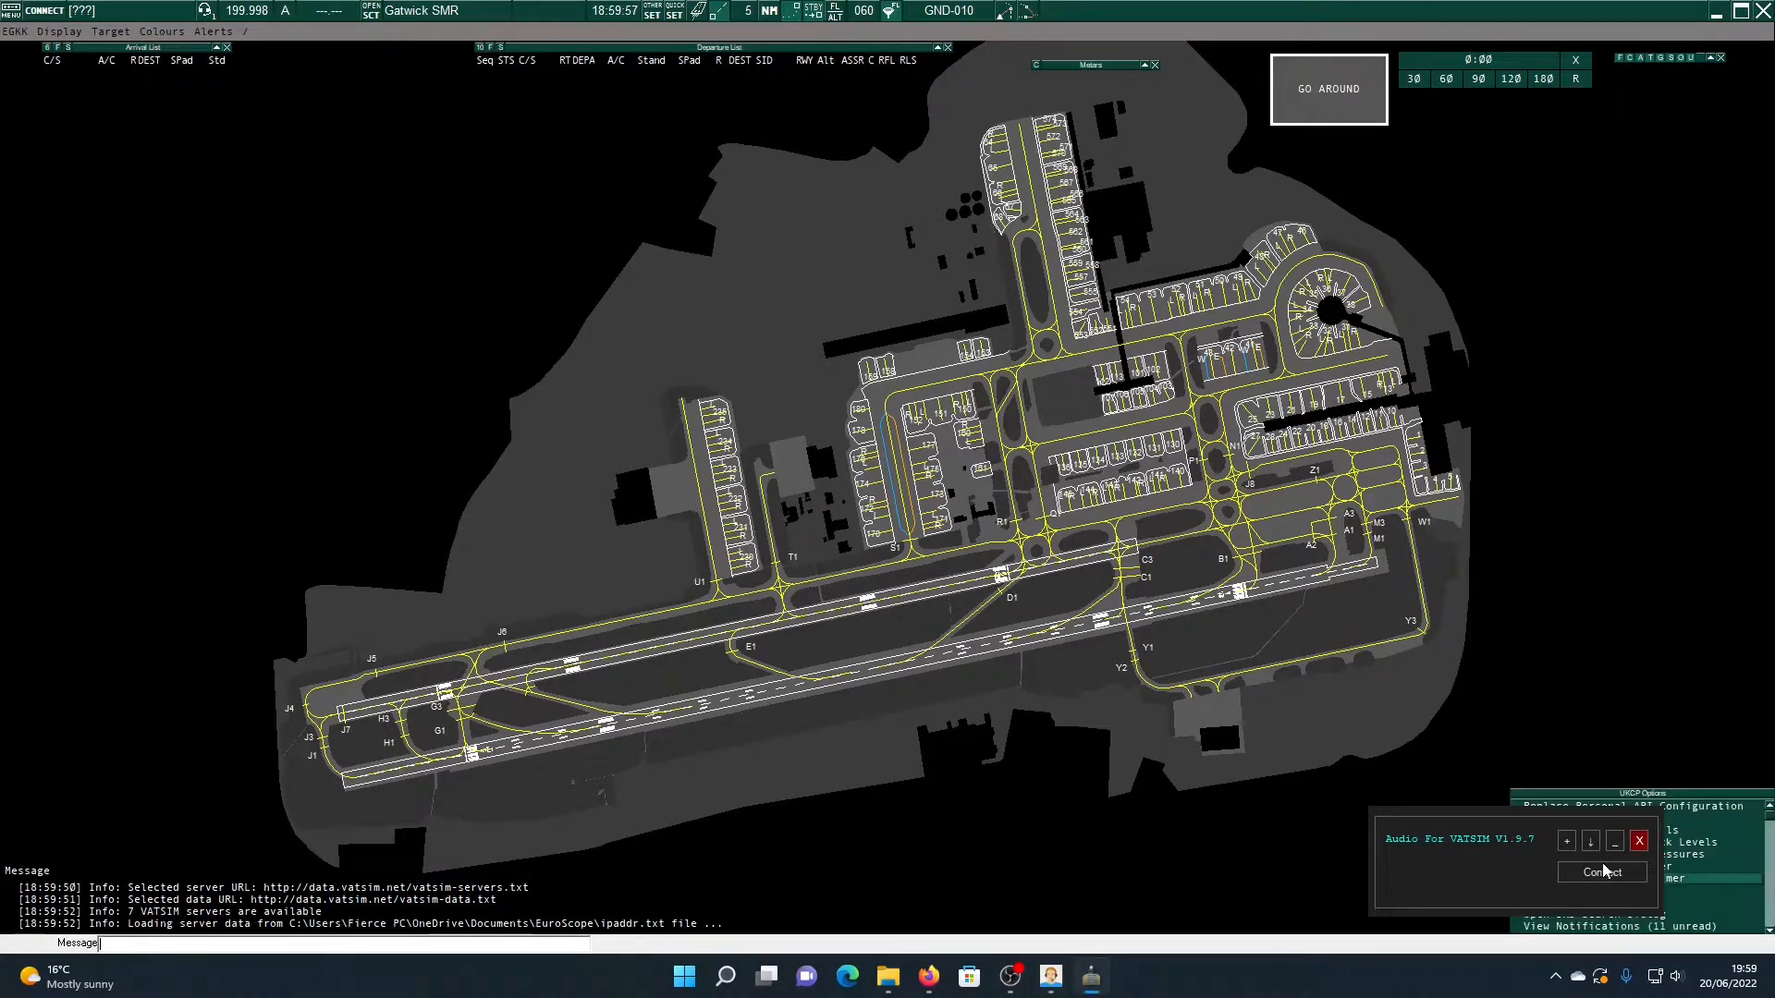
{"action": "left_click_drag", "start_coordinate": [1501, 826], "coordinate": [1191, 717]}
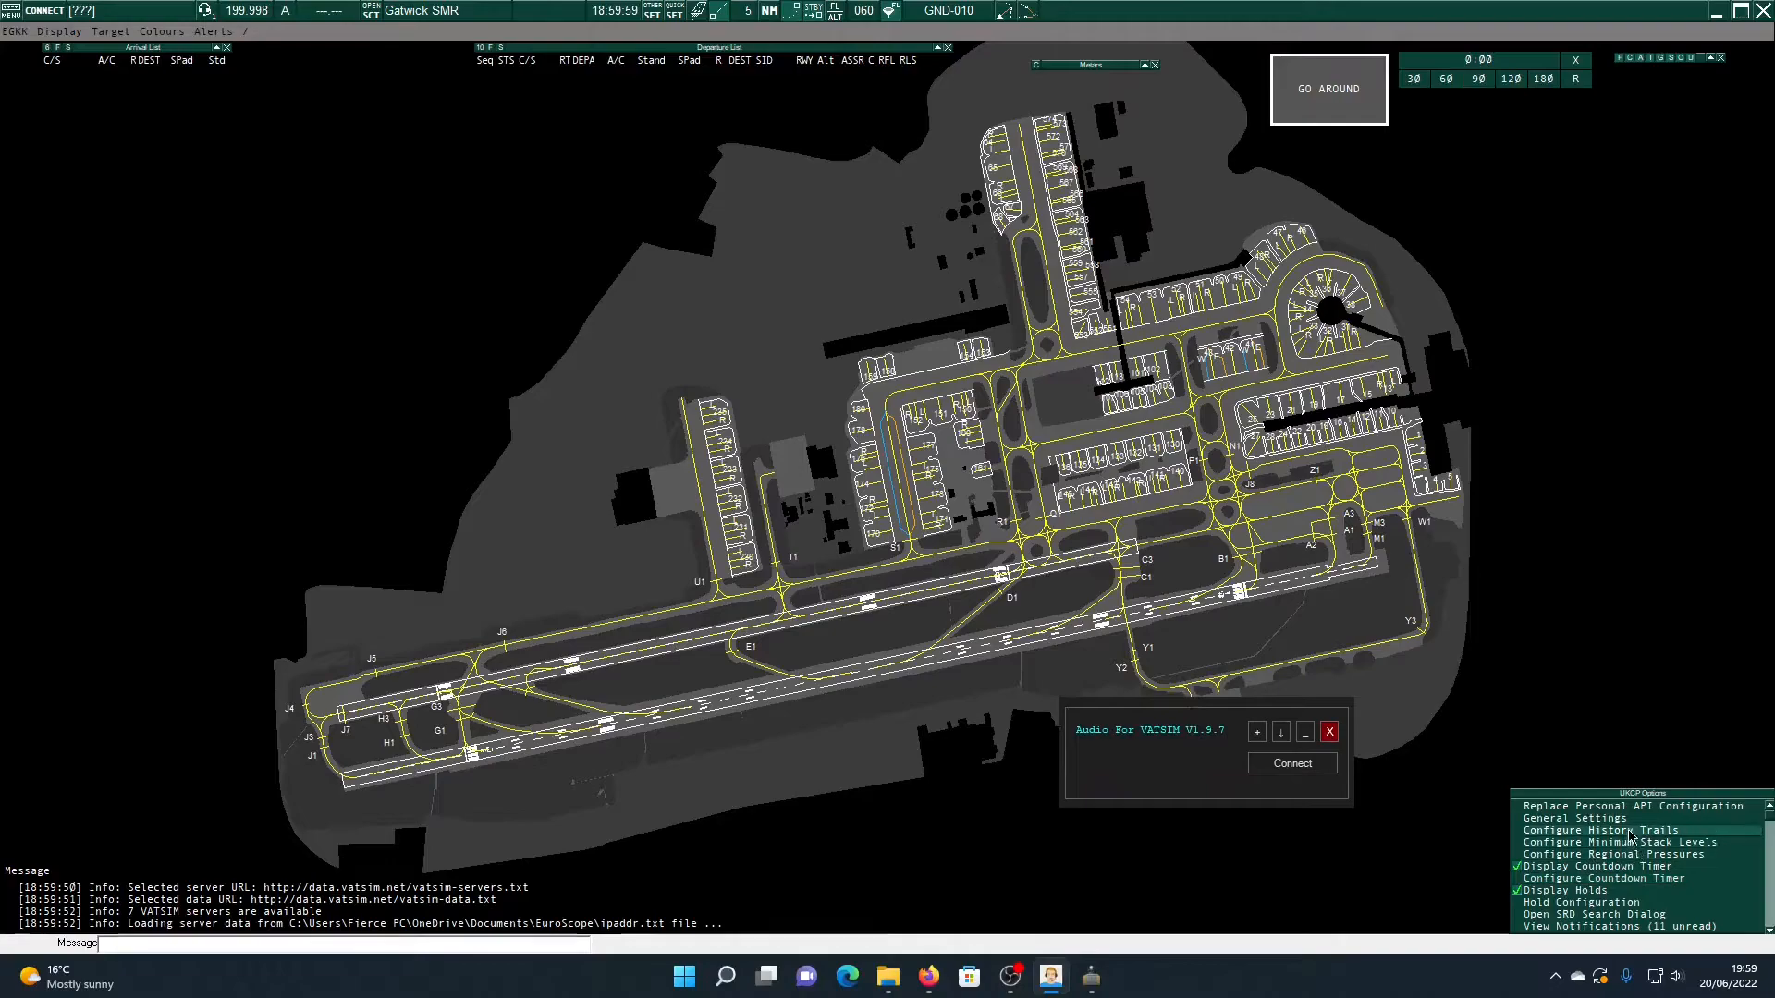
{"action": "scroll", "coordinate": [1664, 846], "scroll_direction": "down", "scroll_amount": 1}
{"action": "scroll", "coordinate": [1664, 846], "scroll_direction": "down", "scroll_amount": 3}
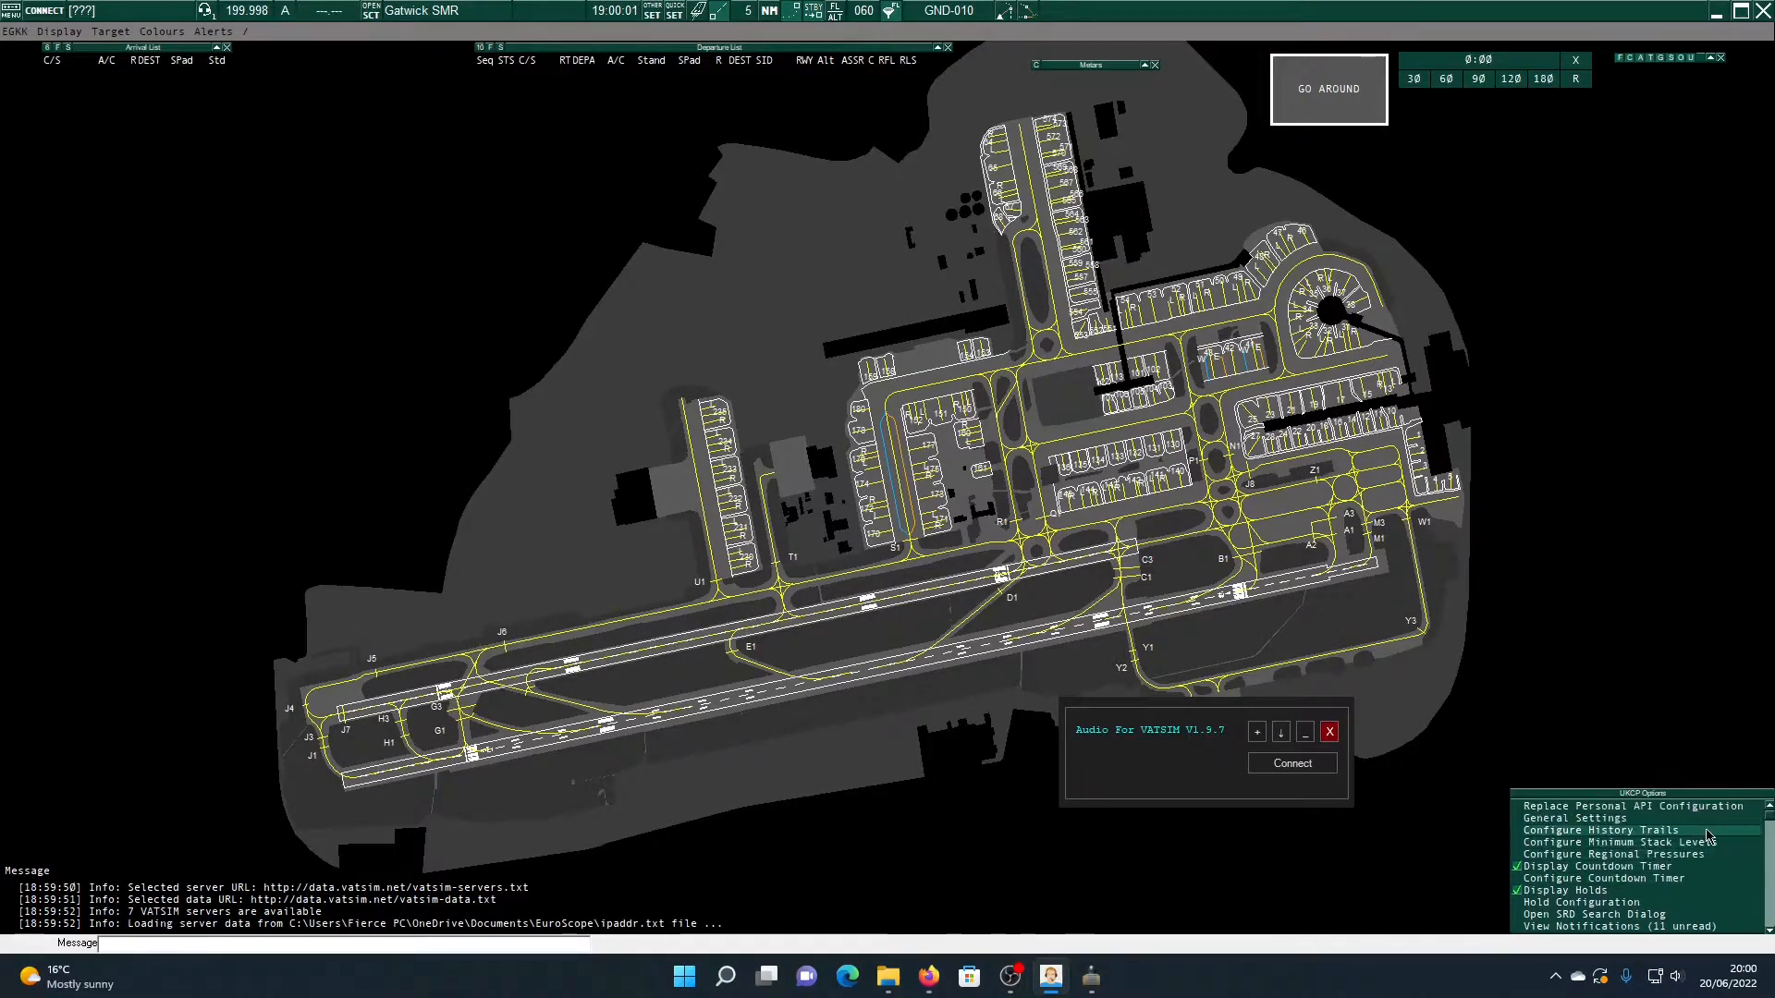
{"action": "scroll", "coordinate": [1719, 860], "scroll_direction": "up", "scroll_amount": 3}
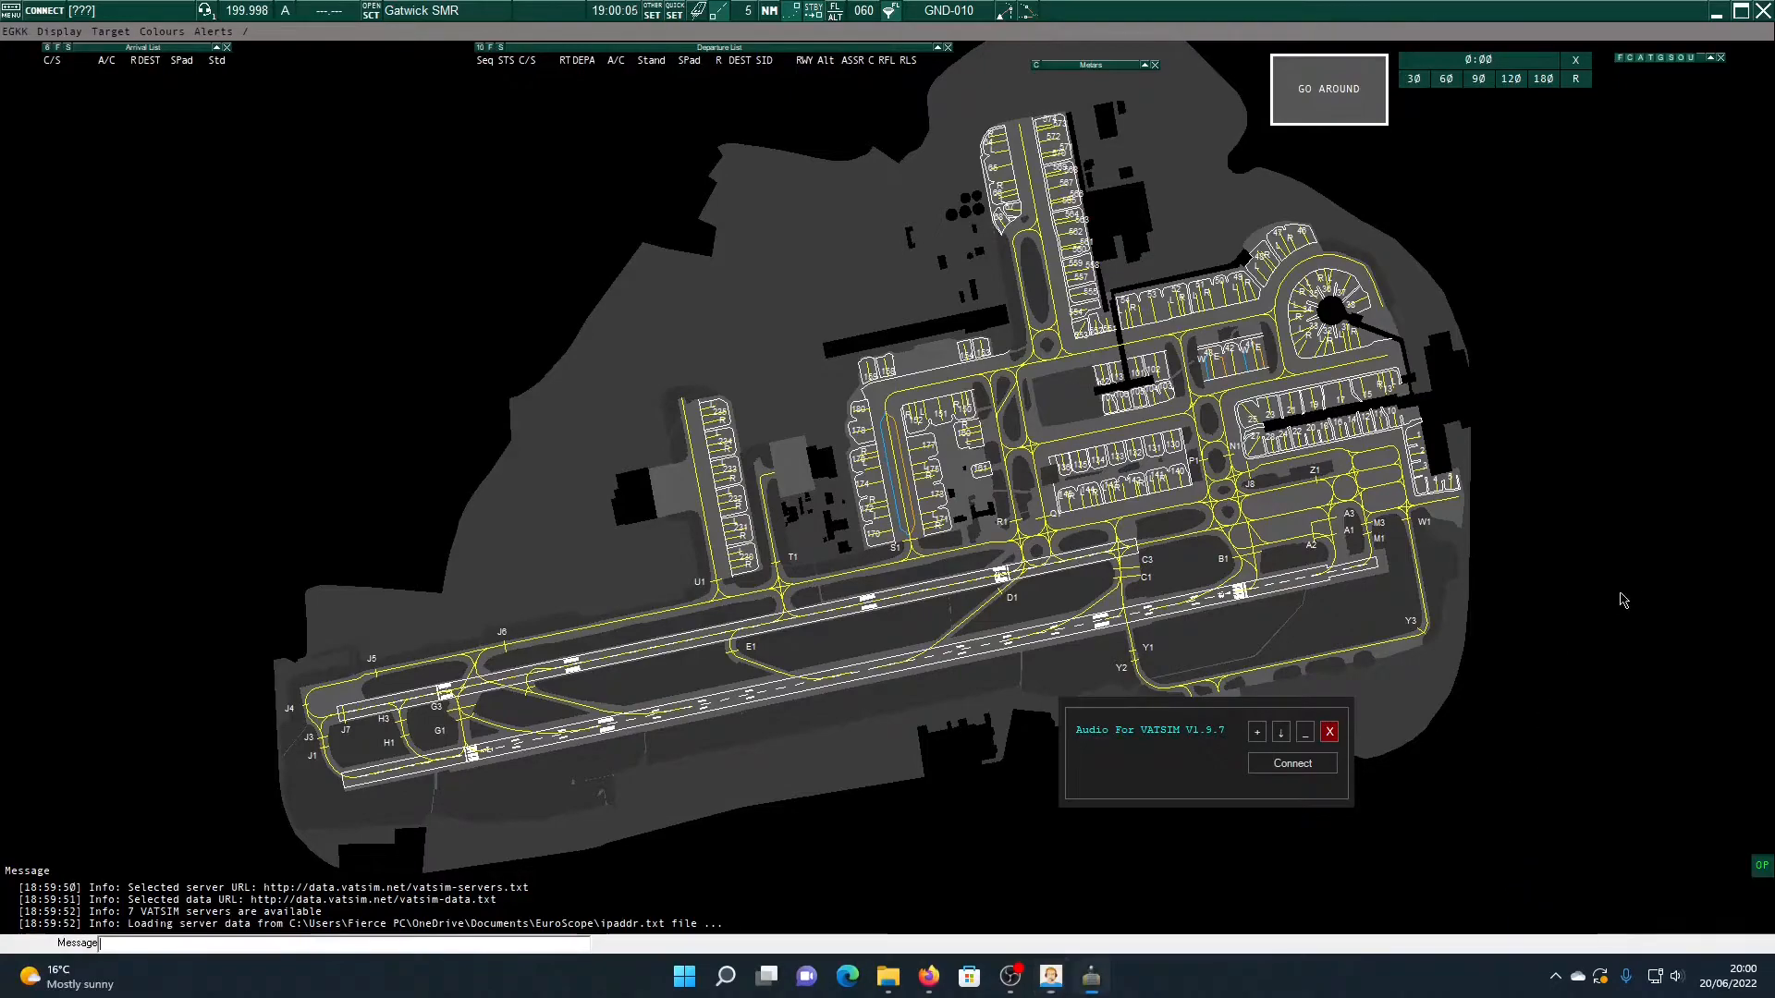
{"action": "left_click_drag", "start_coordinate": [1120, 716], "coordinate": [1489, 823]}
{"action": "left_click", "coordinate": [1385, 704]}
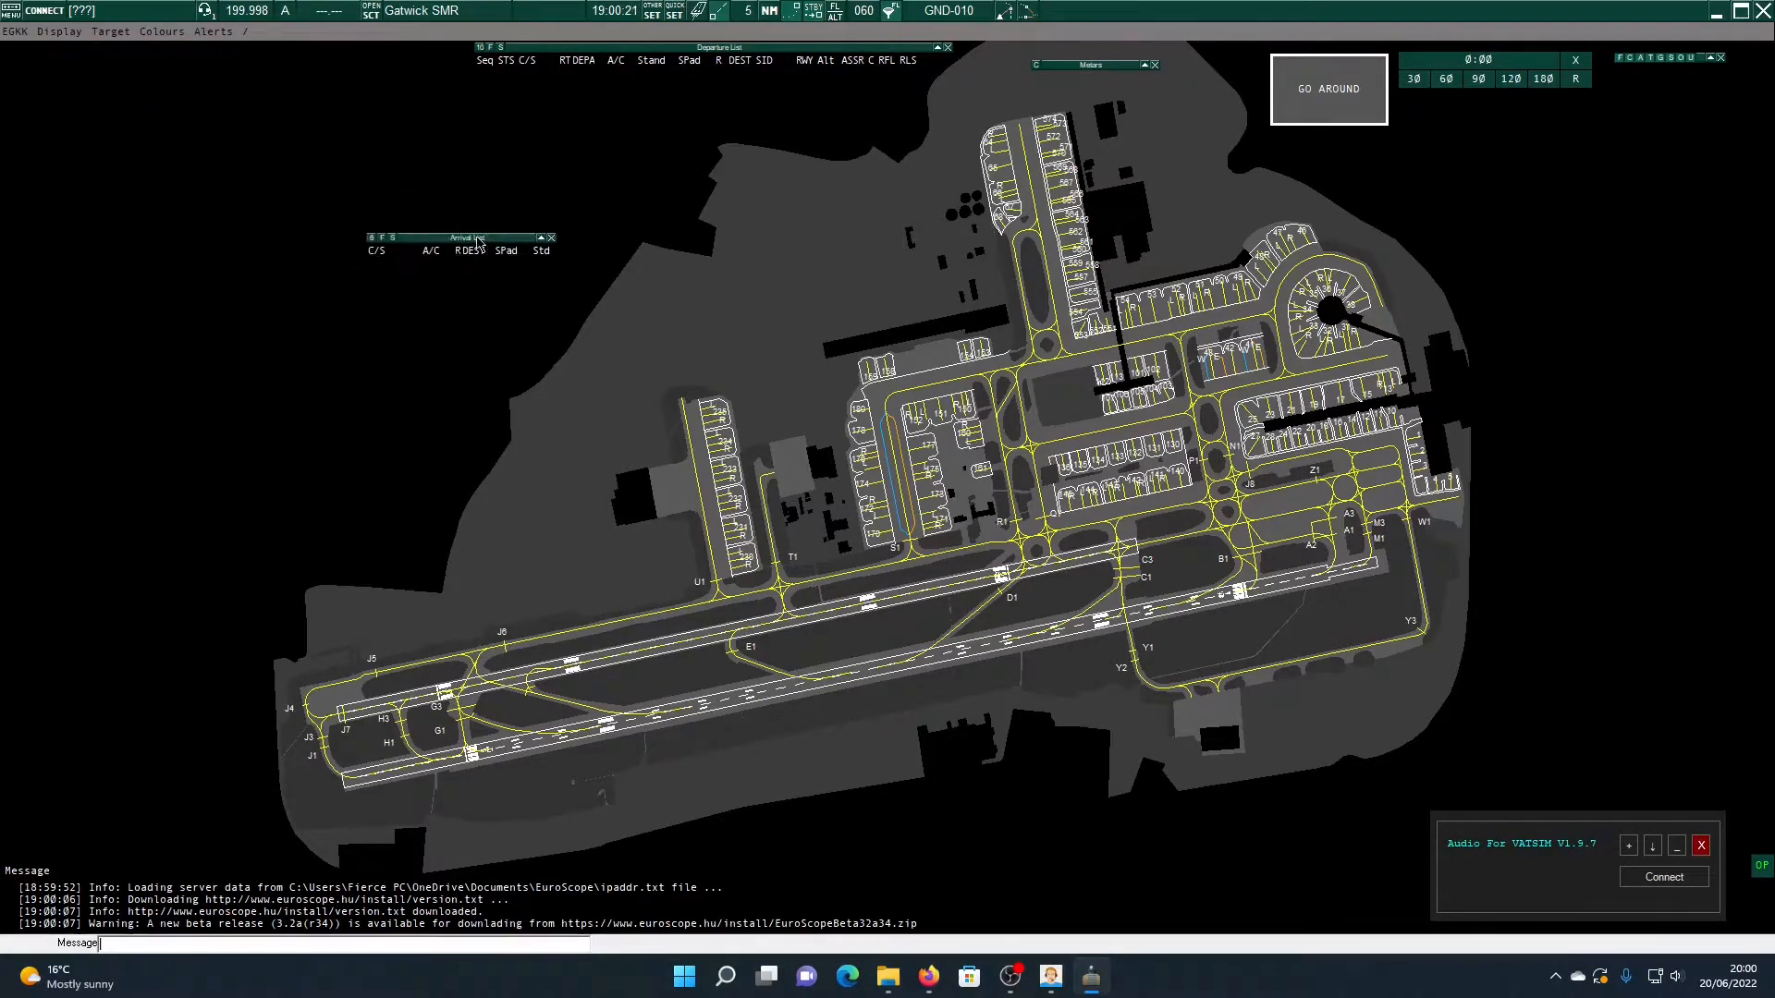
Rearrange the Arrival List, the Metars list and the Go Around box along the upper edge of the radar display
{"action": "mouse_move", "coordinate": [141, 53]}
{"action": "left_mouse_down"}
{"action": "mouse_move", "coordinate": [127, 79]}
{"action": "mouse_move", "coordinate": [110, 53]}
{"action": "left_mouse_up"}
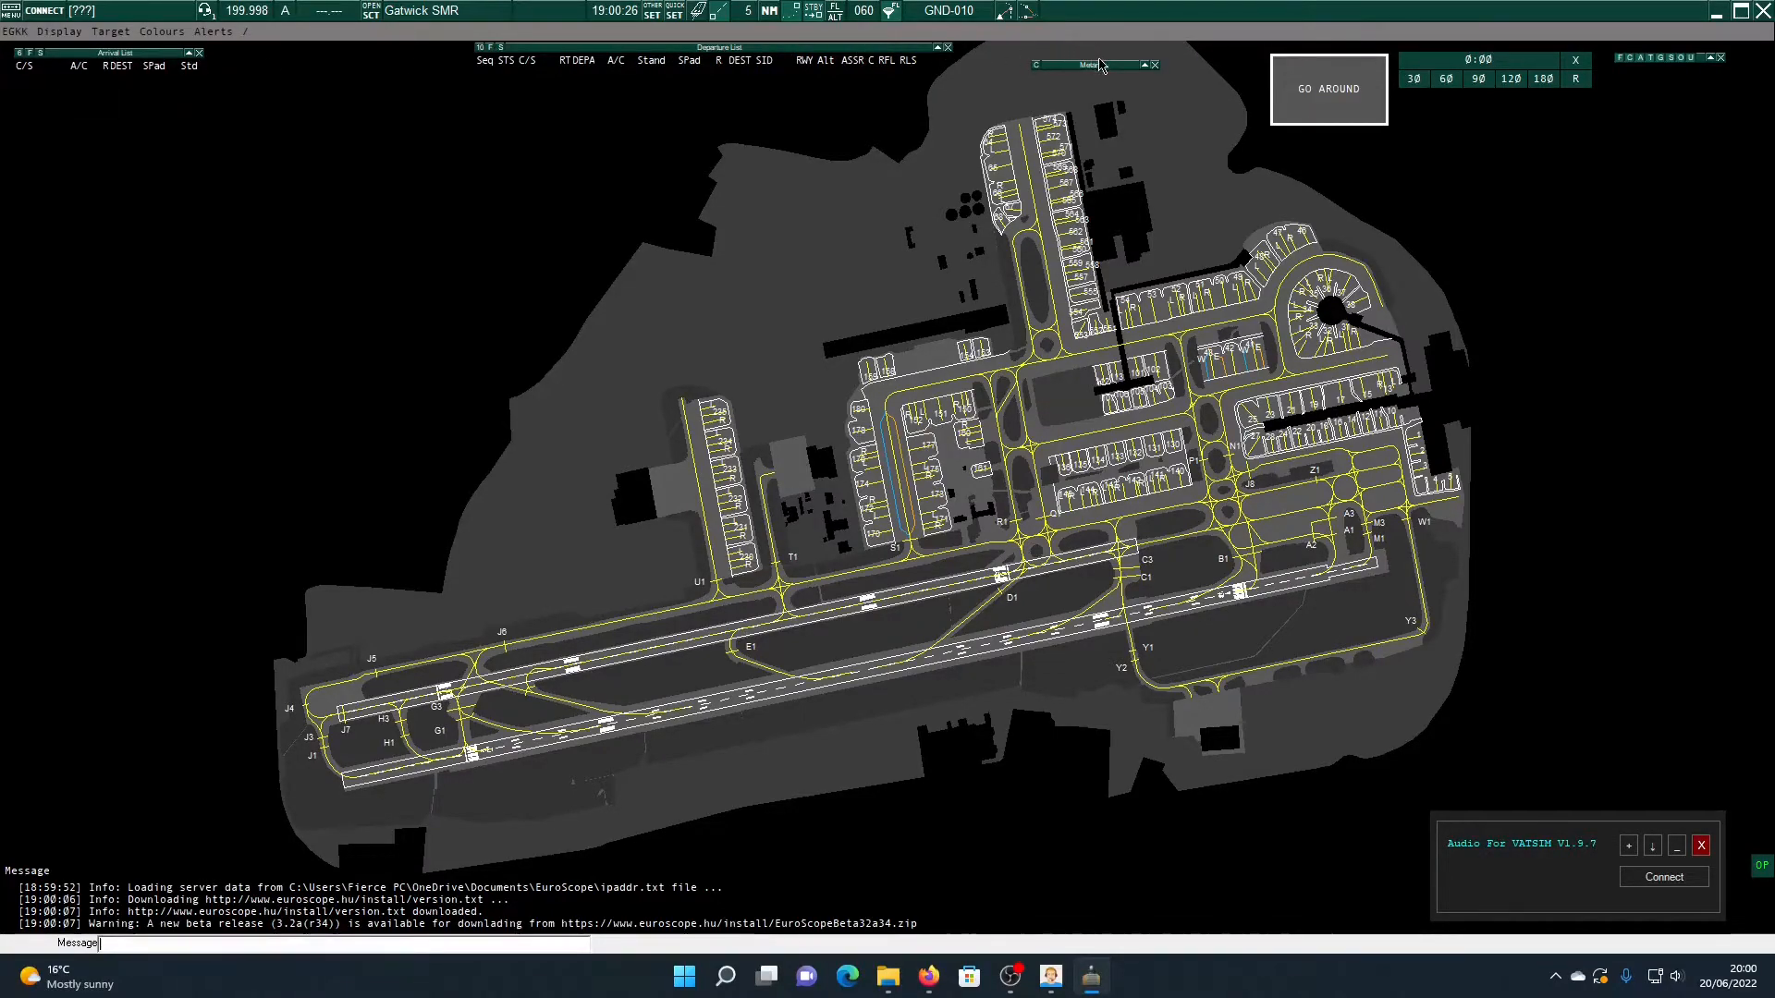
{"action": "left_click_drag", "start_coordinate": [1101, 65], "coordinate": [1130, 63]}
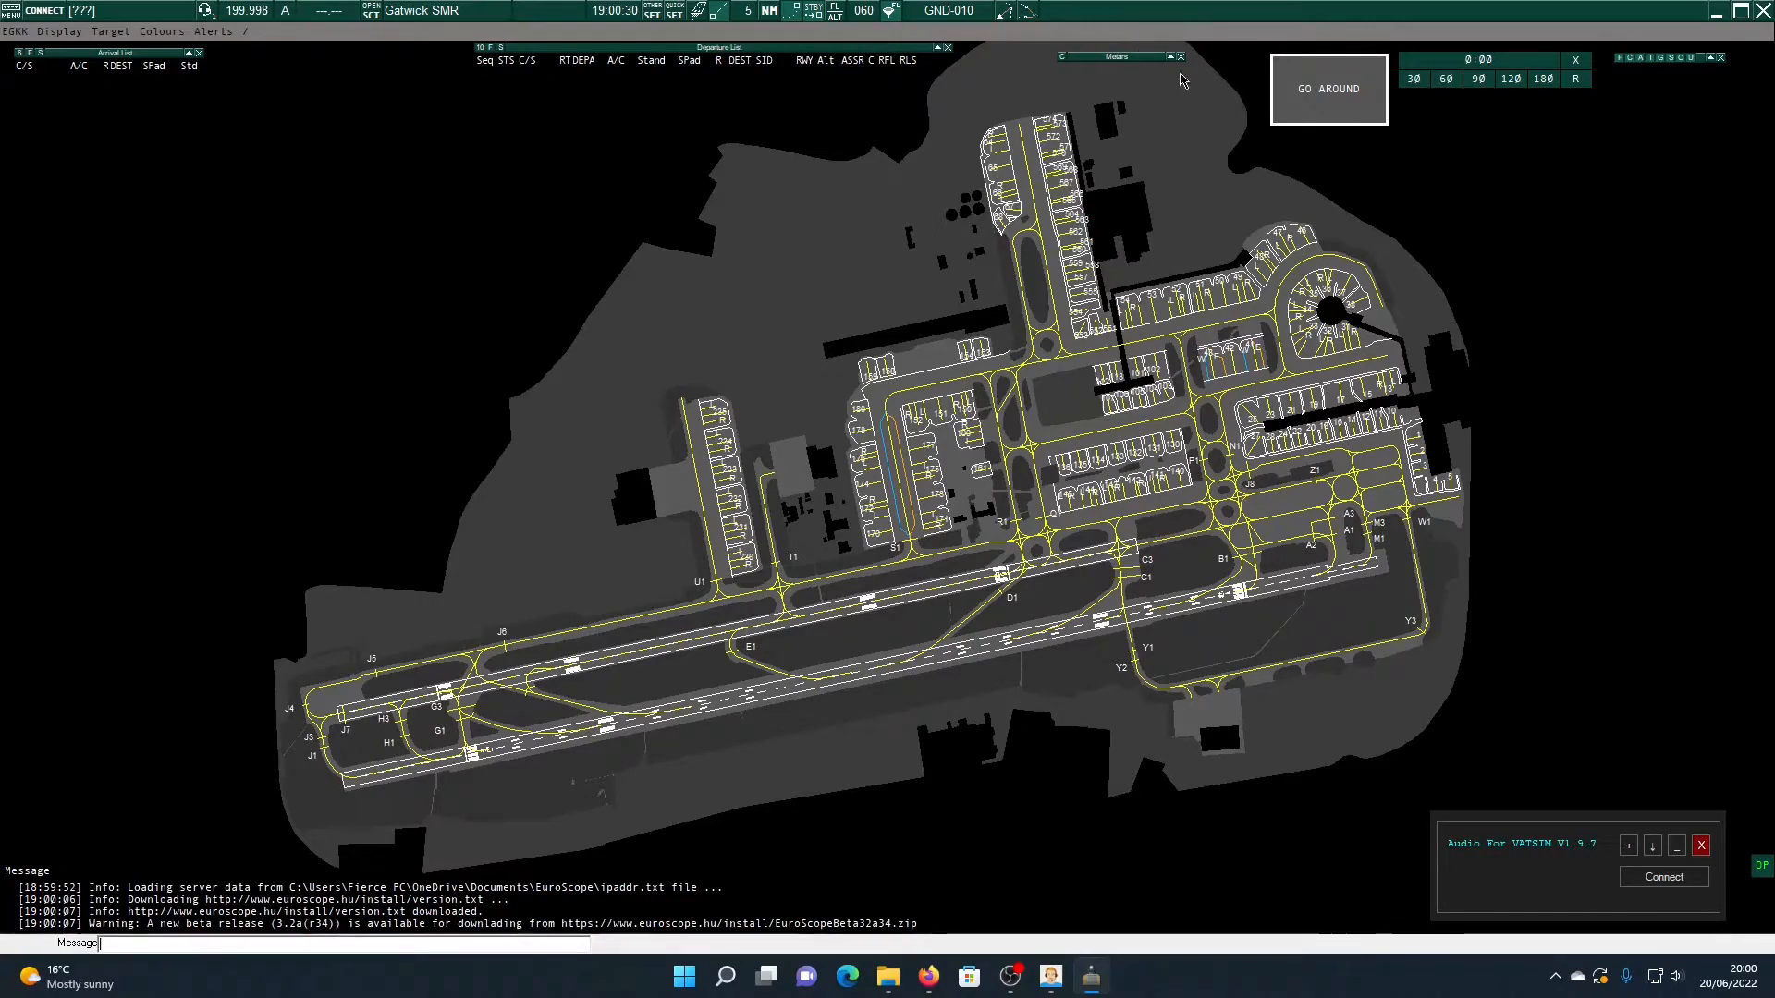
{"action": "left_click_drag", "start_coordinate": [1336, 74], "coordinate": [1334, 77]}
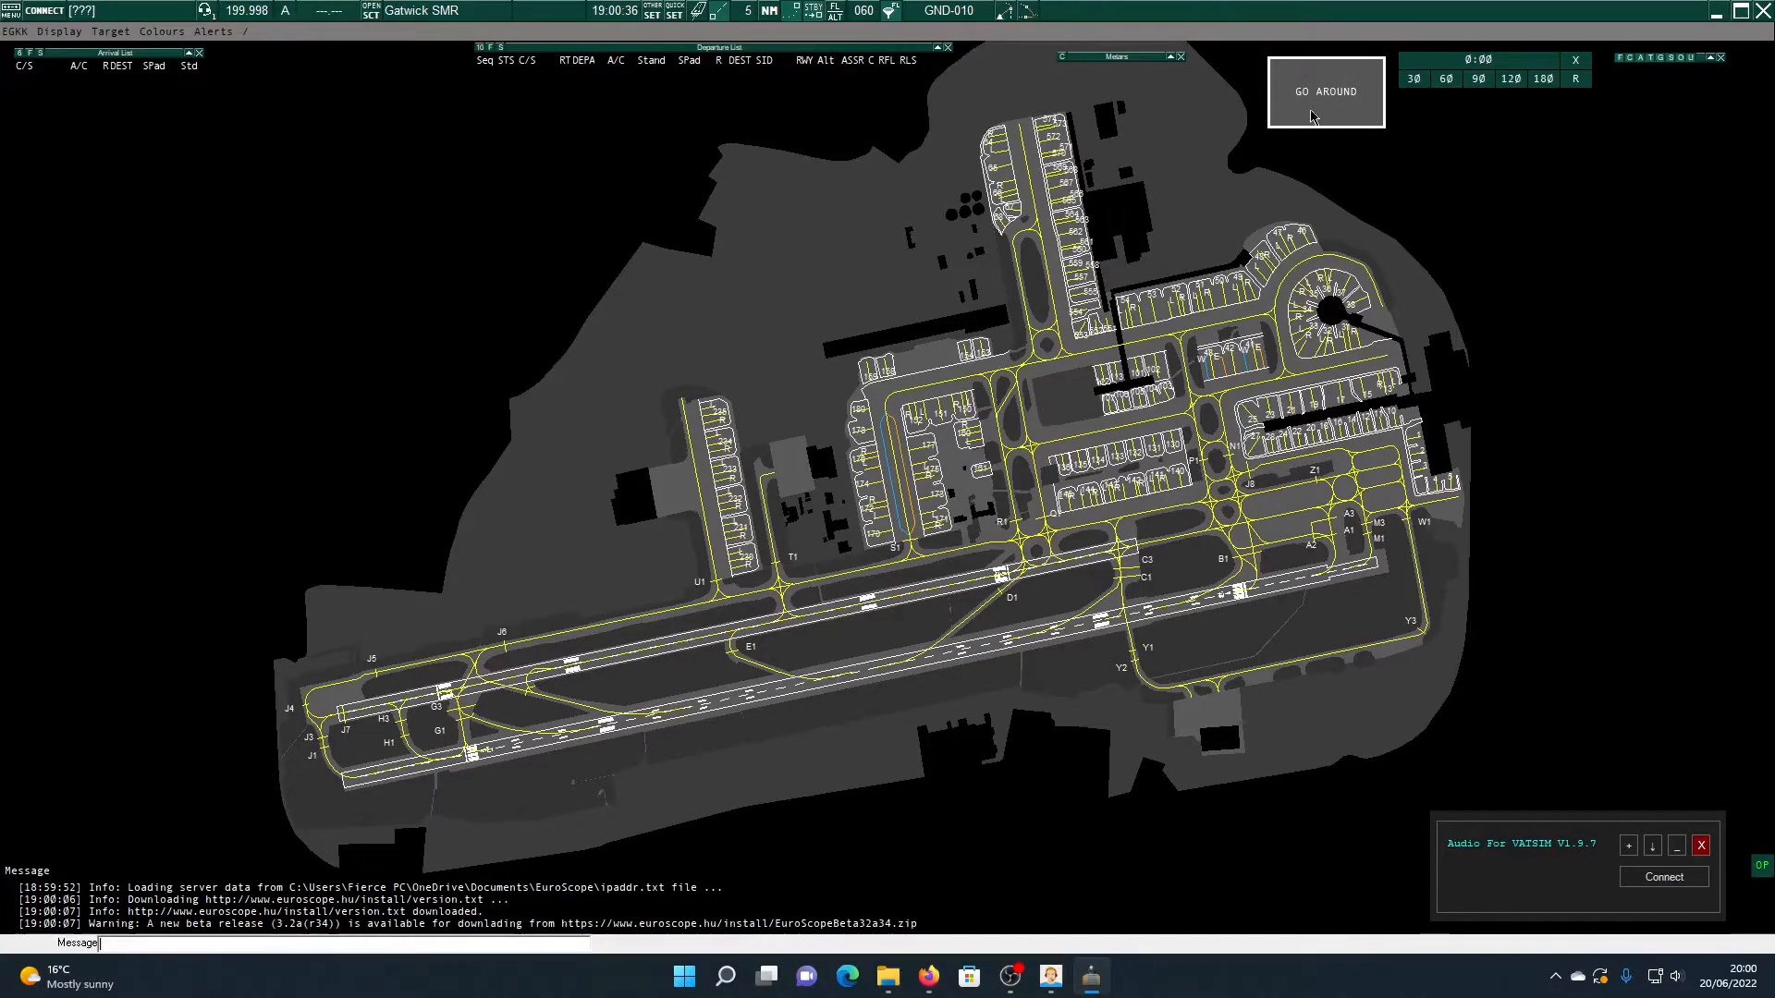
{"action": "left_click_drag", "start_coordinate": [1317, 71], "coordinate": [1310, 70]}
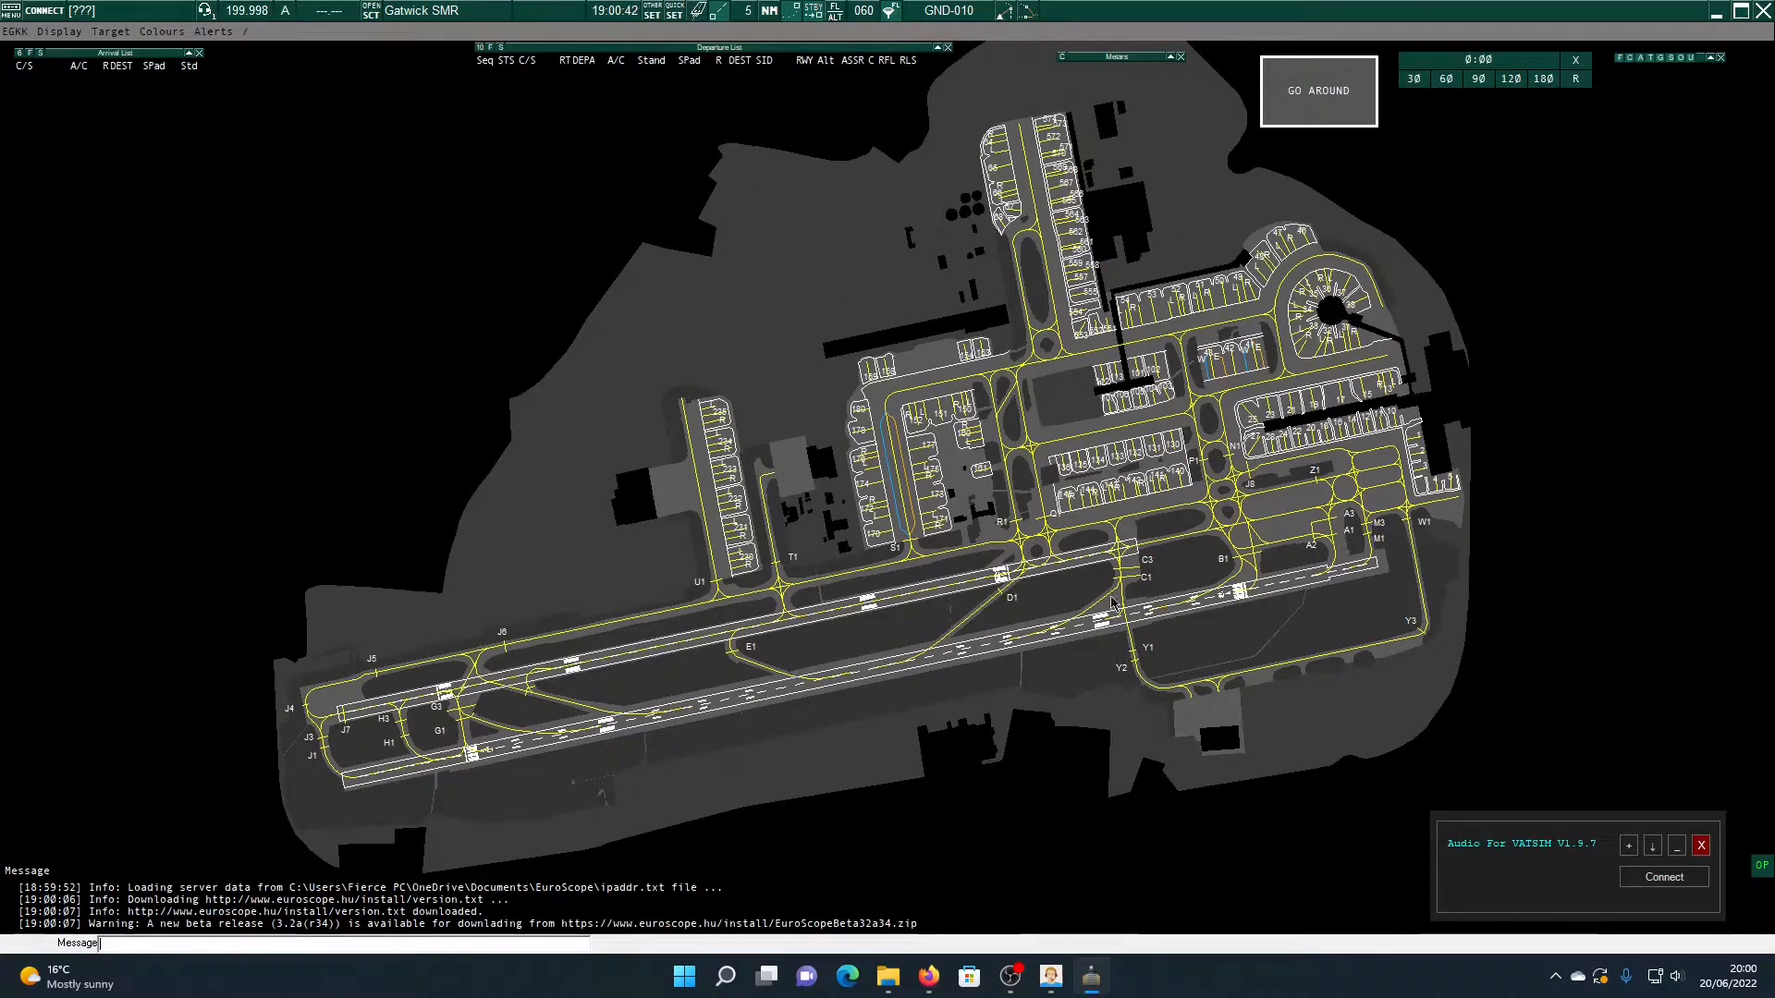
Check the active departure and arrival runways for EGKK Gatwick in the active airport/runway selector and accept them
{"action": "left_click", "coordinate": [707, 15]}
{"action": "scroll", "coordinate": [1063, 440], "scroll_direction": "down", "scroll_amount": 10}
{"action": "scroll", "coordinate": [1037, 496], "scroll_direction": "down", "scroll_amount": 20}
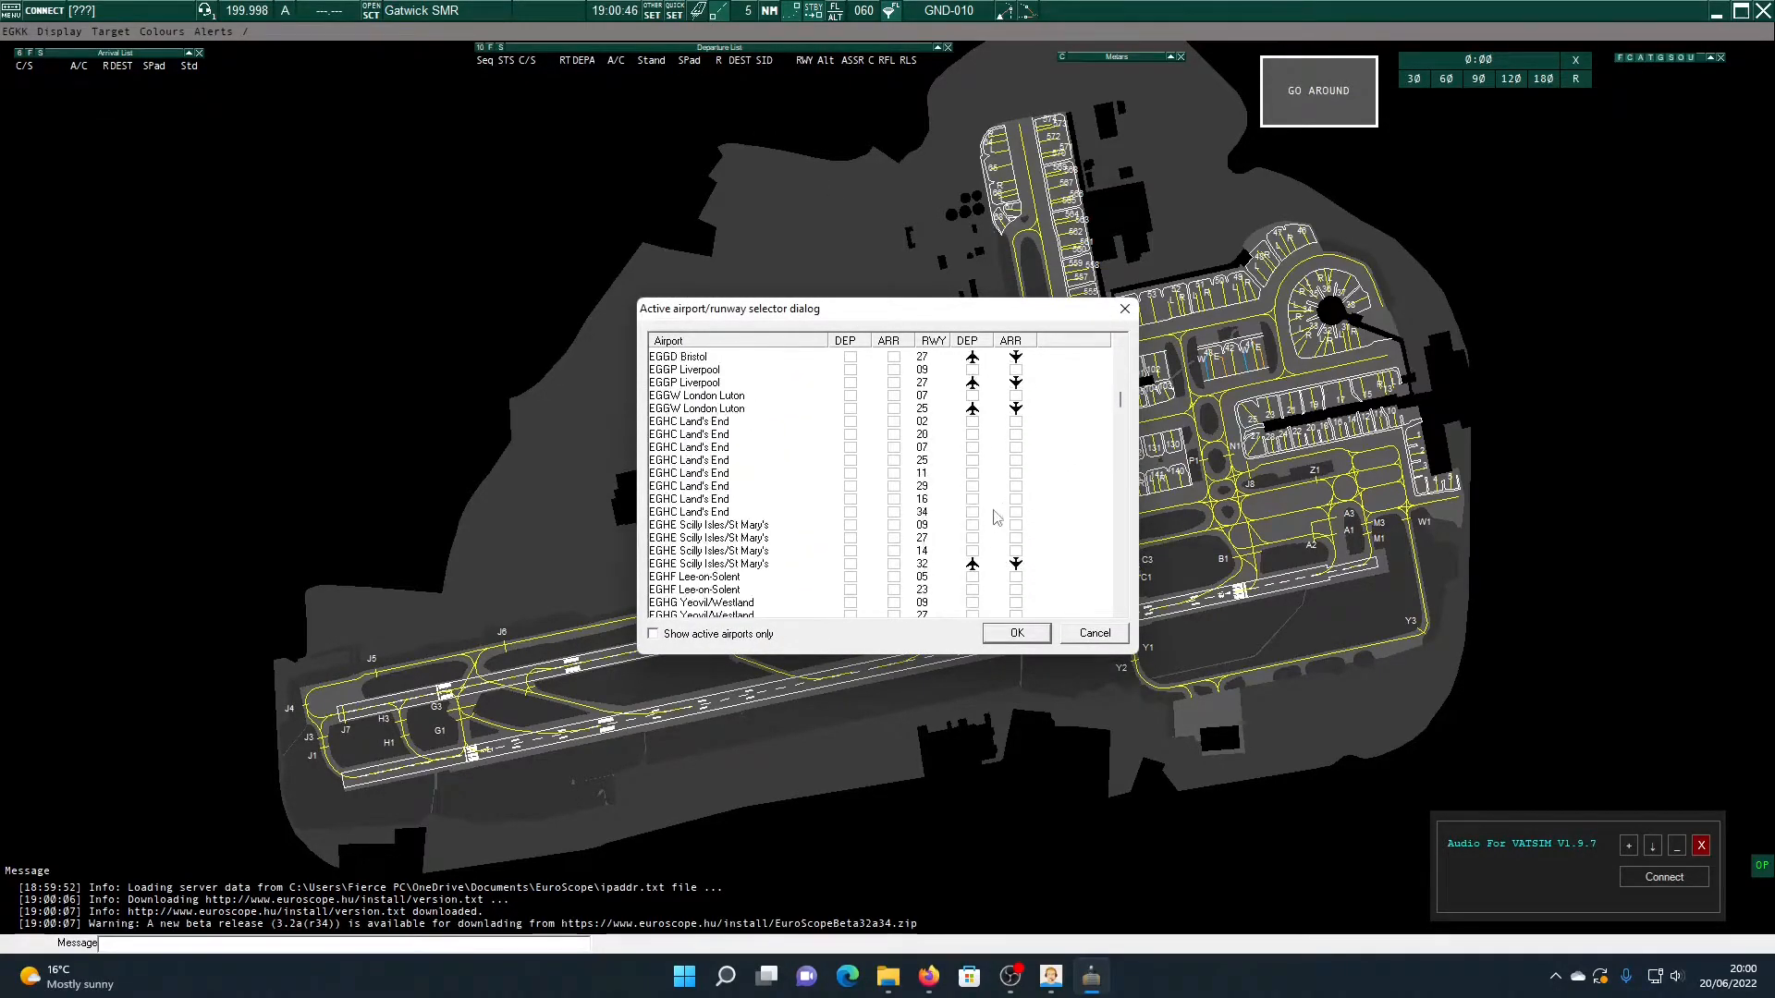
{"action": "scroll", "coordinate": [869, 370], "scroll_direction": "up", "scroll_amount": 3}
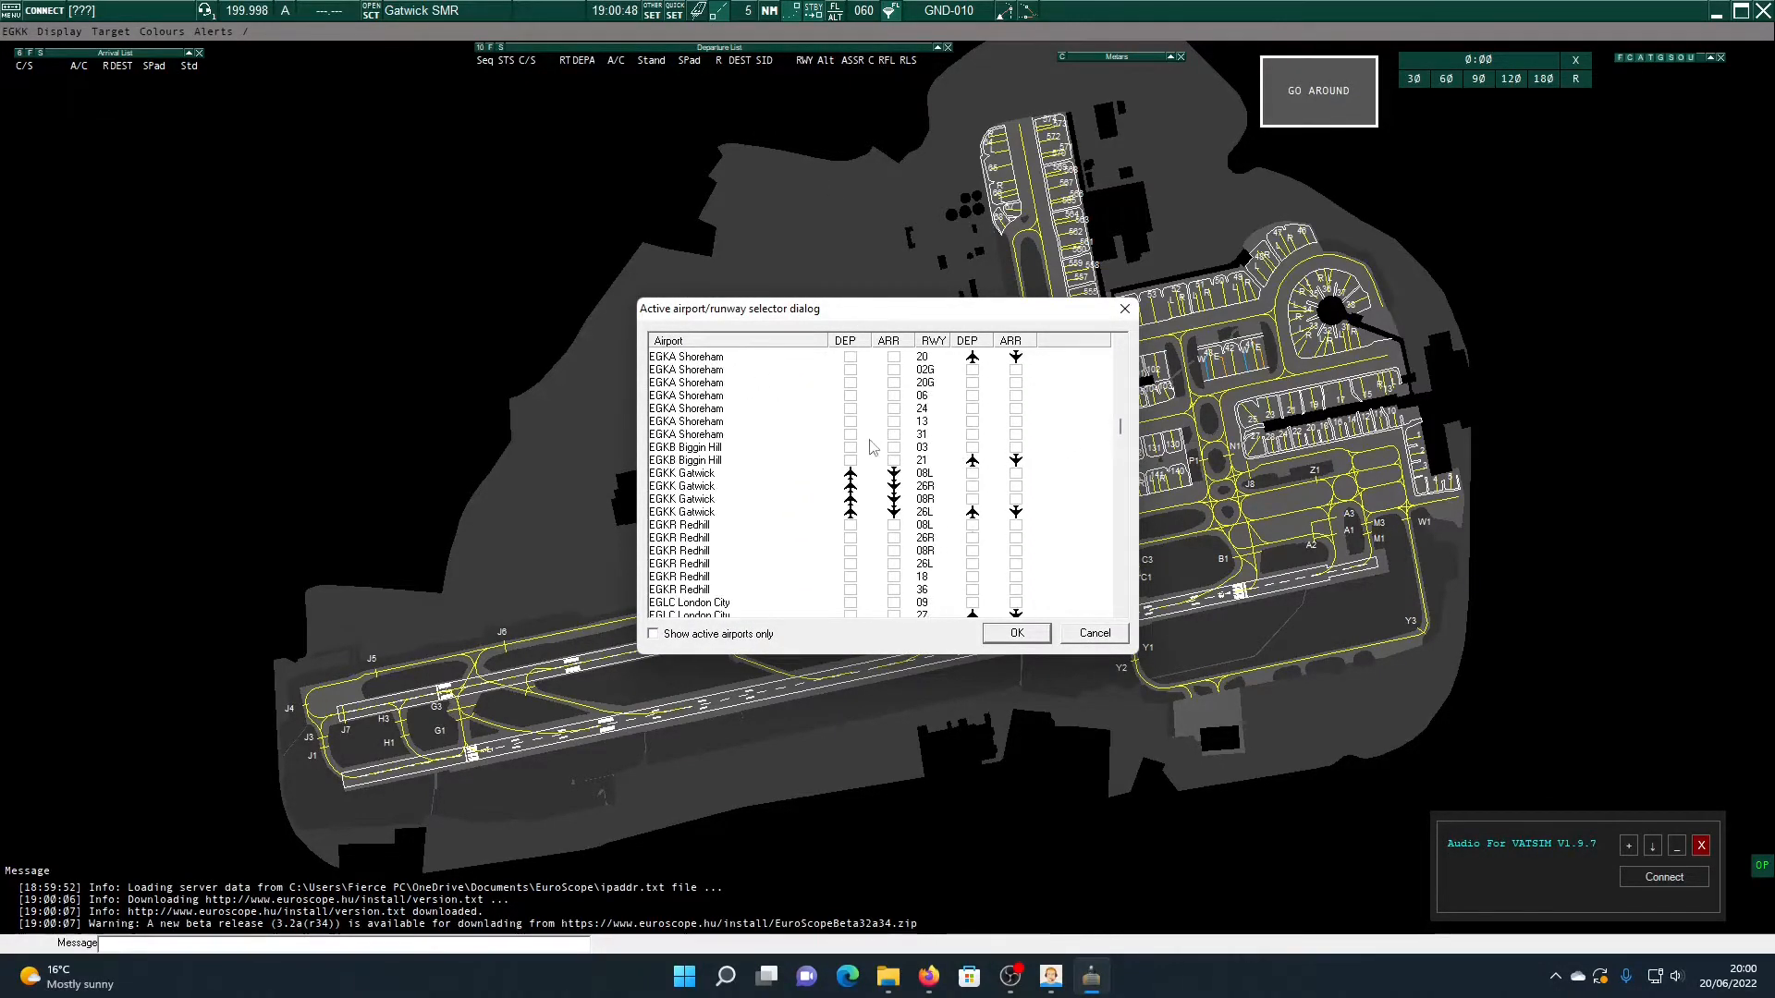
{"action": "left_click", "coordinate": [1035, 642]}
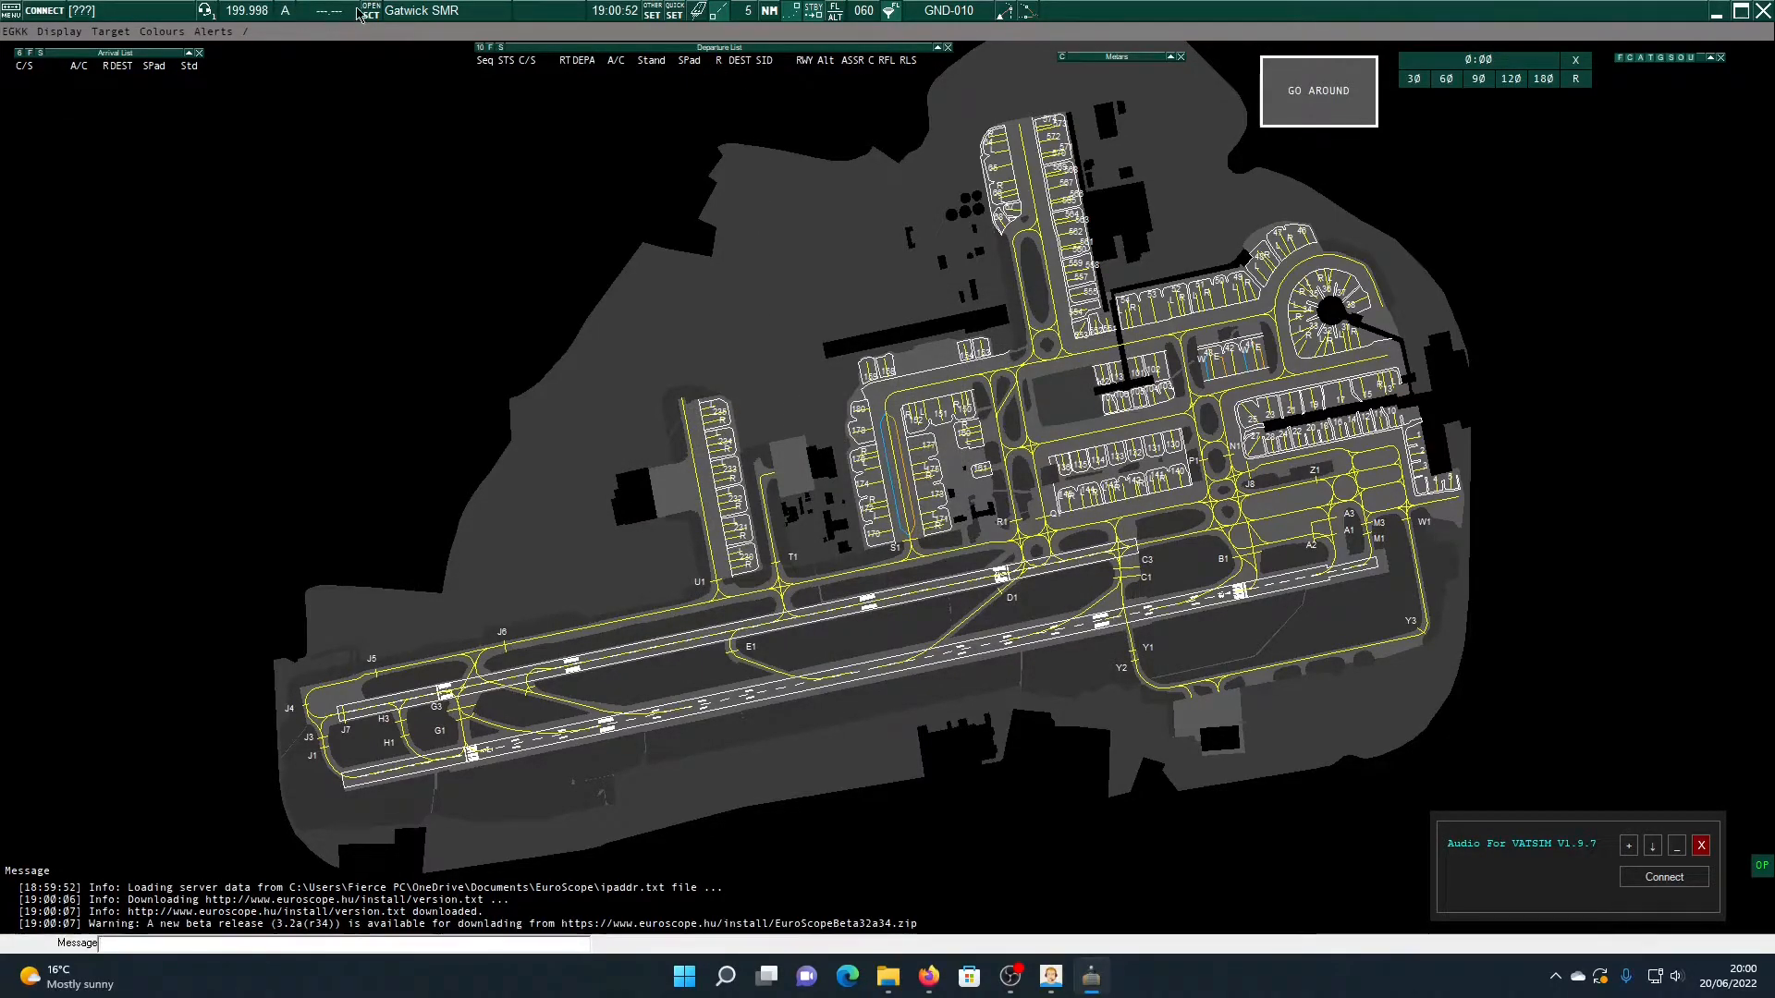
Connect directly to VATSIM as an observer on the UK server, and view and close the voice communication setup
{"action": "left_click", "coordinate": [46, 11]}
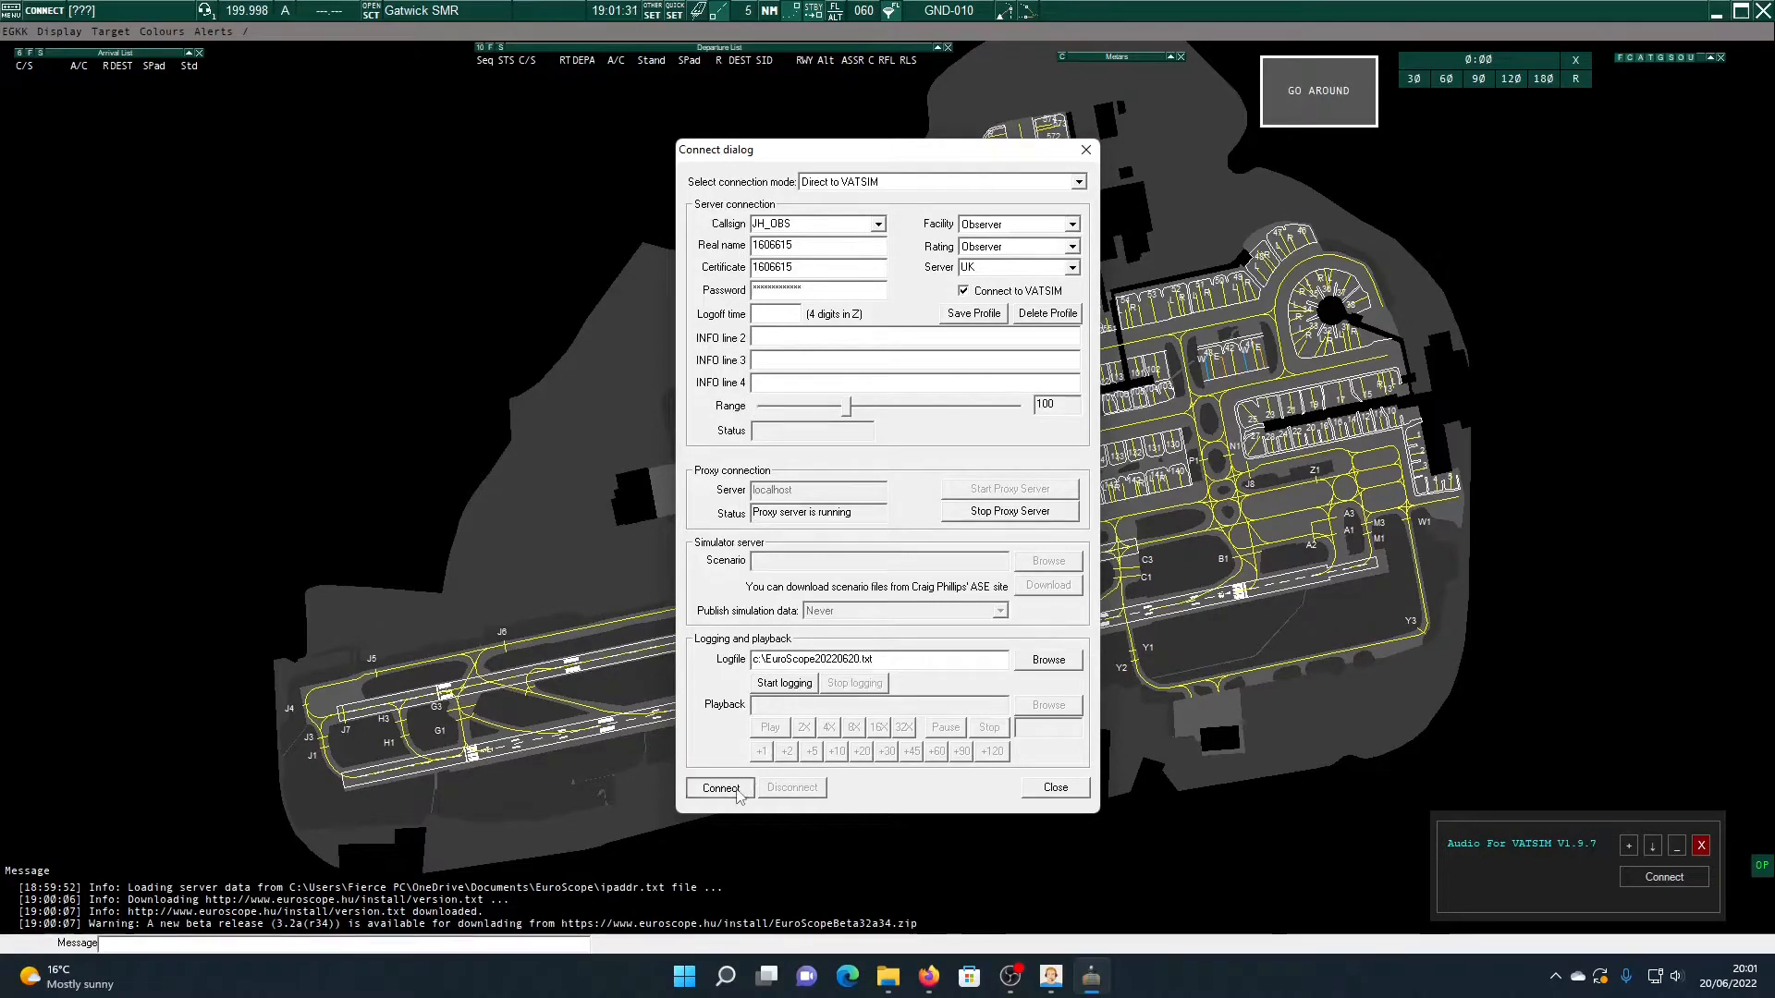
{"action": "left_click", "coordinate": [745, 782]}
{"action": "left_click_drag", "start_coordinate": [650, 264], "coordinate": [637, 269]}
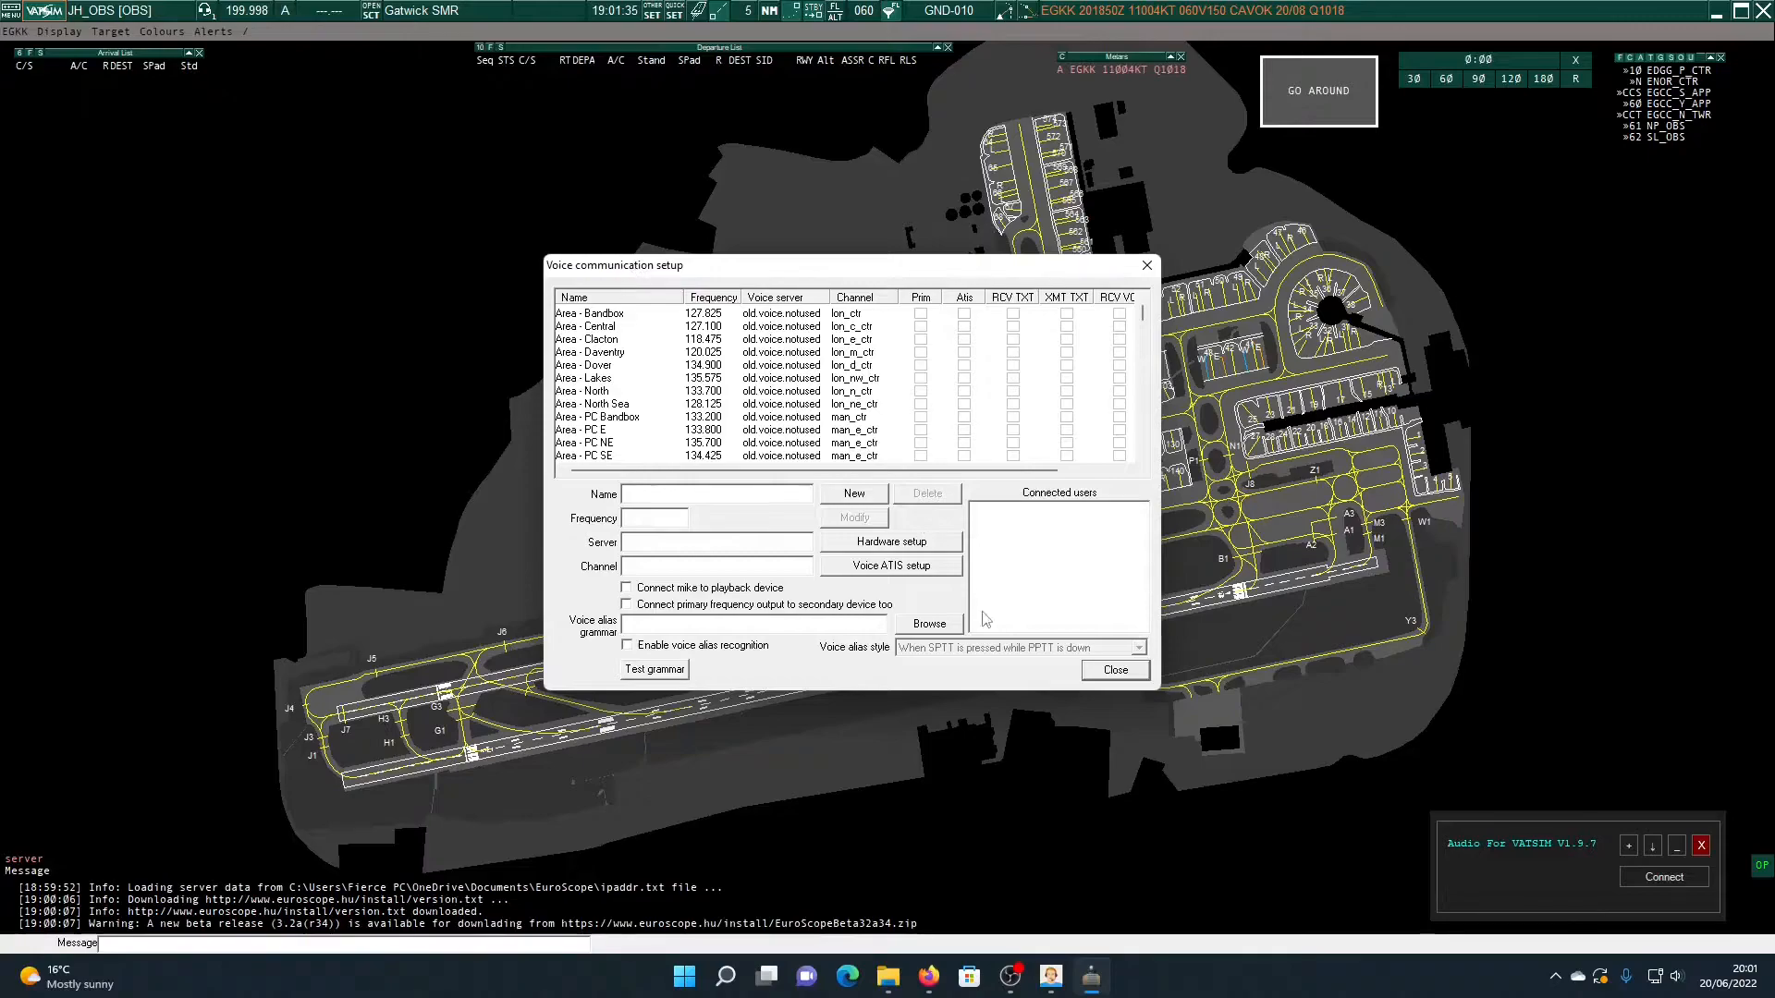
{"action": "left_click", "coordinate": [1114, 670]}
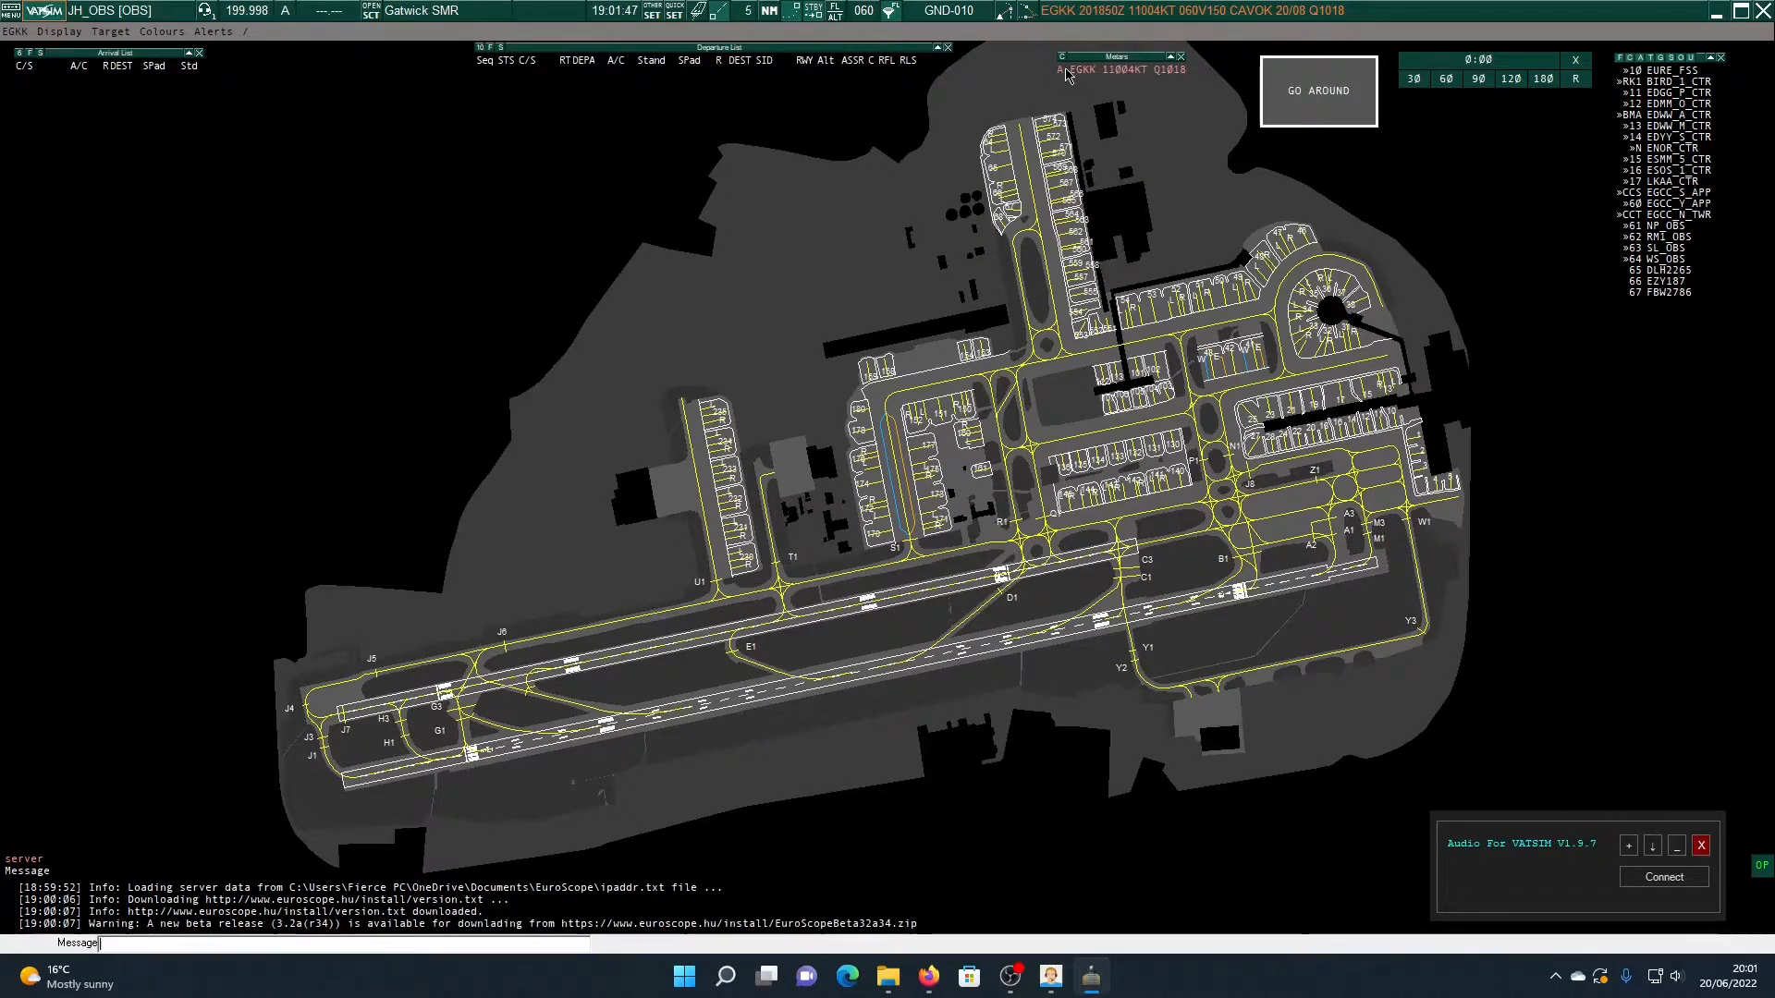
Try switching the current ATIS info letter to B in the Voice ATIS setup, restore it to A and close the dialog
{"action": "left_click", "coordinate": [284, 13]}
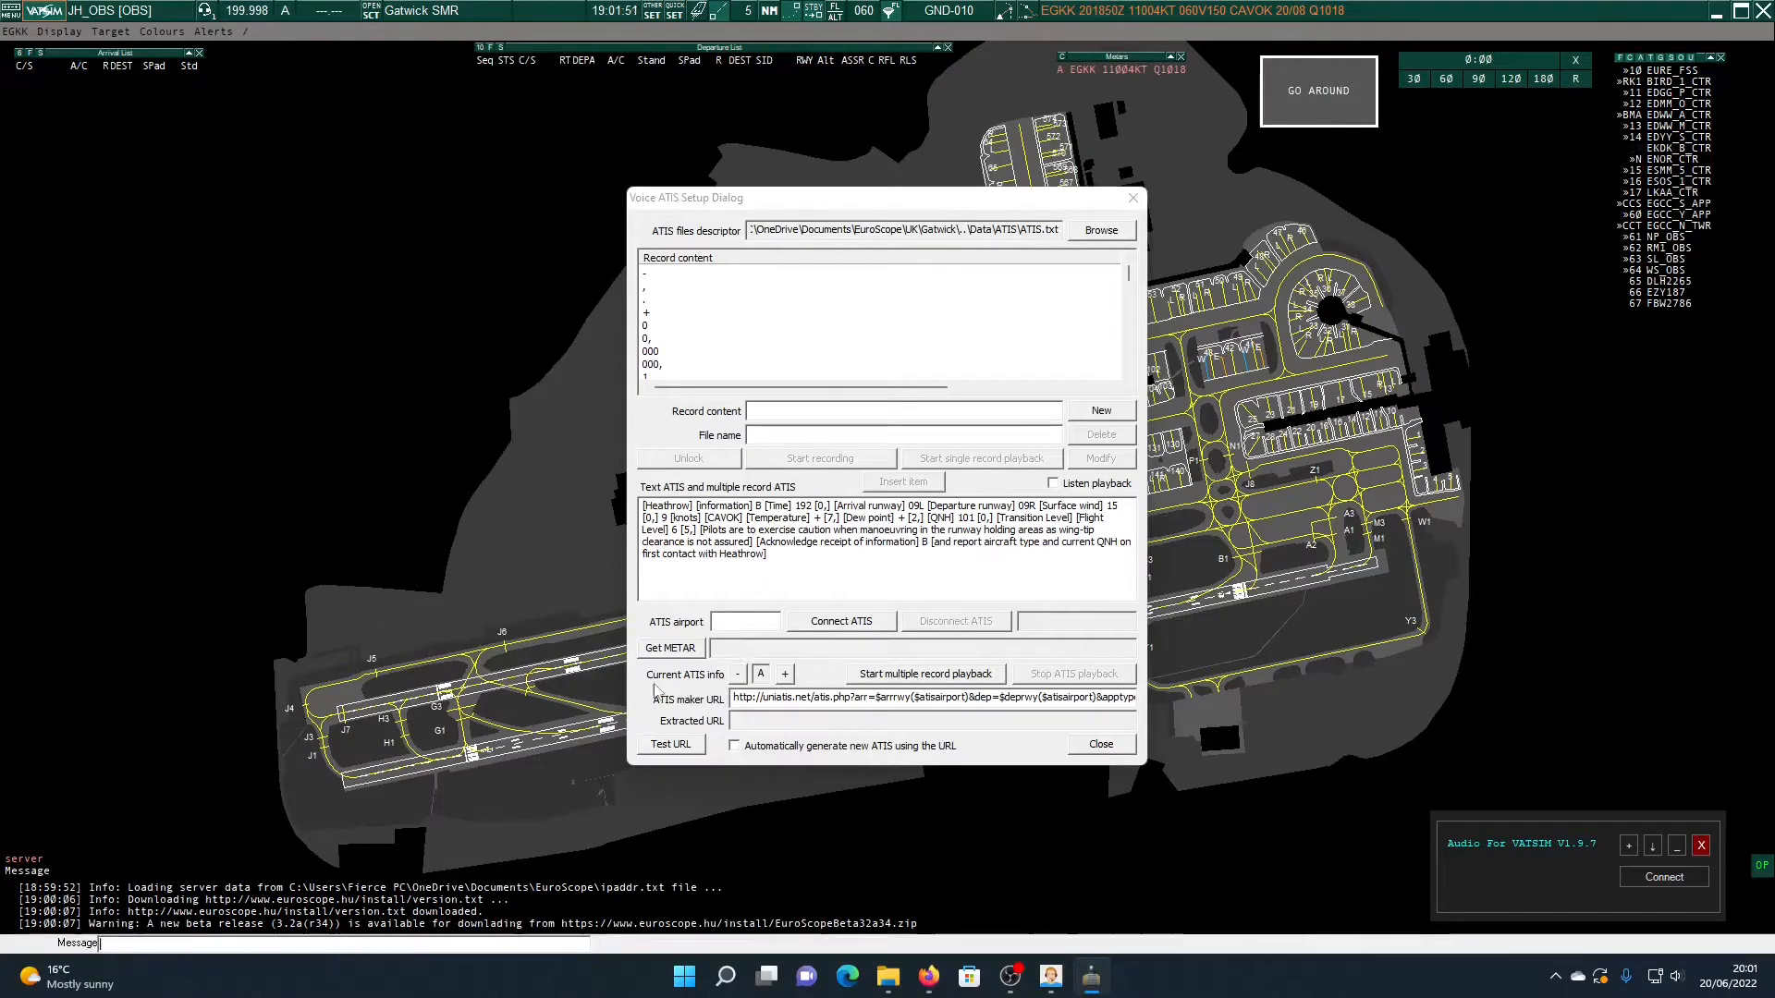
{"action": "left_click", "coordinate": [737, 674]}
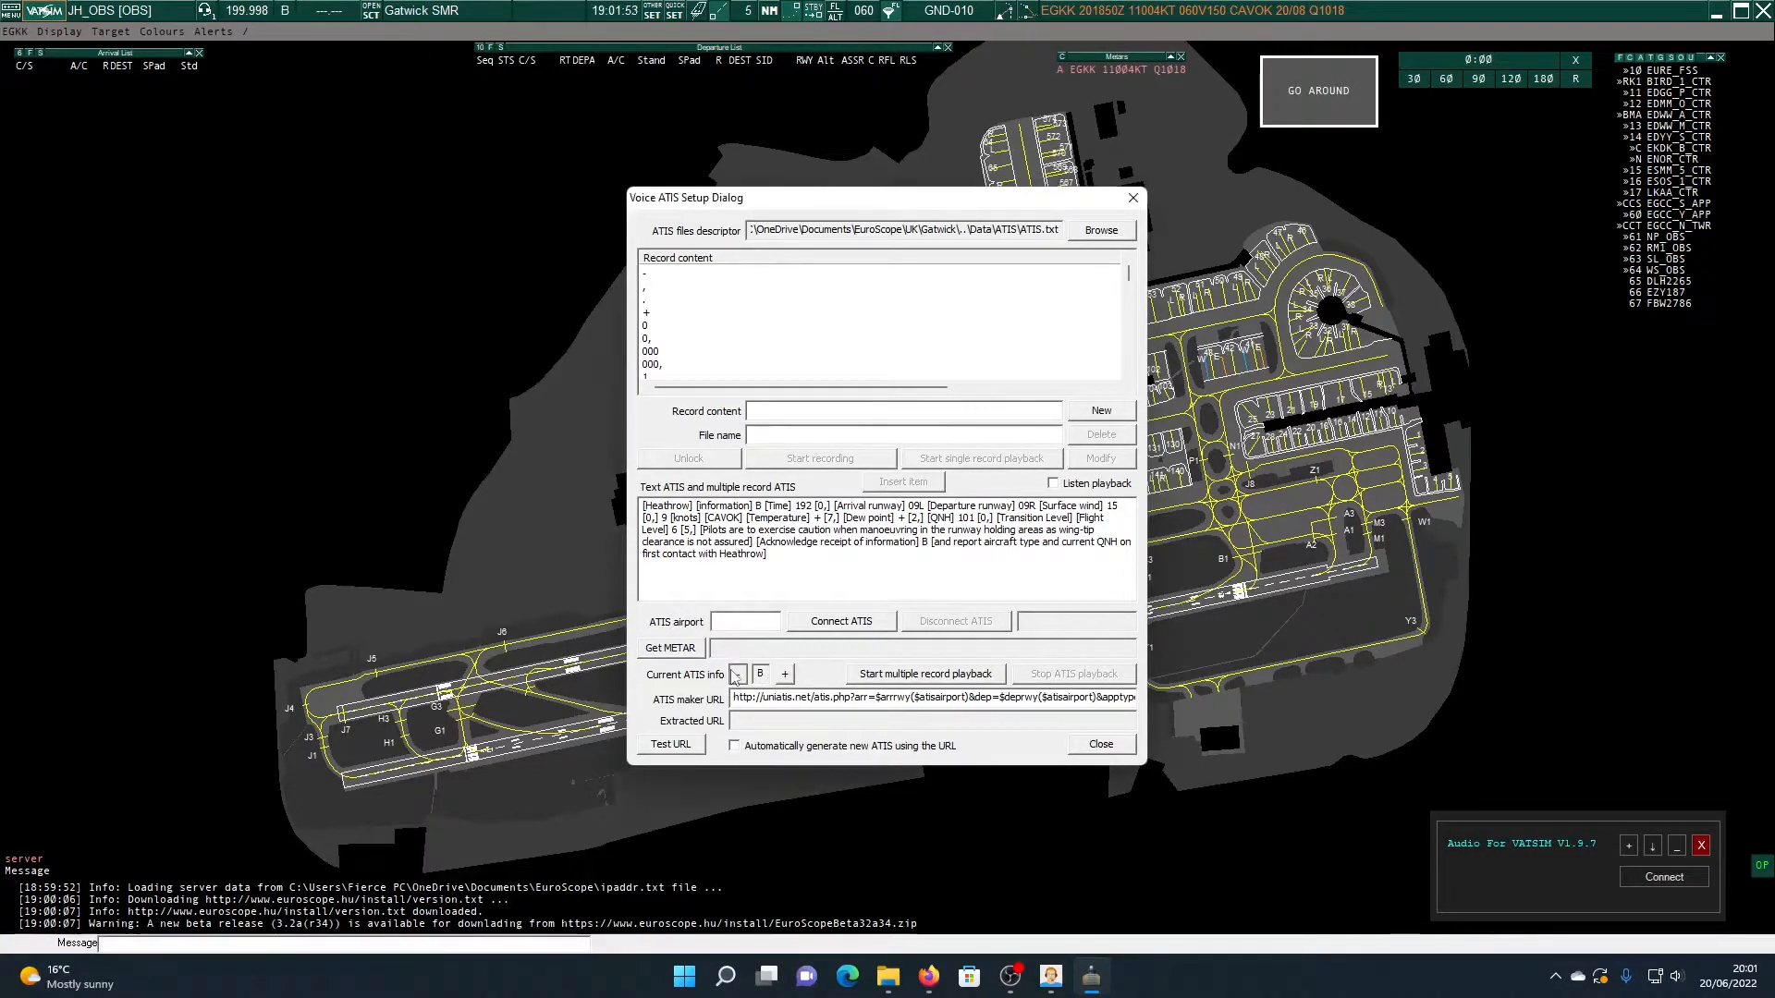
{"action": "left_click", "coordinate": [1098, 744]}
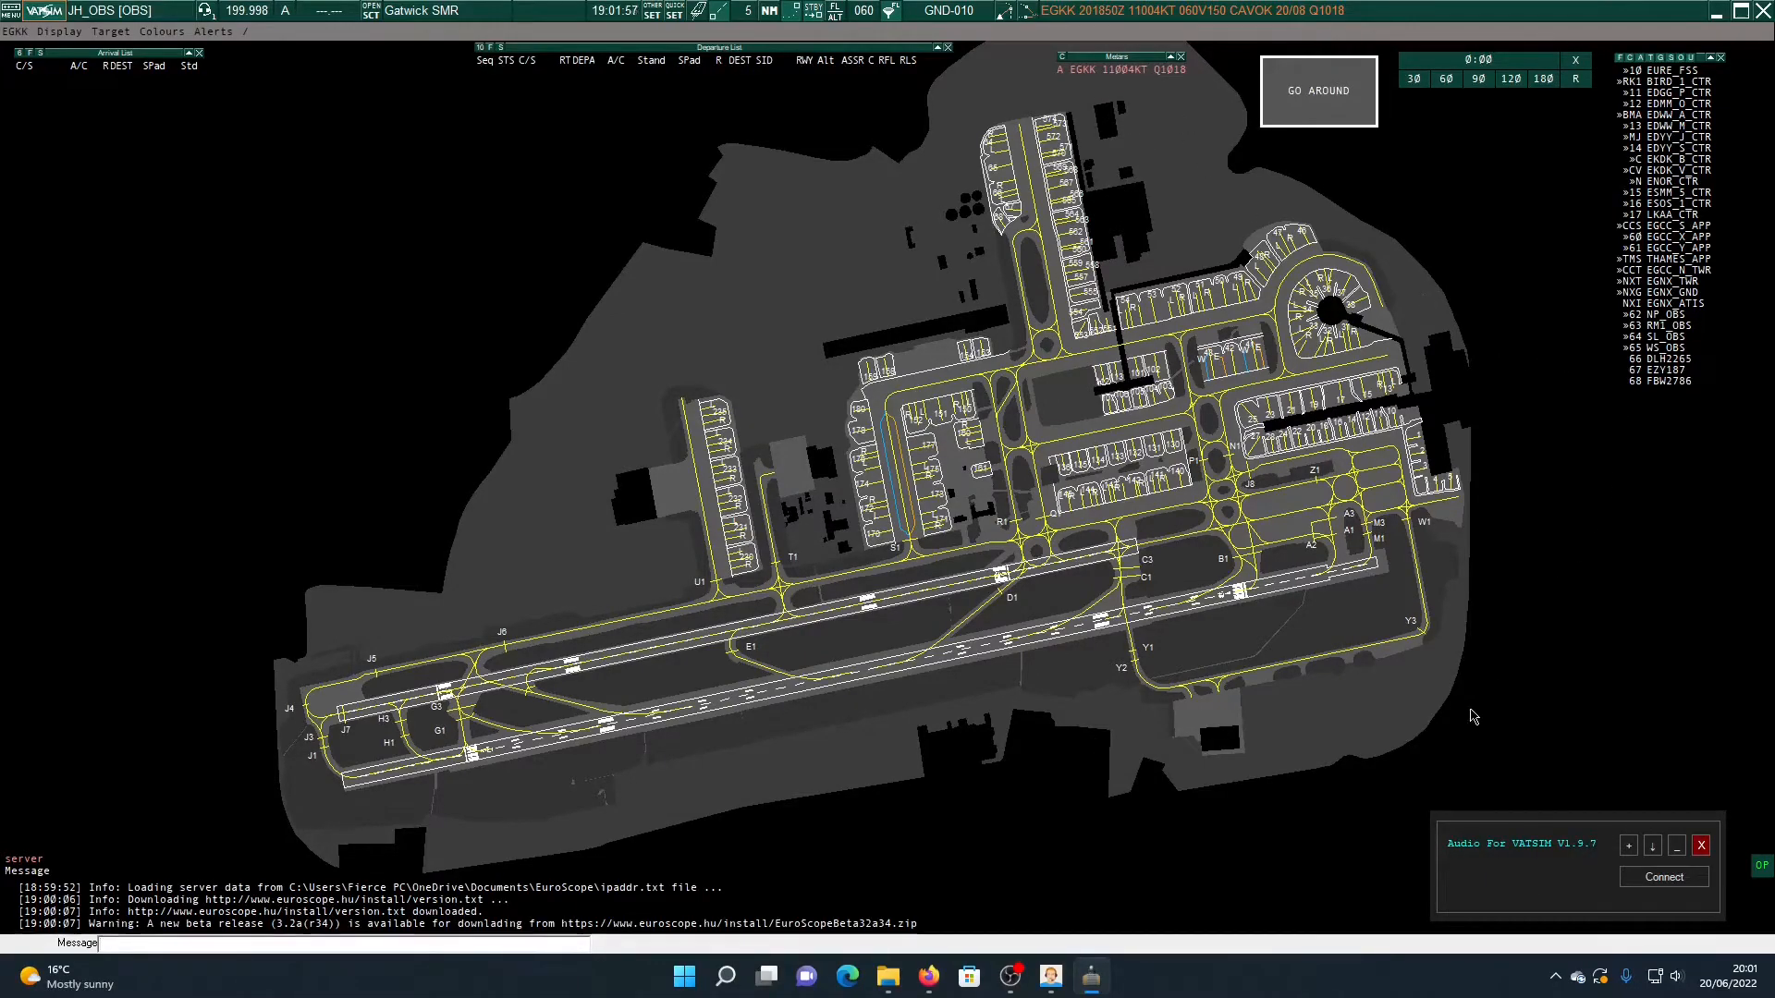
Close the server and Message chat channels and set the visibility centre to Gatwick with the command .vis egkk
{"action": "left_click", "coordinate": [24, 860]}
{"action": "left_click", "coordinate": [28, 871]}
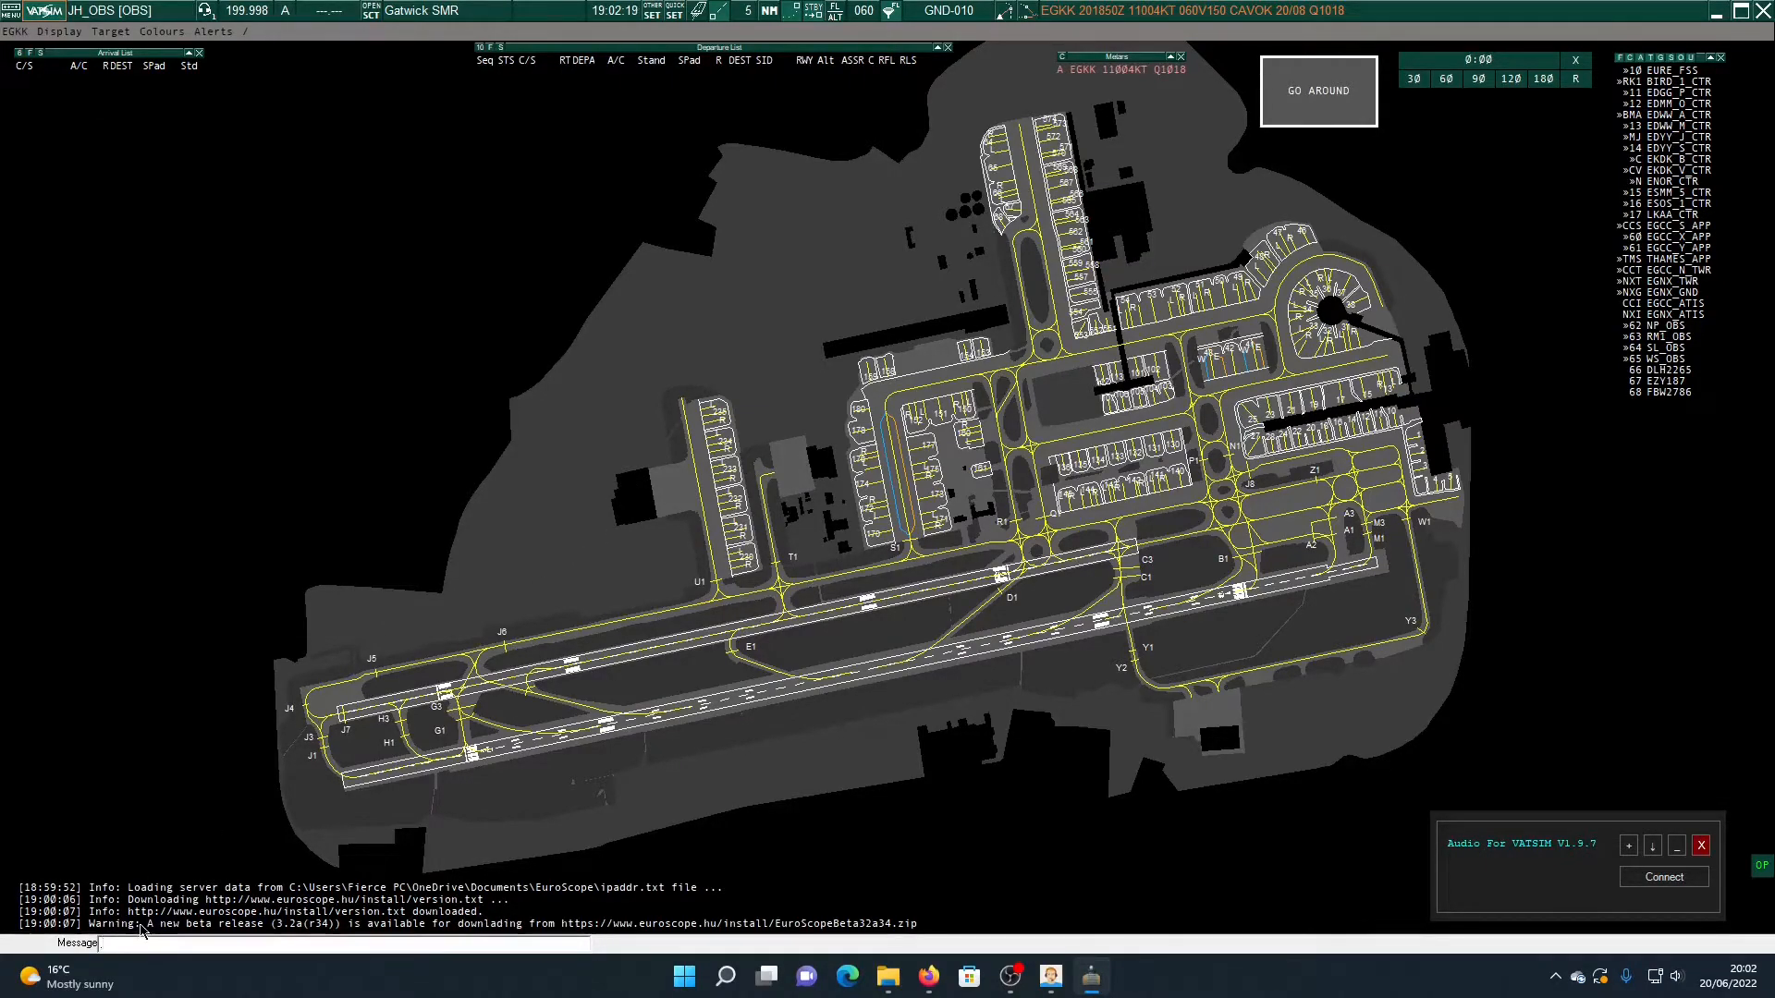
{"action": "type", "text": "is egkk"}
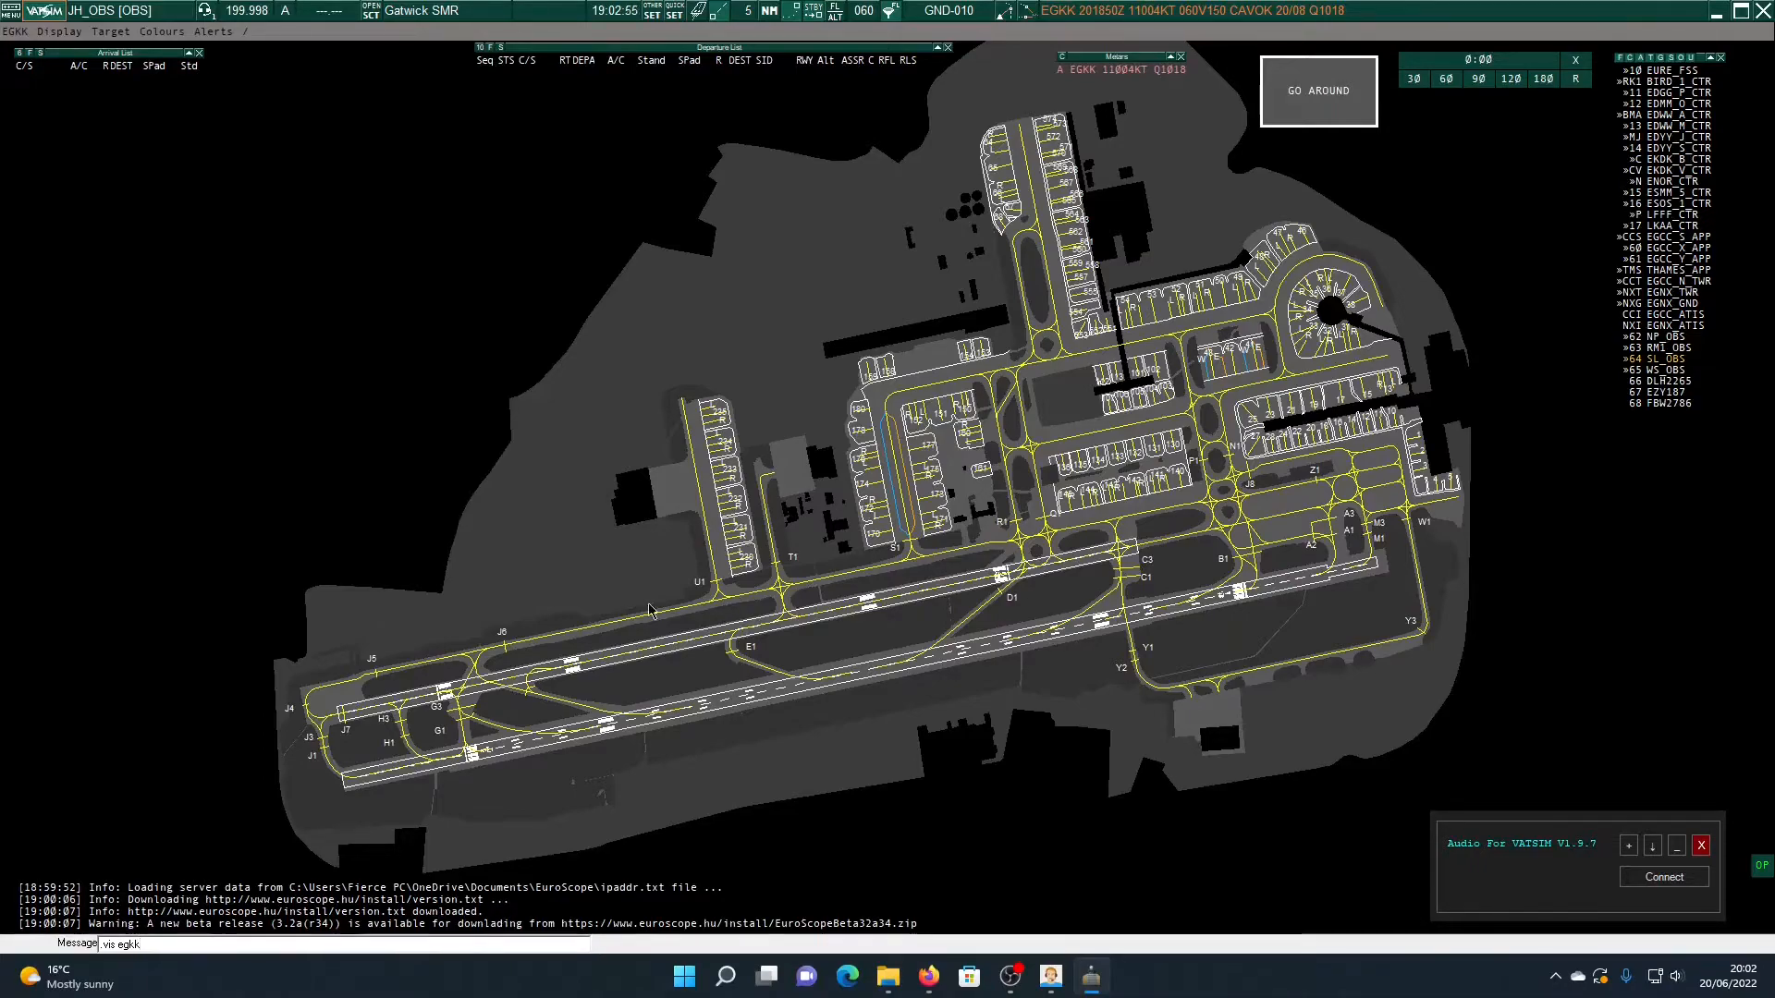
{"action": "key", "text": "Return"}
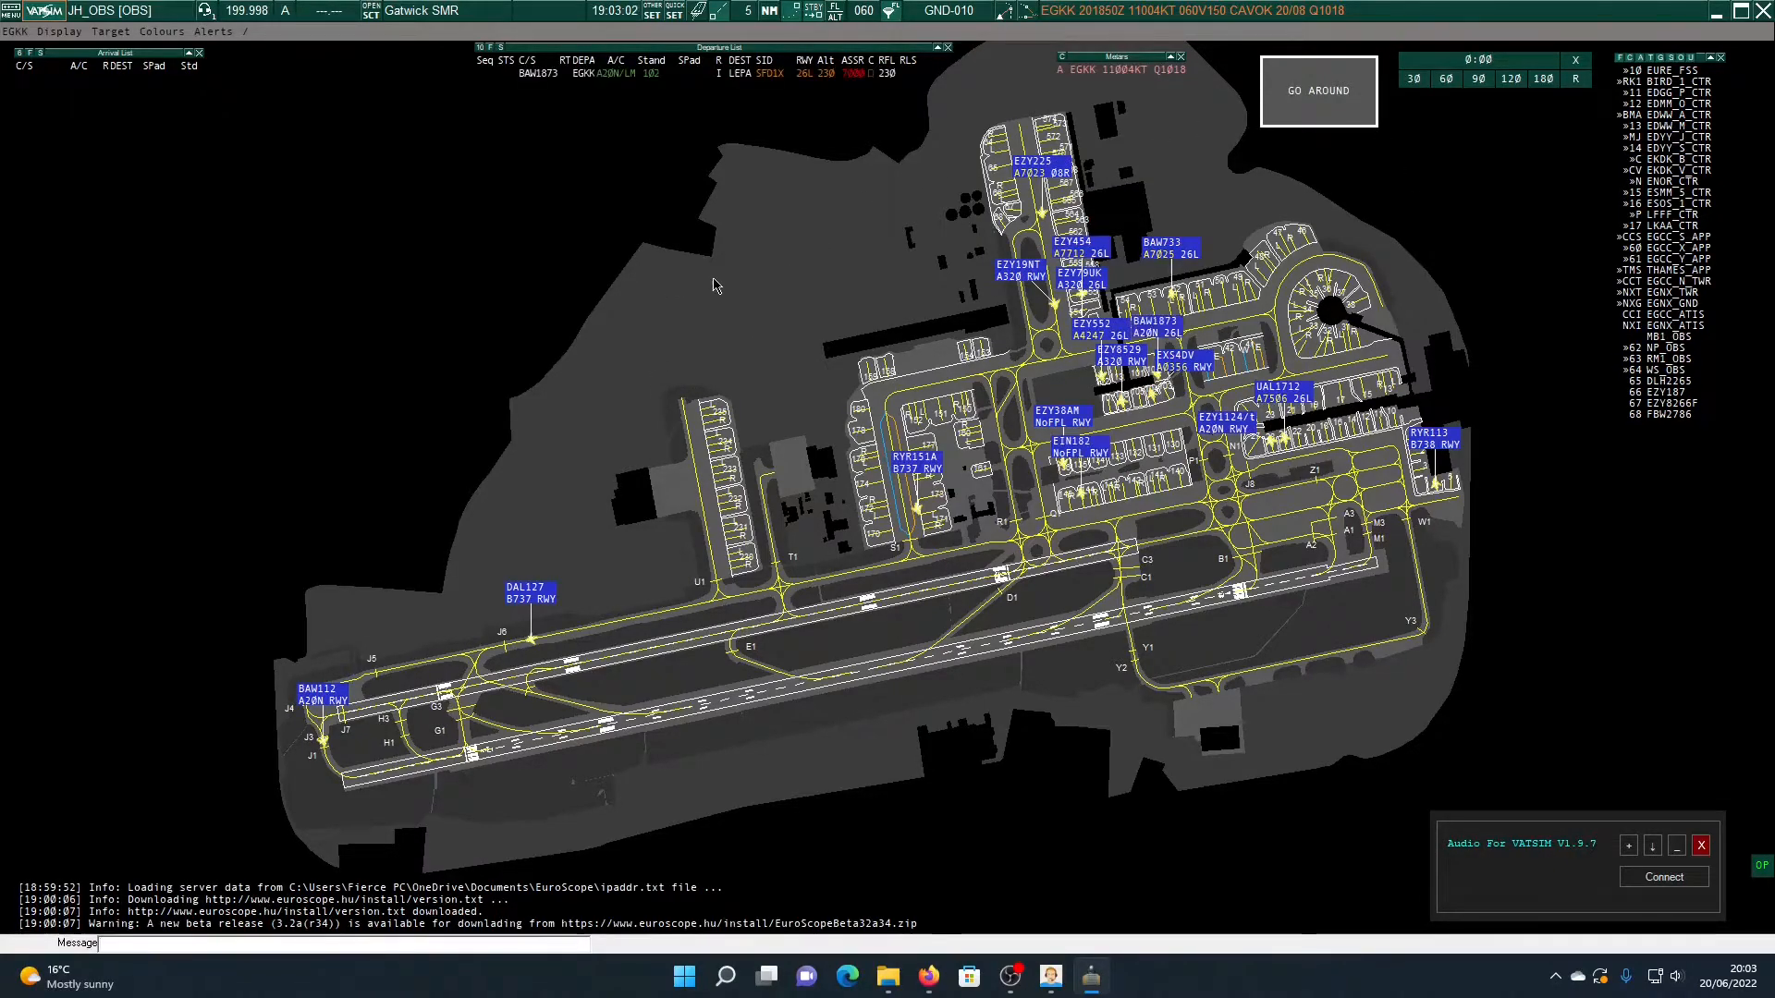
Open the ATC message channel to read the controller messages
{"action": "left_click_drag", "start_coordinate": [722, 284], "coordinate": [707, 271]}
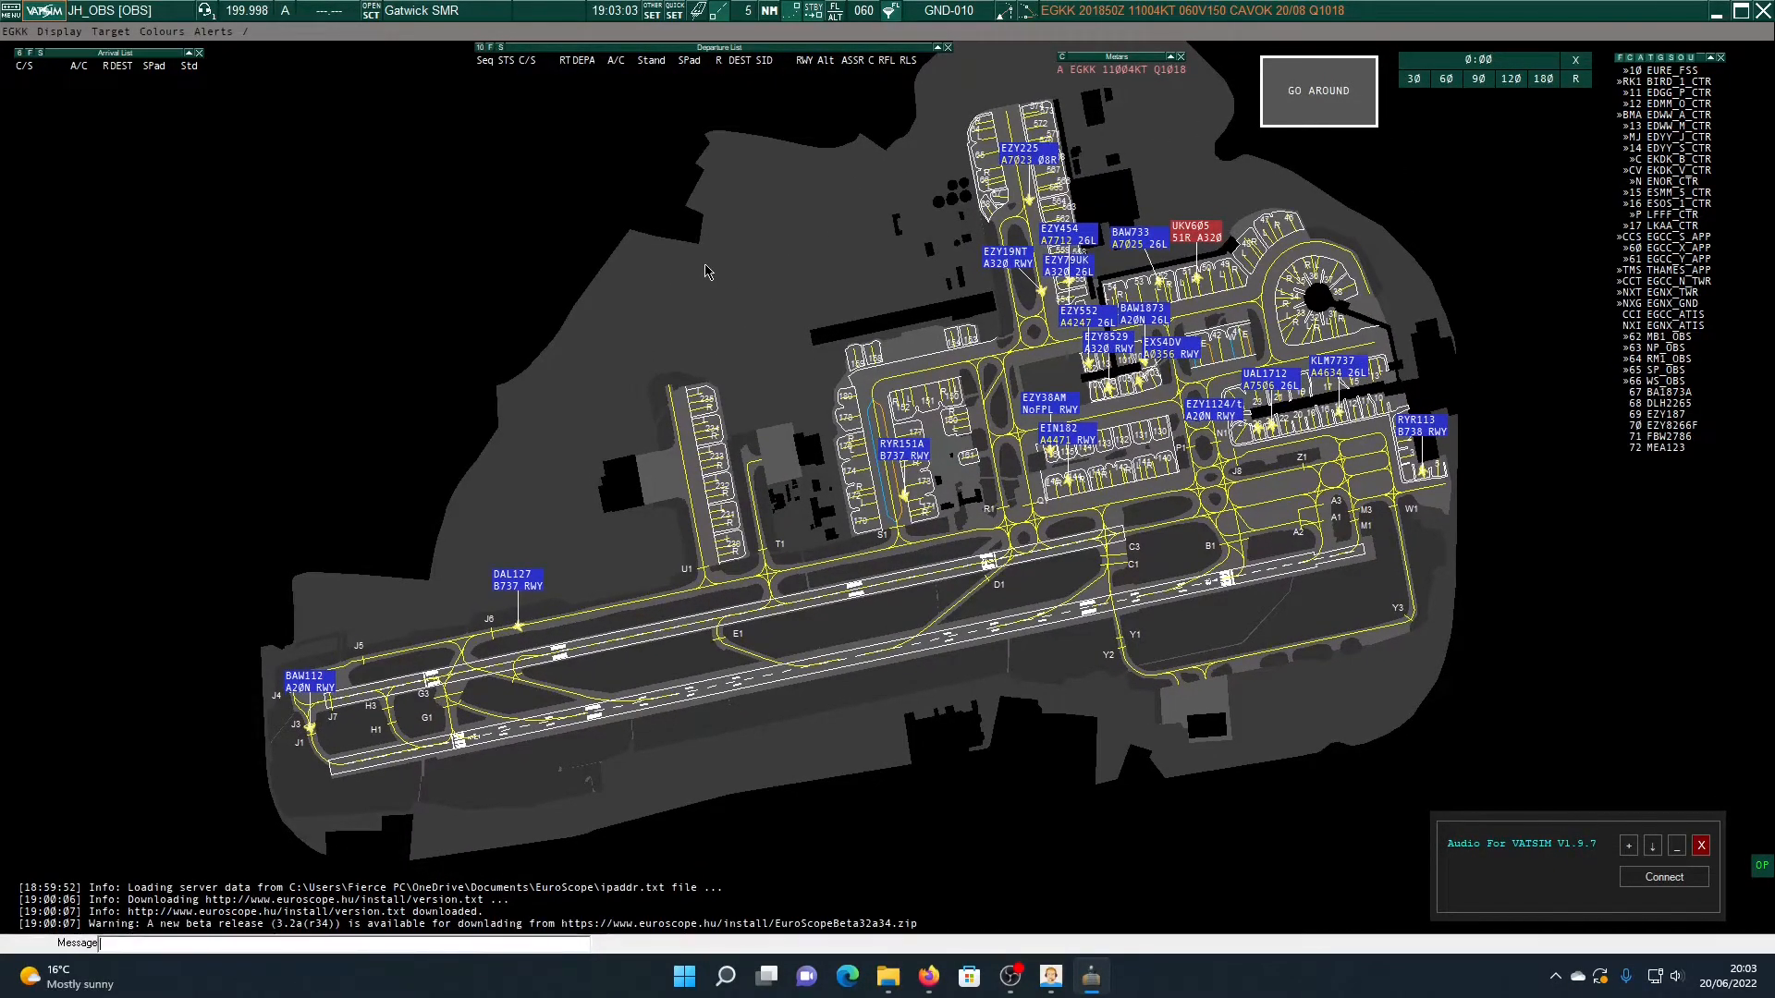
{"action": "mouse_move", "coordinate": [813, 311]}
{"action": "left_mouse_down"}
{"action": "mouse_move", "coordinate": [804, 342]}
{"action": "mouse_move", "coordinate": [824, 333]}
{"action": "left_mouse_up"}
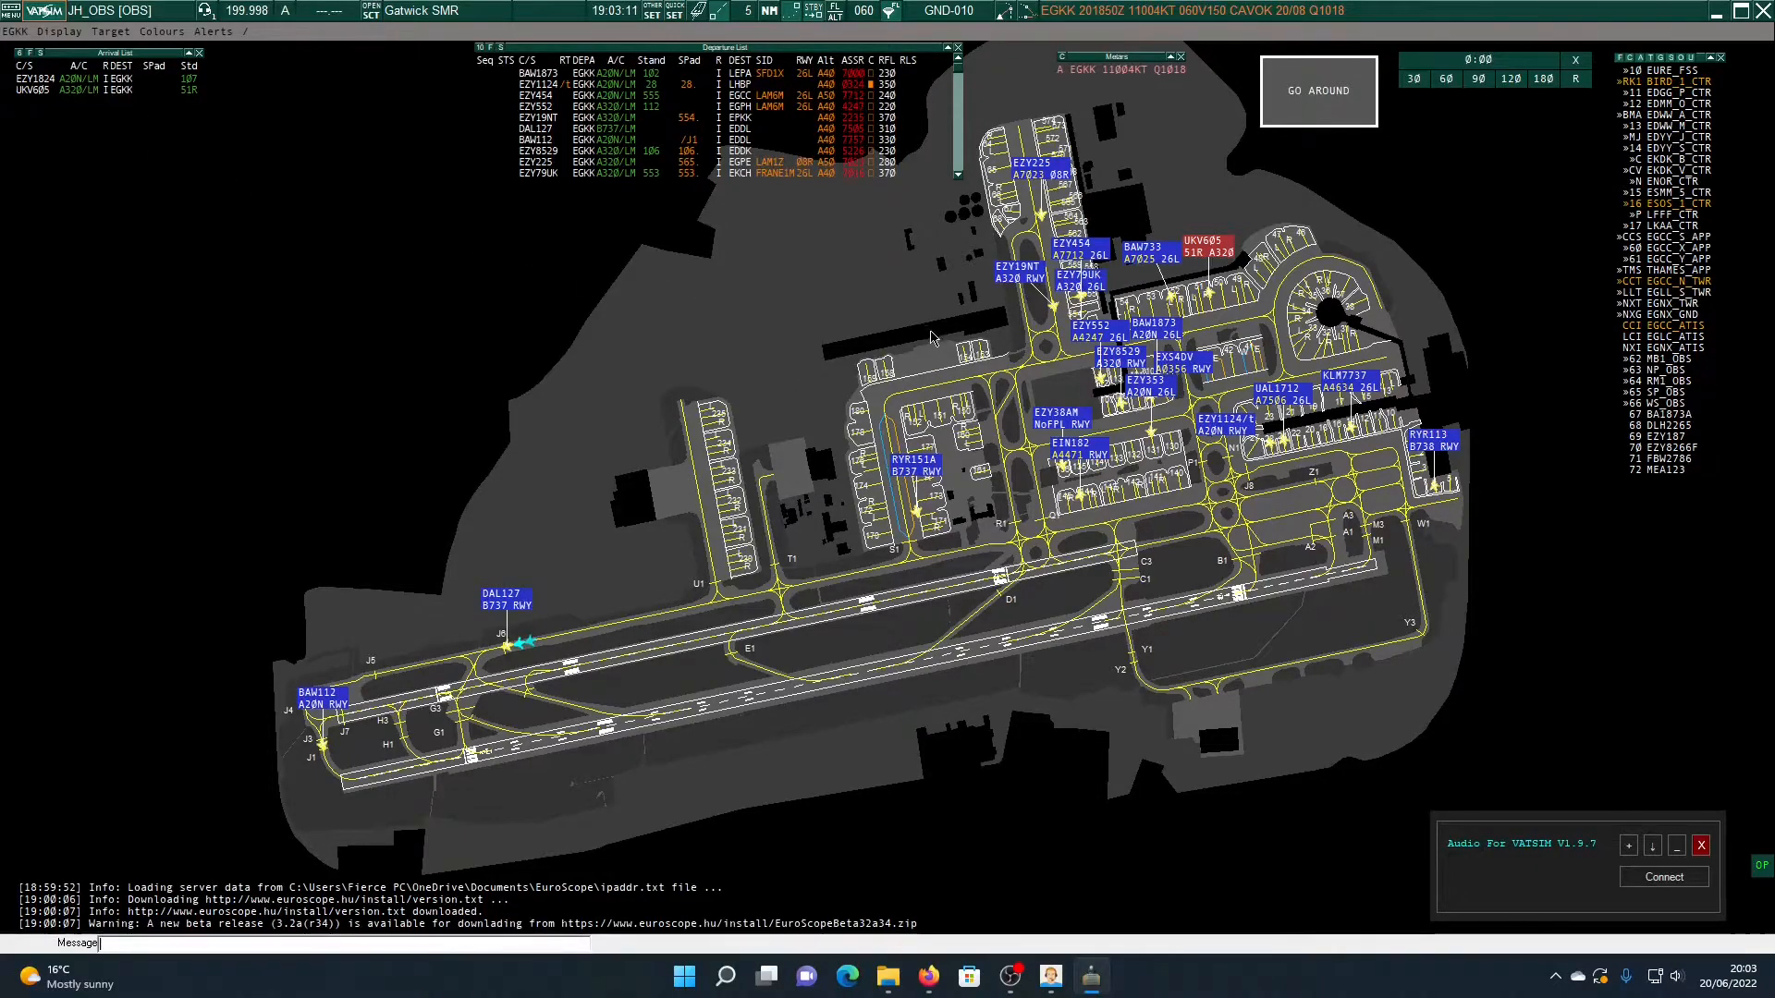
{"action": "left_click_drag", "start_coordinate": [931, 332], "coordinate": [932, 348]}
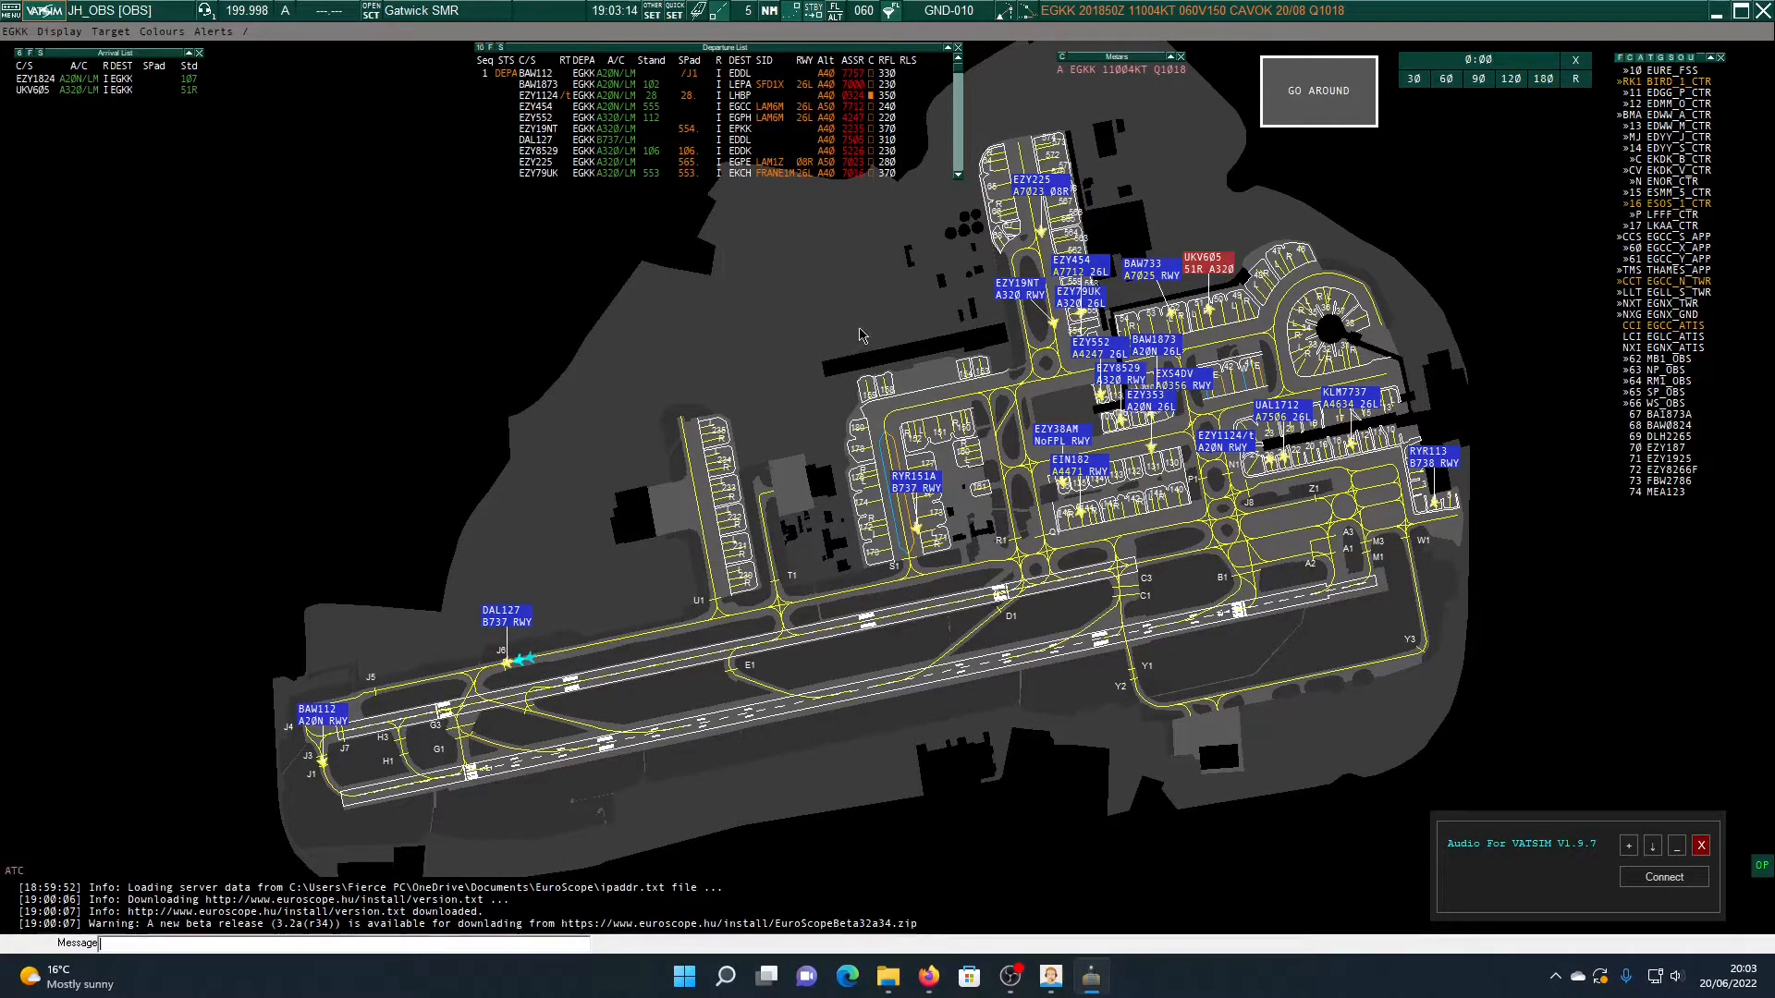
{"action": "left_click", "coordinate": [18, 872]}
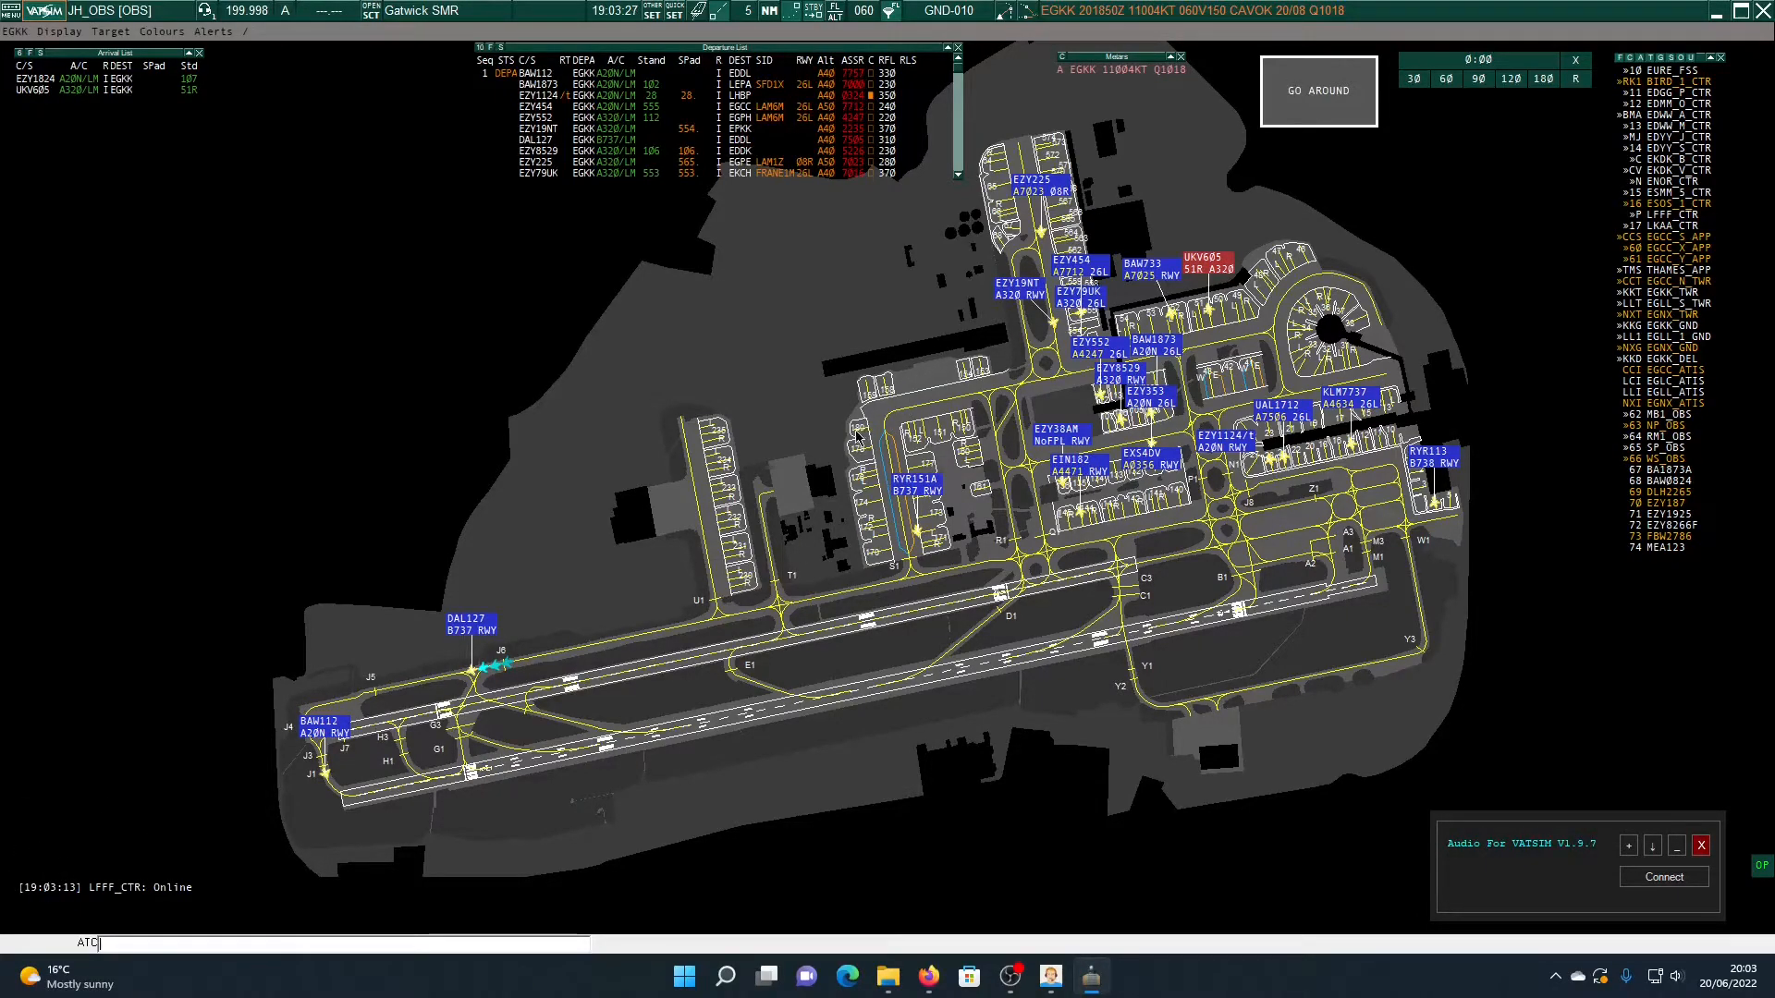
Open a private chat with aircraft RYR151A using the command .chat <RYR151A>, and close the chat channel
{"action": "left_click", "coordinate": [908, 491]}
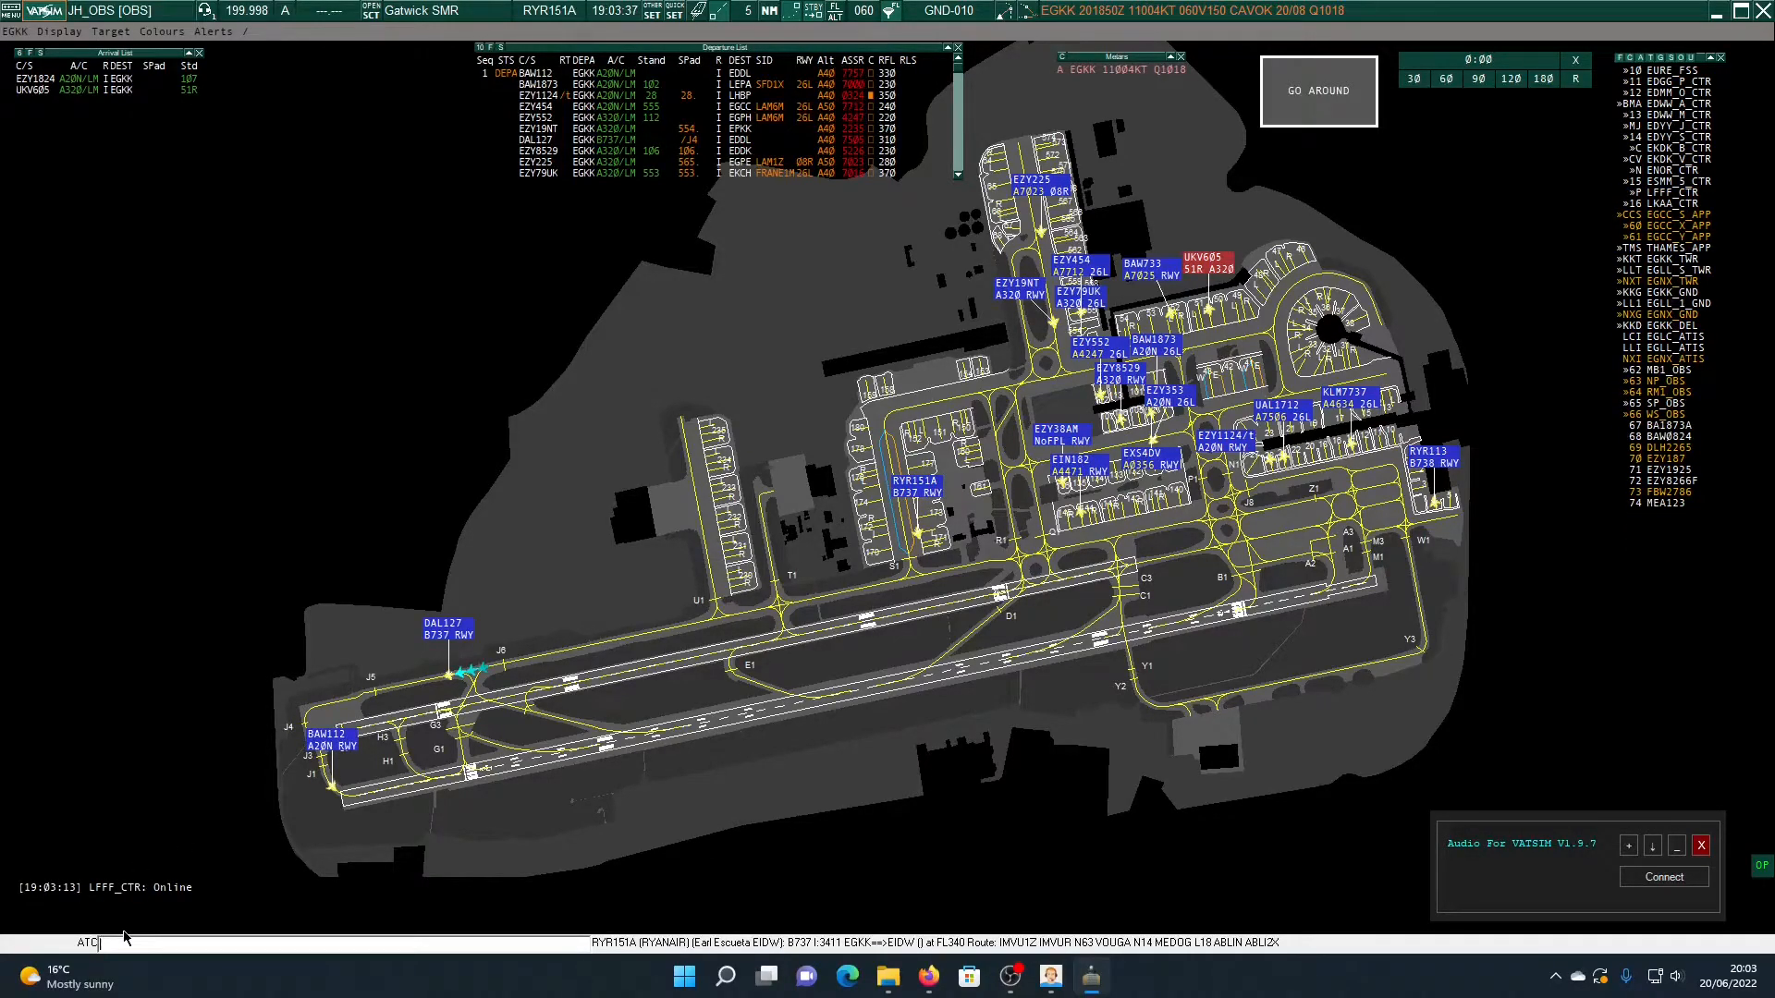
{"action": "type", "text": ".chat <>"}
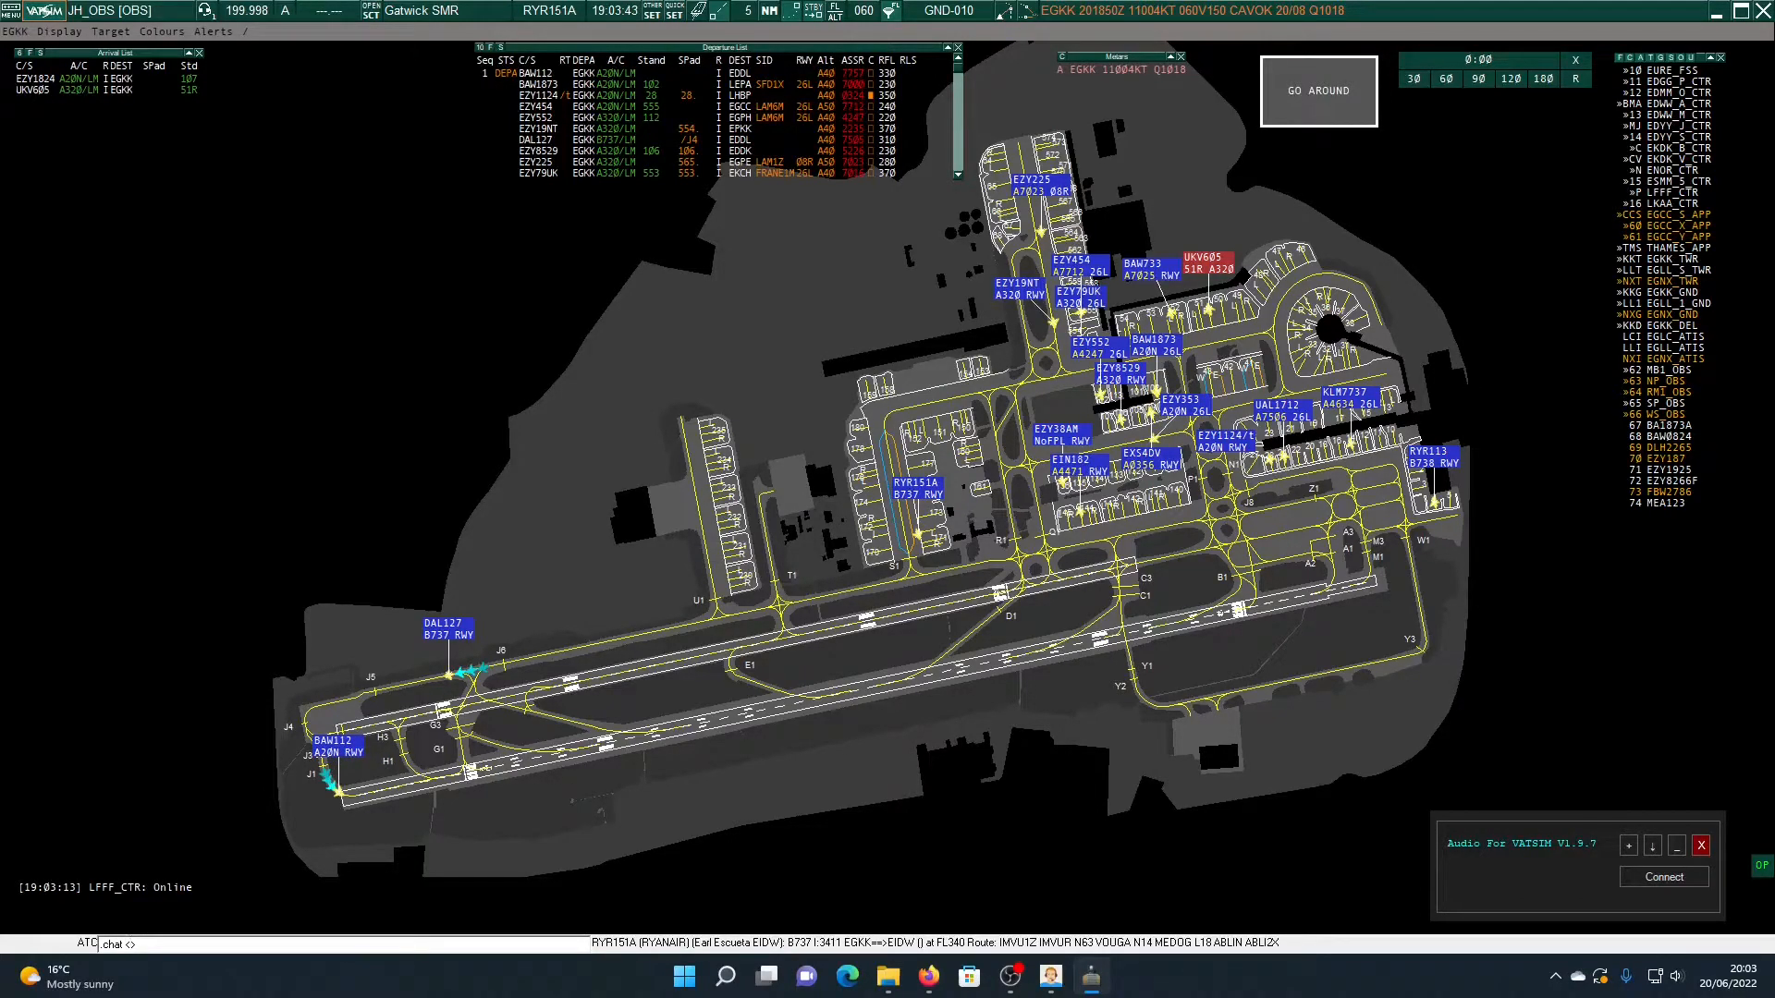
{"action": "type", "text": "RYR"}
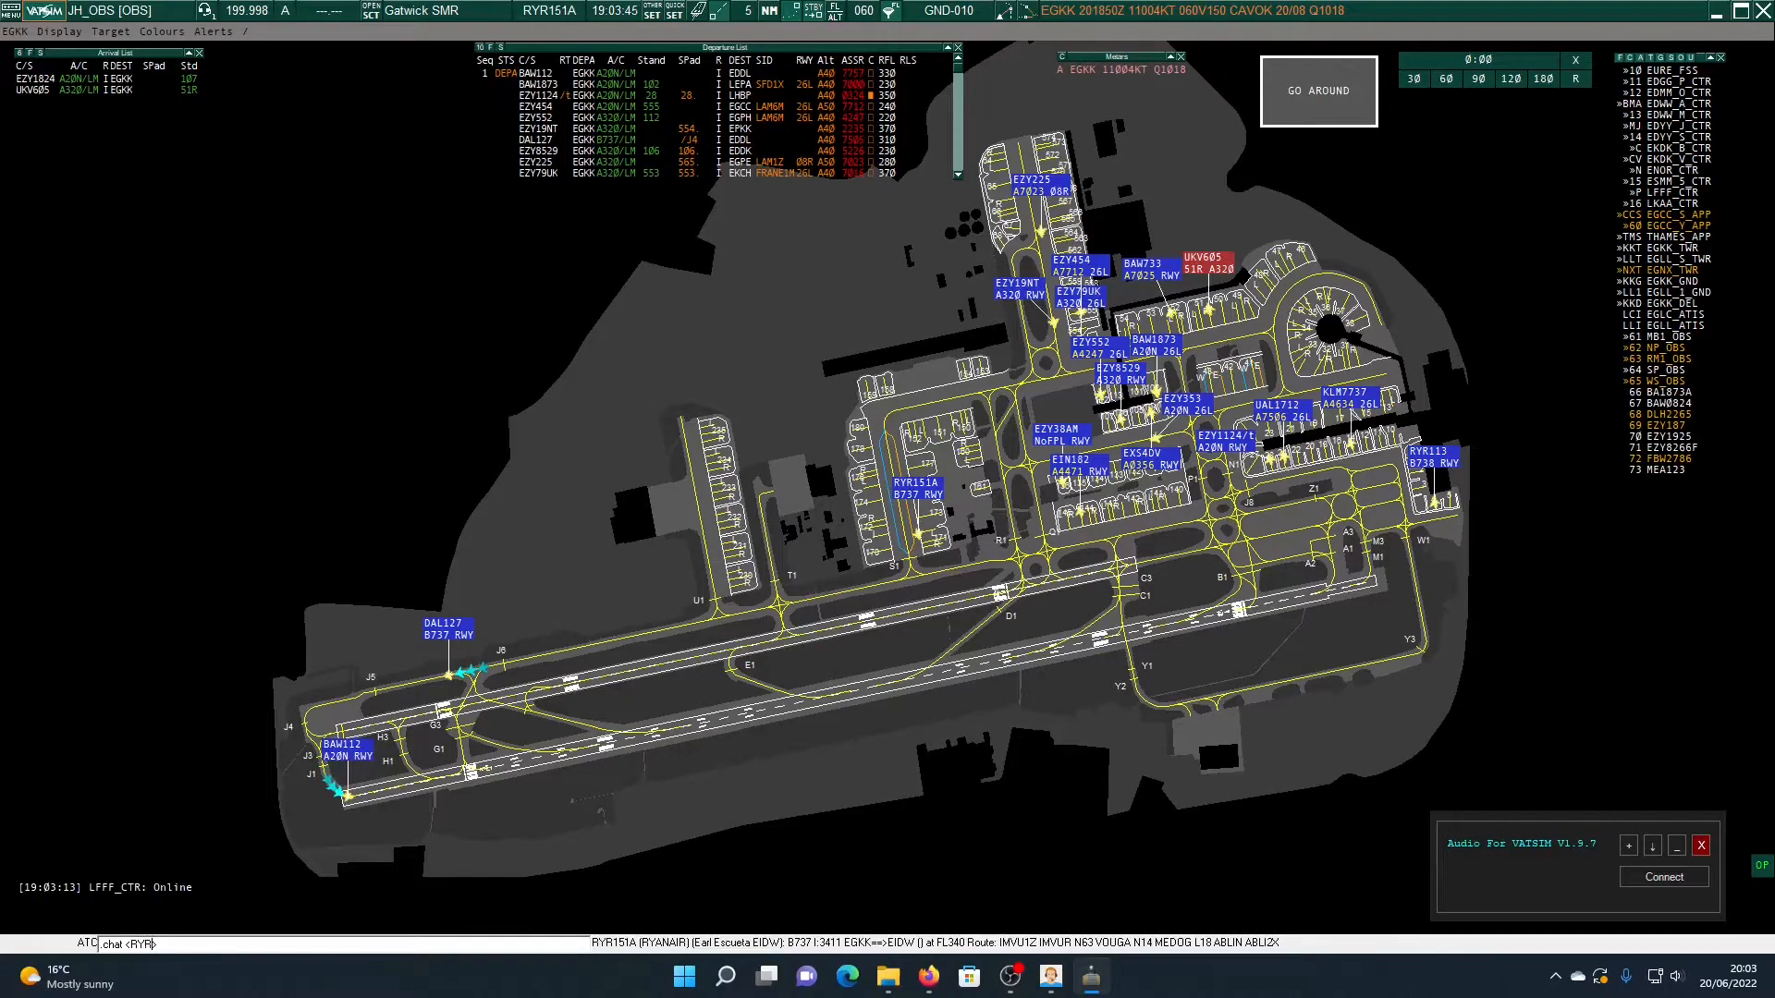
{"action": "type", "text": "151A"}
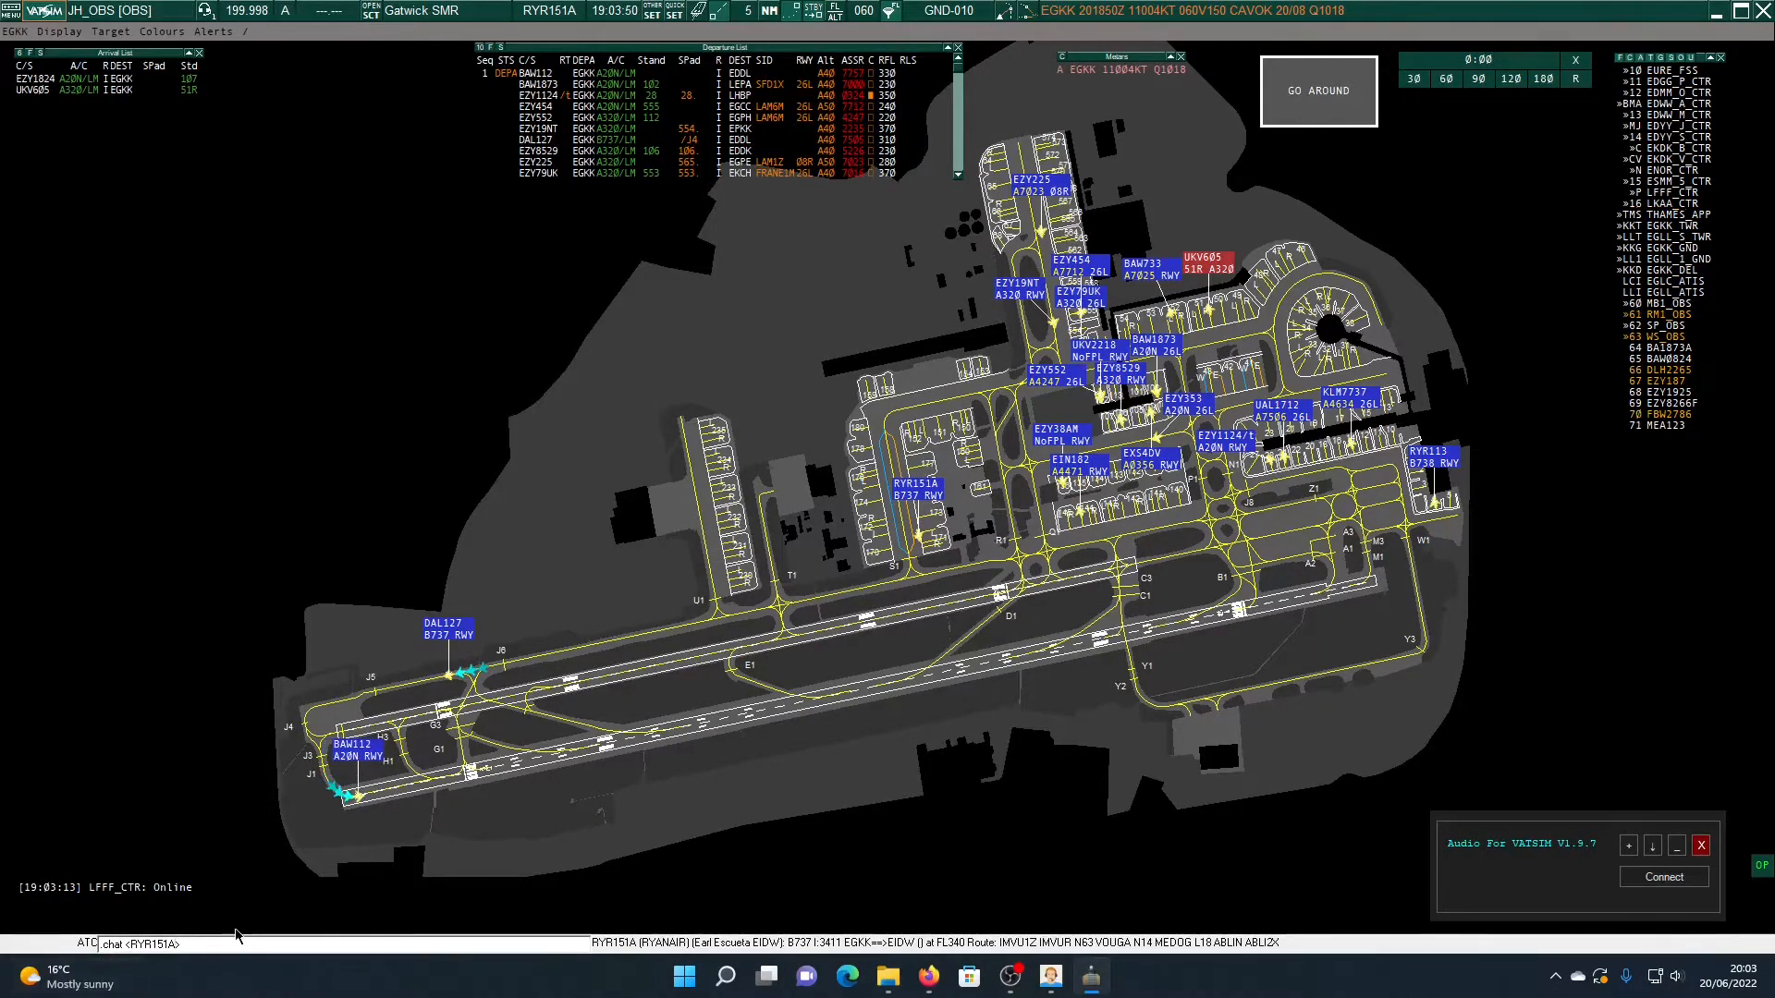
{"action": "key", "text": "Return"}
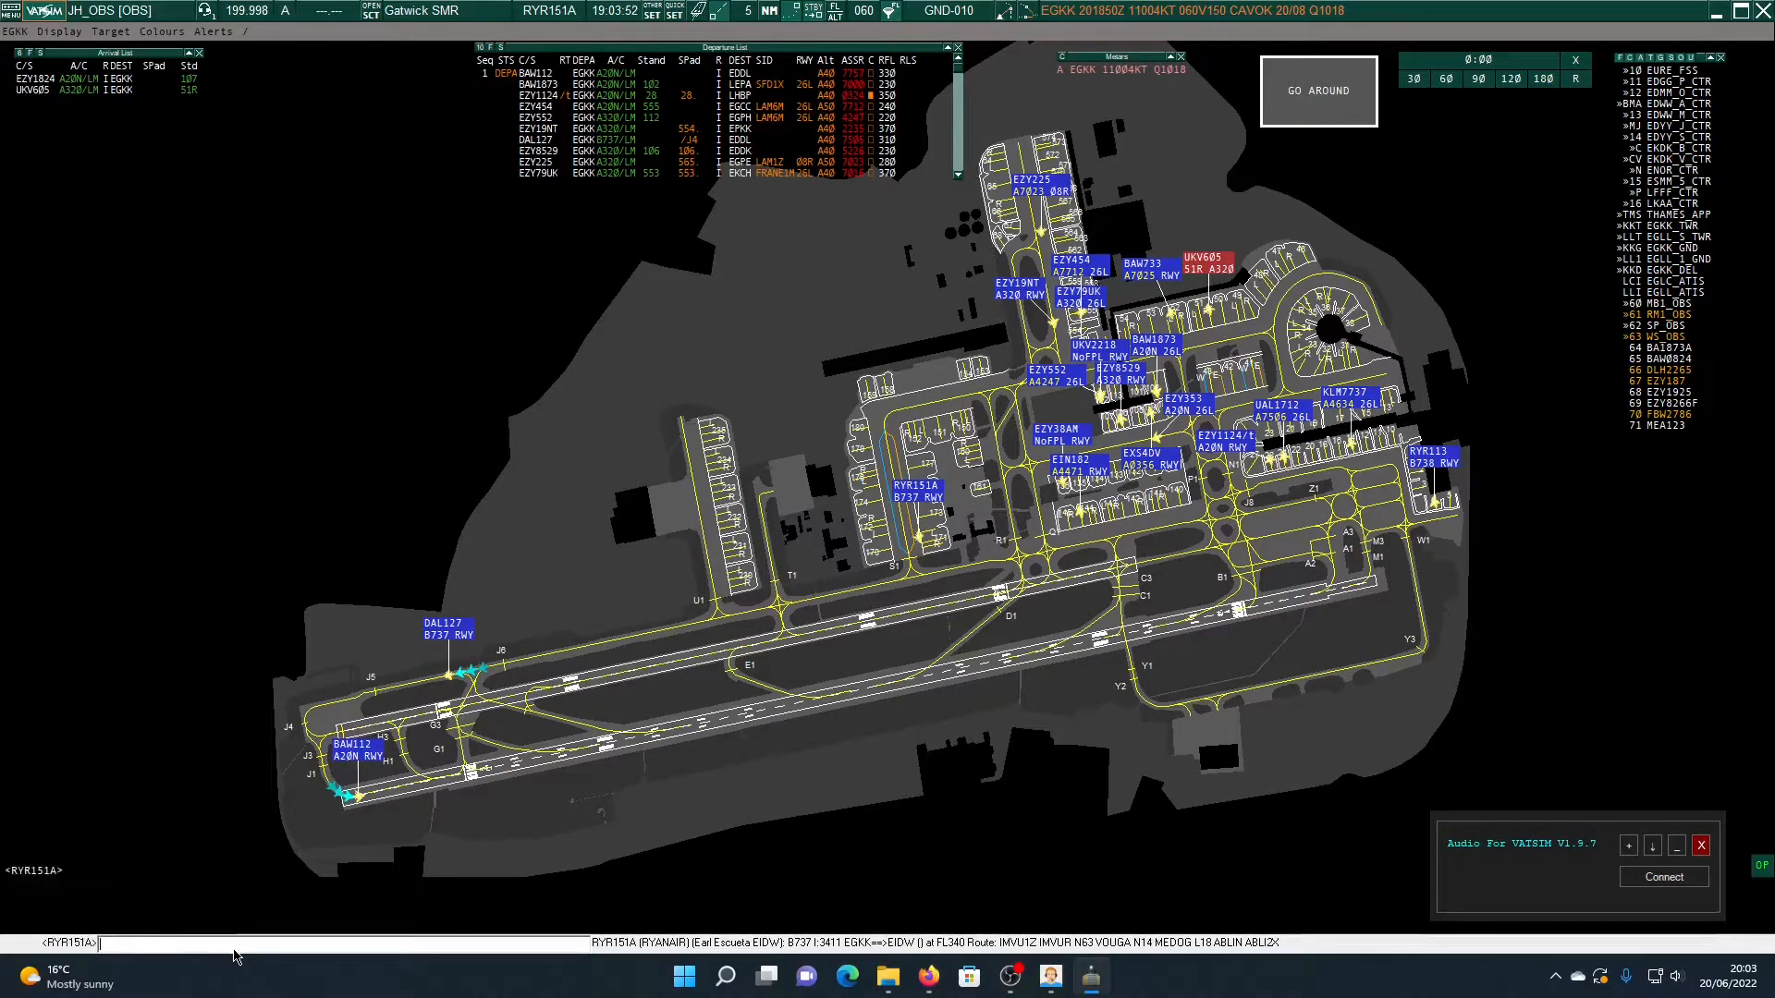
{"action": "left_click", "coordinate": [41, 872]}
{"action": "right_click", "coordinate": [35, 870]}
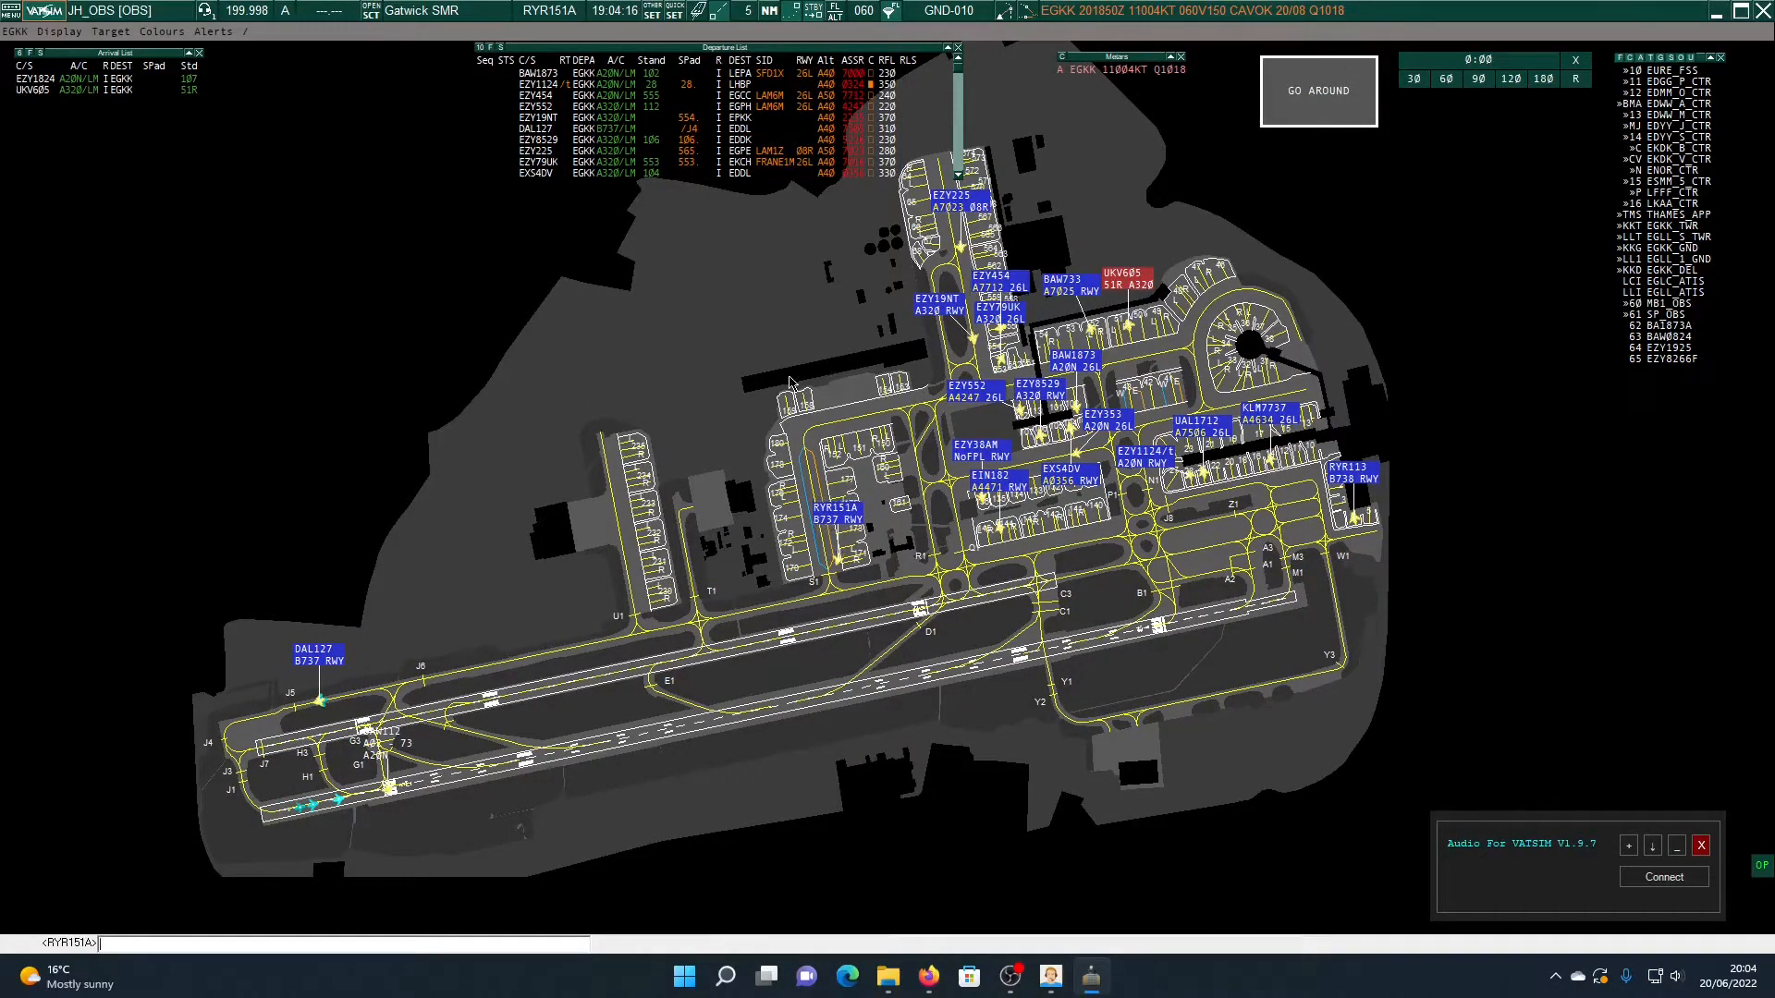
Examine EIN182's flight plan, including destination, alternate, altitude, squawk, TAS, times and aircraft data, and close it without editing
{"action": "left_click_drag", "start_coordinate": [792, 315], "coordinate": [873, 288]}
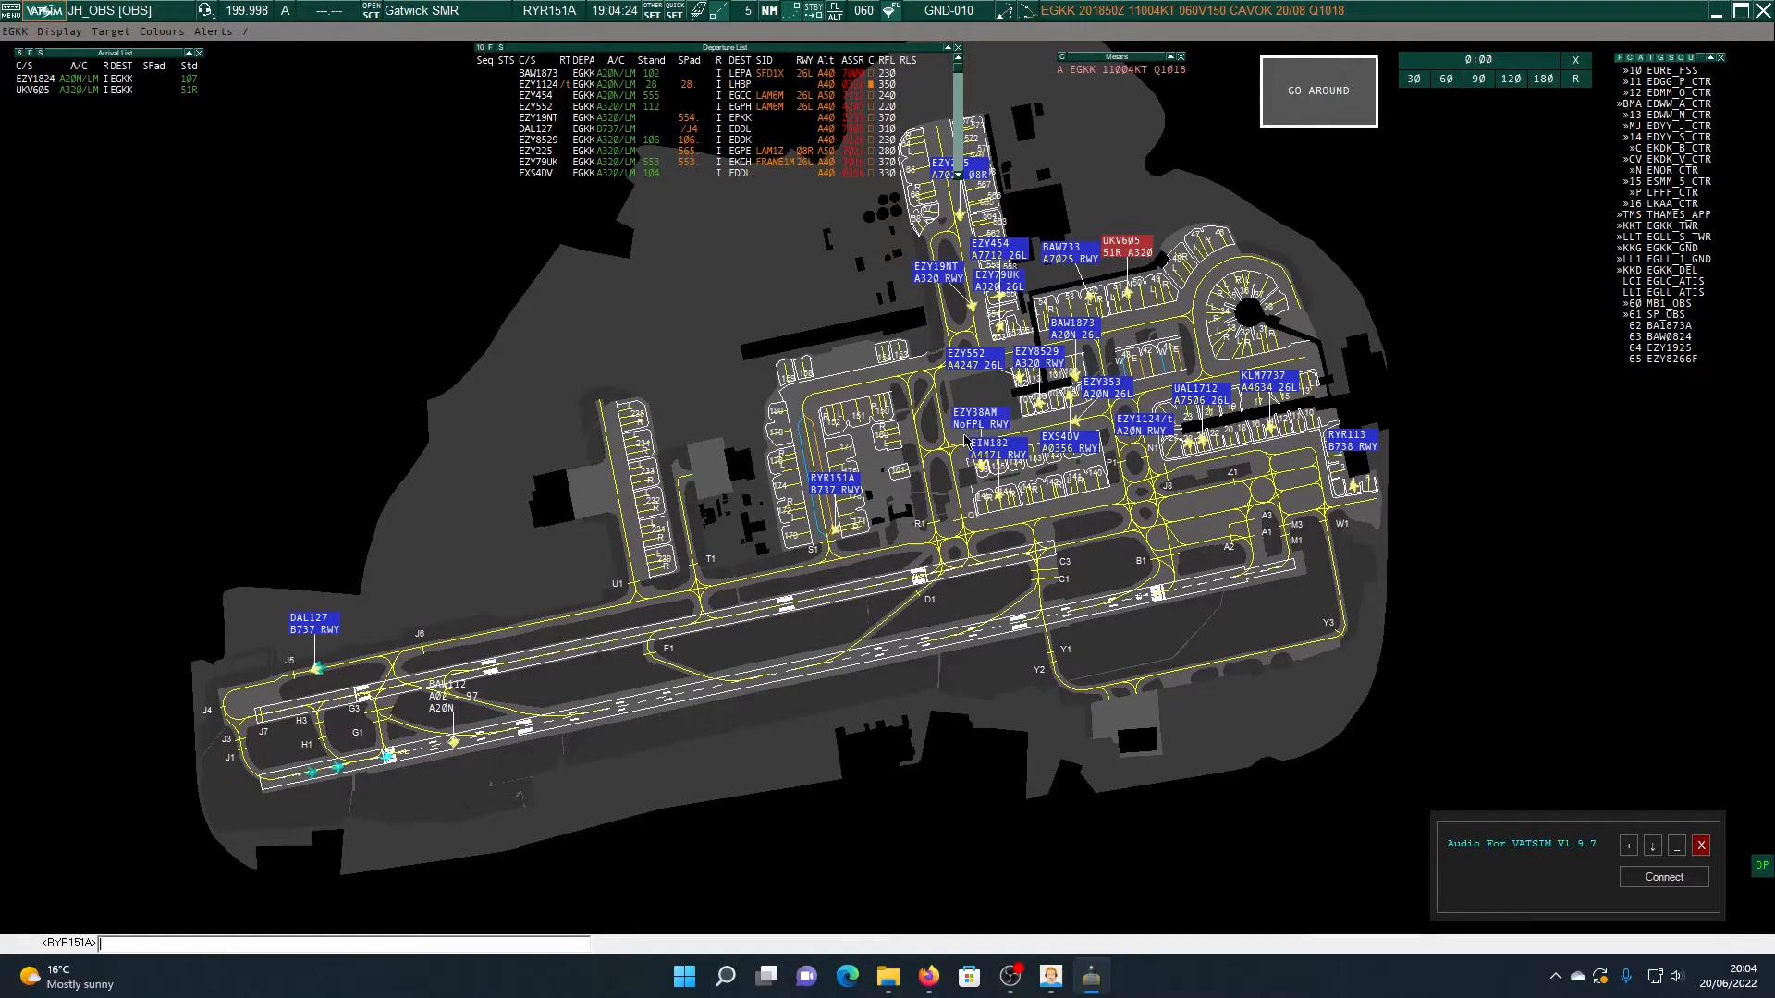
{"action": "left_click", "coordinate": [993, 450]}
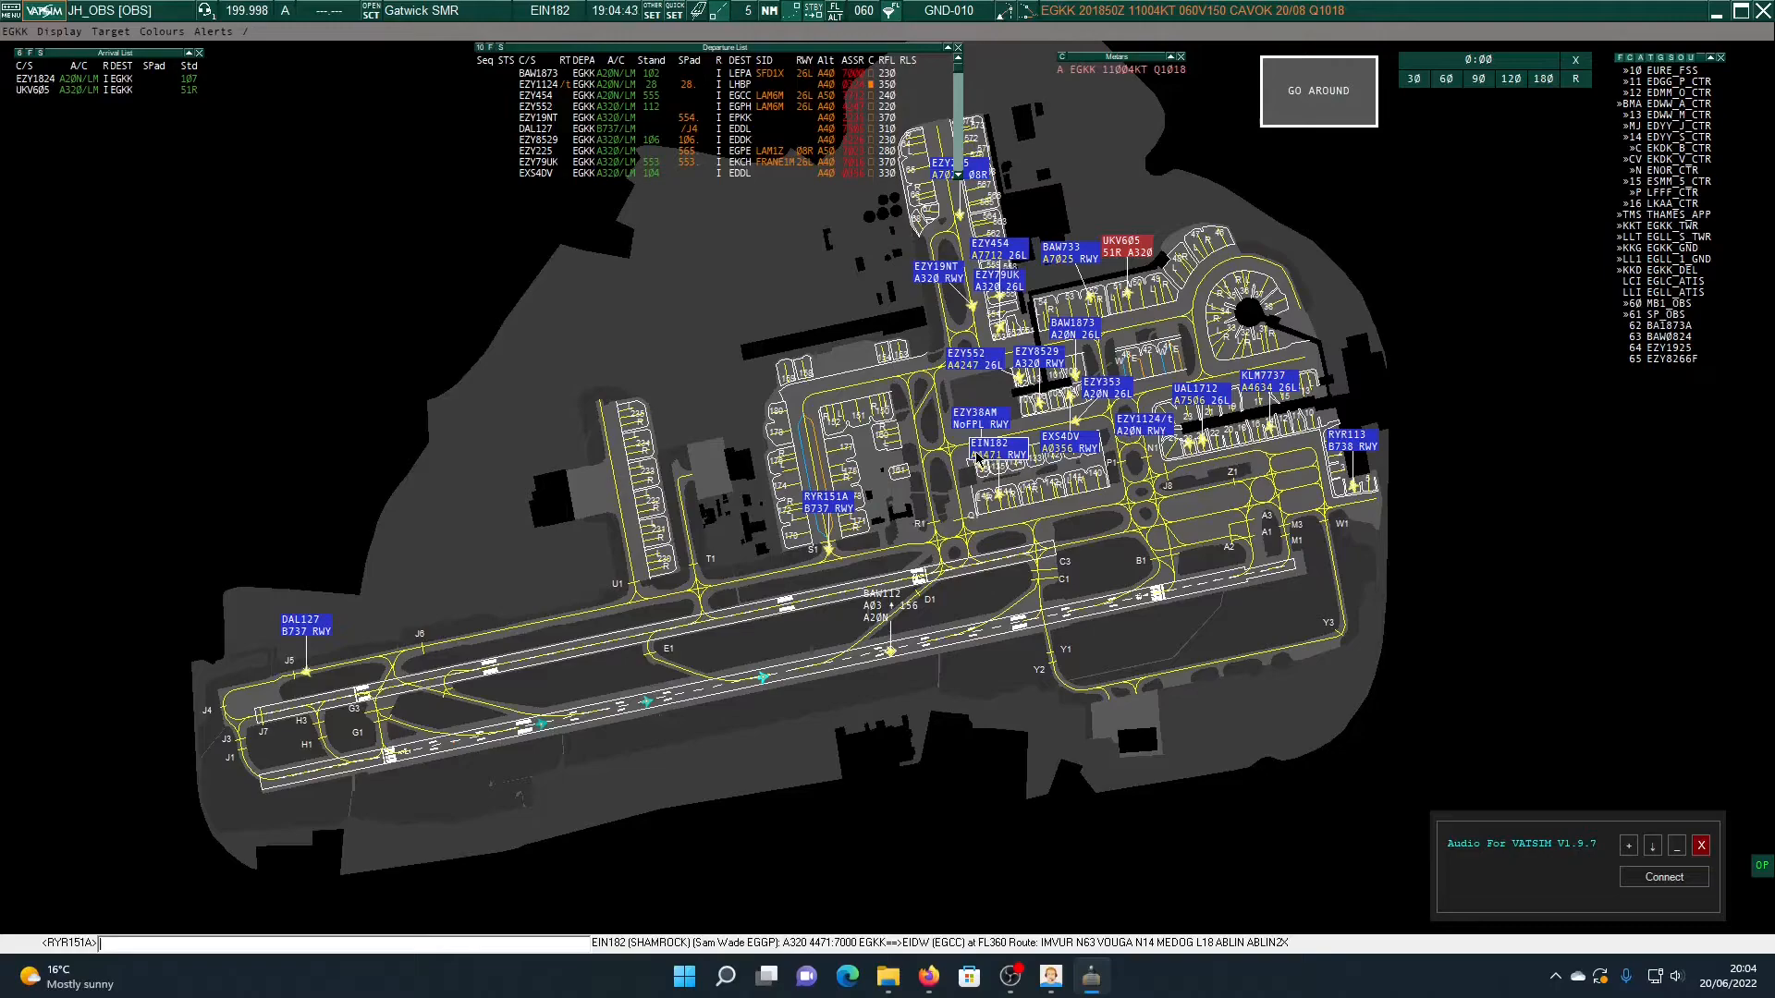
{"action": "left_click", "coordinate": [983, 460]}
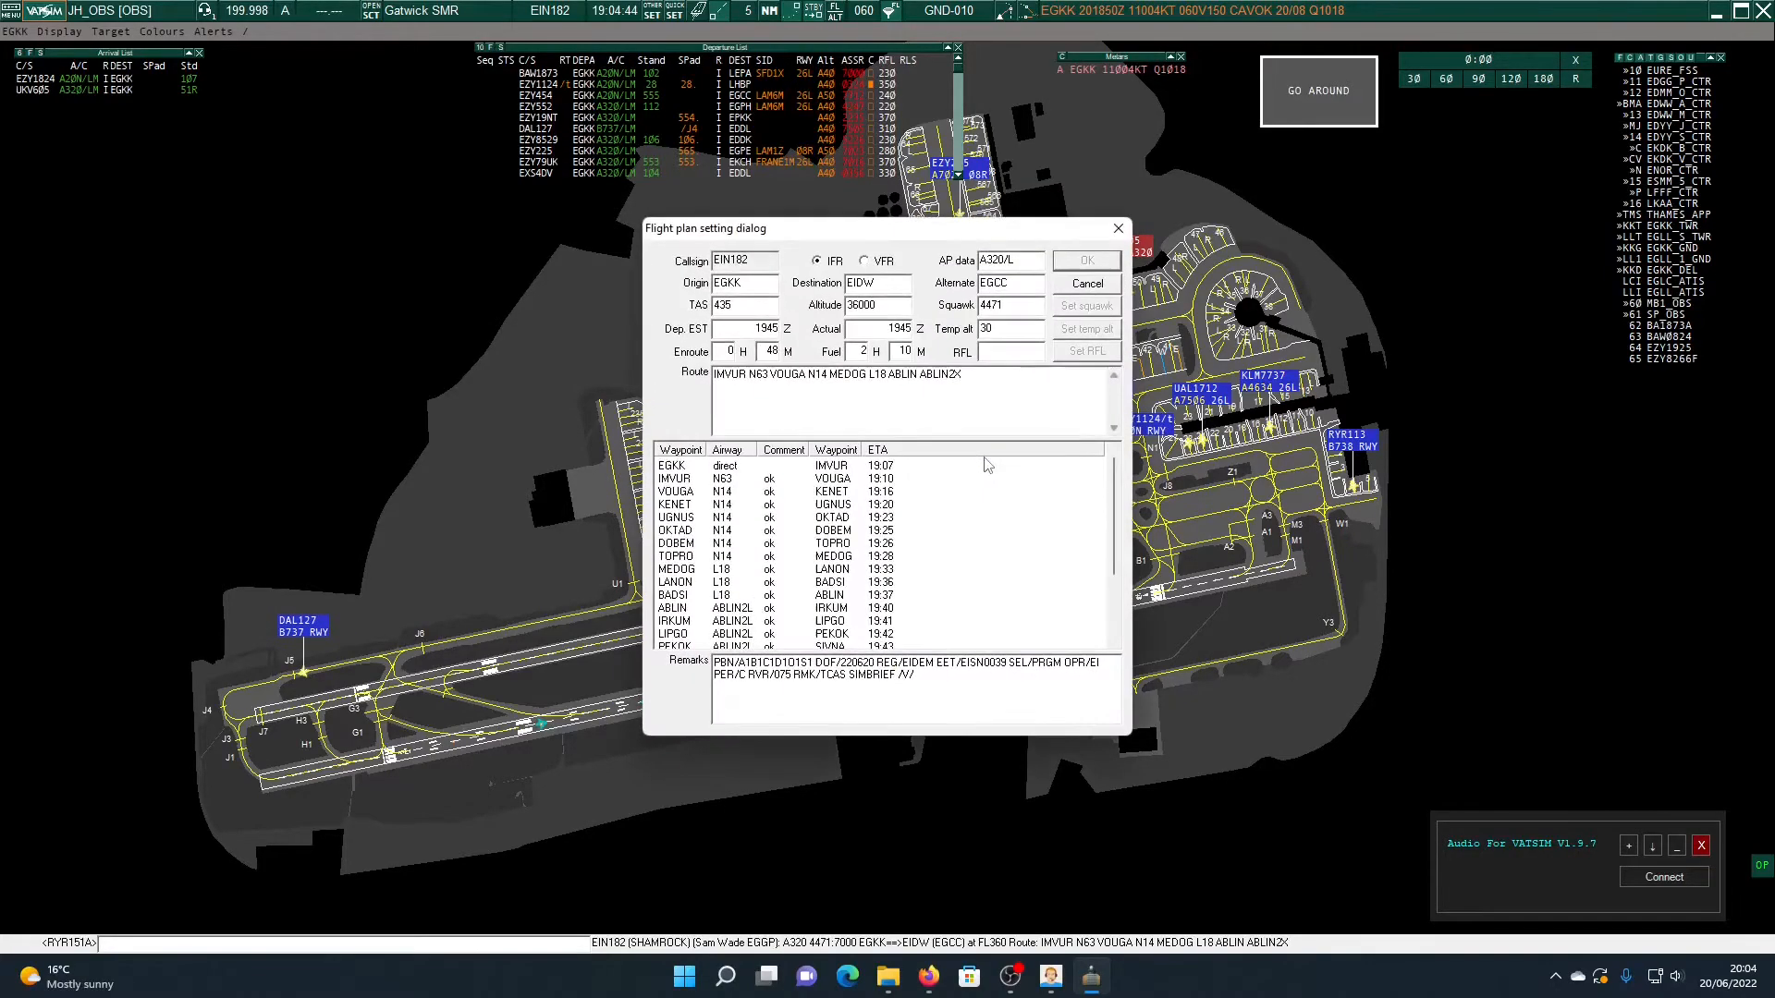
{"action": "left_click_drag", "start_coordinate": [814, 230], "coordinate": [721, 225]}
{"action": "left_click_drag", "start_coordinate": [793, 277], "coordinate": [996, 293]}
{"action": "left_click", "coordinate": [814, 277]}
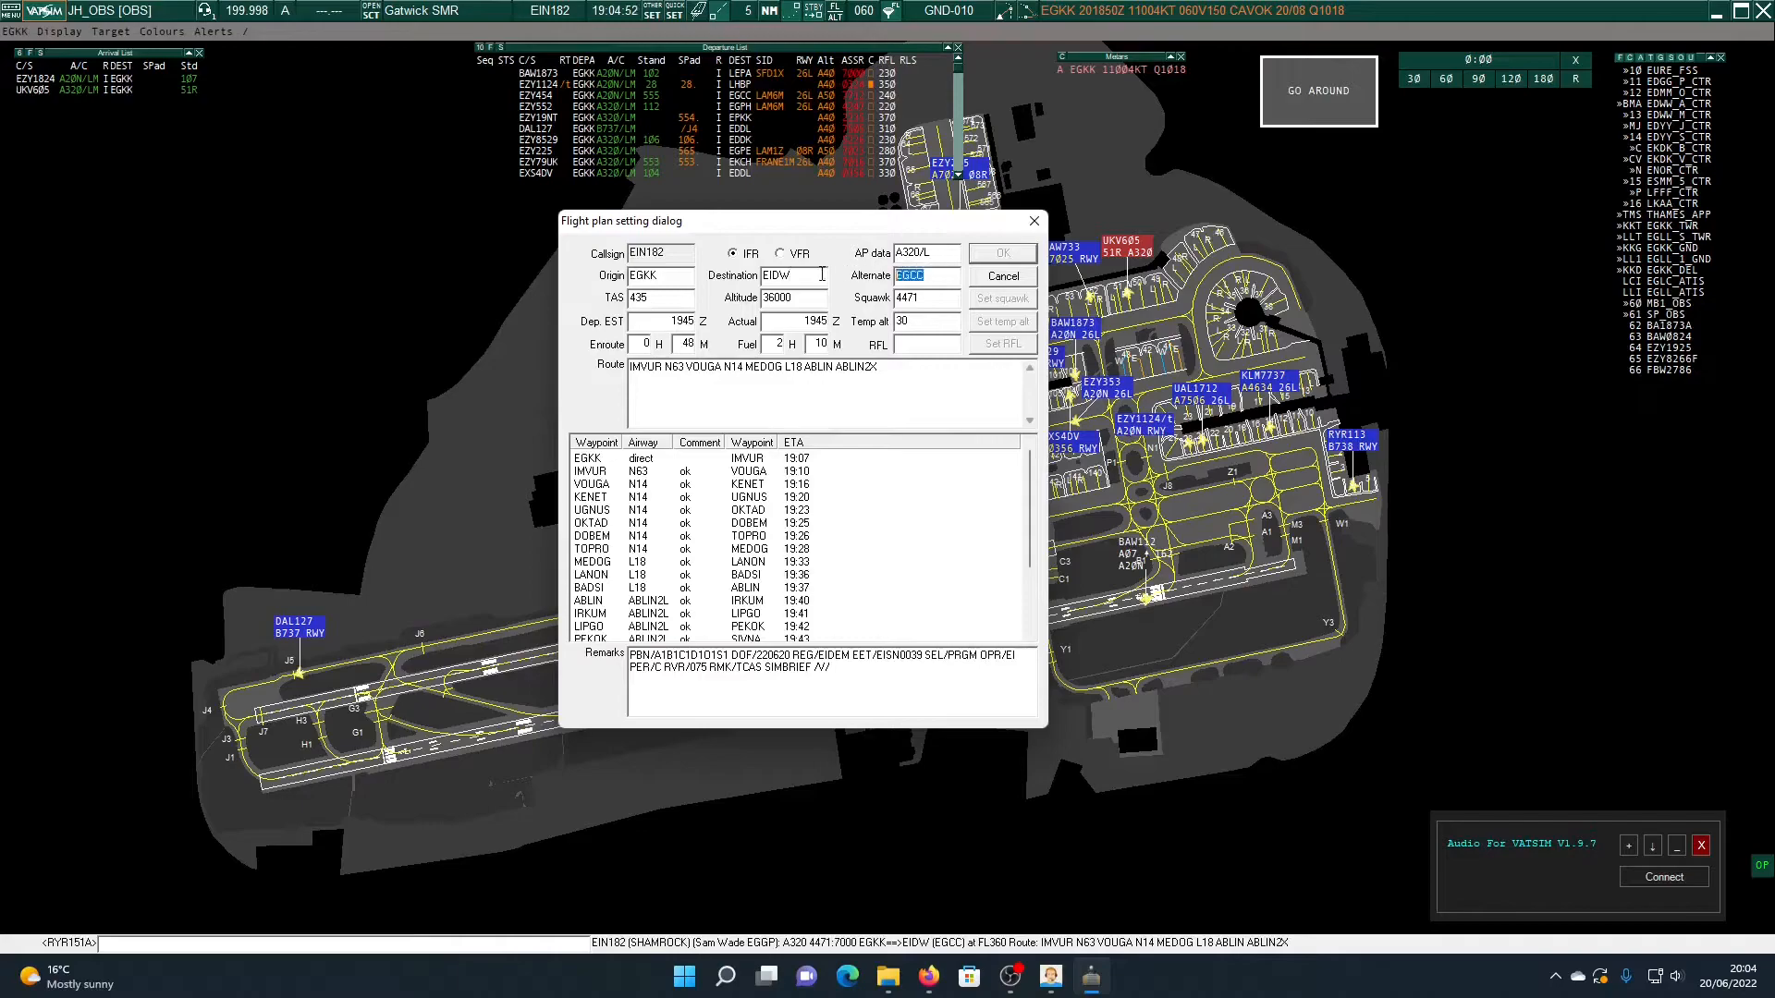
{"action": "left_click_drag", "start_coordinate": [815, 294], "coordinate": [822, 298]}
{"action": "left_click_drag", "start_coordinate": [939, 295], "coordinate": [712, 301]}
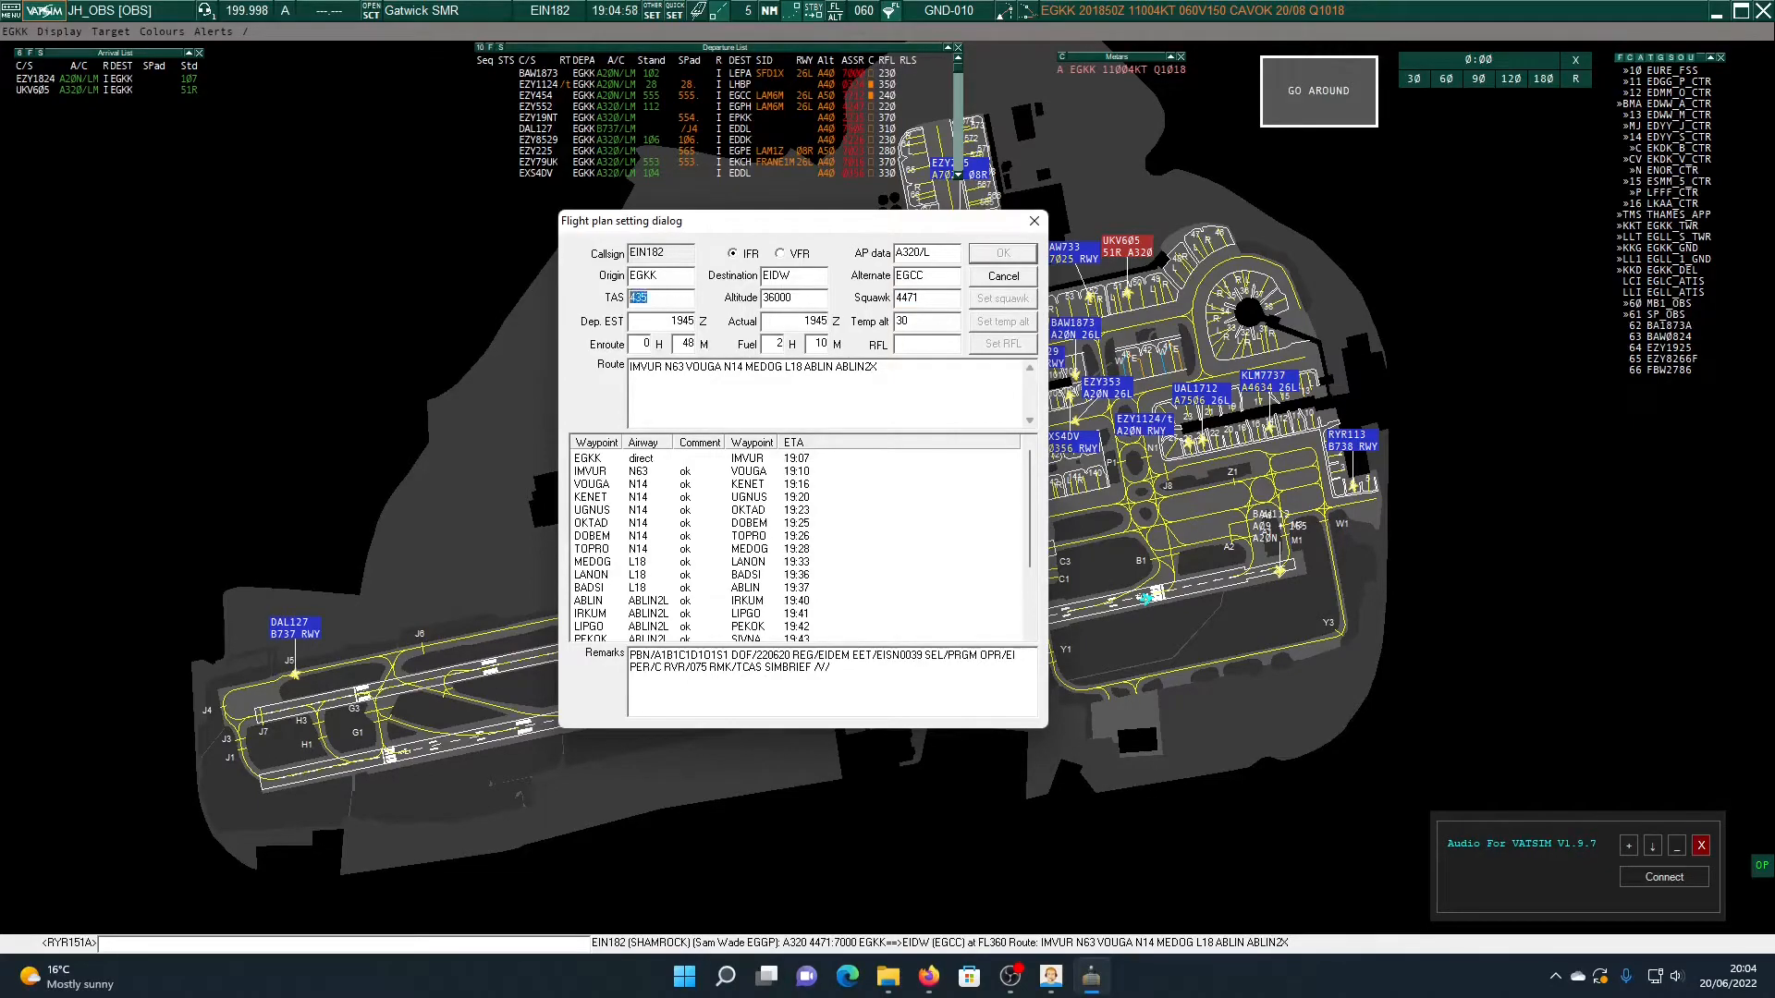
{"action": "left_click", "coordinate": [663, 299]}
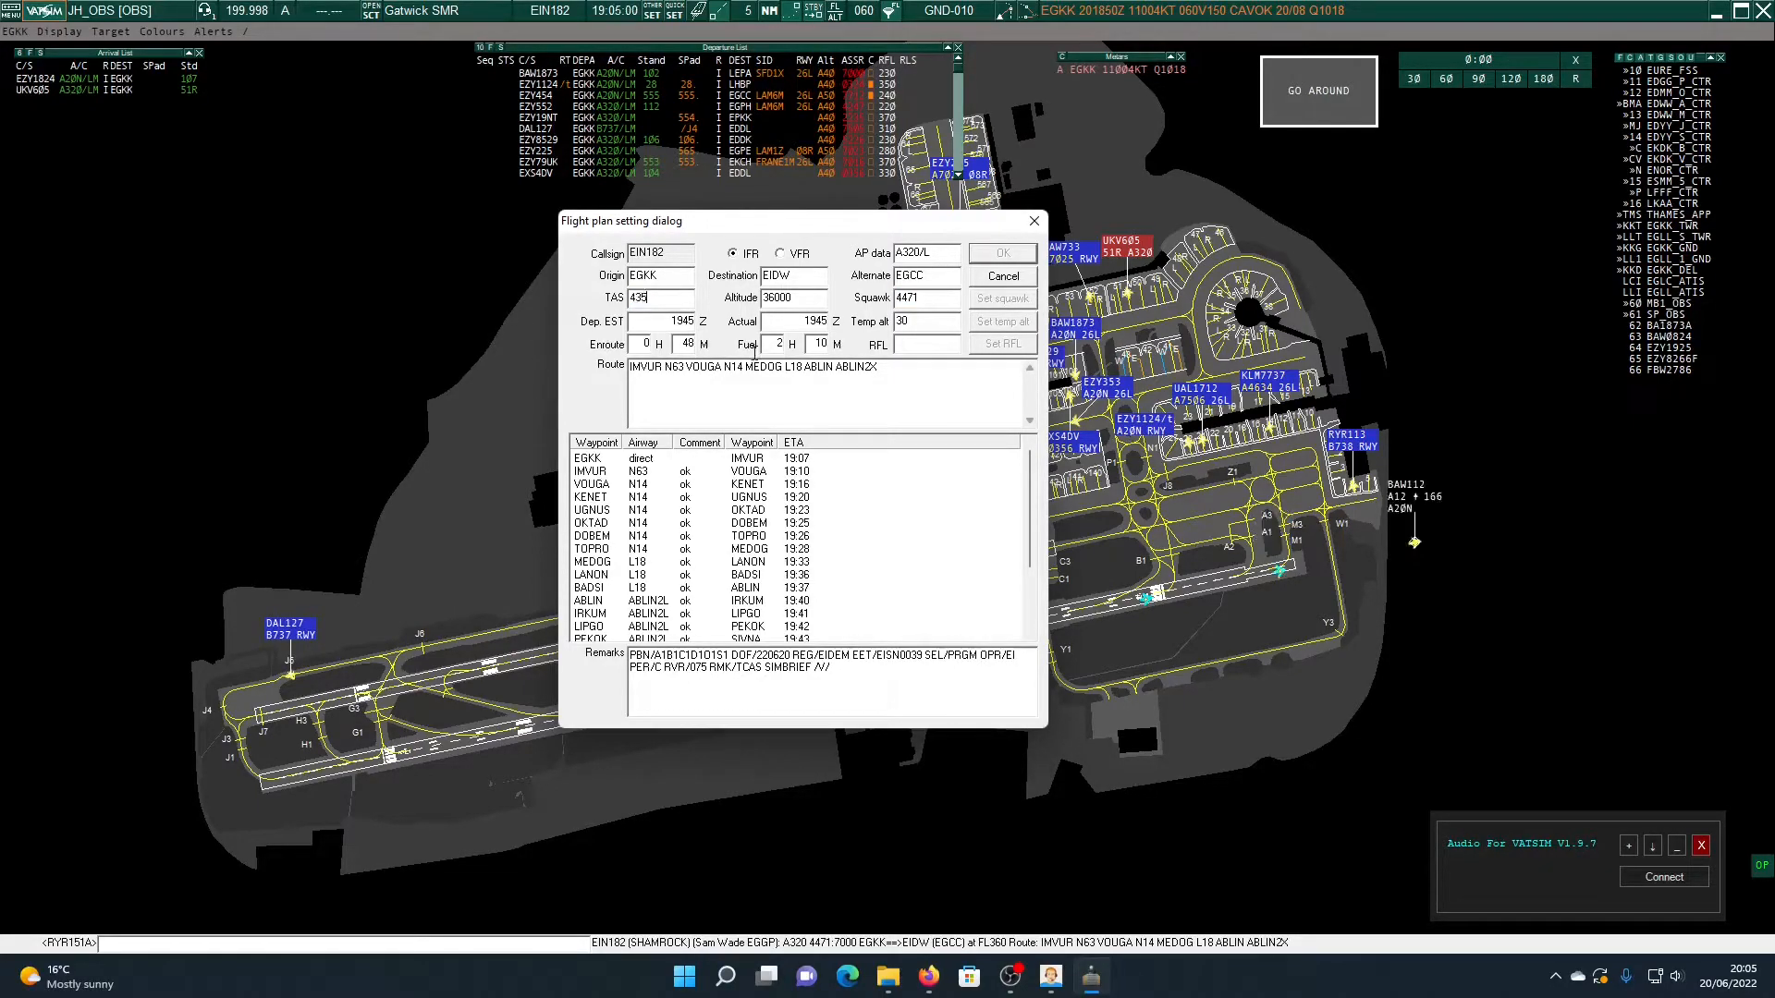
{"action": "left_click_drag", "start_coordinate": [593, 317], "coordinate": [730, 317]}
{"action": "double_click", "coordinate": [931, 253]}
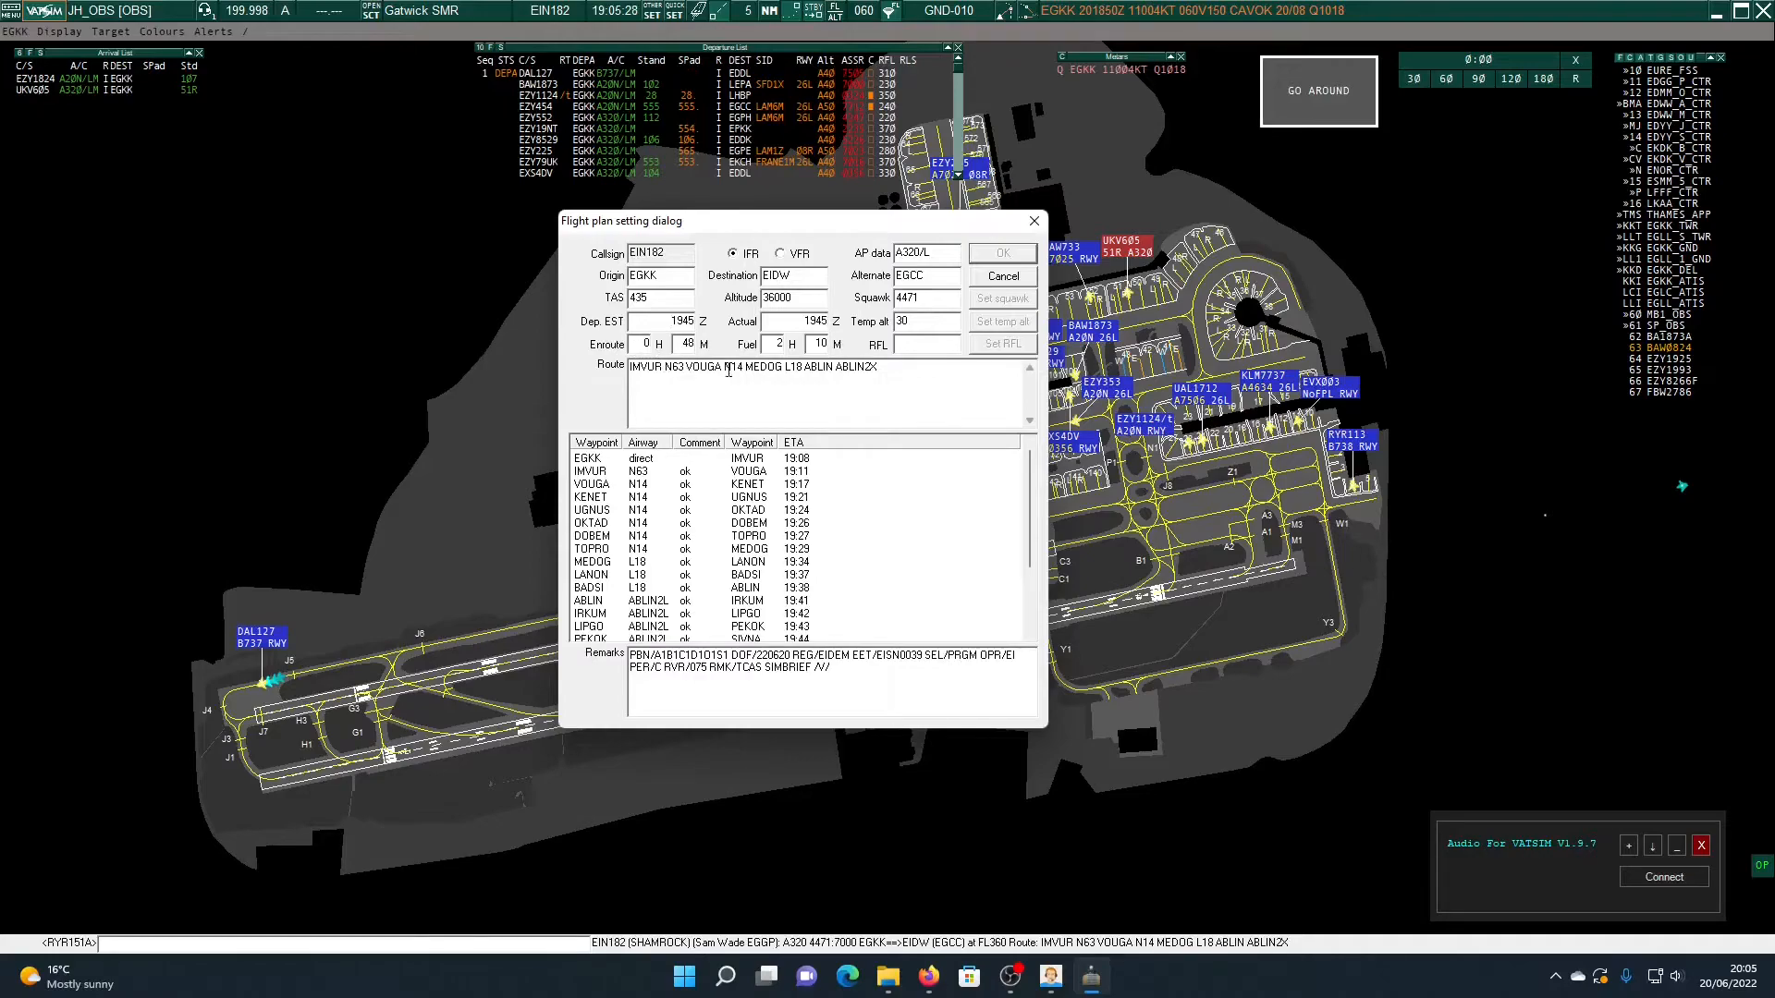
{"action": "left_click", "coordinate": [1017, 281]}
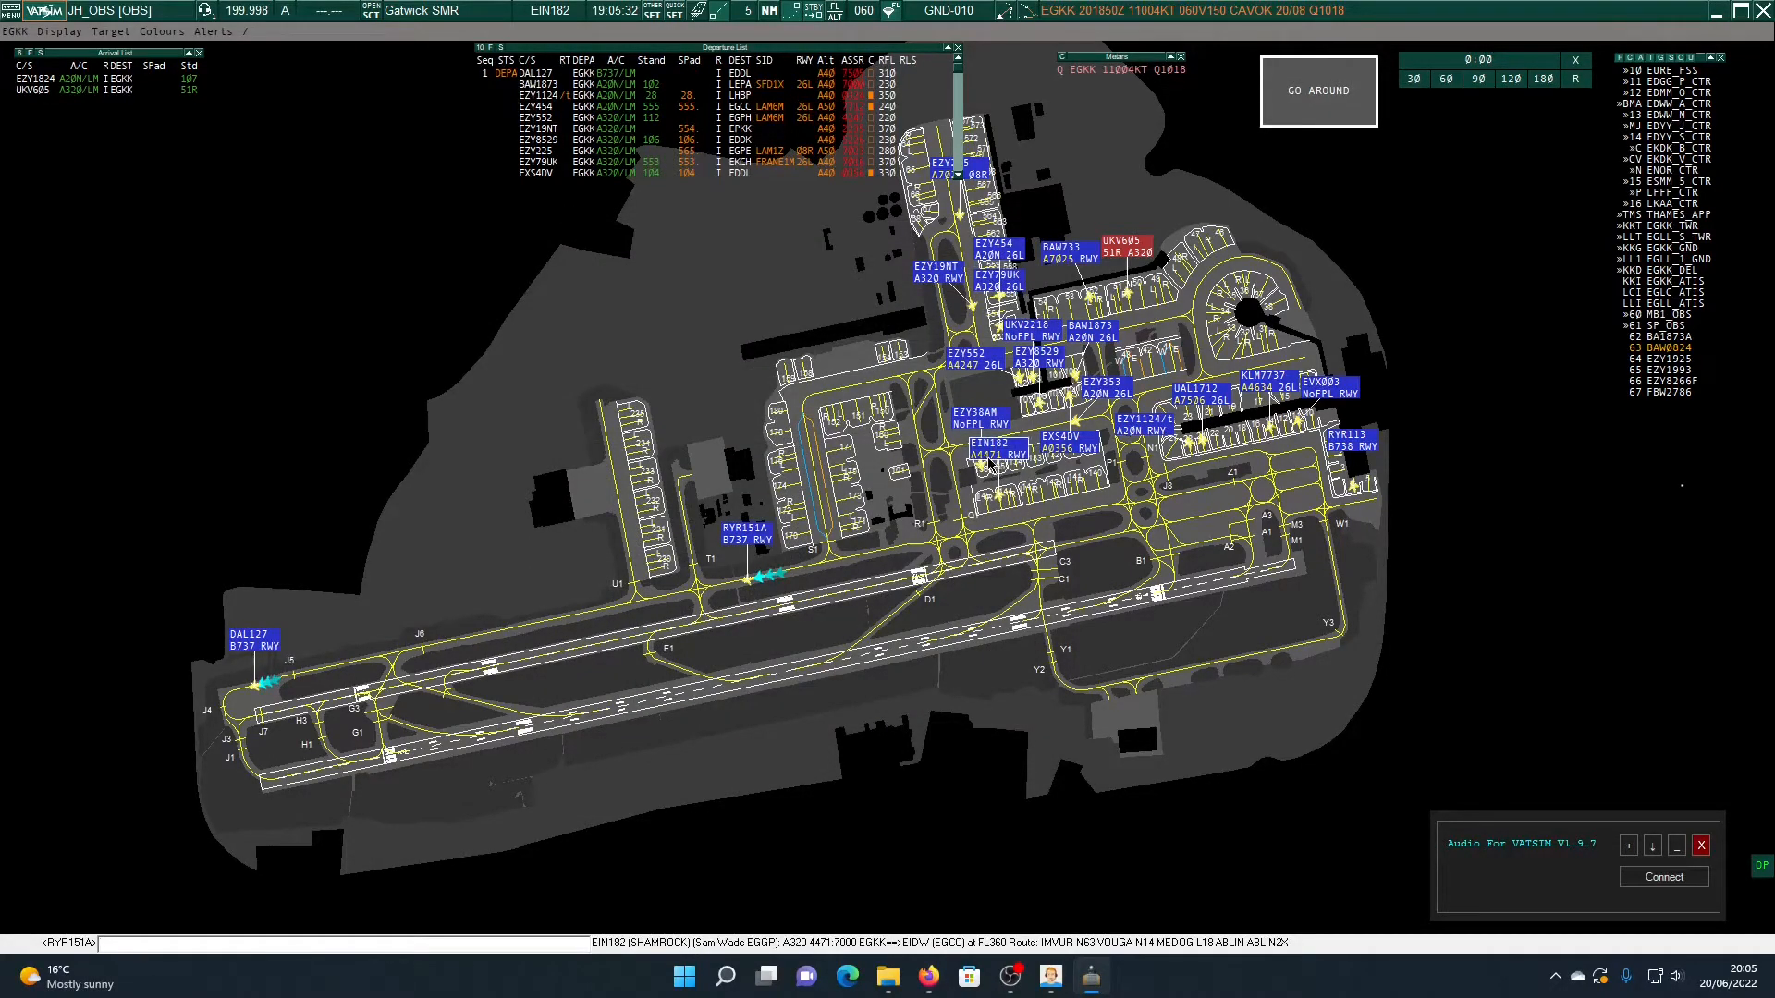
{"action": "left_click", "coordinate": [995, 460]}
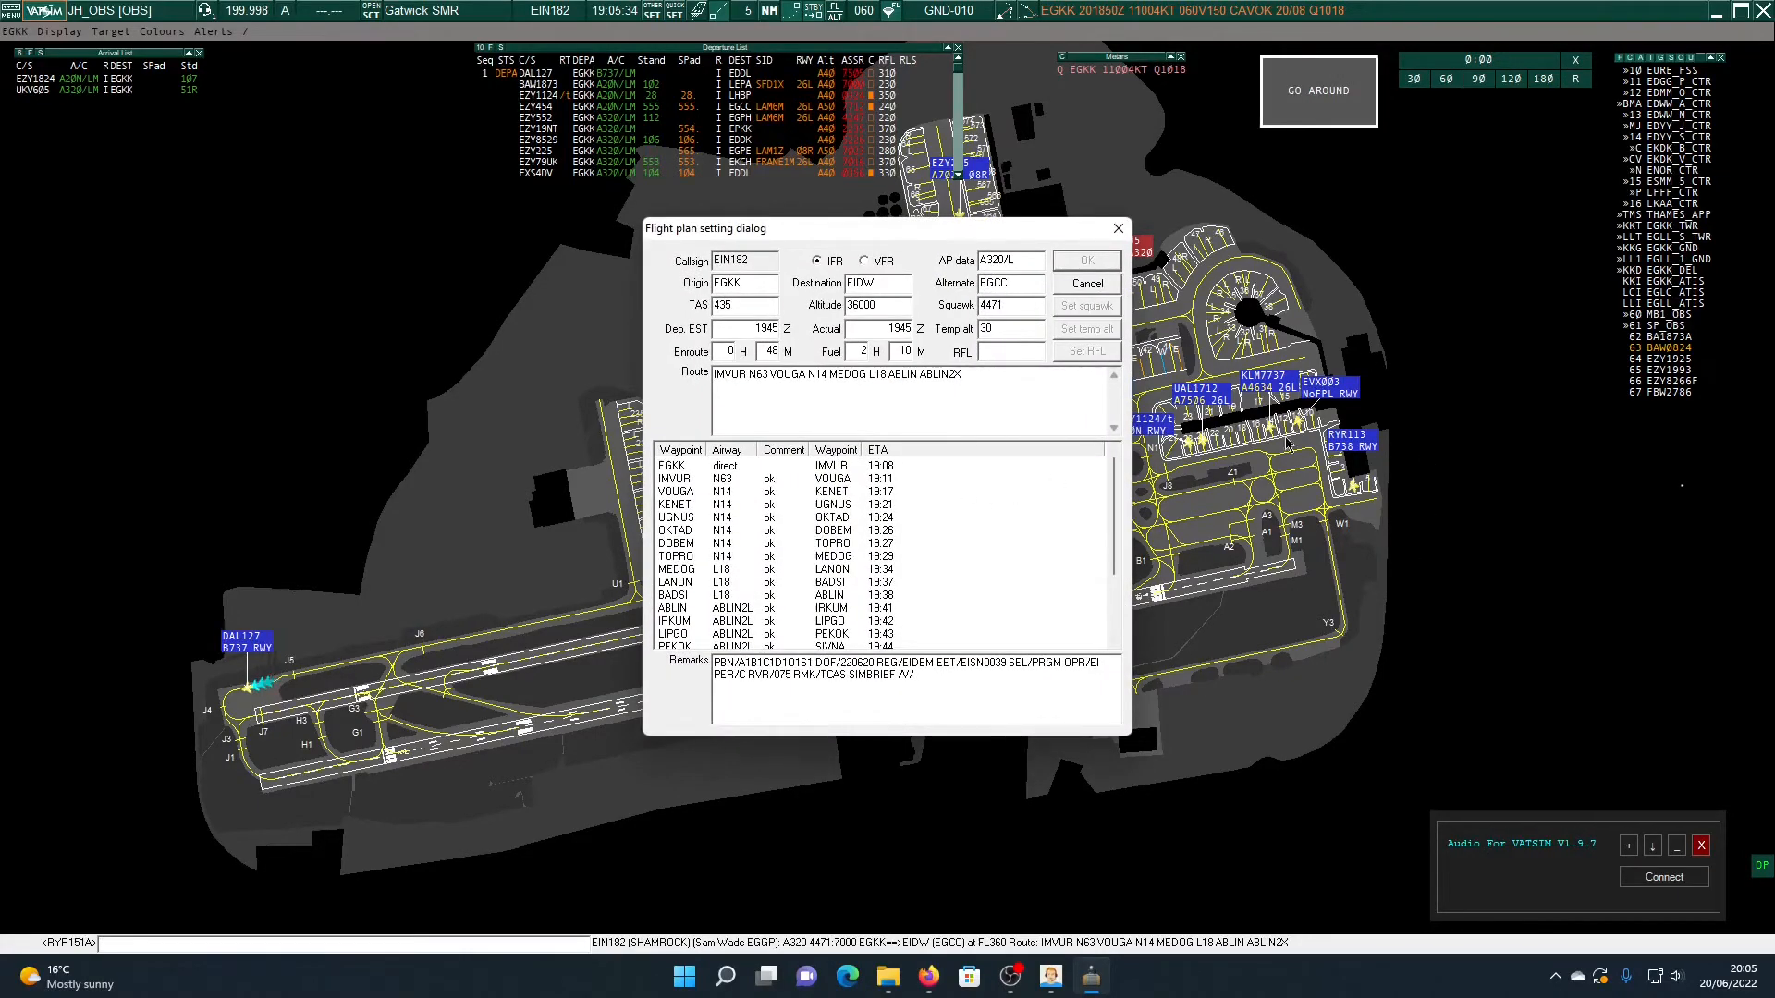
{"action": "left_click", "coordinate": [1119, 230]}
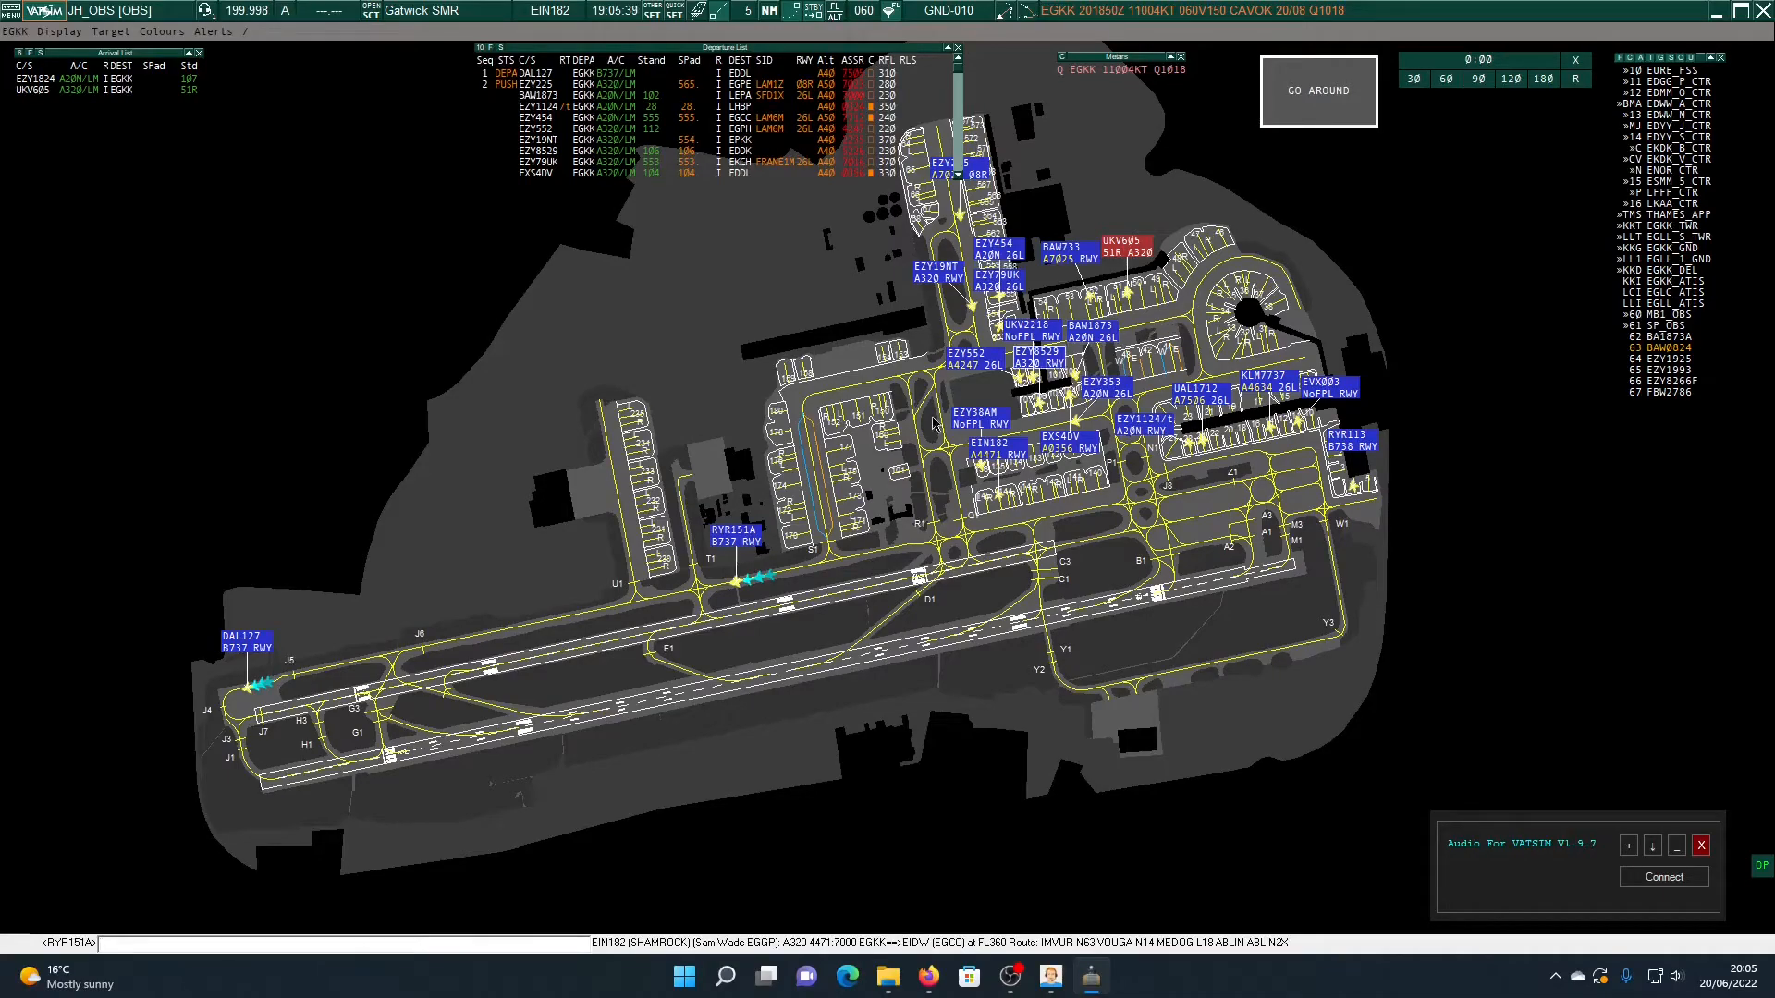
View RYR151A's flight plan, close it, and check the flight summaries of UKV605 and EVX003
{"action": "left_click", "coordinate": [723, 553]}
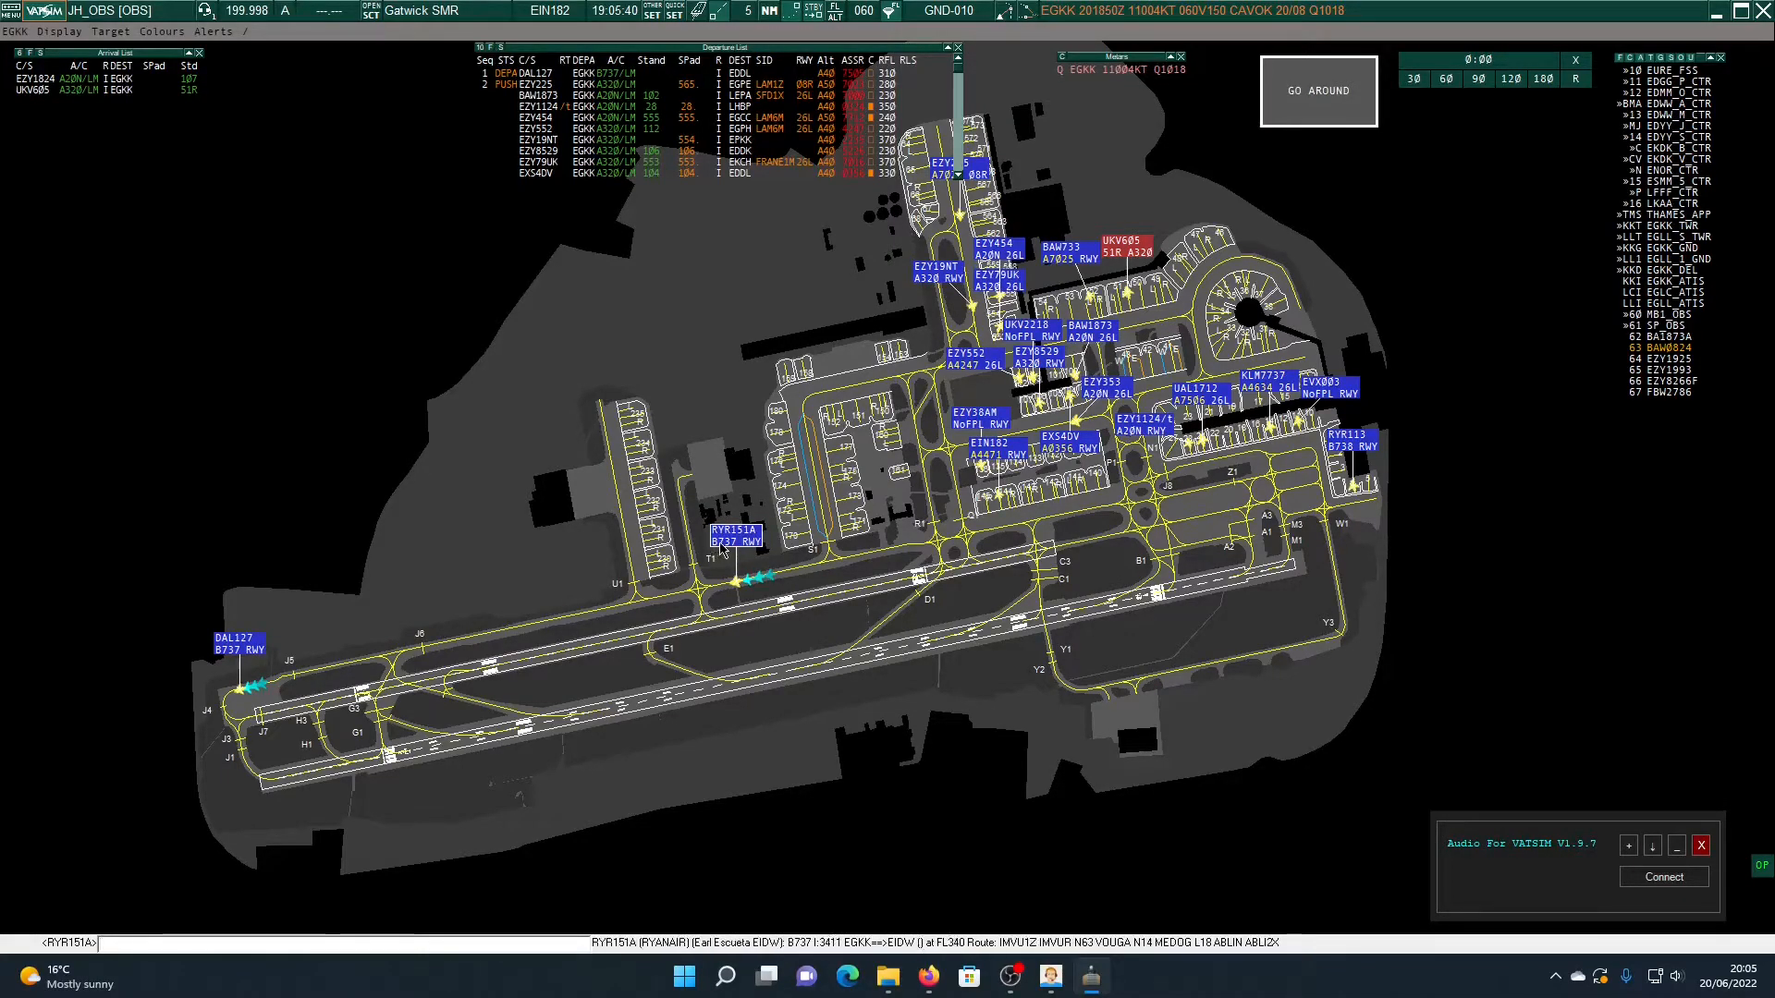
{"action": "key", "text": "Escape"}
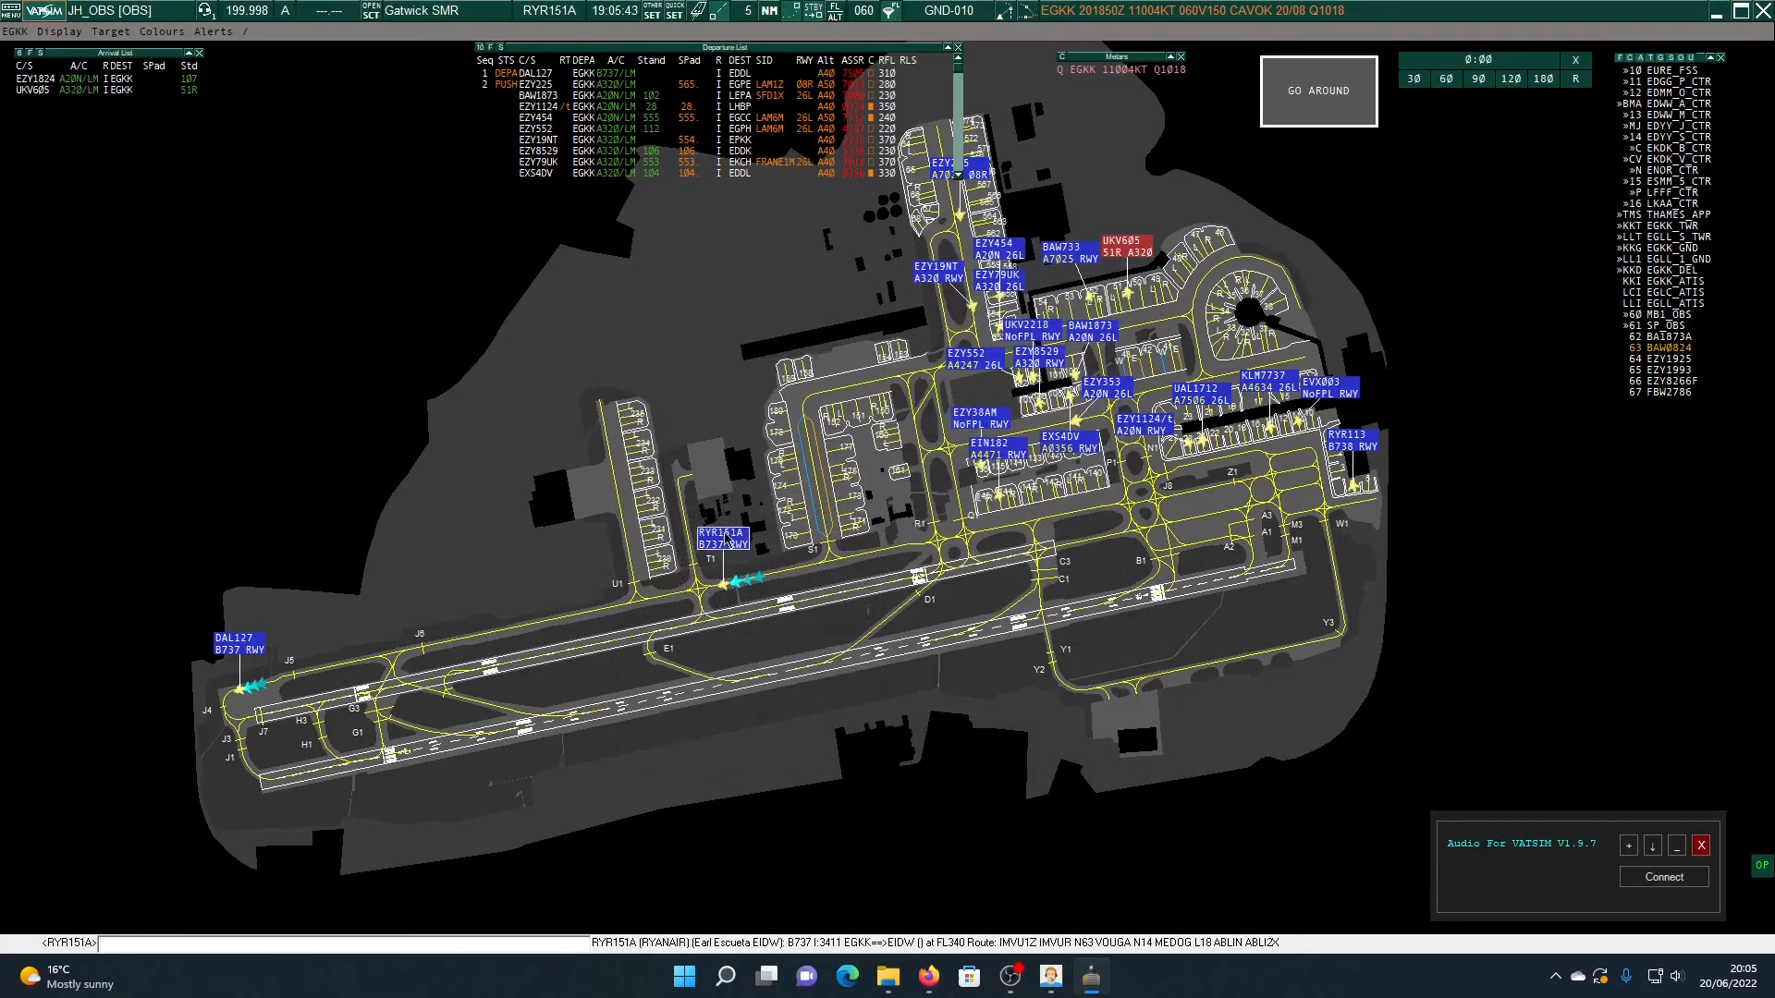
{"action": "left_click", "coordinate": [713, 545]}
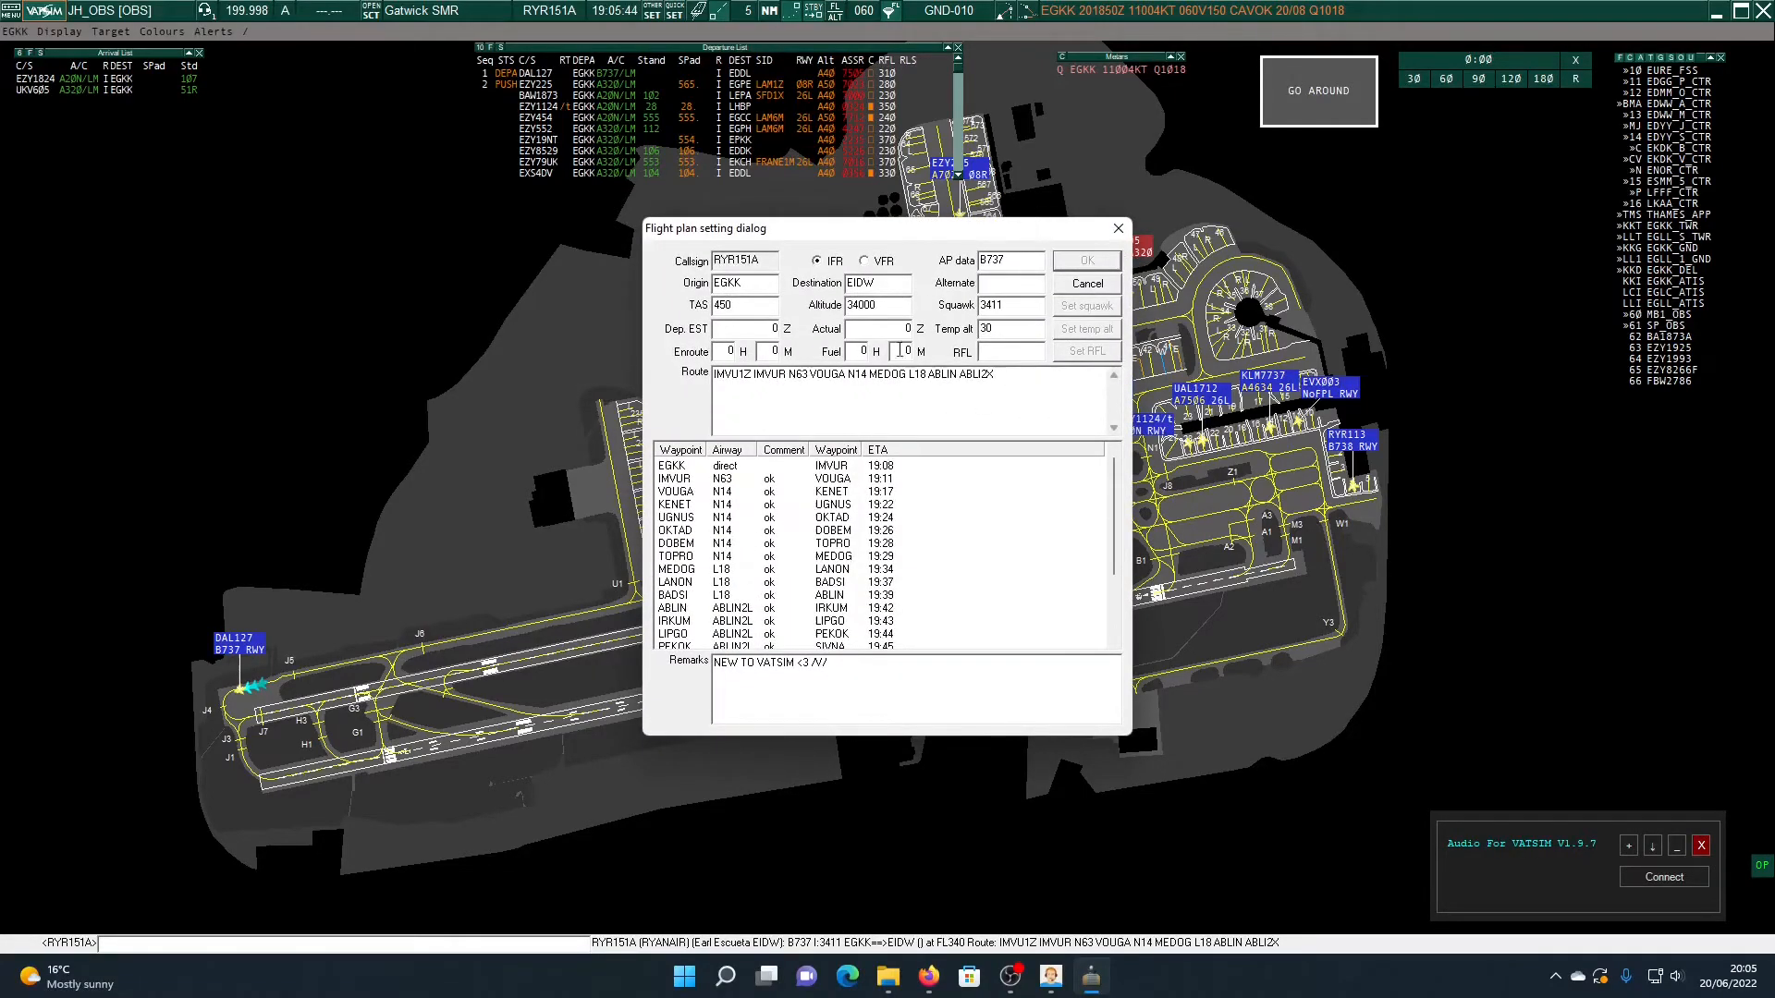
{"action": "left_click", "coordinate": [1118, 228]}
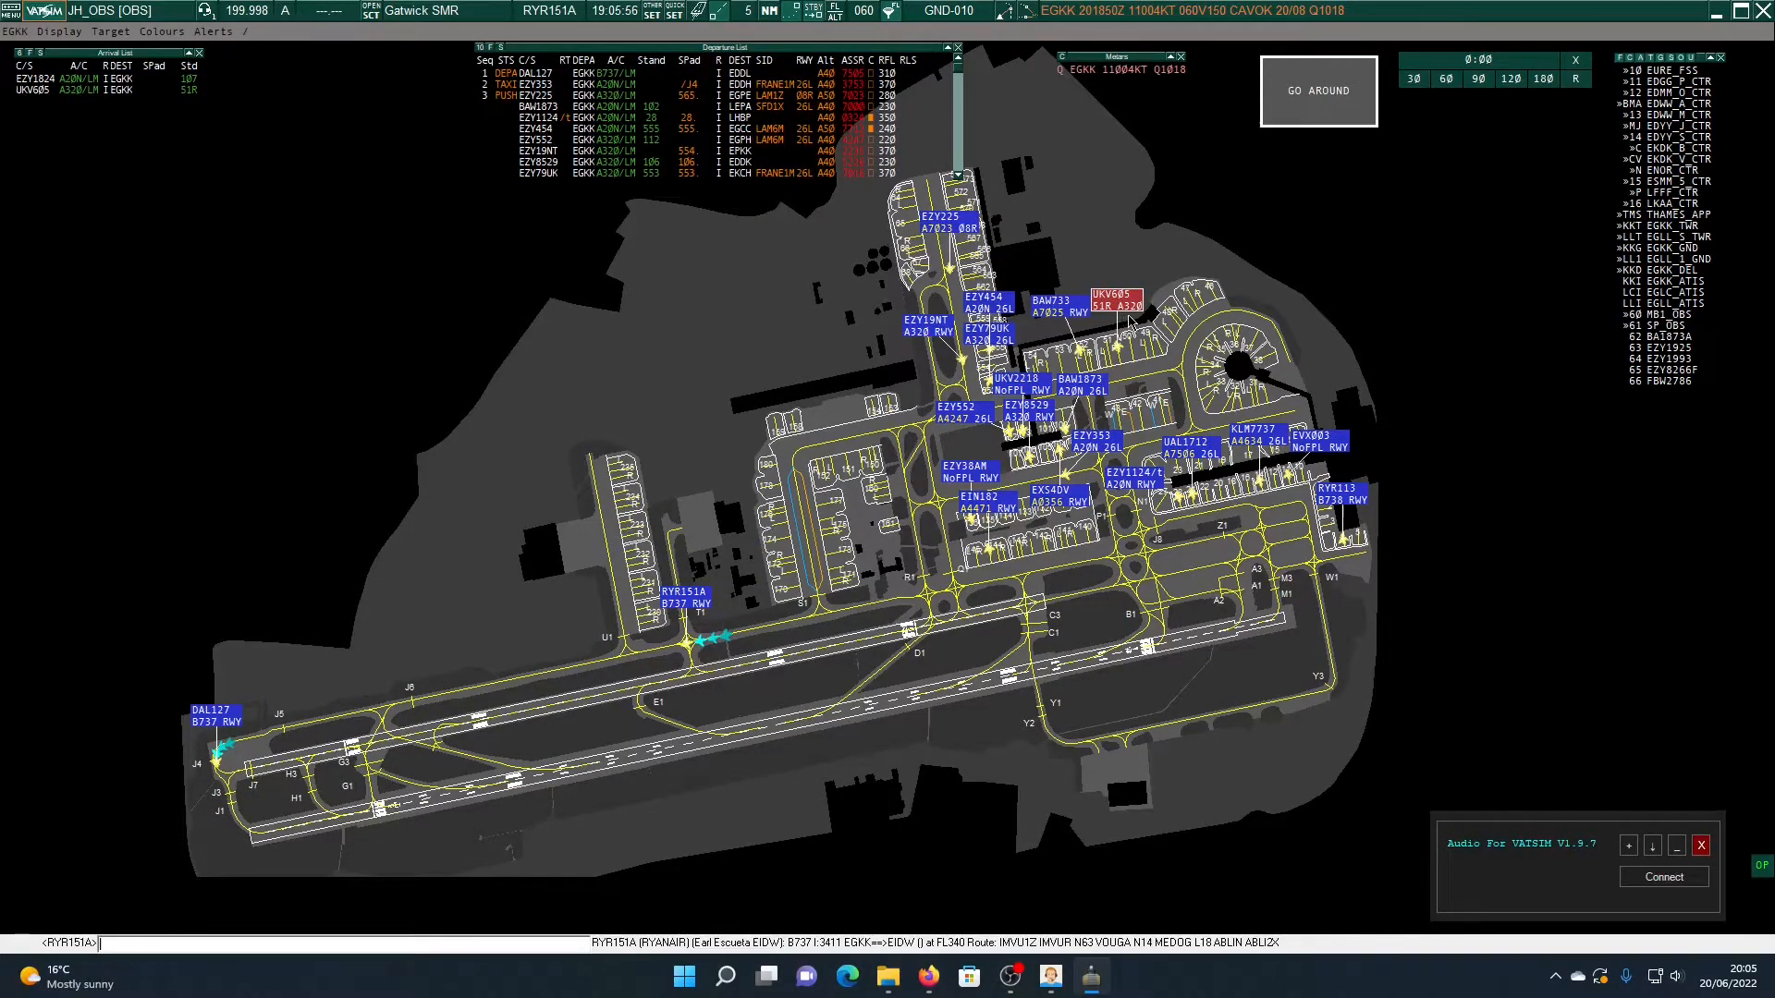
{"action": "left_click", "coordinate": [1116, 301]}
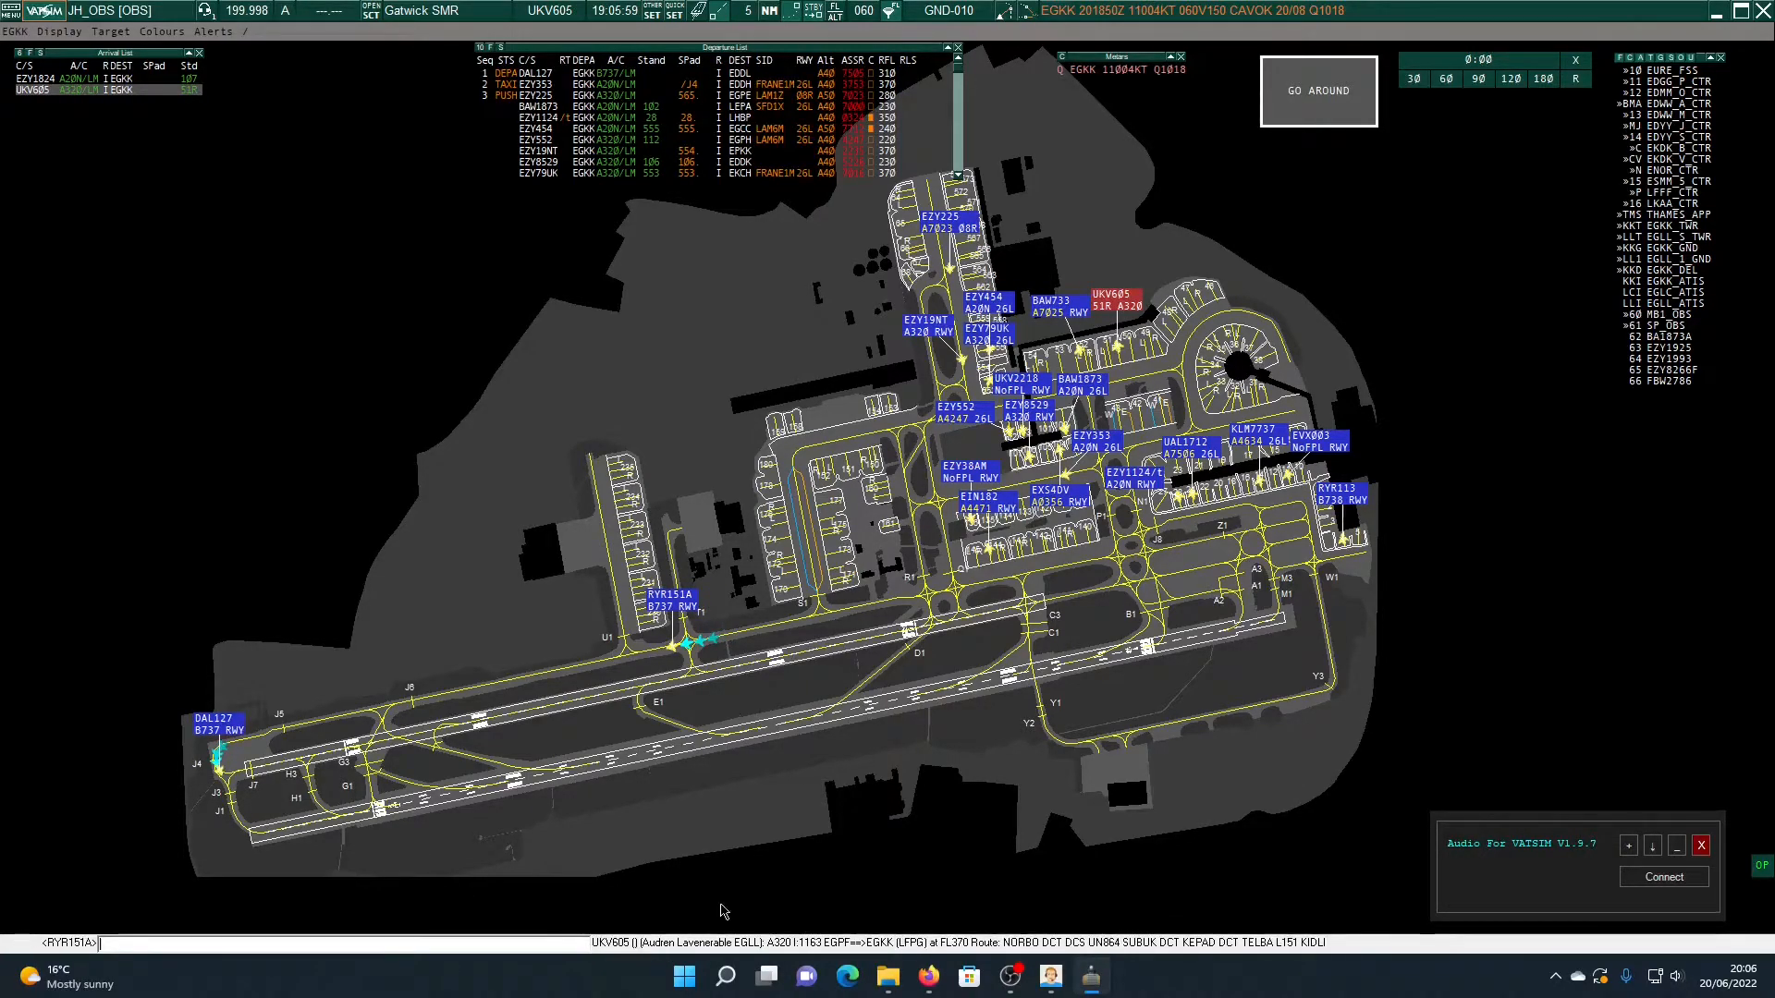
{"action": "left_click", "coordinate": [1204, 474]}
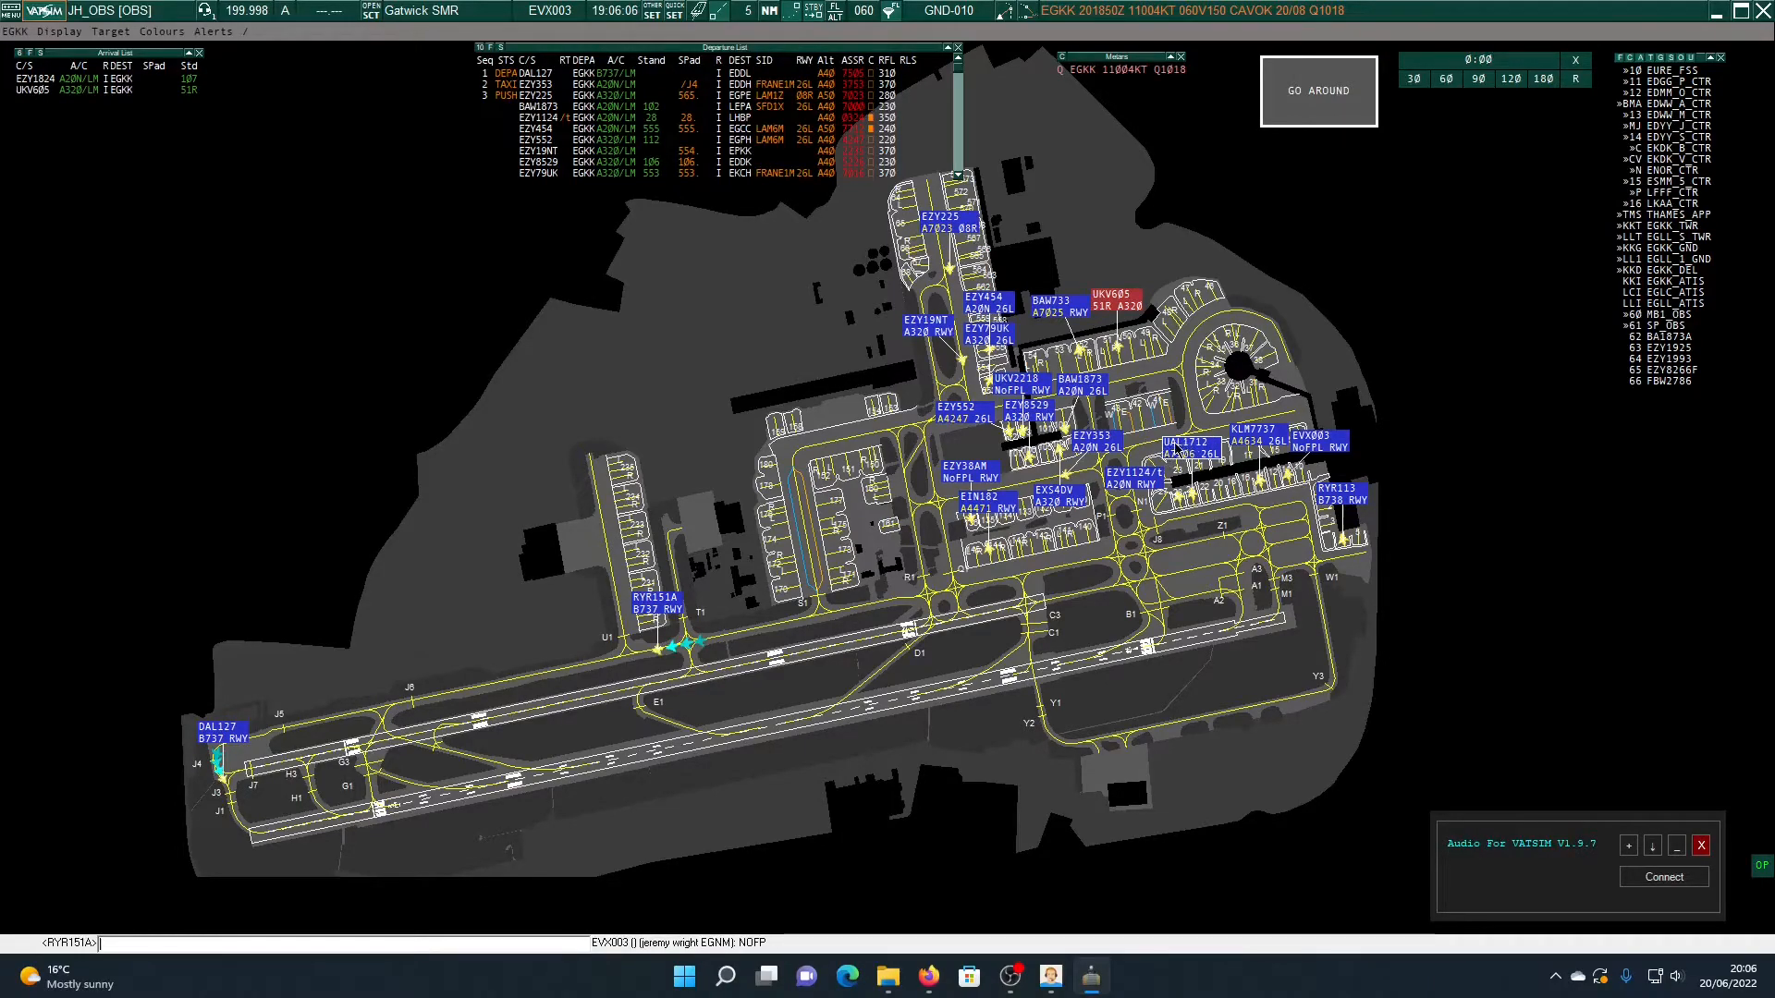
Check the flight plan summaries of UAL1712 and EIN182
{"action": "left_click", "coordinate": [1194, 452]}
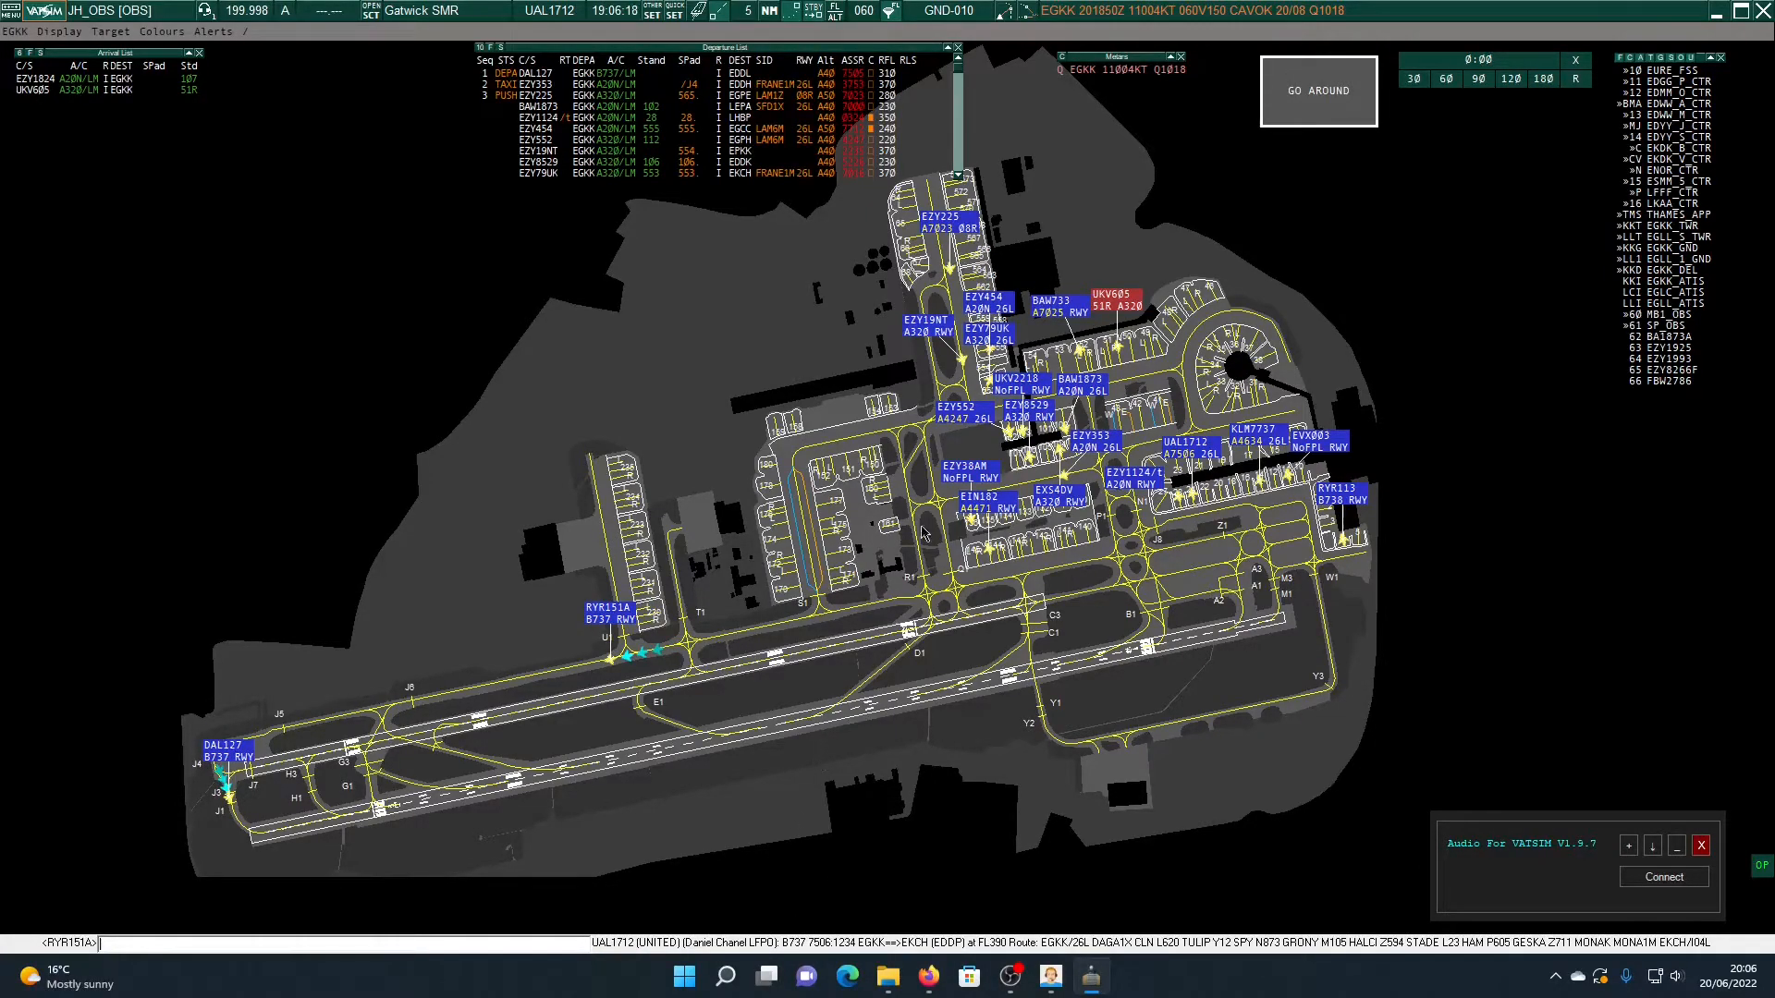
{"action": "left_click", "coordinate": [978, 508]}
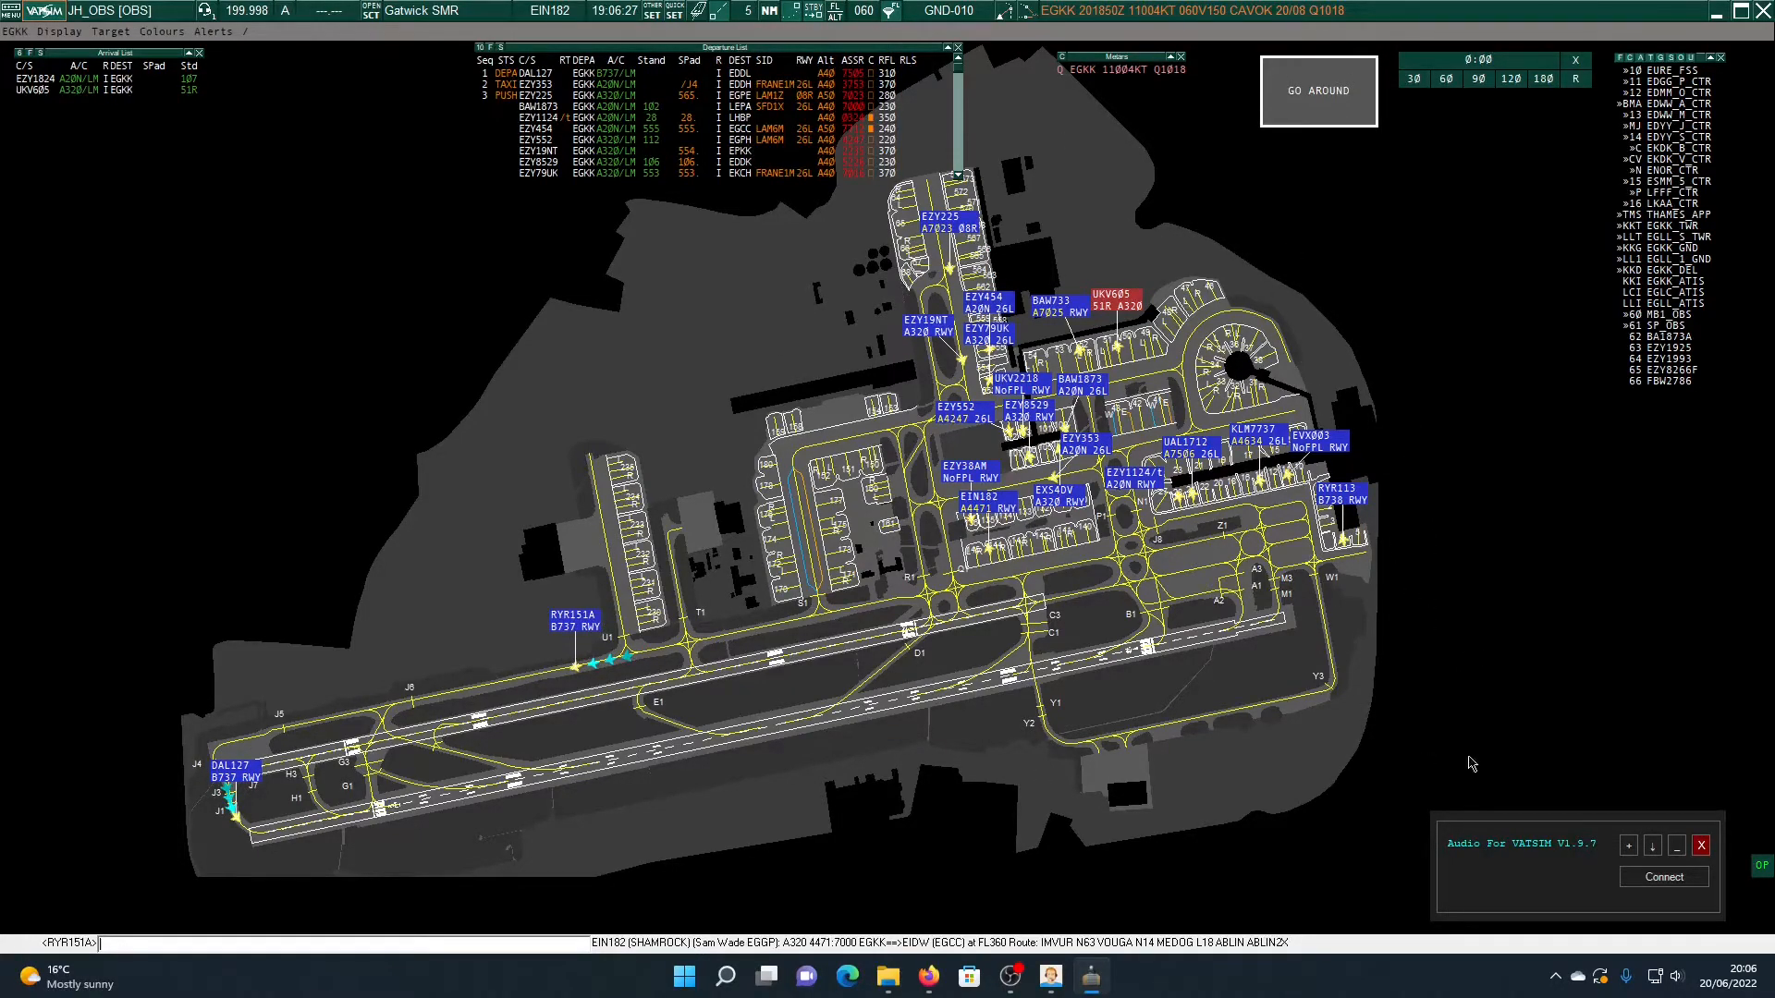
Expand the Audio For VATSIM window to full view, move it over the airport map, and connect it to the voice network
{"action": "left_click_drag", "start_coordinate": [1593, 839], "coordinate": [1297, 493]}
{"action": "left_click", "coordinate": [1361, 505]}
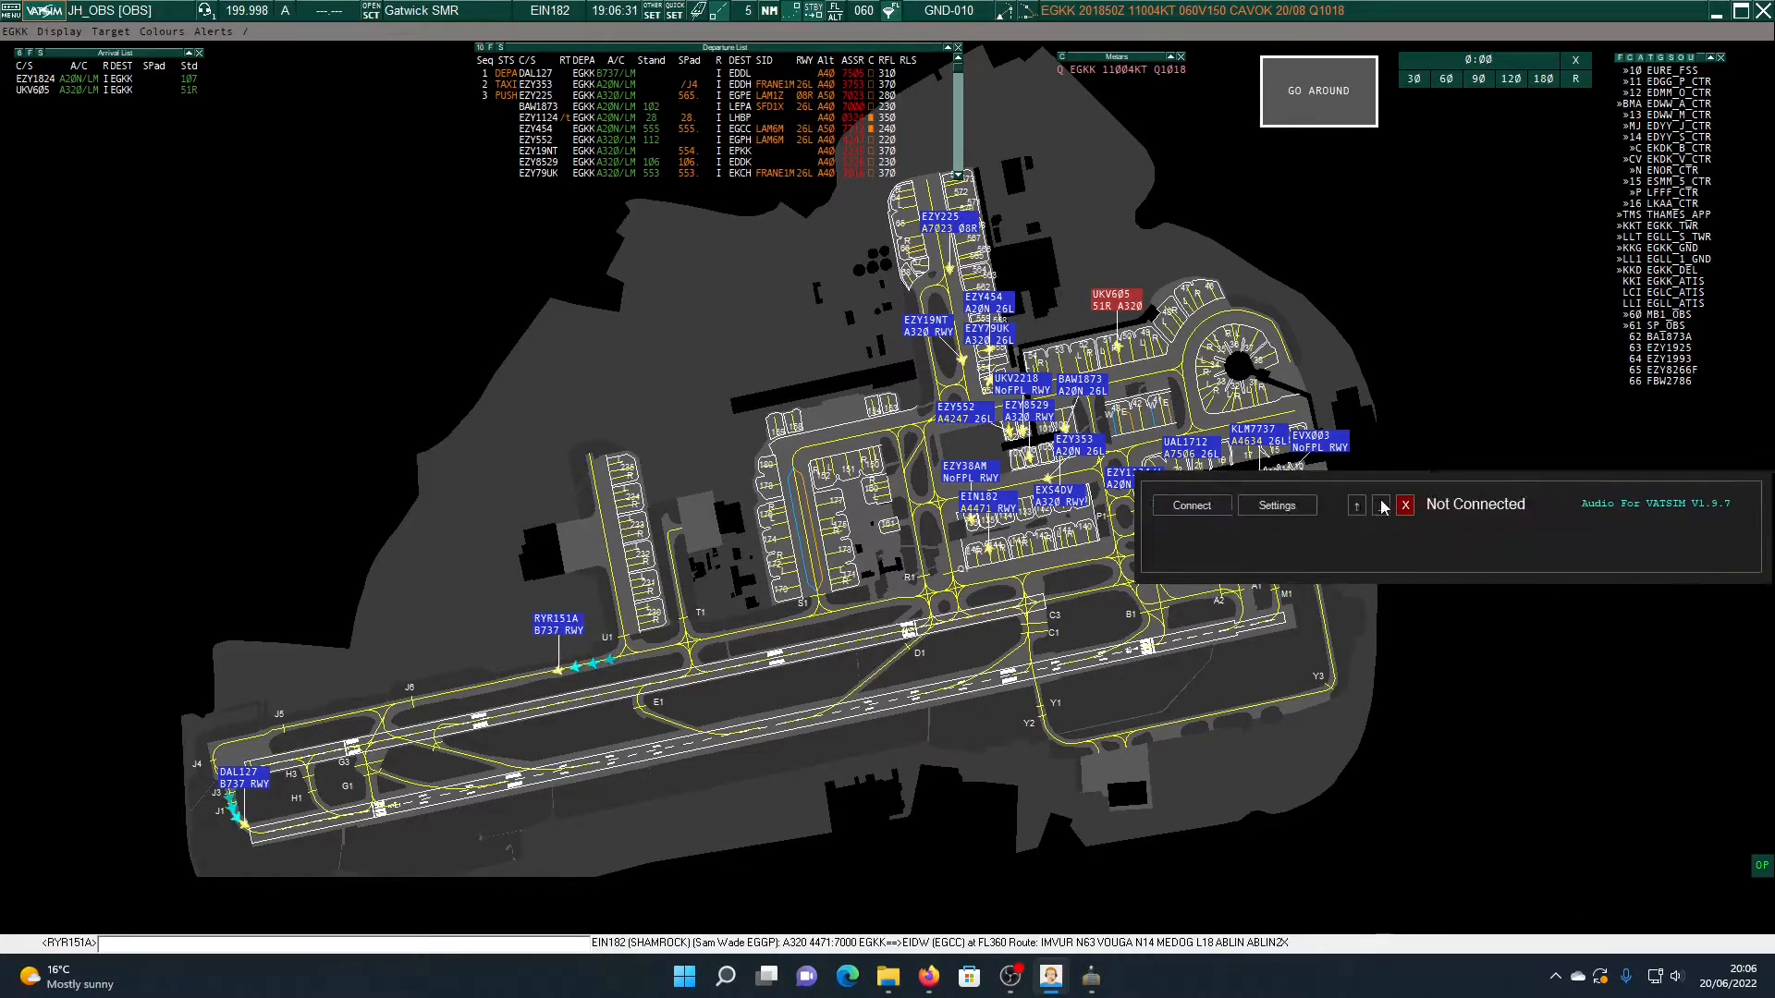
{"action": "left_click", "coordinate": [1357, 504]}
{"action": "left_click", "coordinate": [1355, 506]}
{"action": "left_click_drag", "start_coordinate": [1484, 481], "coordinate": [750, 270]}
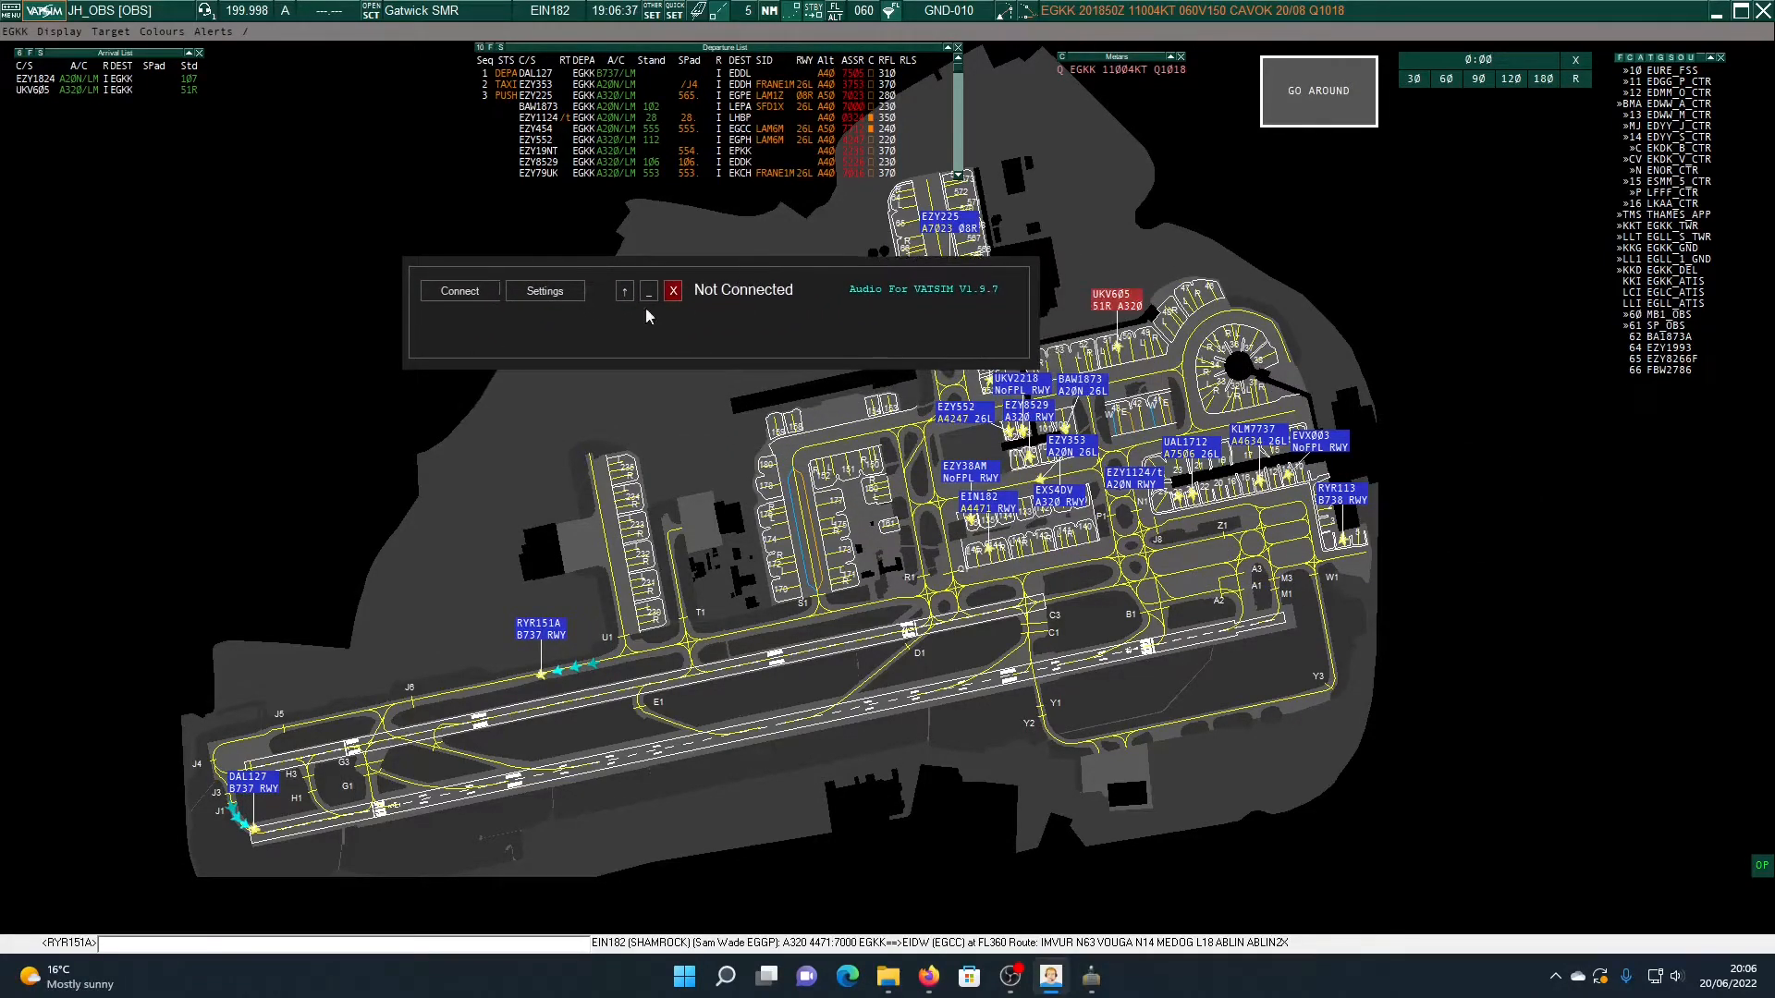
{"action": "left_click", "coordinate": [478, 284]}
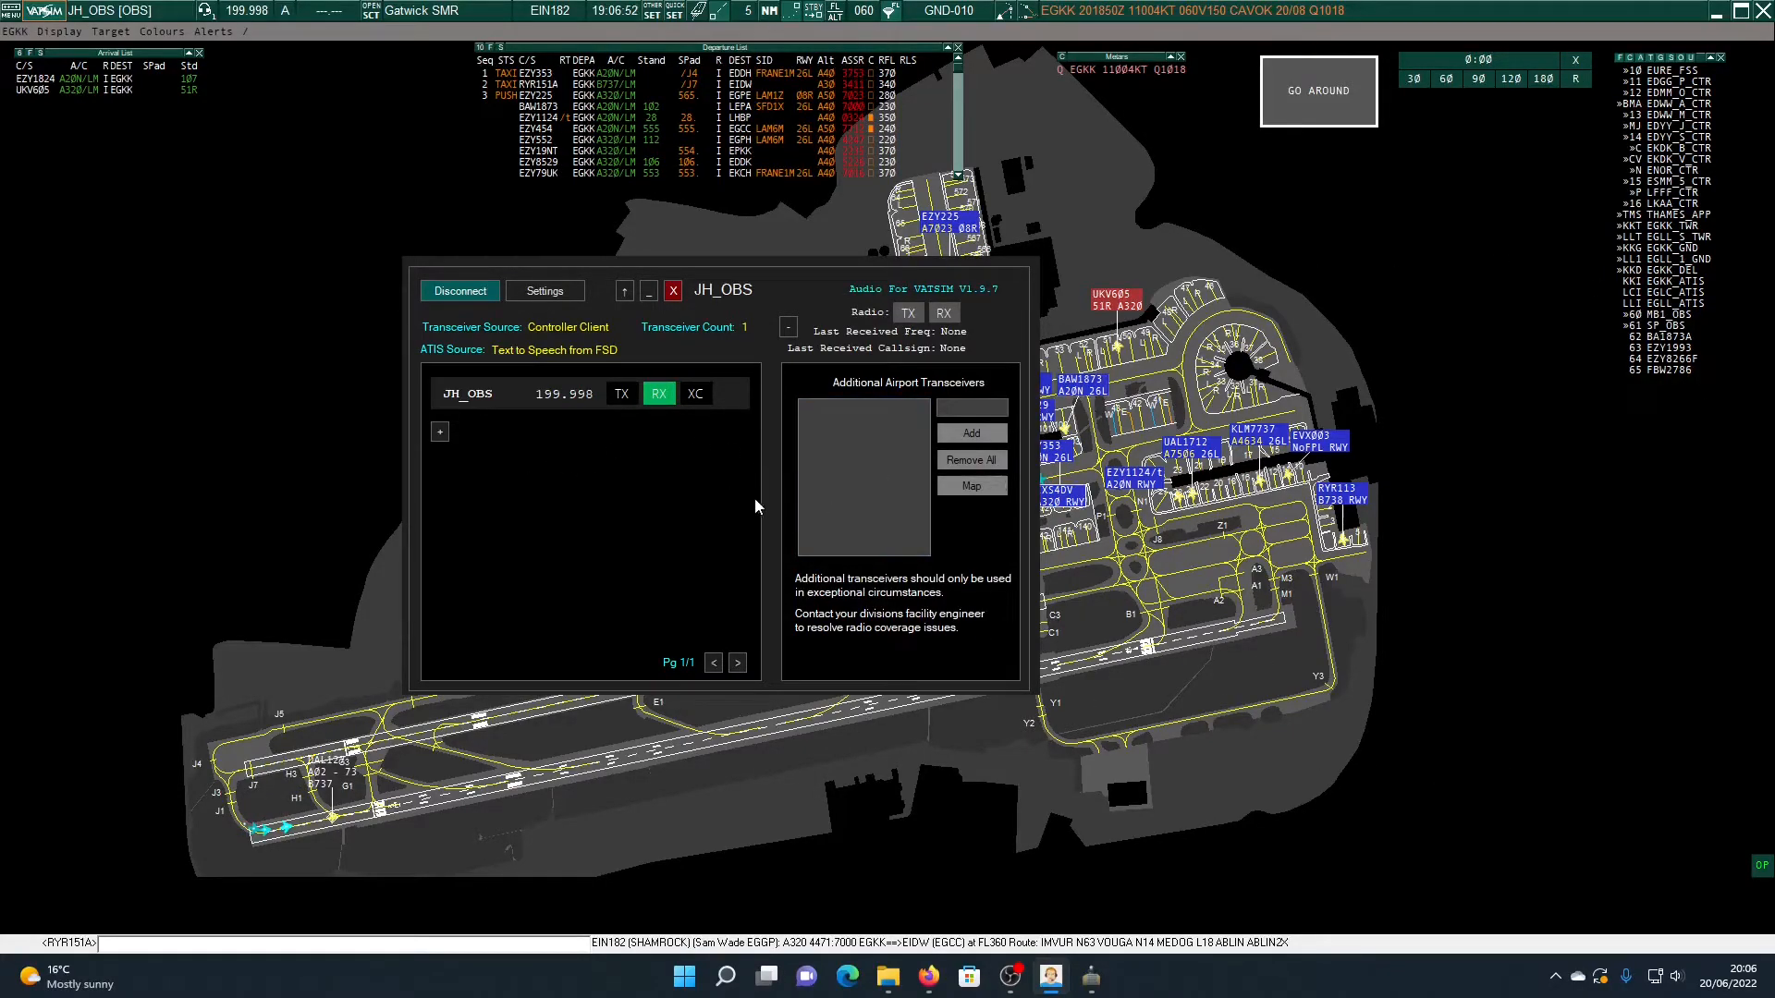
Add the Gatwick ground station to the audio client's station list using the callsign egkk_gnd
{"action": "left_click", "coordinate": [440, 432]}
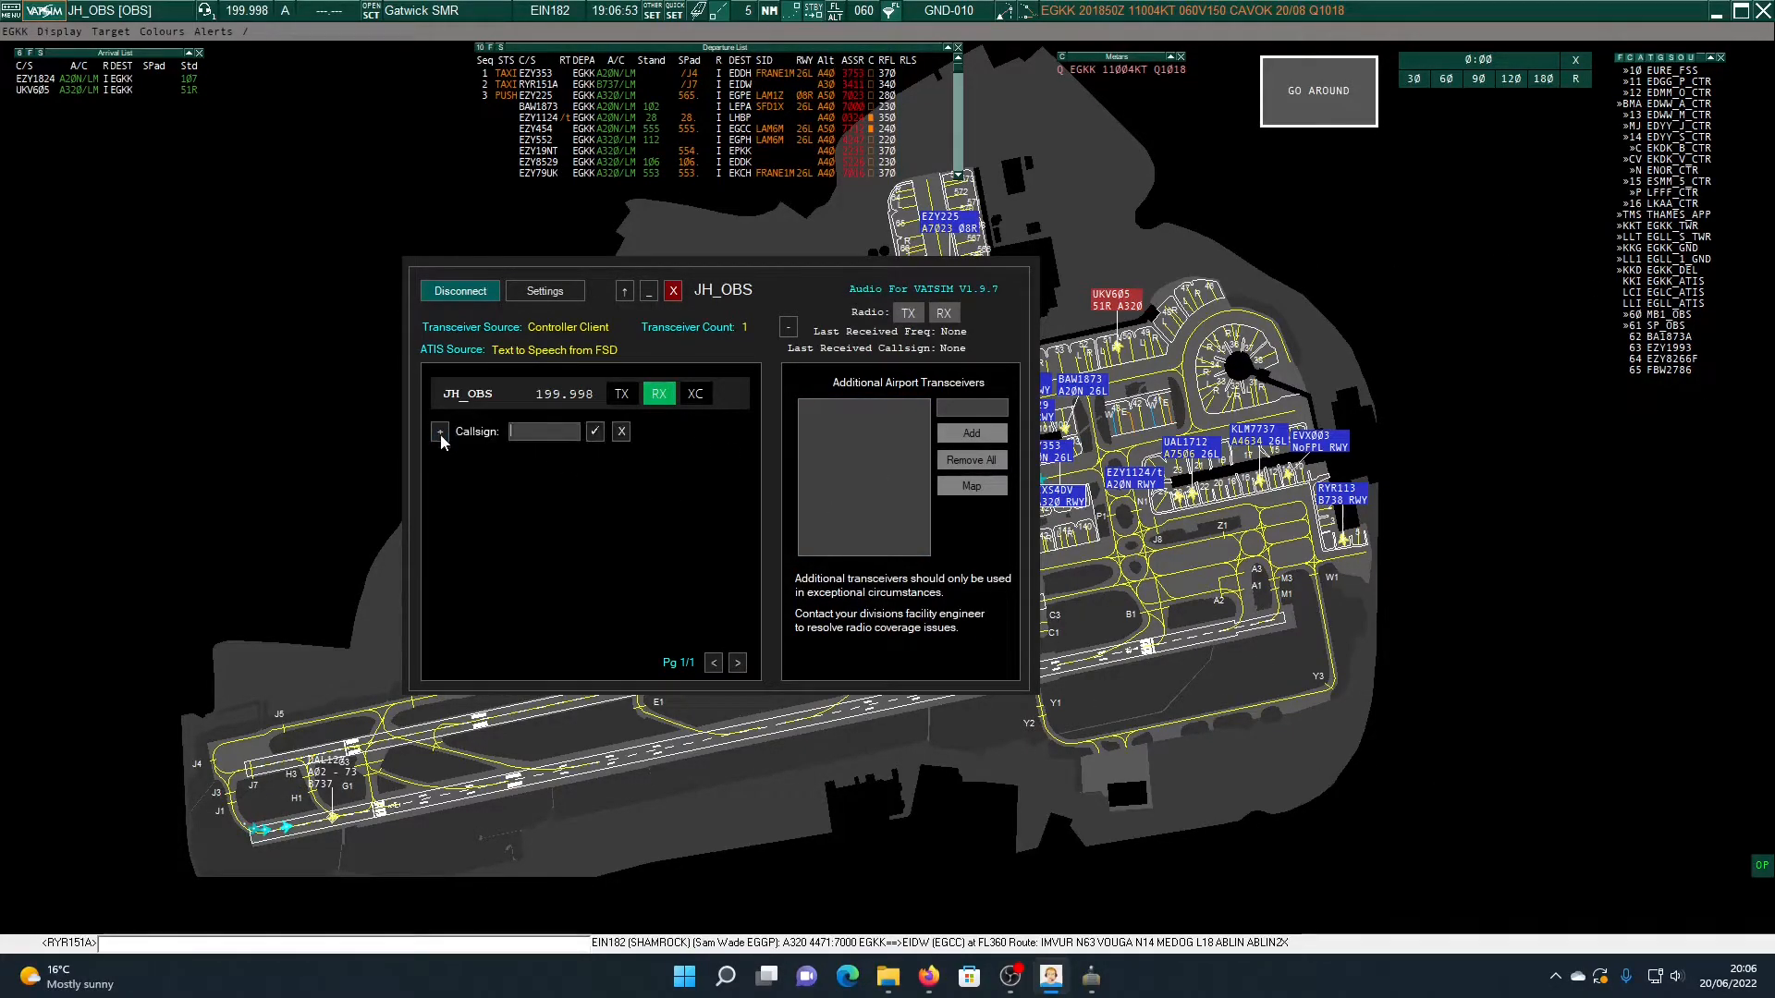
{"action": "left_click", "coordinate": [621, 433]}
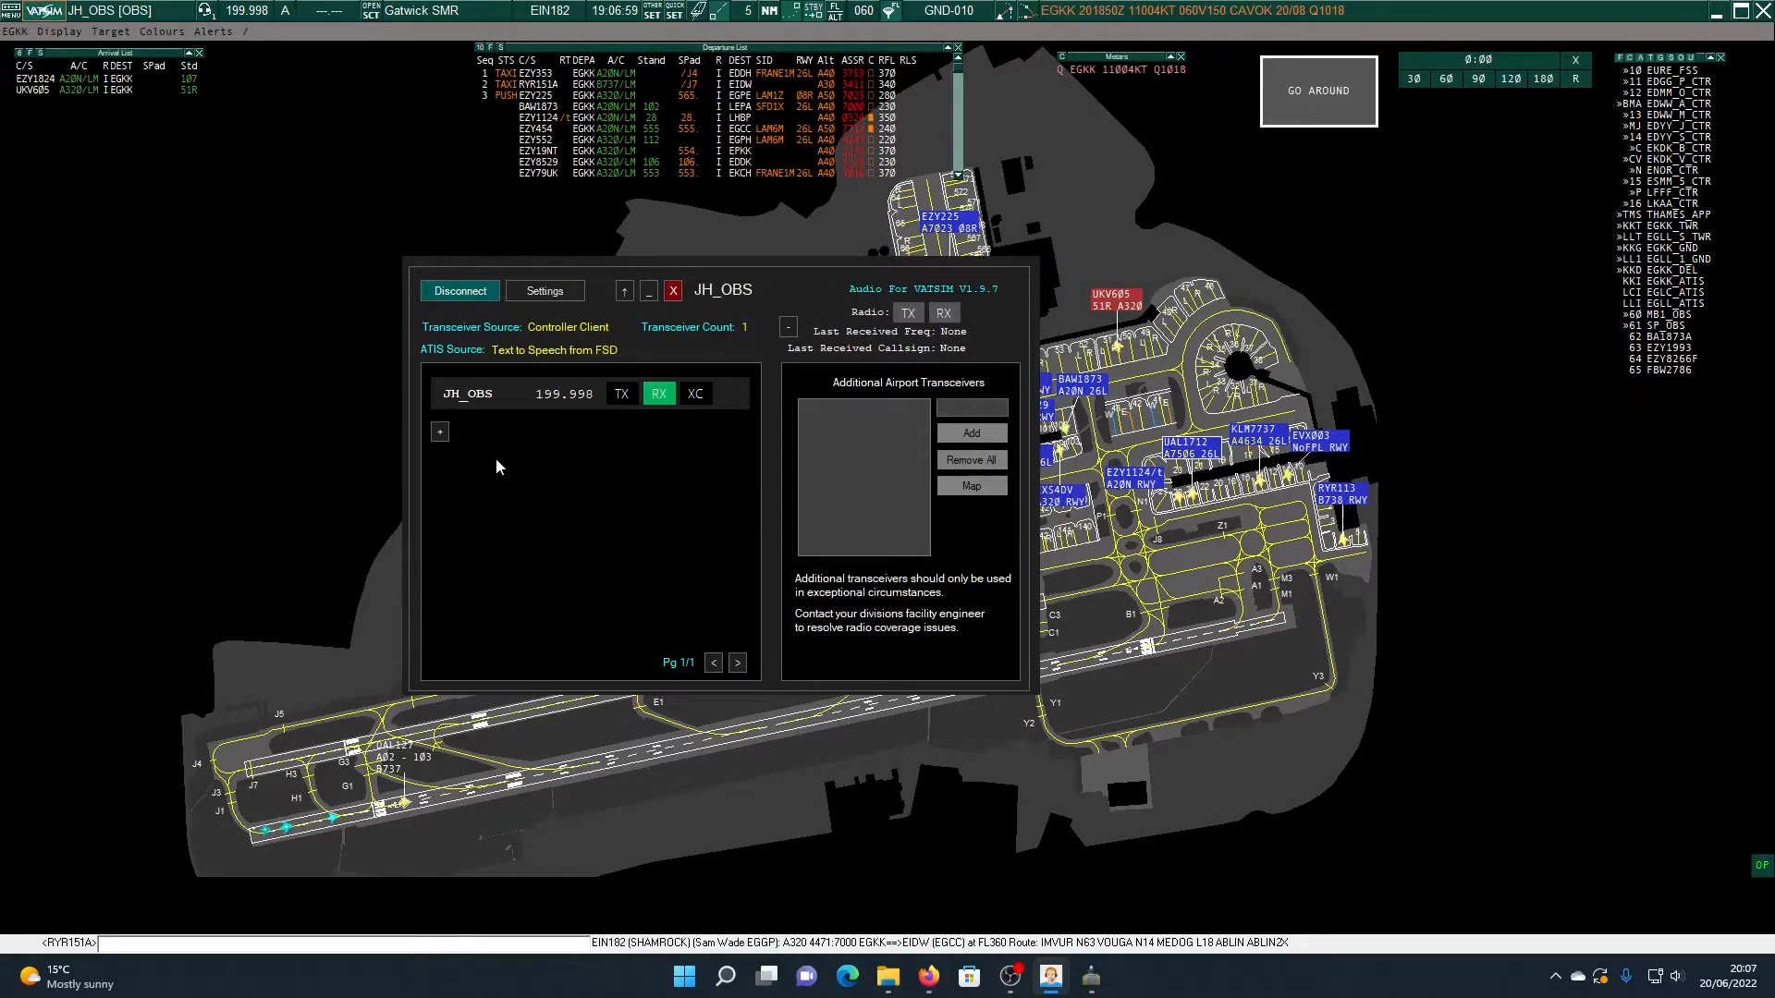
{"action": "left_click", "coordinate": [441, 435]}
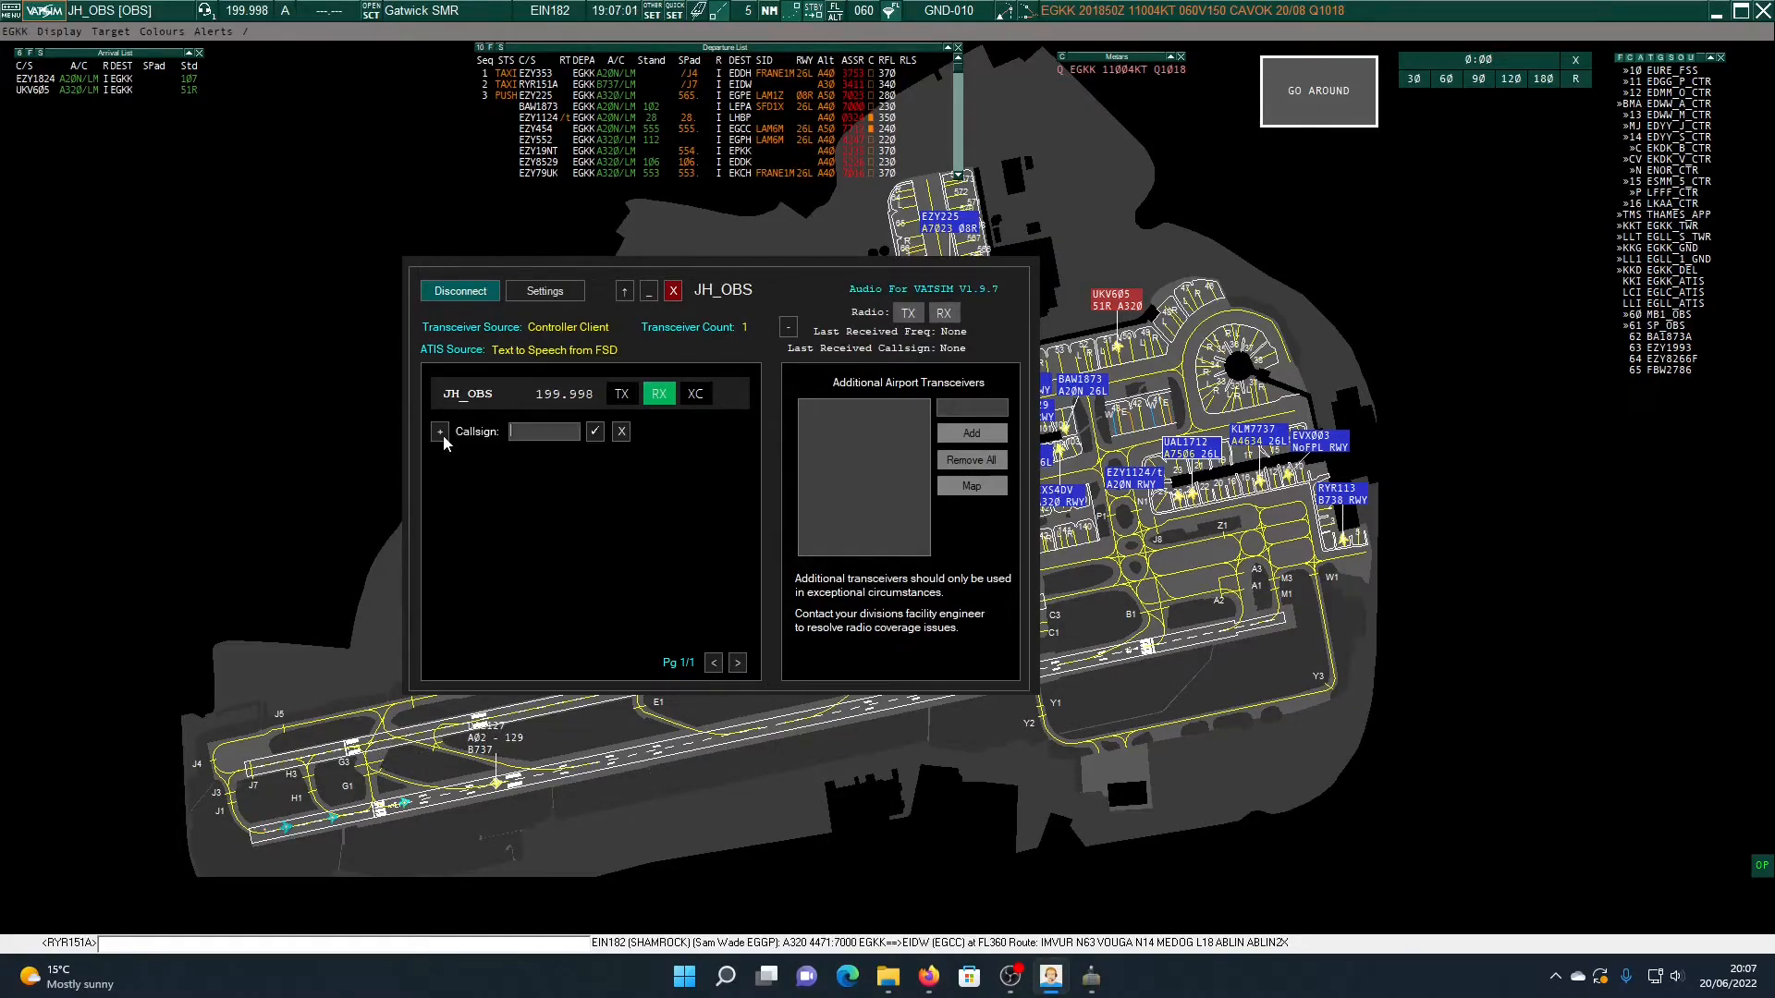
{"action": "left_click", "coordinate": [529, 431]}
{"action": "type", "text": "egkk"}
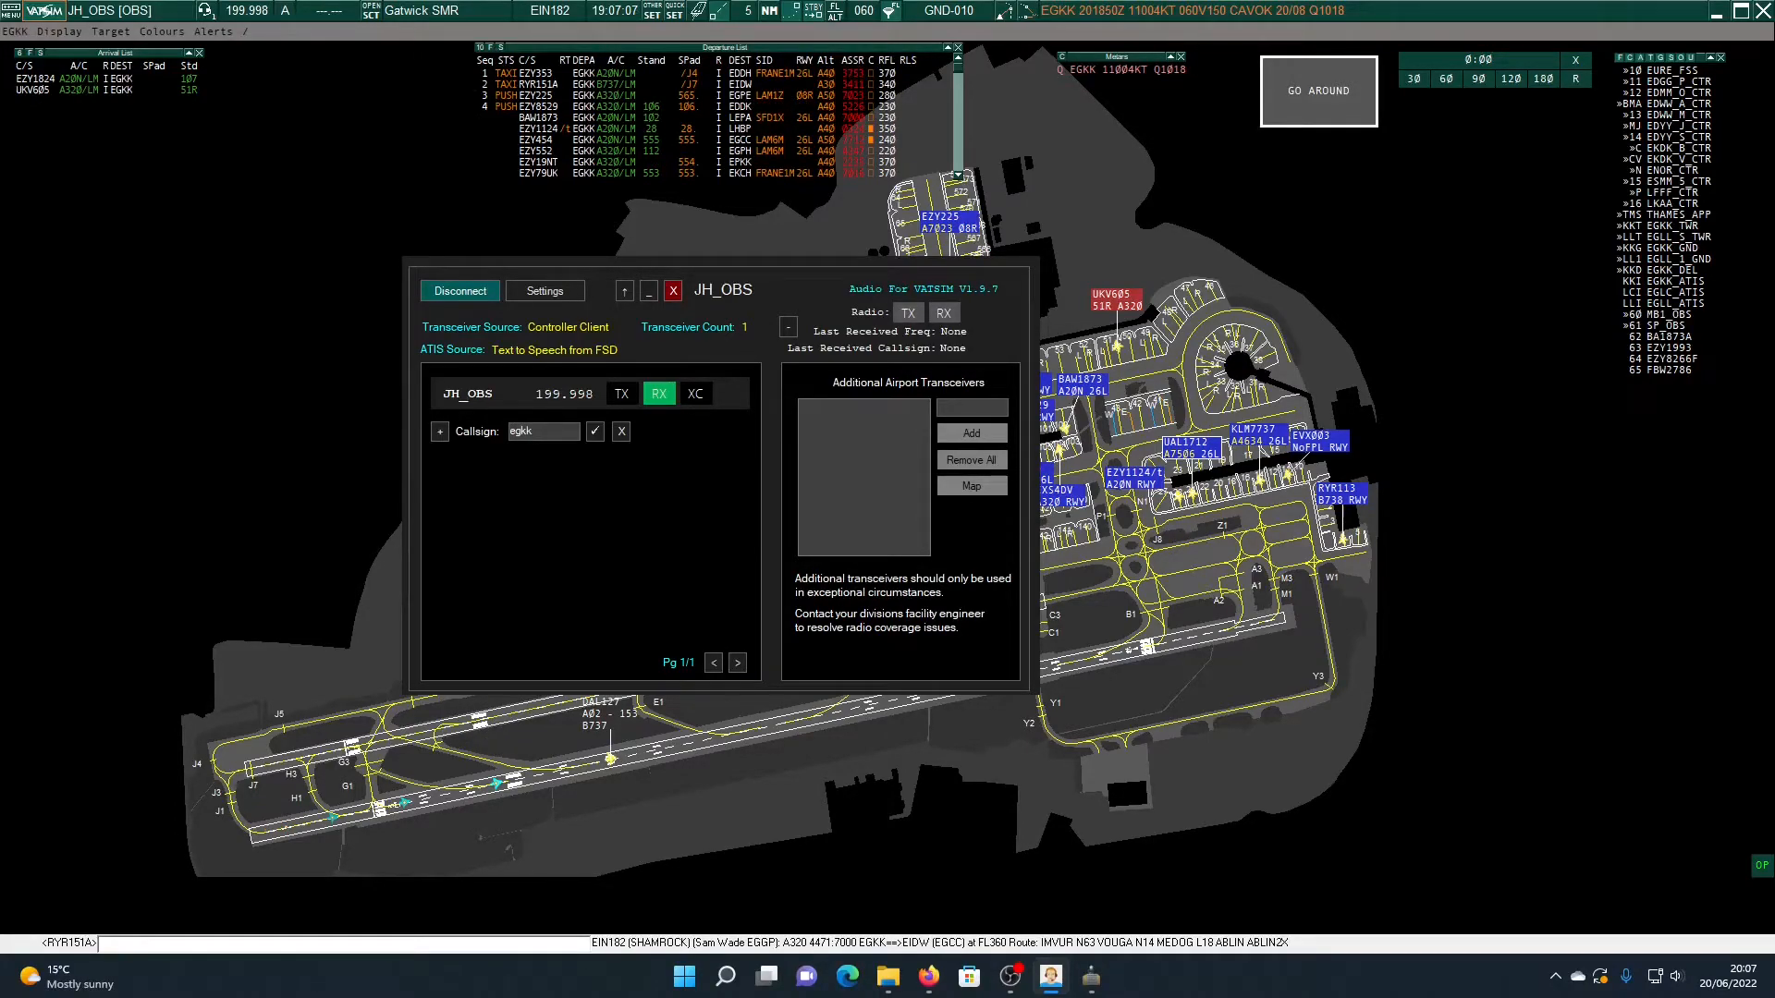
{"action": "type", "text": ")"}
{"action": "key", "text": "BackSpace"}
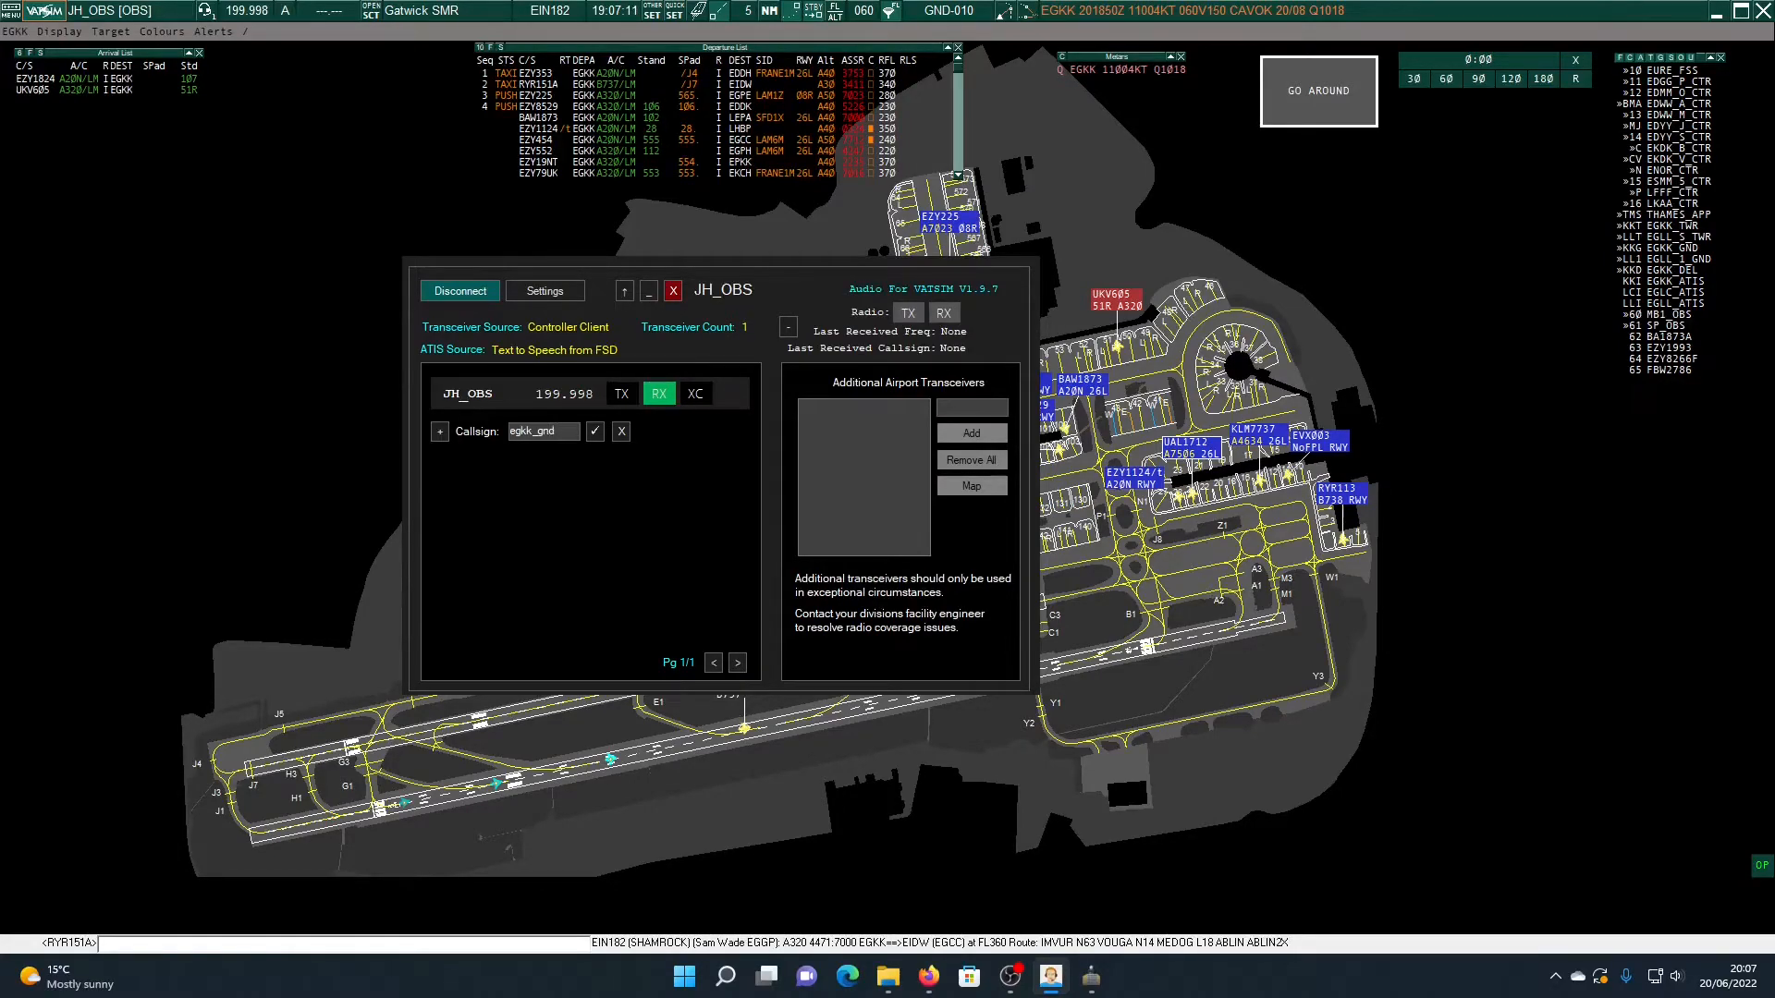
{"action": "left_click", "coordinate": [594, 432]}
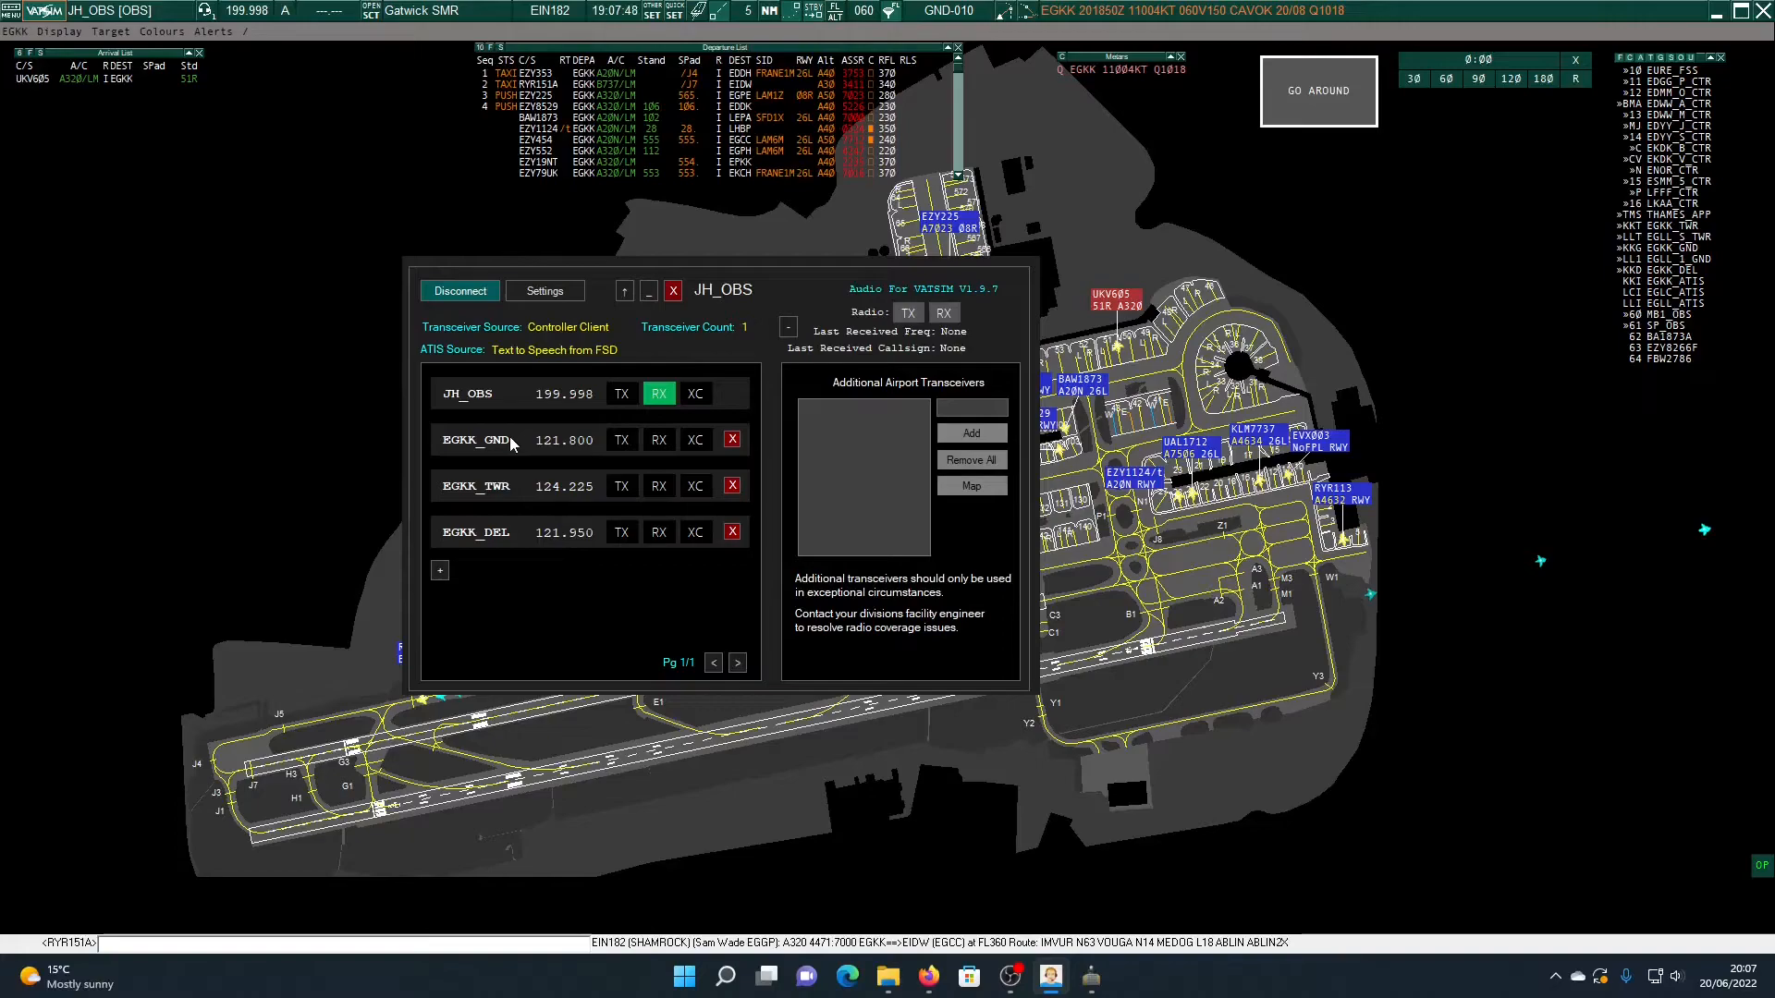
Enable reception of EGKK_GND, switch the audio window to compact view and move it to the map's edge
{"action": "left_click", "coordinate": [659, 440]}
{"action": "left_click", "coordinate": [625, 292]}
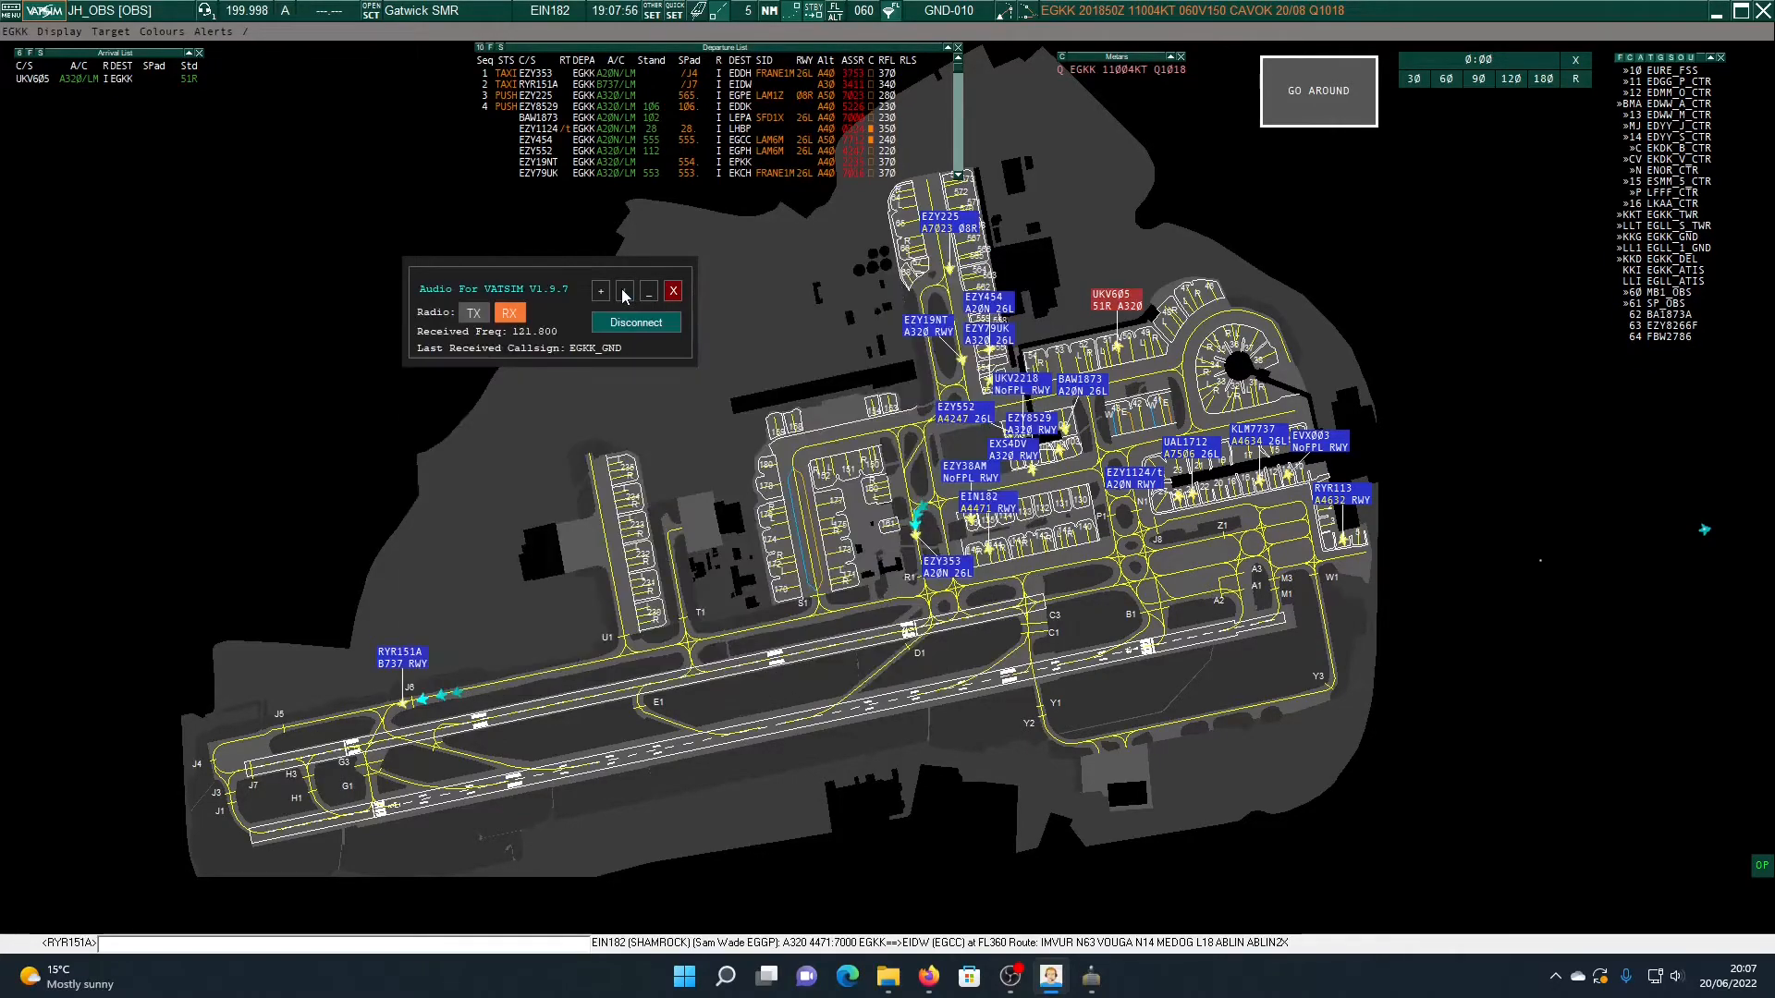
{"action": "left_click_drag", "start_coordinate": [559, 288], "coordinate": [1577, 490]}
Expand the audio window fully in view, turn off reception of EGKK_GND, and return to compact view
{"action": "left_click", "coordinate": [1582, 497]}
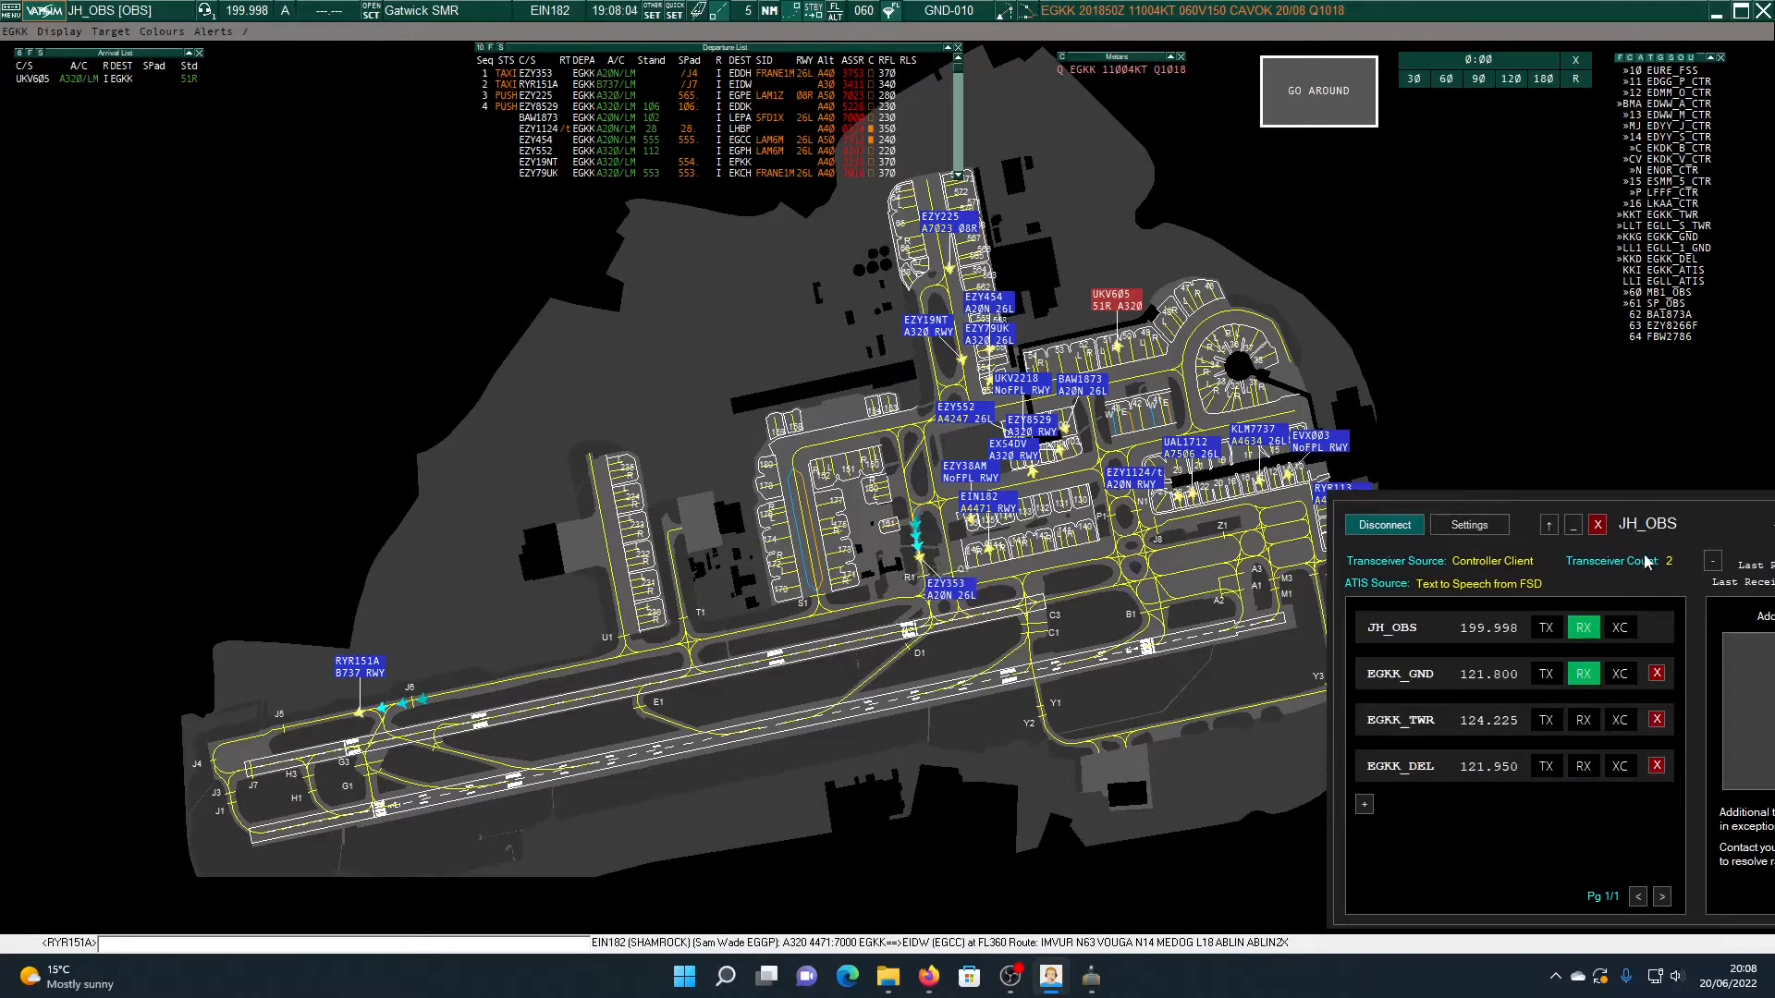
{"action": "left_click_drag", "start_coordinate": [1715, 501], "coordinate": [1535, 492]}
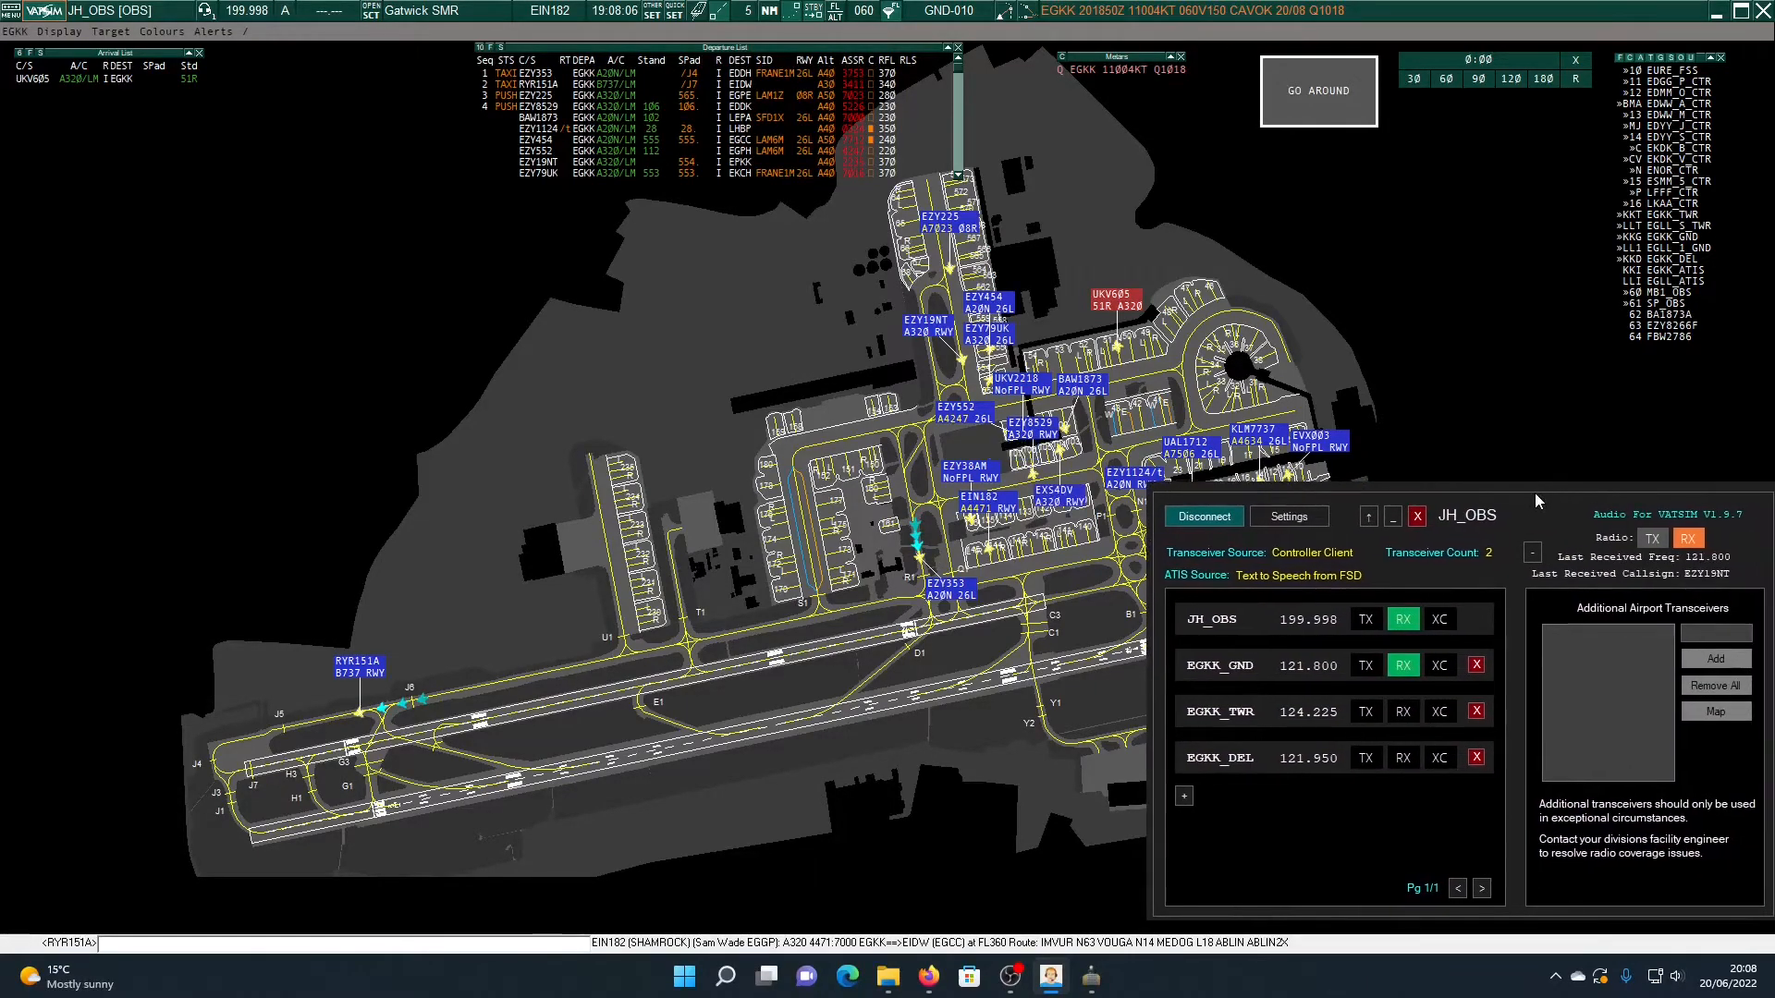
{"action": "left_click", "coordinate": [1398, 667]}
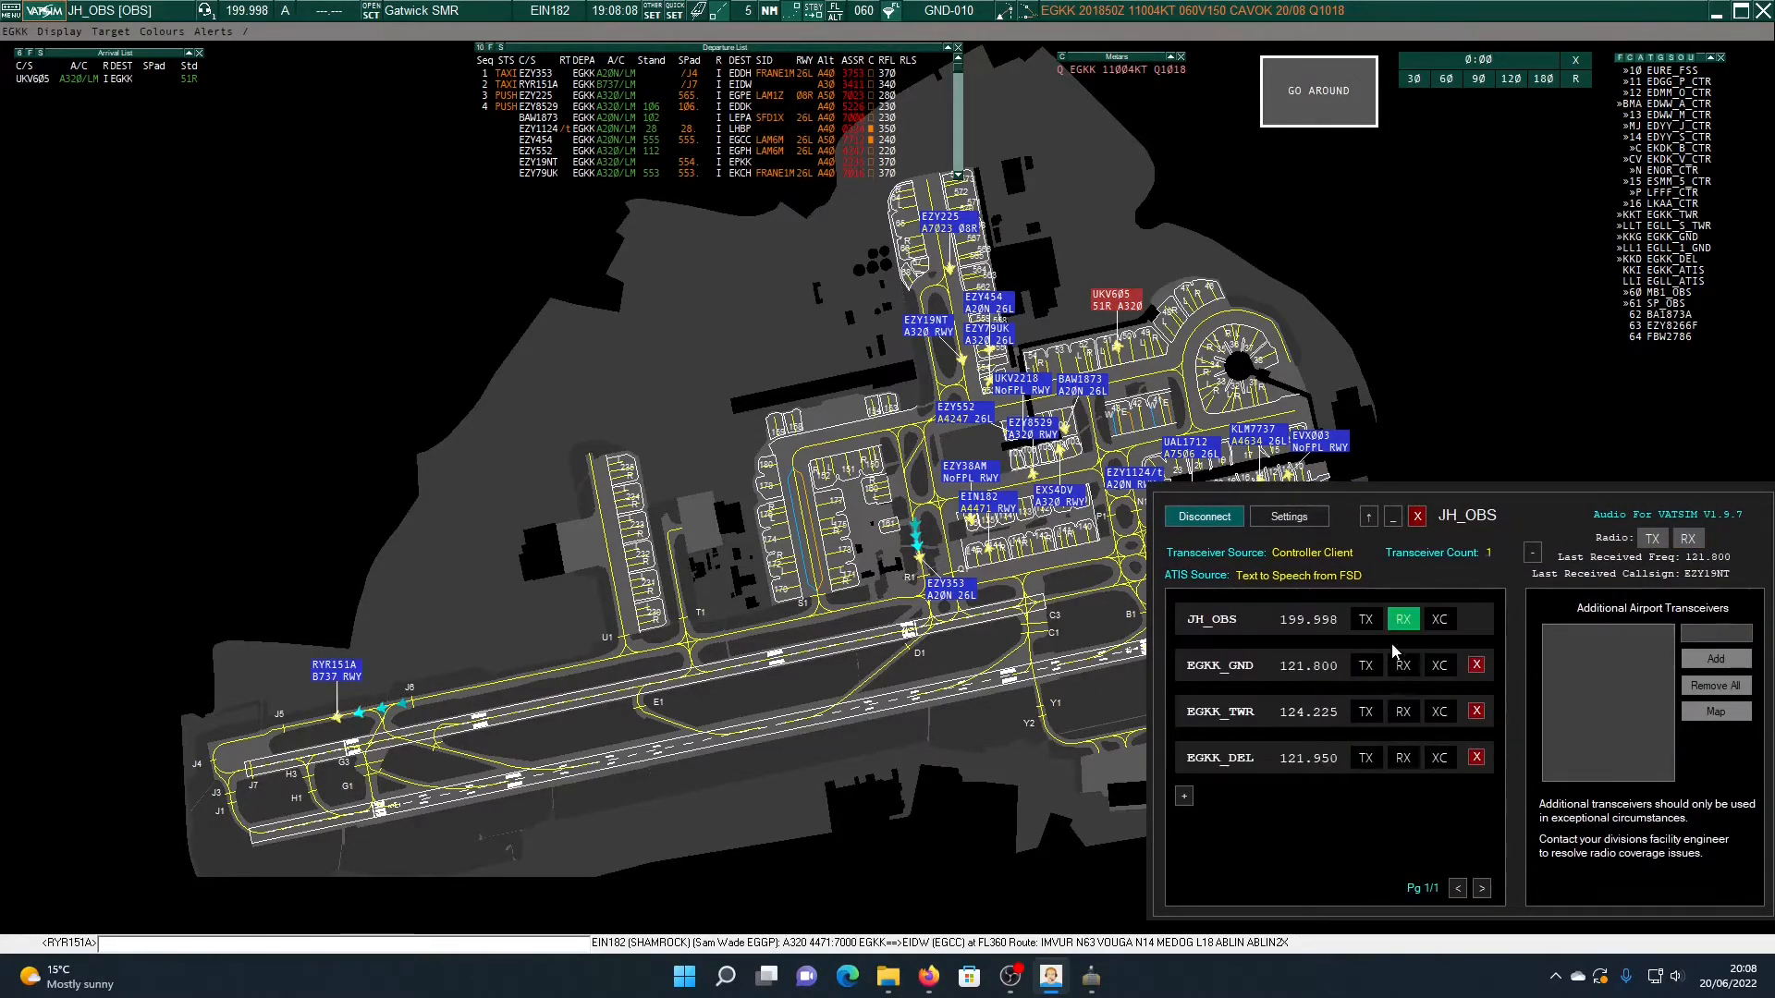
{"action": "left_click", "coordinate": [1366, 516]}
Reposition the audio window, switch it between full and compact views, and leave it compact and clear of the airport map
{"action": "left_click_drag", "start_coordinate": [1286, 507], "coordinate": [990, 413]}
{"action": "left_click", "coordinate": [1075, 426]}
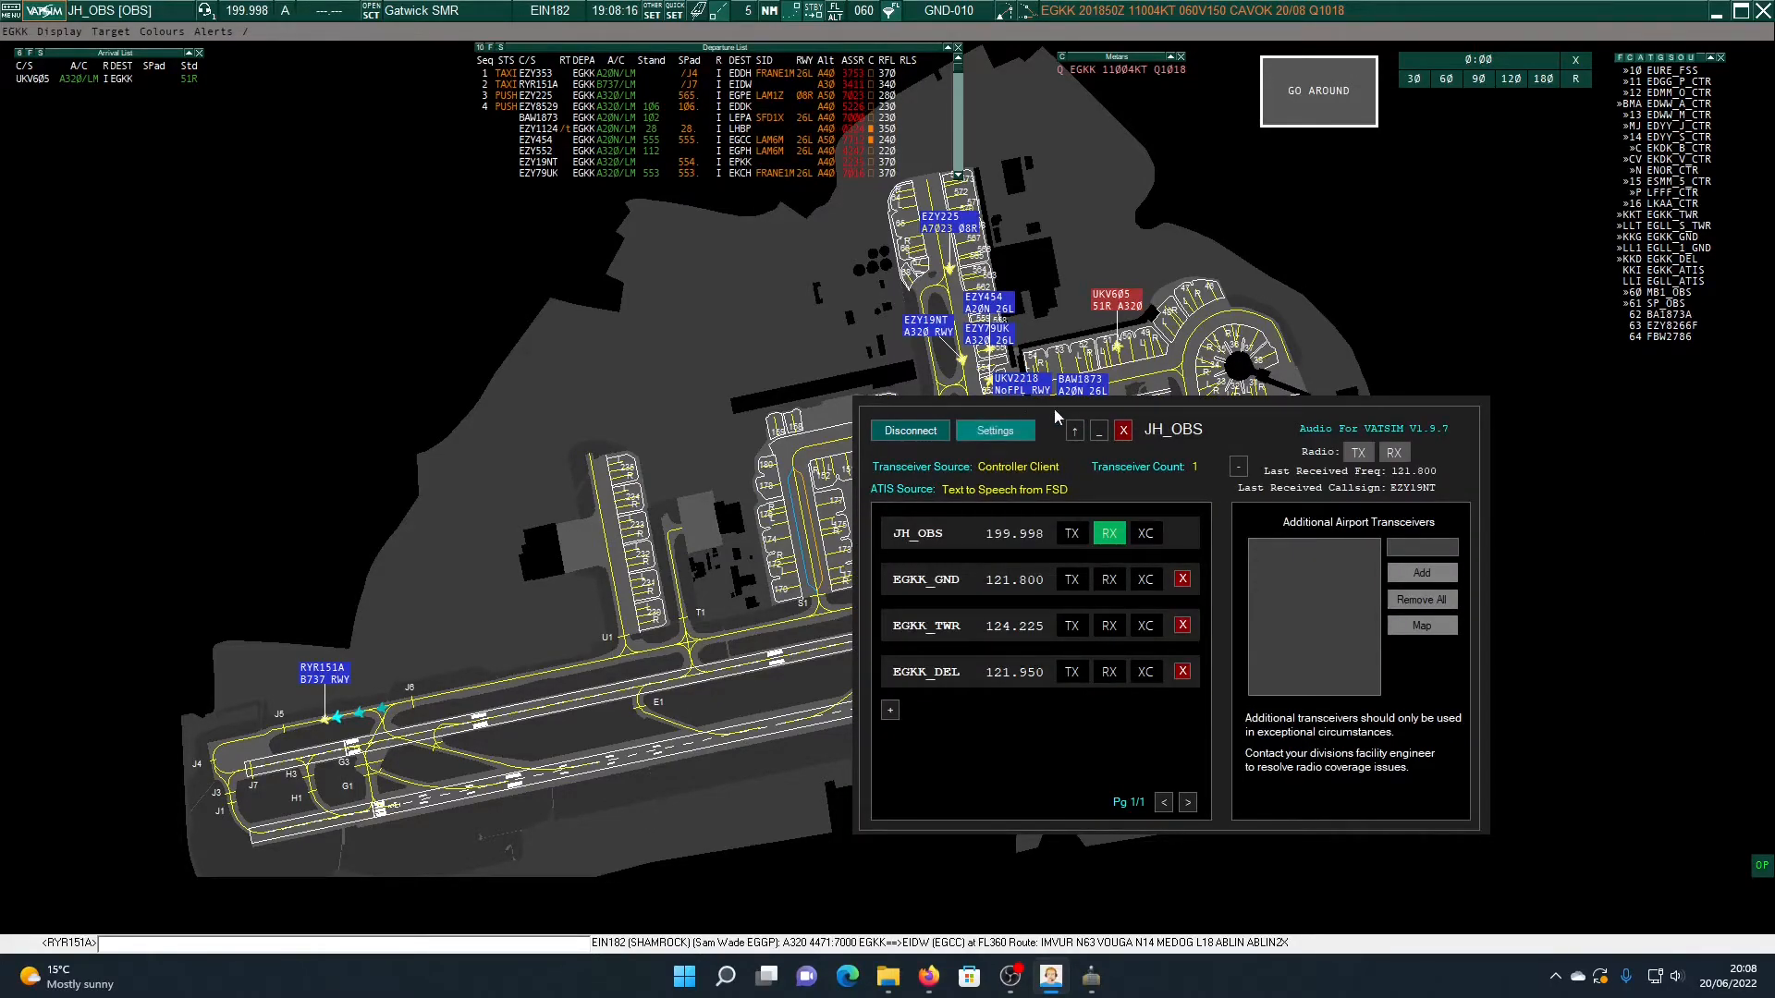
{"action": "left_click", "coordinate": [1071, 431]}
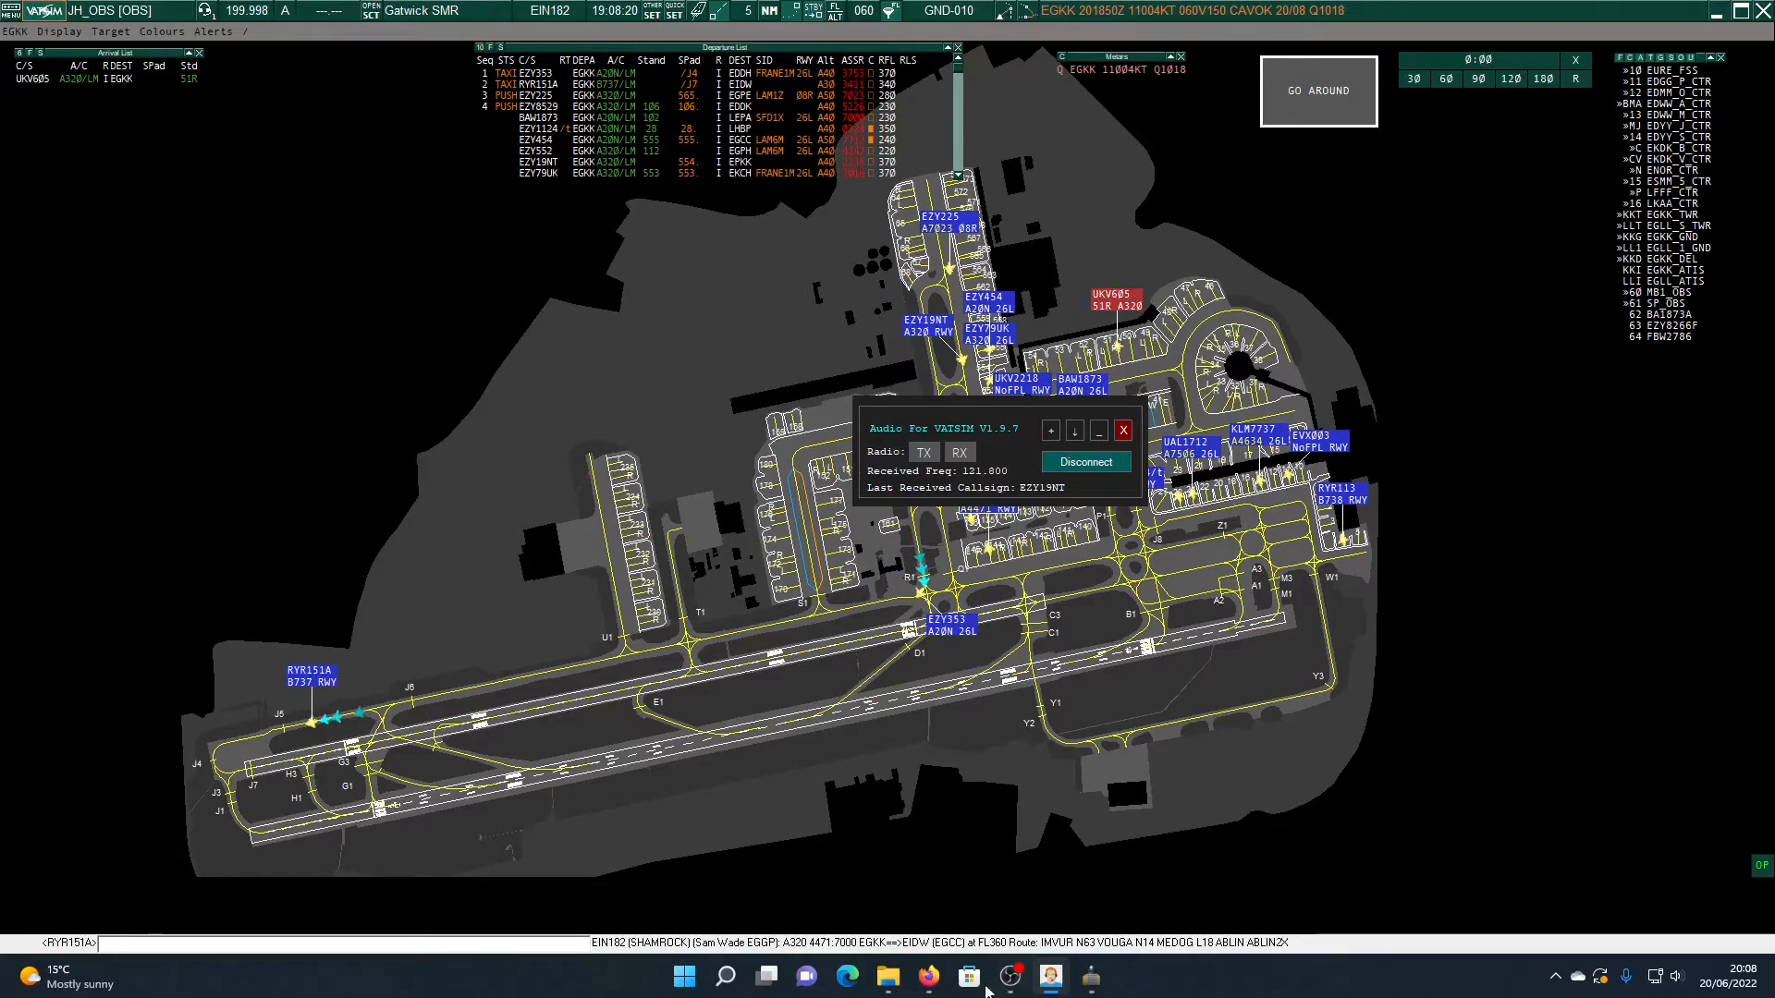
{"action": "left_click_drag", "start_coordinate": [987, 416], "coordinate": [1558, 821]}
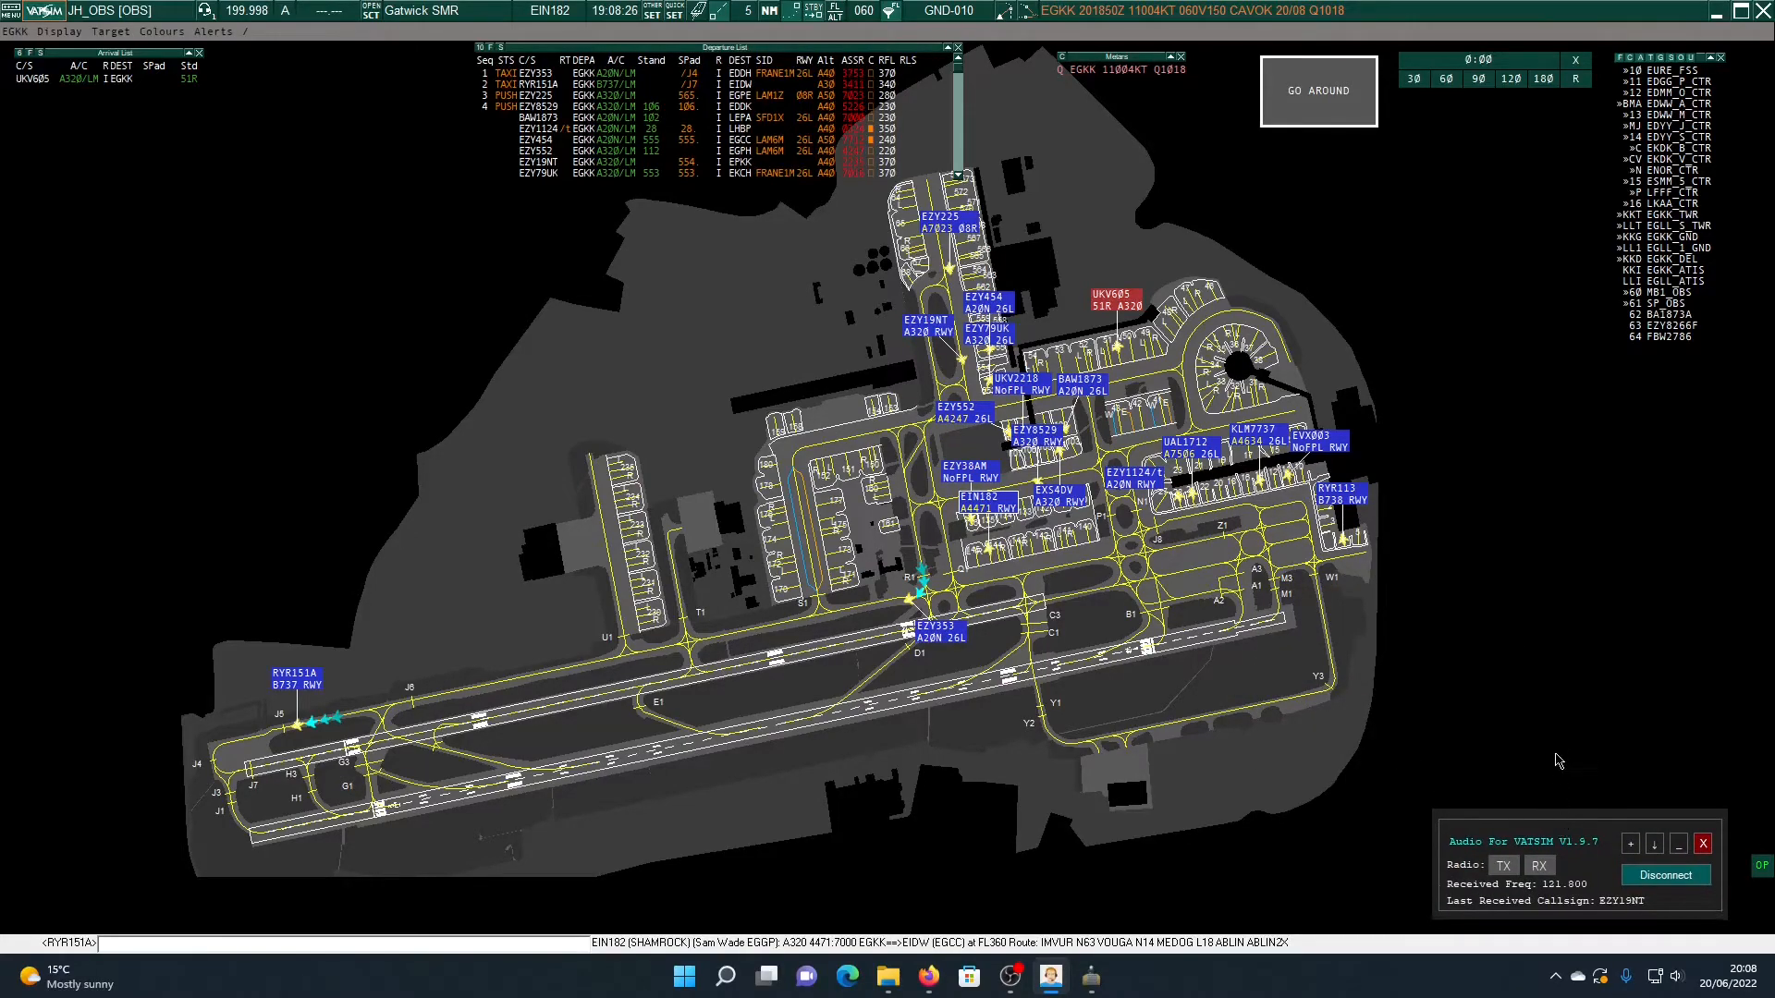
Select EZY19NT on the ground map to show its flight plan summary
{"action": "left_click_drag", "start_coordinate": [1479, 420], "coordinate": [1573, 405]}
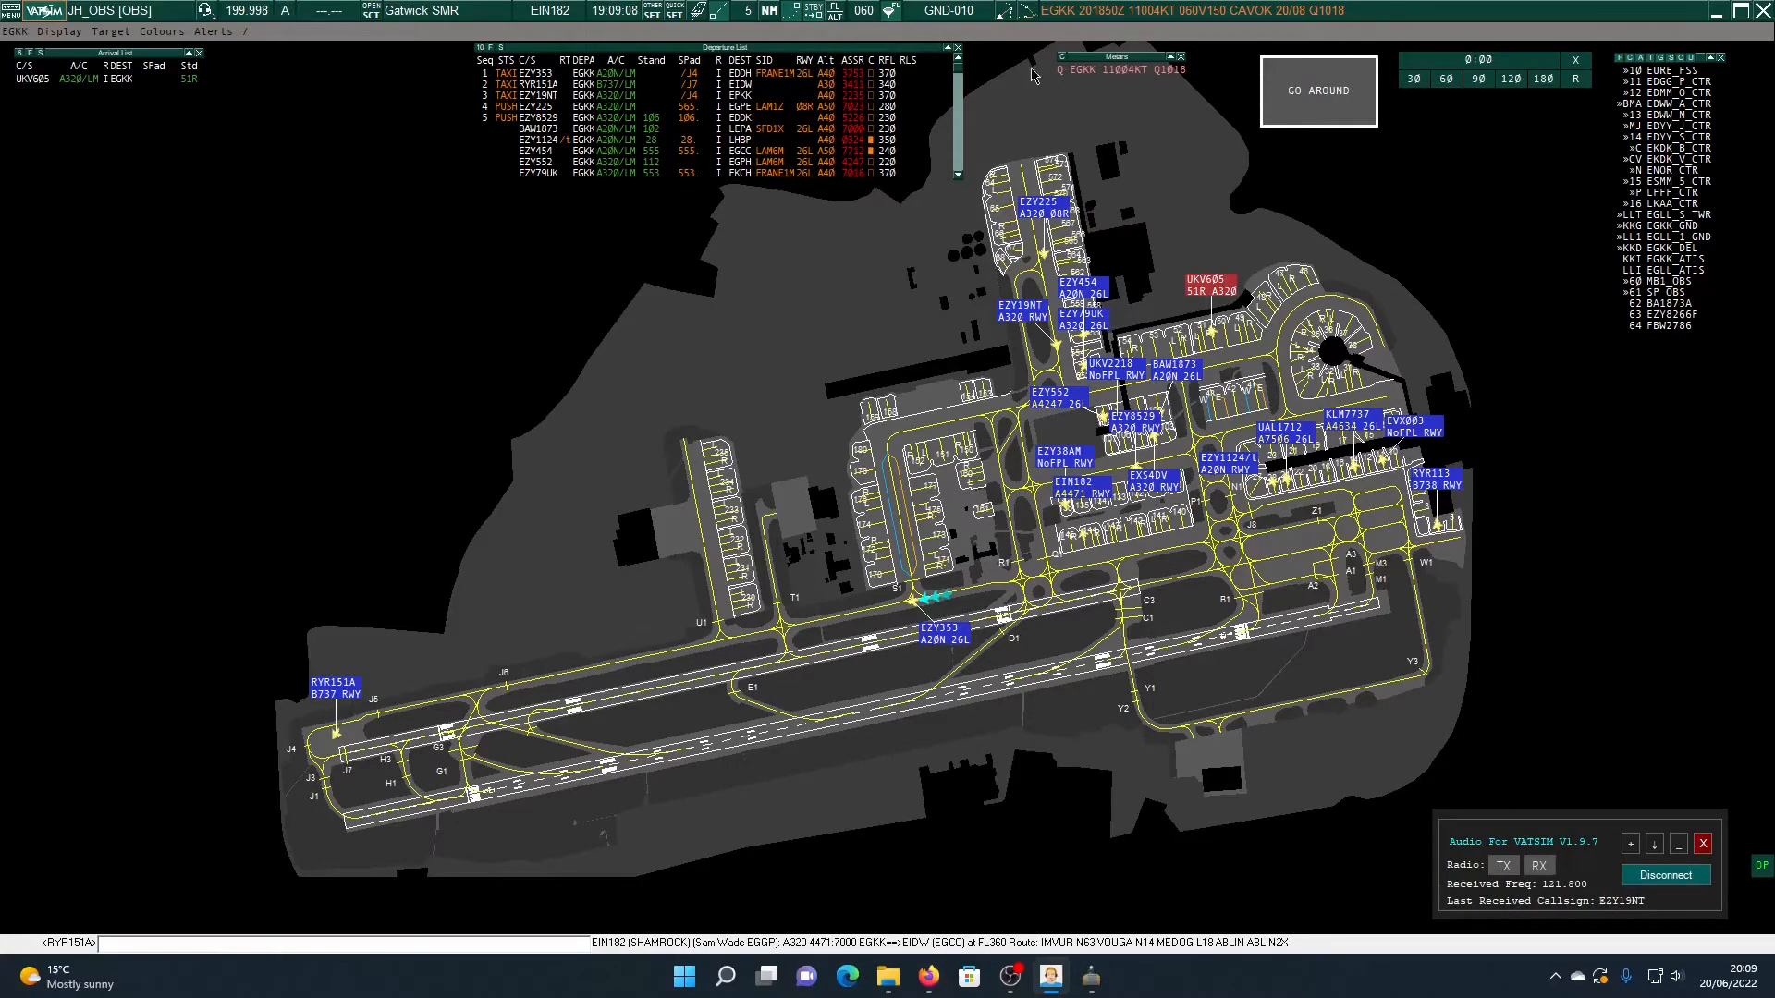
{"action": "left_click", "coordinate": [1015, 315]}
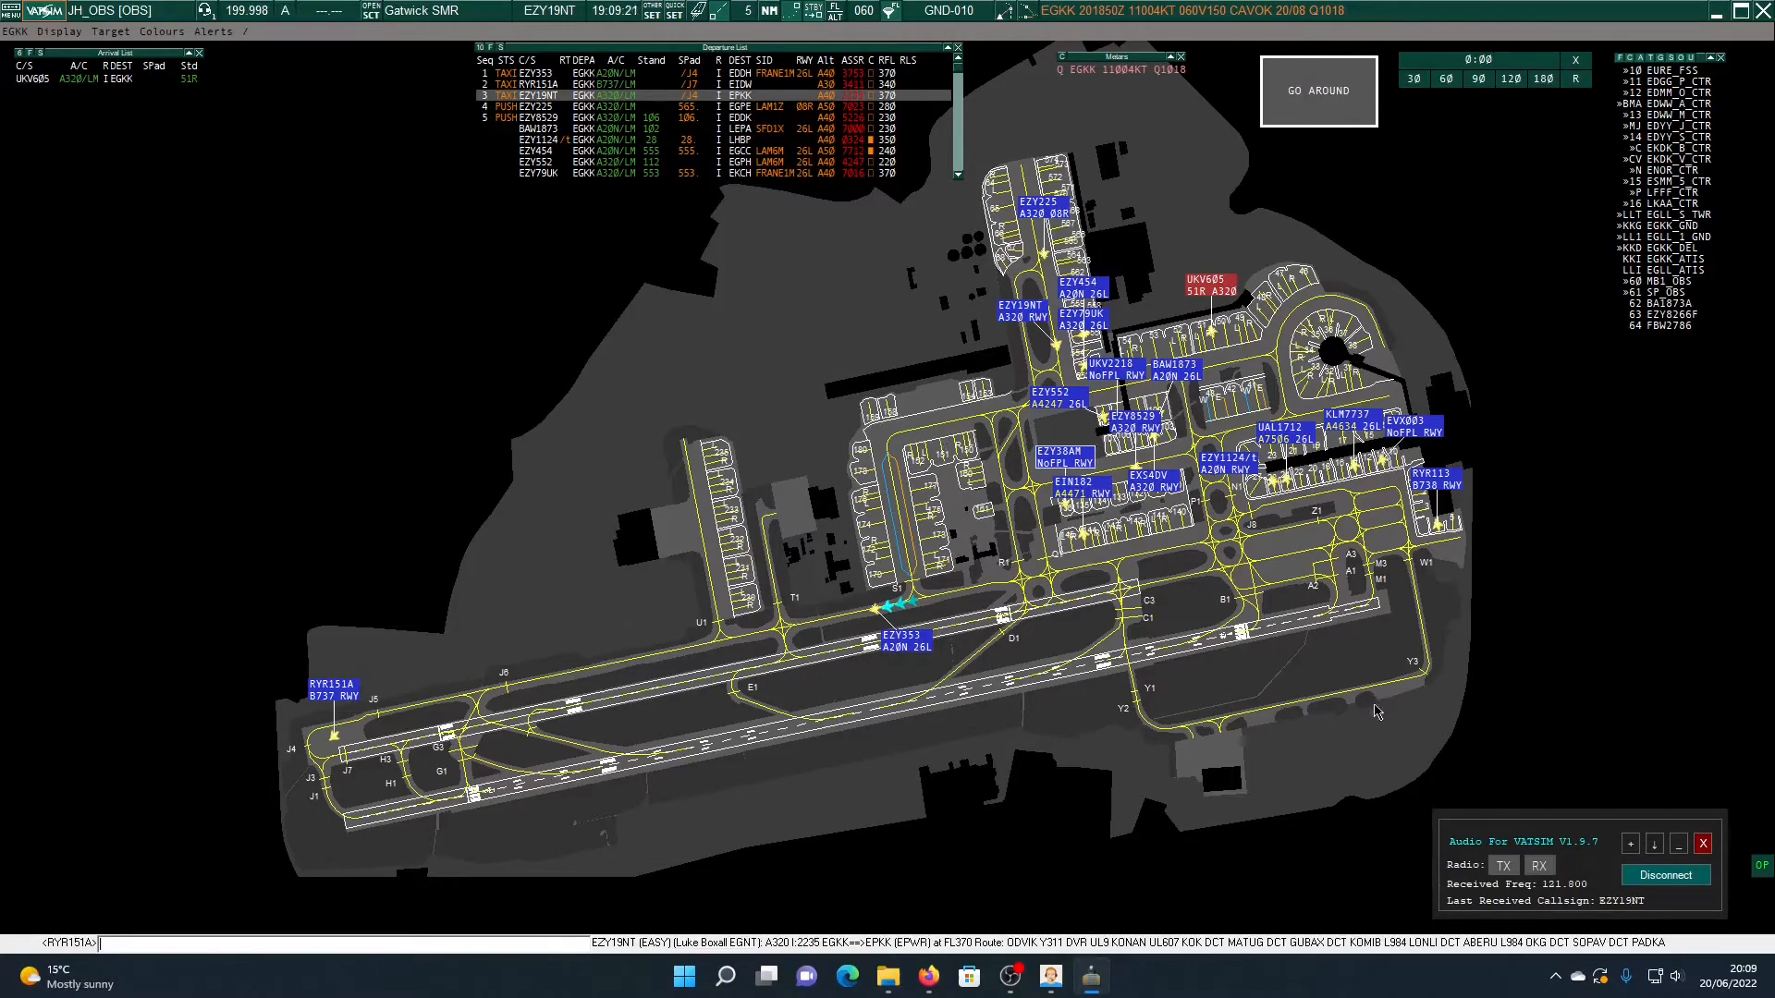
Turn on reception of EGKK_GND in the expanded audio window, and put it back compact and clear of the map
{"action": "left_click_drag", "start_coordinate": [1594, 825], "coordinate": [1467, 471]}
{"action": "left_click", "coordinate": [1529, 491]}
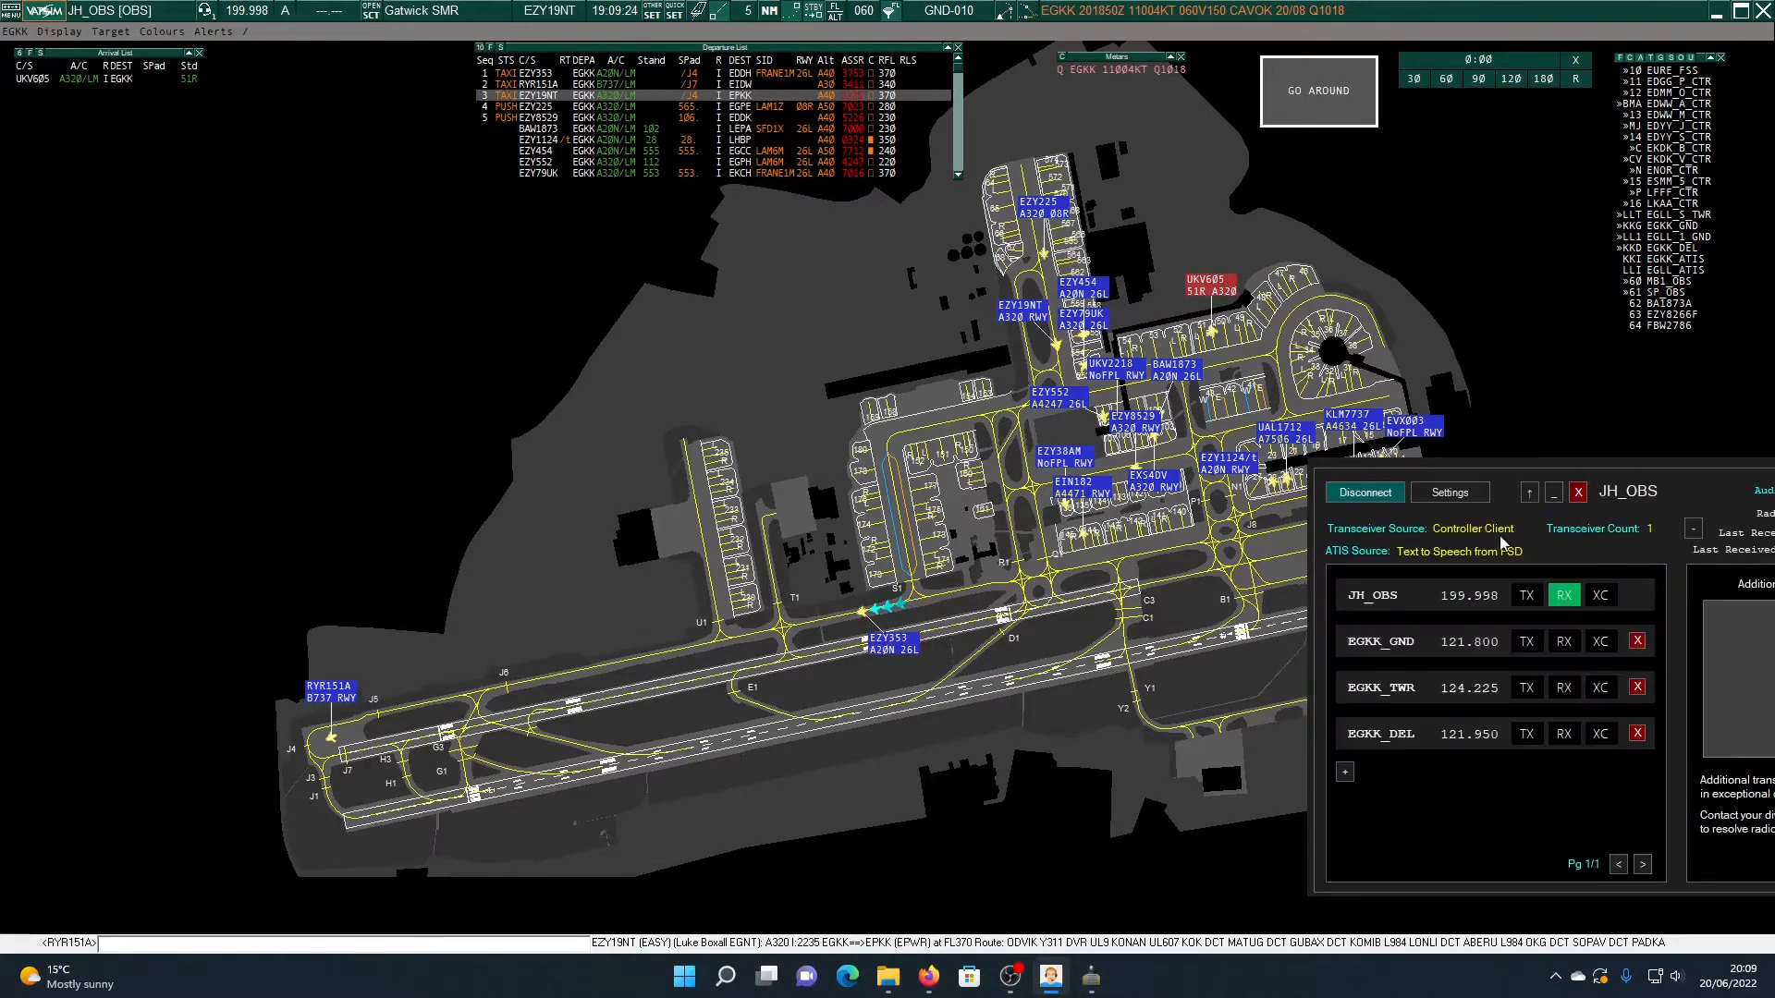
{"action": "left_click", "coordinate": [1565, 641]}
{"action": "left_click", "coordinate": [1531, 491]}
{"action": "left_click_drag", "start_coordinate": [1506, 468], "coordinate": [1586, 824]}
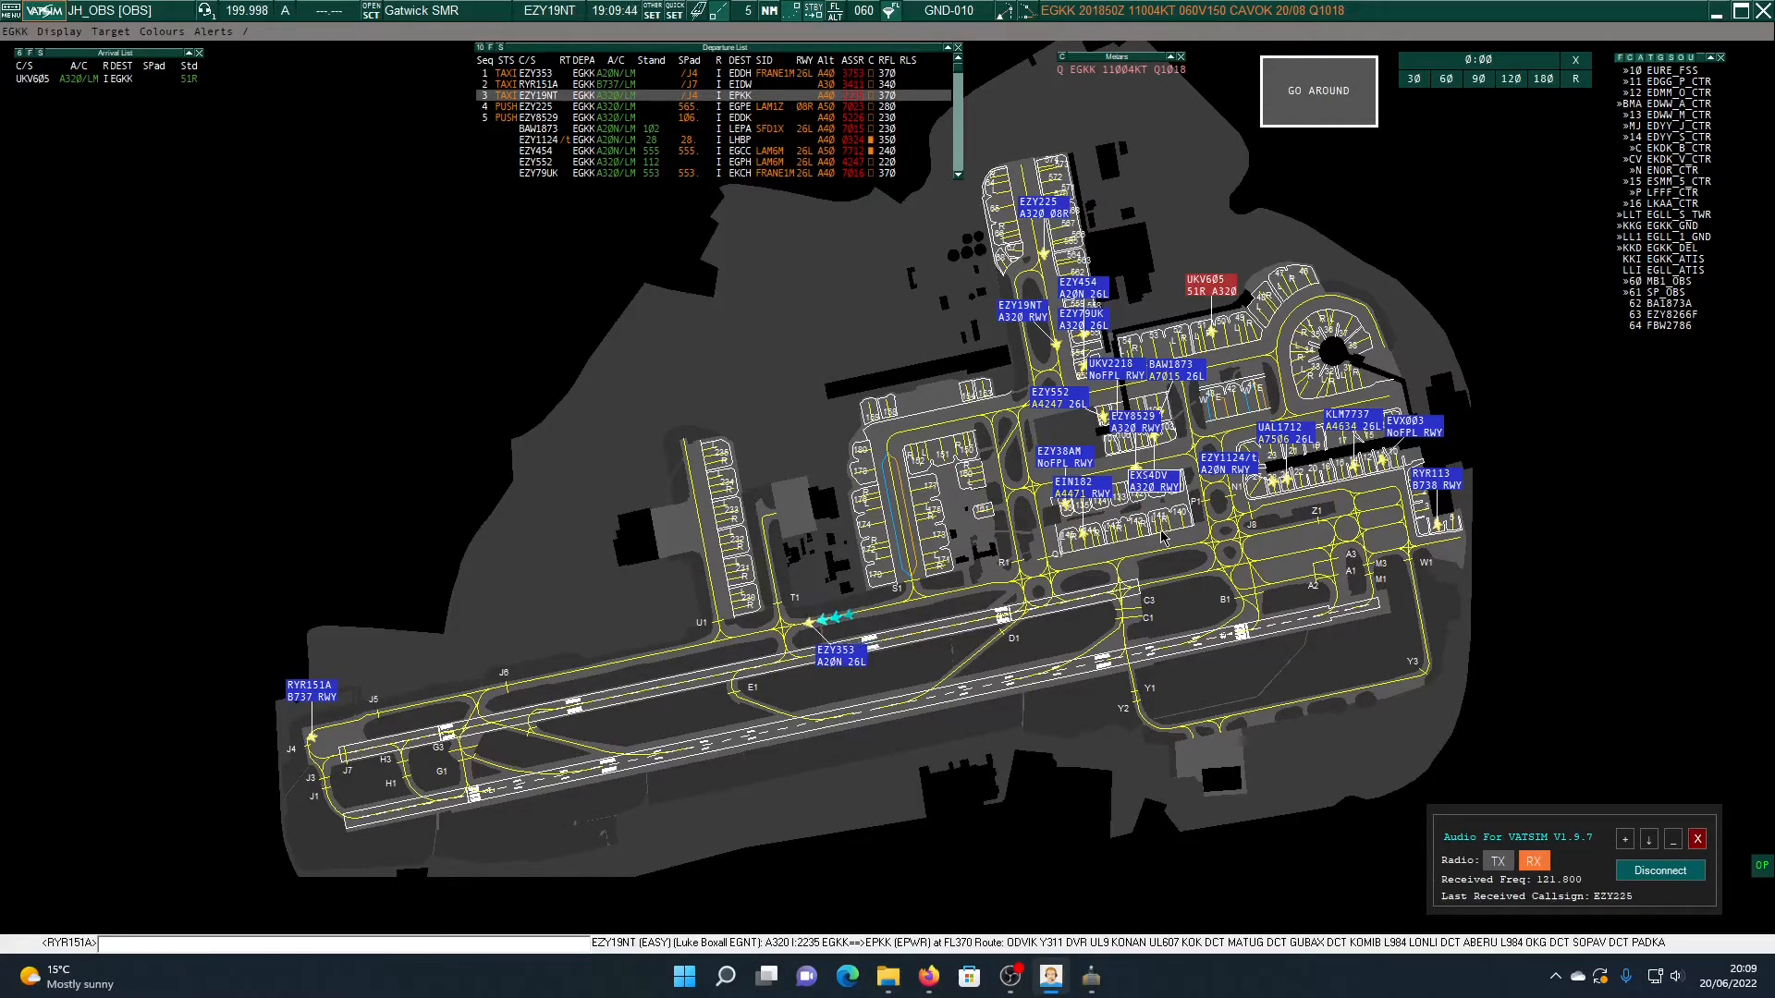
Move EZY19NT's data tag away from its aircraft, and select EZY552 to show its flight plan summary
{"action": "mouse_move", "coordinate": [1024, 312]}
{"action": "left_mouse_down"}
{"action": "mouse_move", "coordinate": [1140, 288]}
{"action": "mouse_move", "coordinate": [1021, 295]}
{"action": "left_mouse_up"}
{"action": "left_click", "coordinate": [1058, 400]}
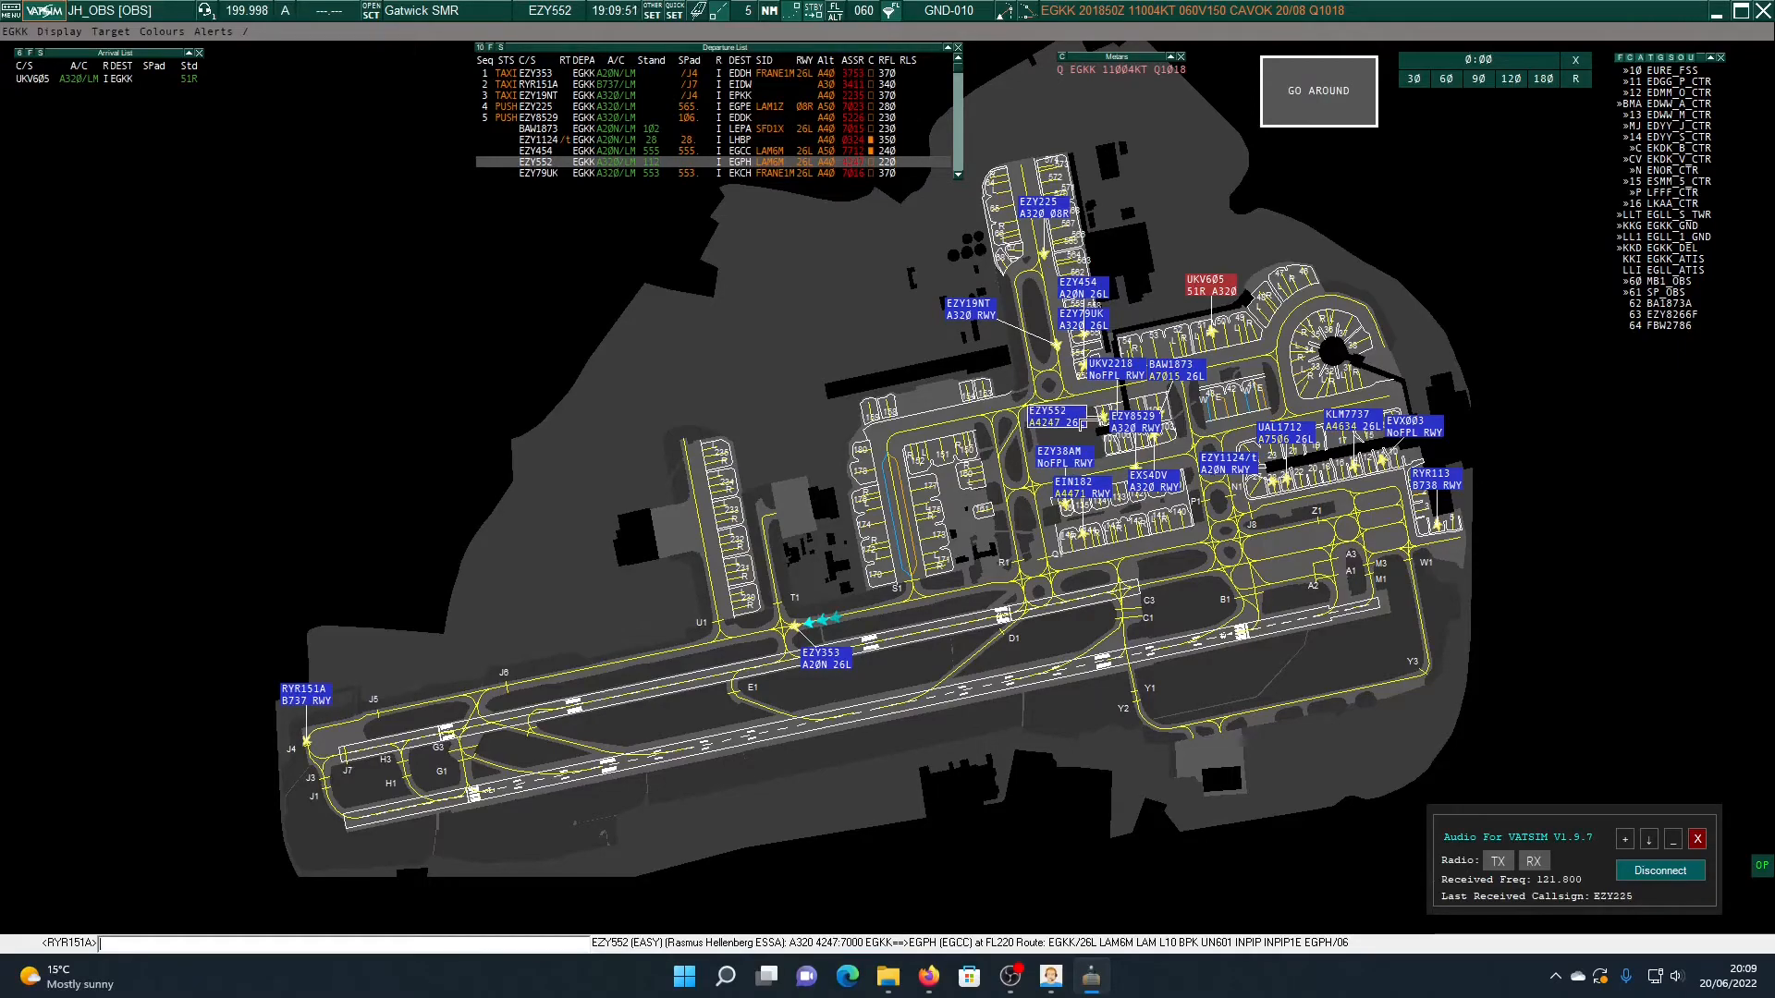
{"action": "left_click_drag", "start_coordinate": [1082, 426], "coordinate": [1083, 415]}
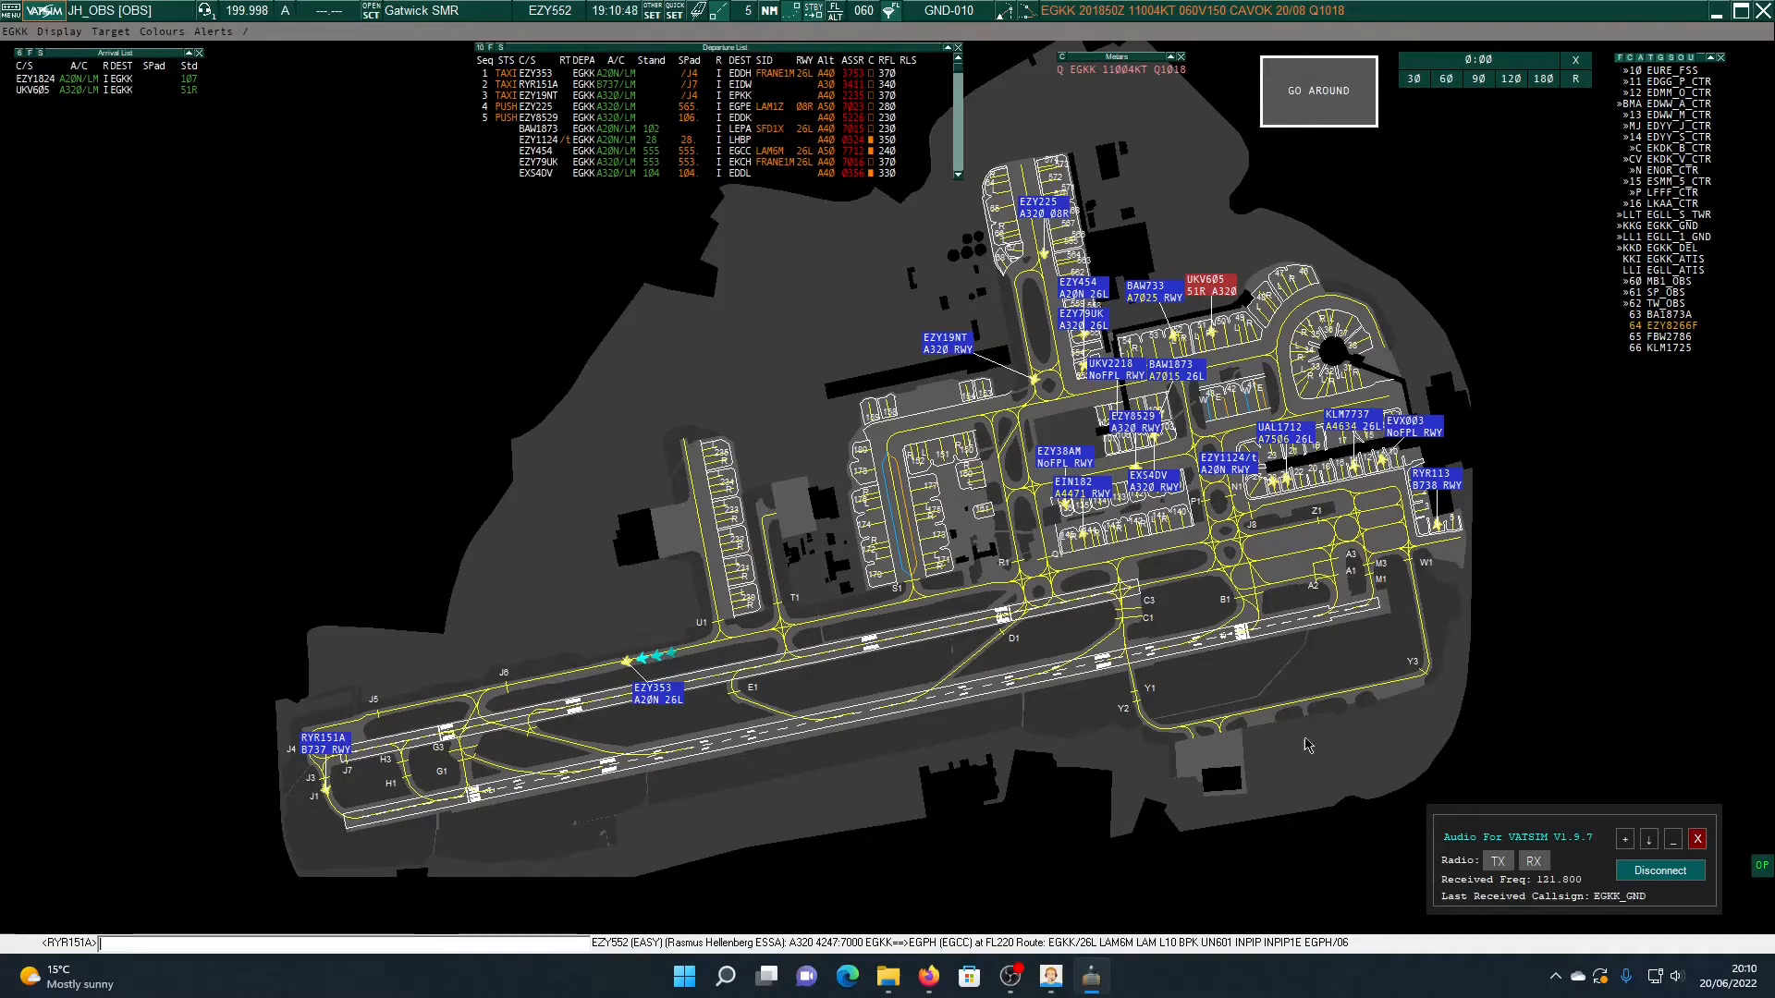
Expand the audio window to check the EGKK_GND receive setting, and return it compact and clear of the map
{"action": "left_click_drag", "start_coordinate": [1530, 832], "coordinate": [1412, 692]}
{"action": "left_click", "coordinate": [1420, 692]}
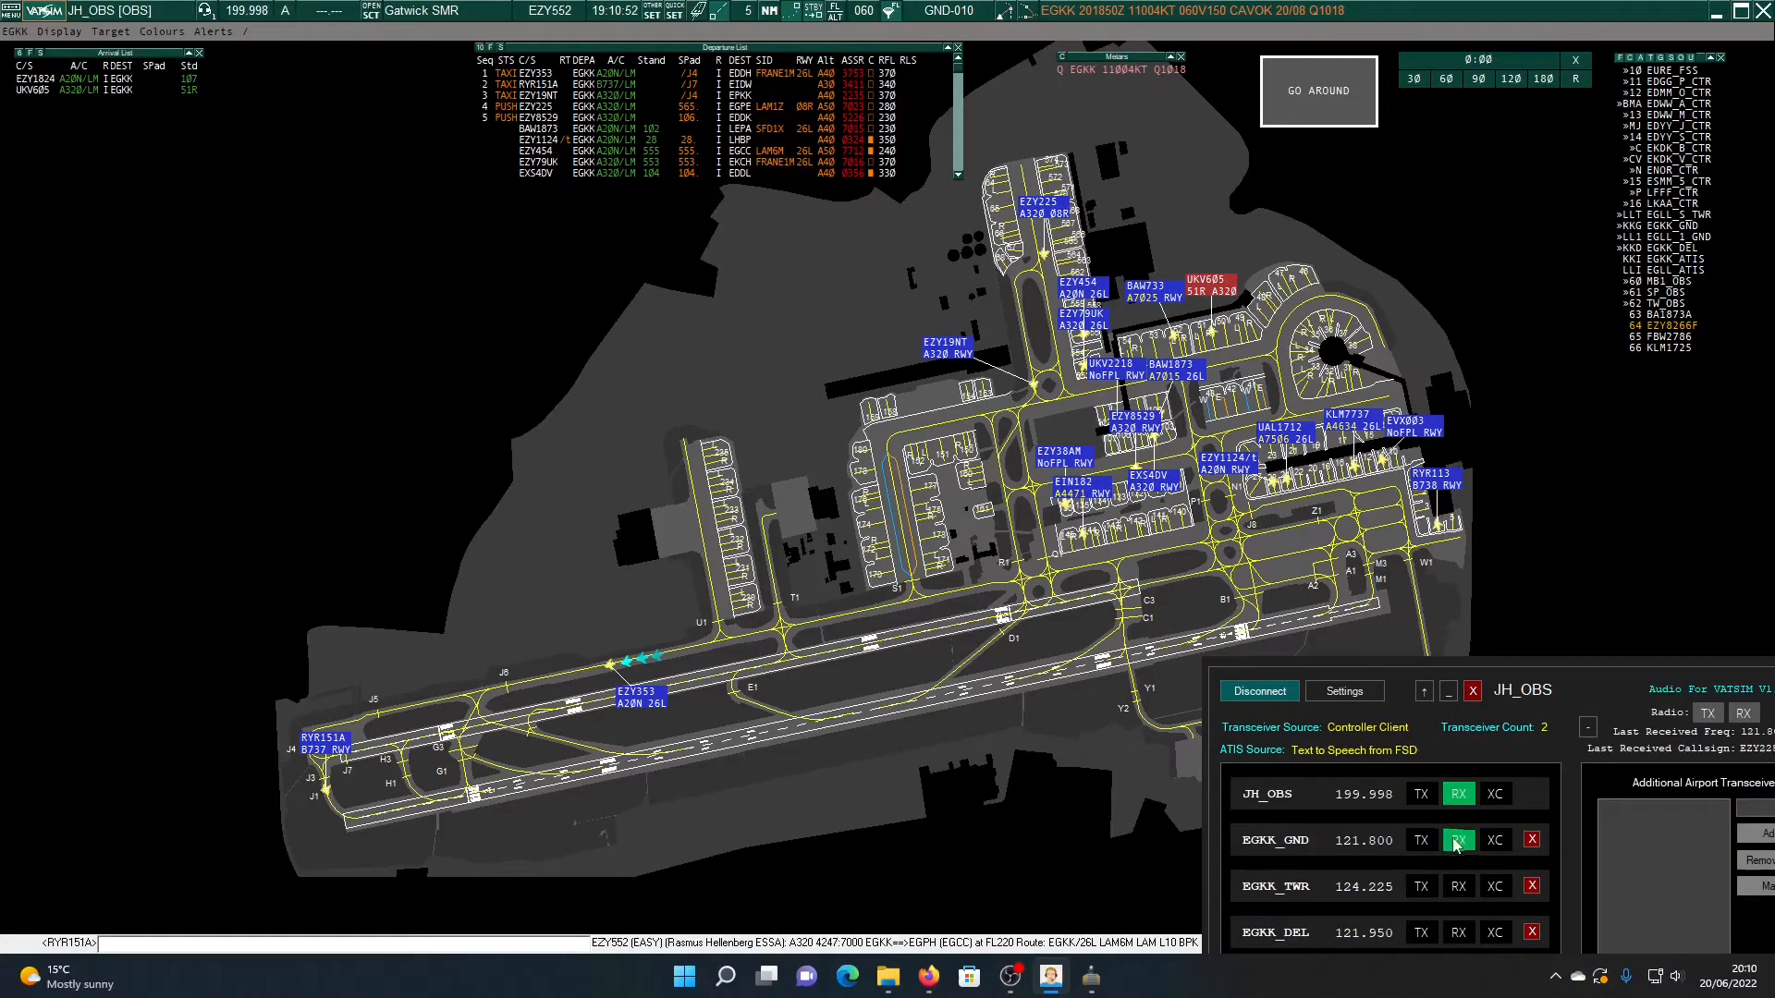
{"action": "left_click", "coordinate": [1424, 691]}
{"action": "left_click_drag", "start_coordinate": [1367, 669], "coordinate": [1595, 815]}
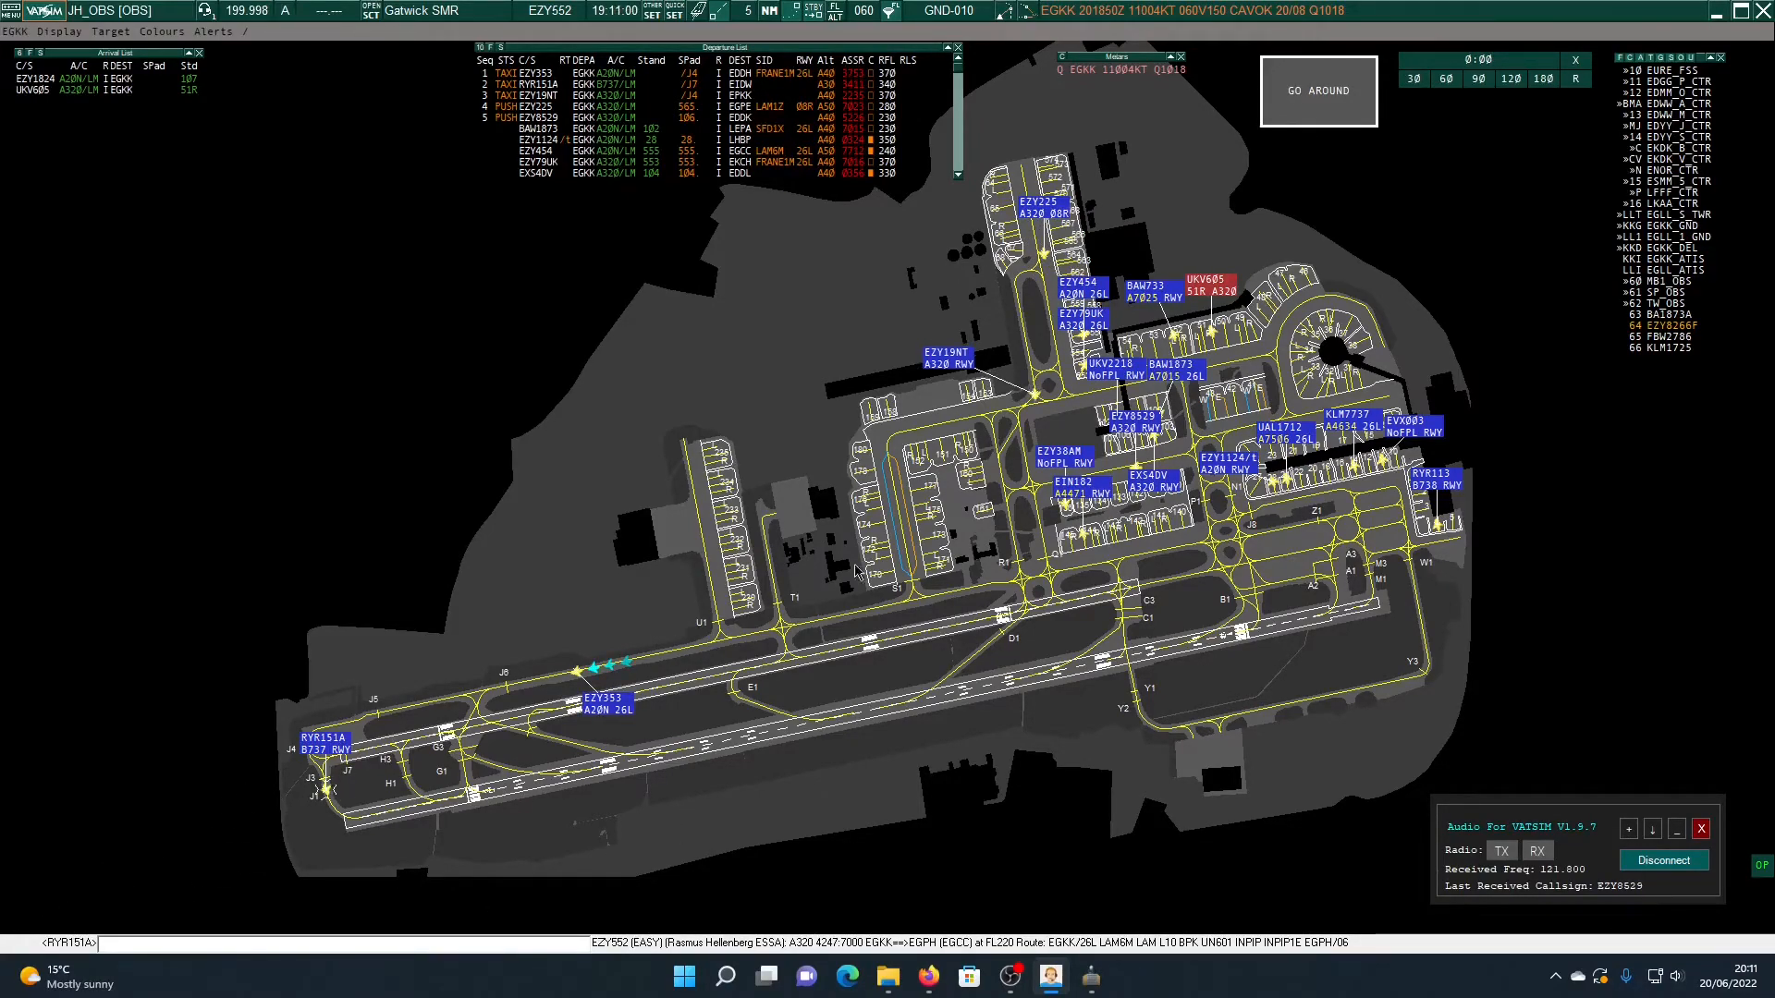
Move the data tags of EZY225 and RYR151A away from their aircraft and off the taxiways
{"action": "mouse_move", "coordinate": [871, 299]}
{"action": "left_mouse_down"}
{"action": "mouse_move", "coordinate": [871, 276]}
{"action": "mouse_move", "coordinate": [873, 320]}
{"action": "left_mouse_up"}
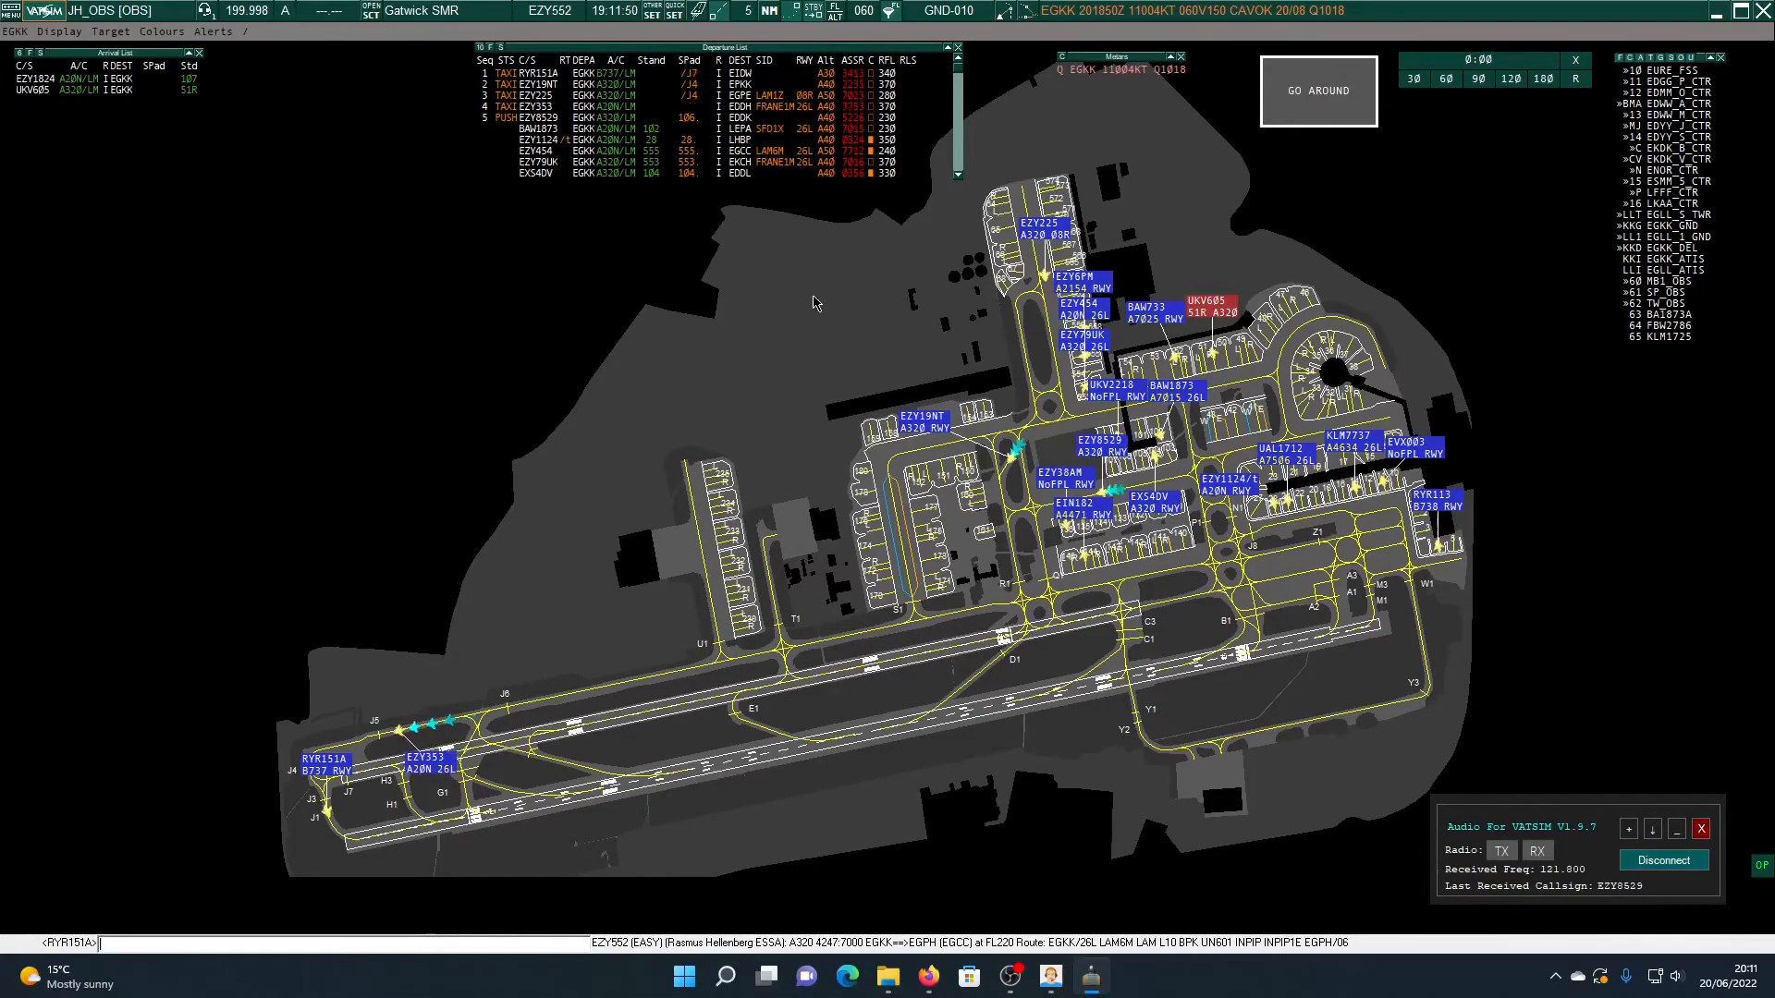
{"action": "left_click_drag", "start_coordinate": [1040, 227], "coordinate": [961, 239]}
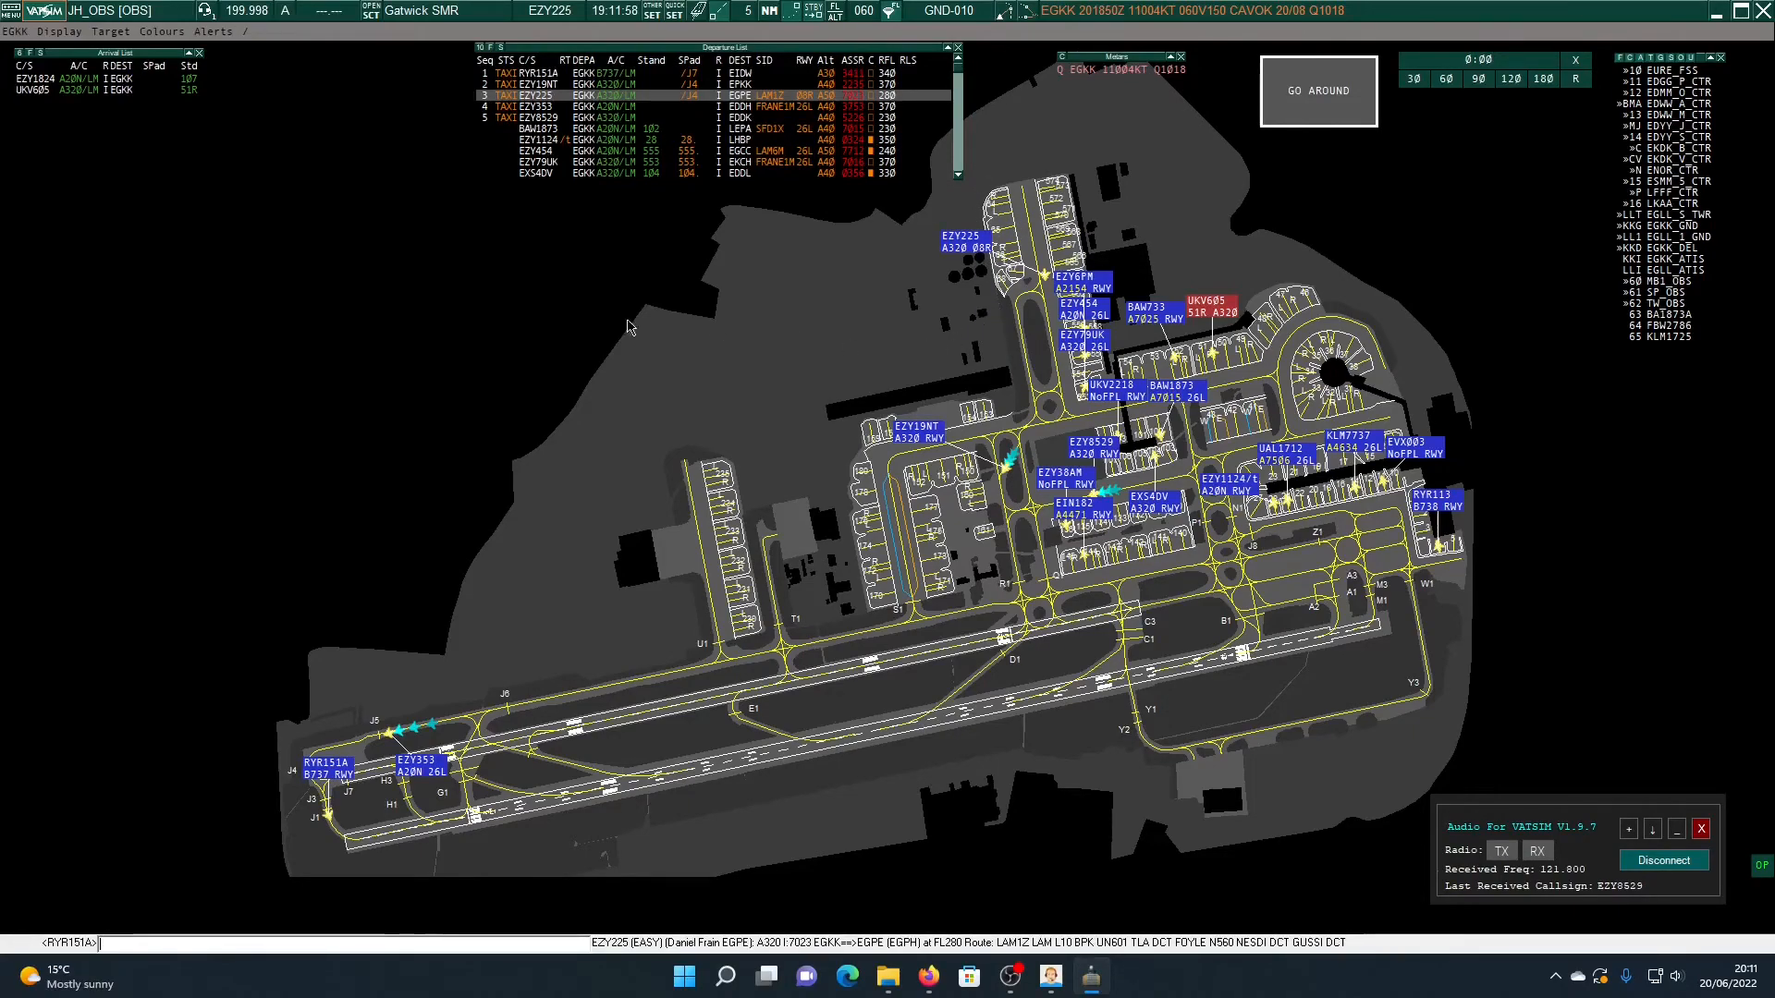
{"action": "left_click_drag", "start_coordinate": [333, 763], "coordinate": [261, 839]}
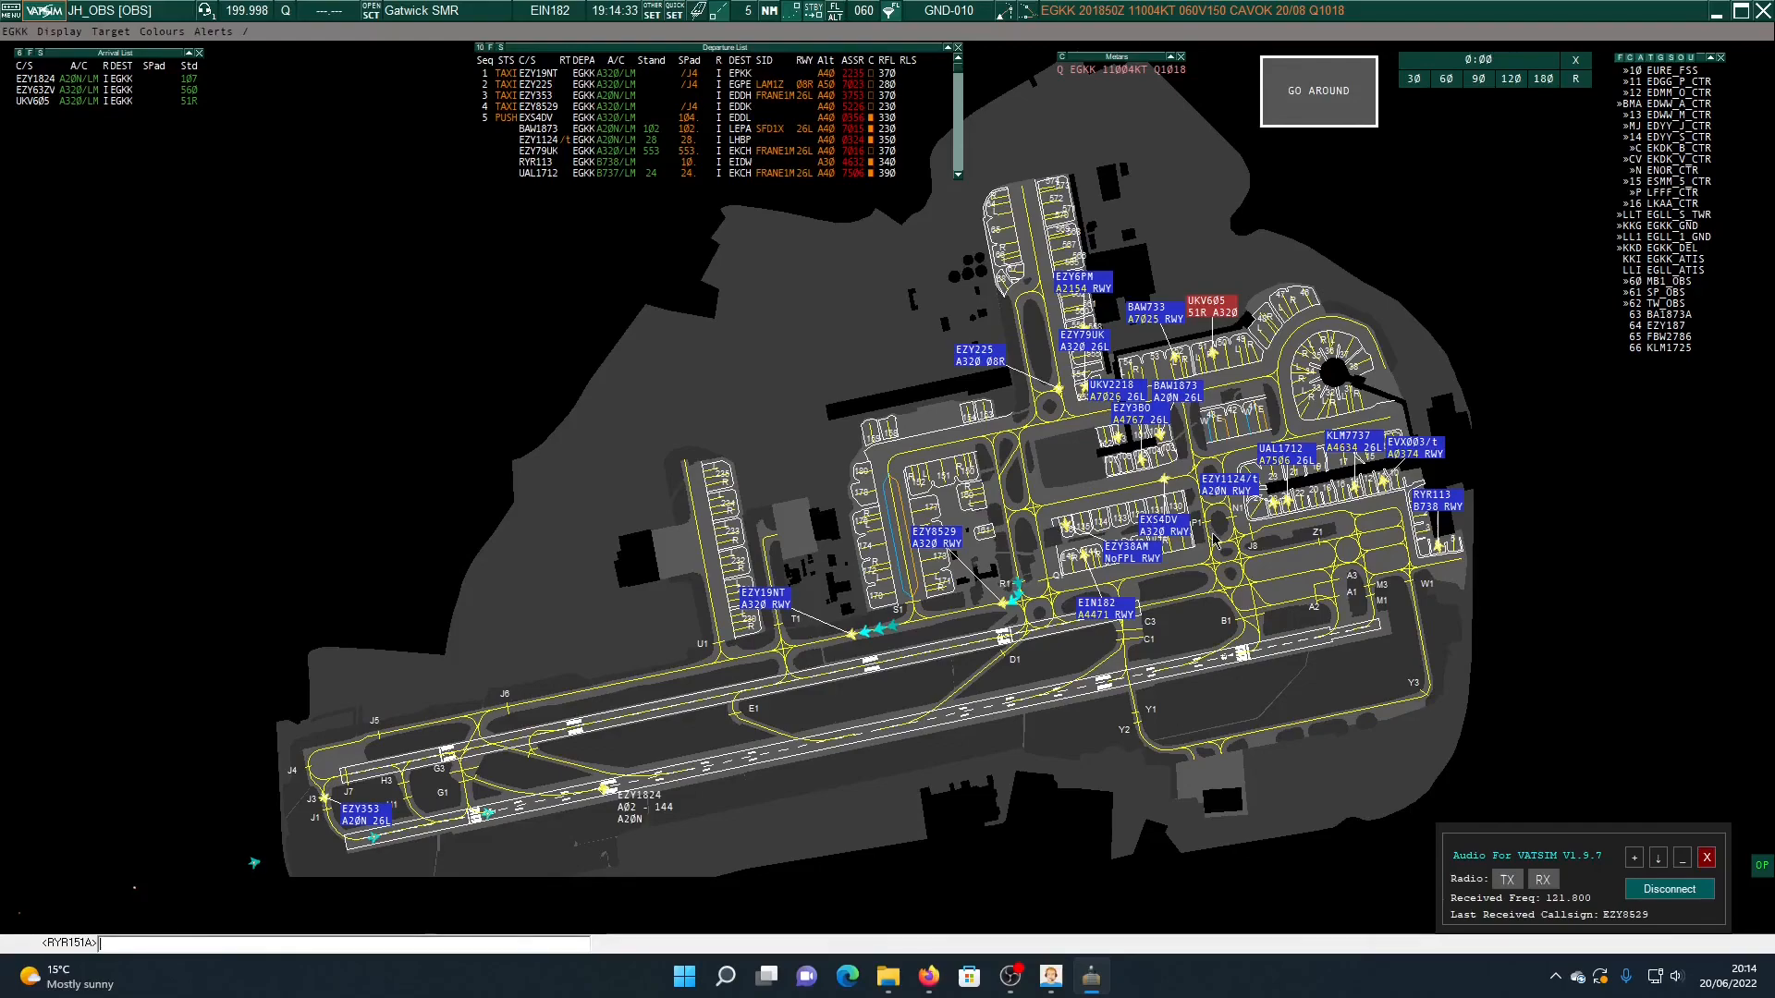
Switch to Firefox to view the Audio for VATSIM website, and return to EuroScope
{"action": "left_click", "coordinate": [928, 976]}
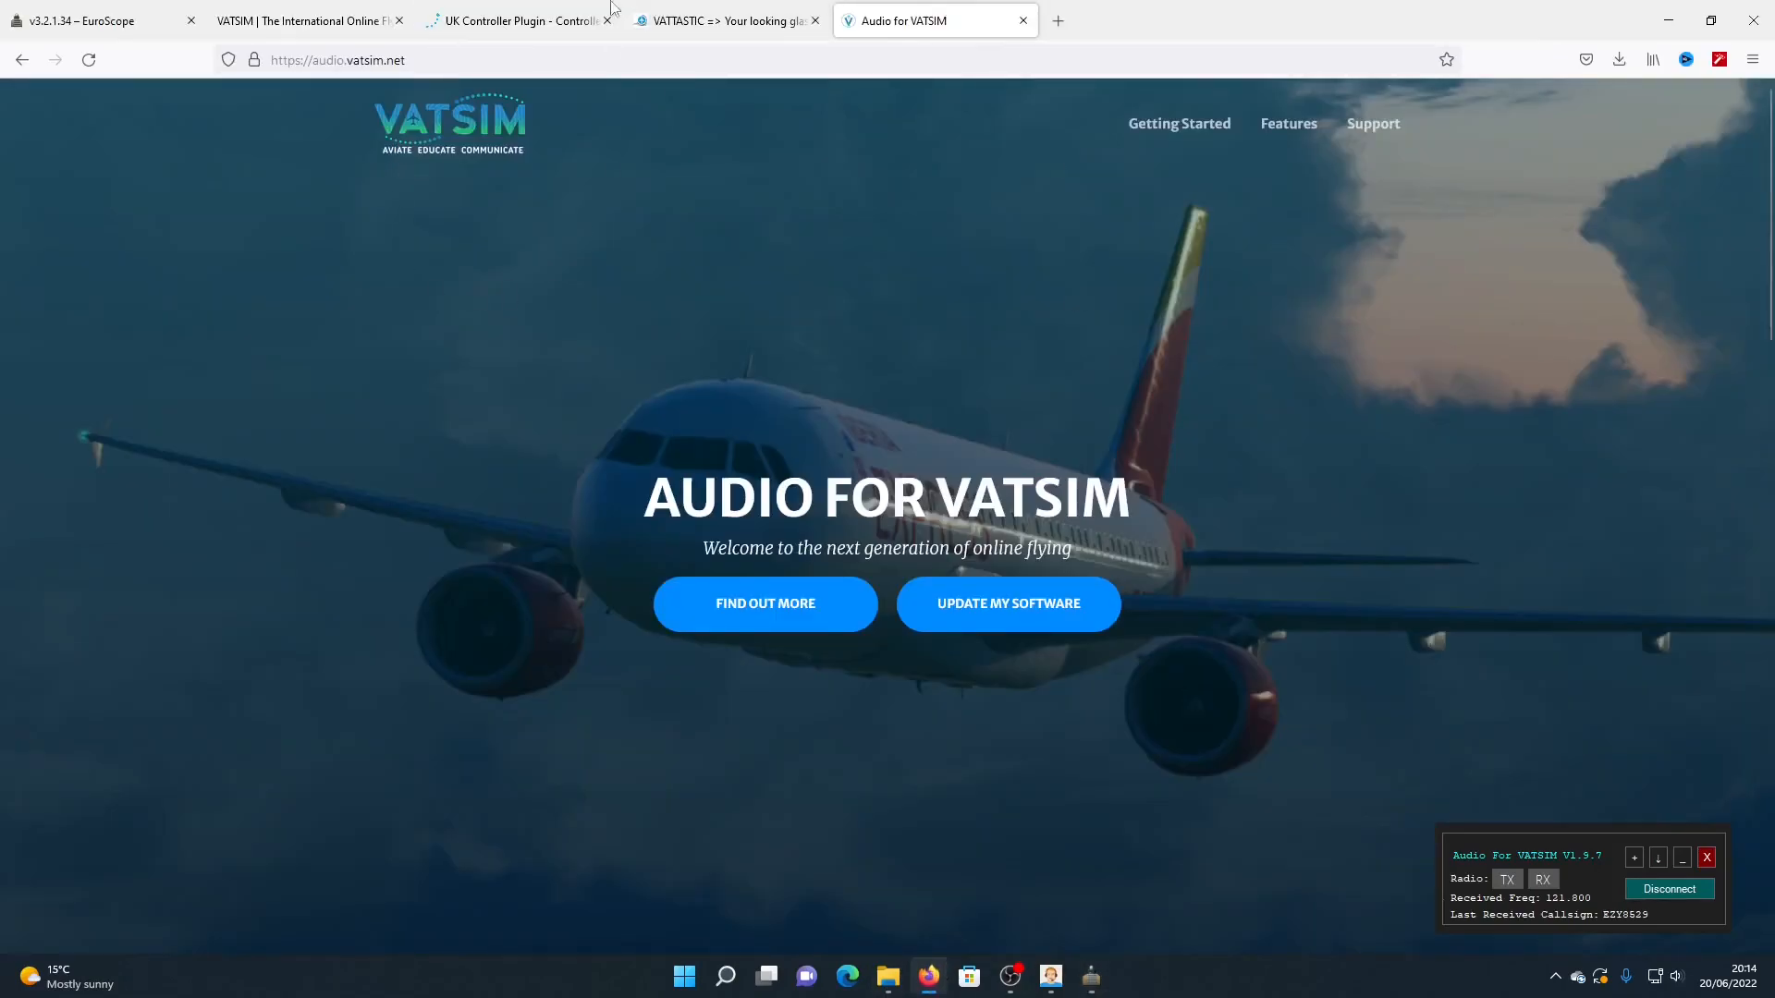
{"action": "left_click", "coordinate": [1050, 976]}
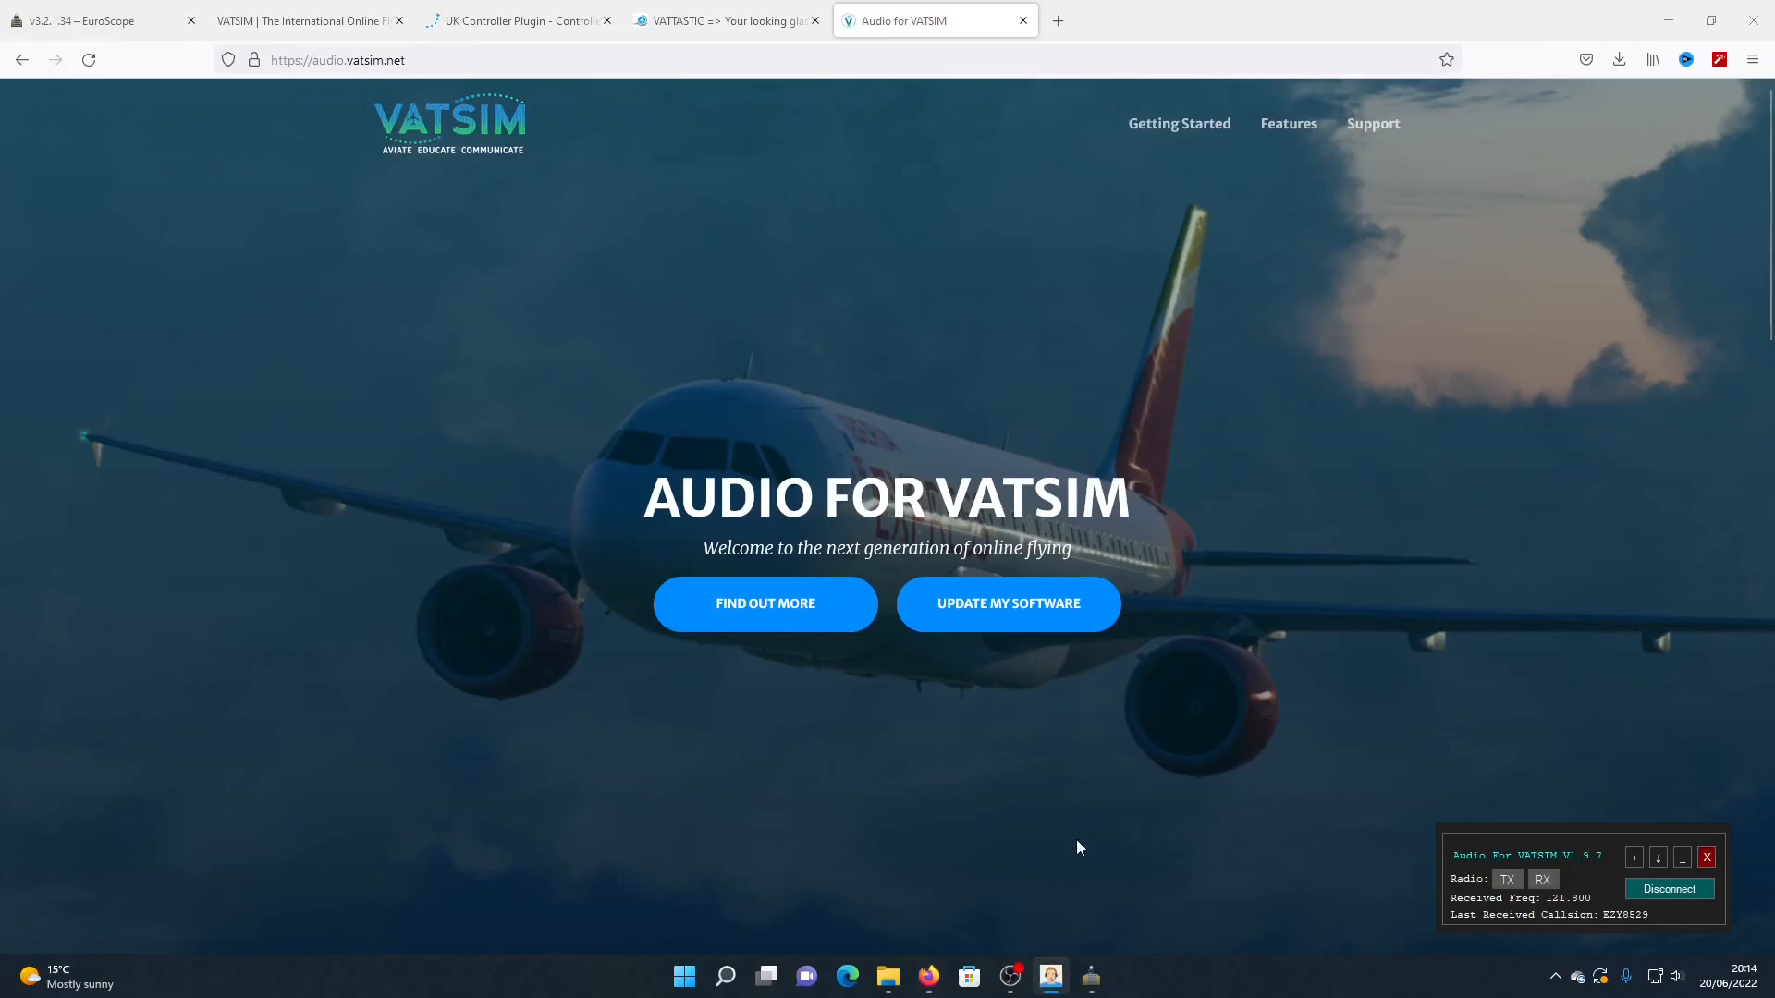
{"action": "left_click", "coordinate": [1100, 980]}
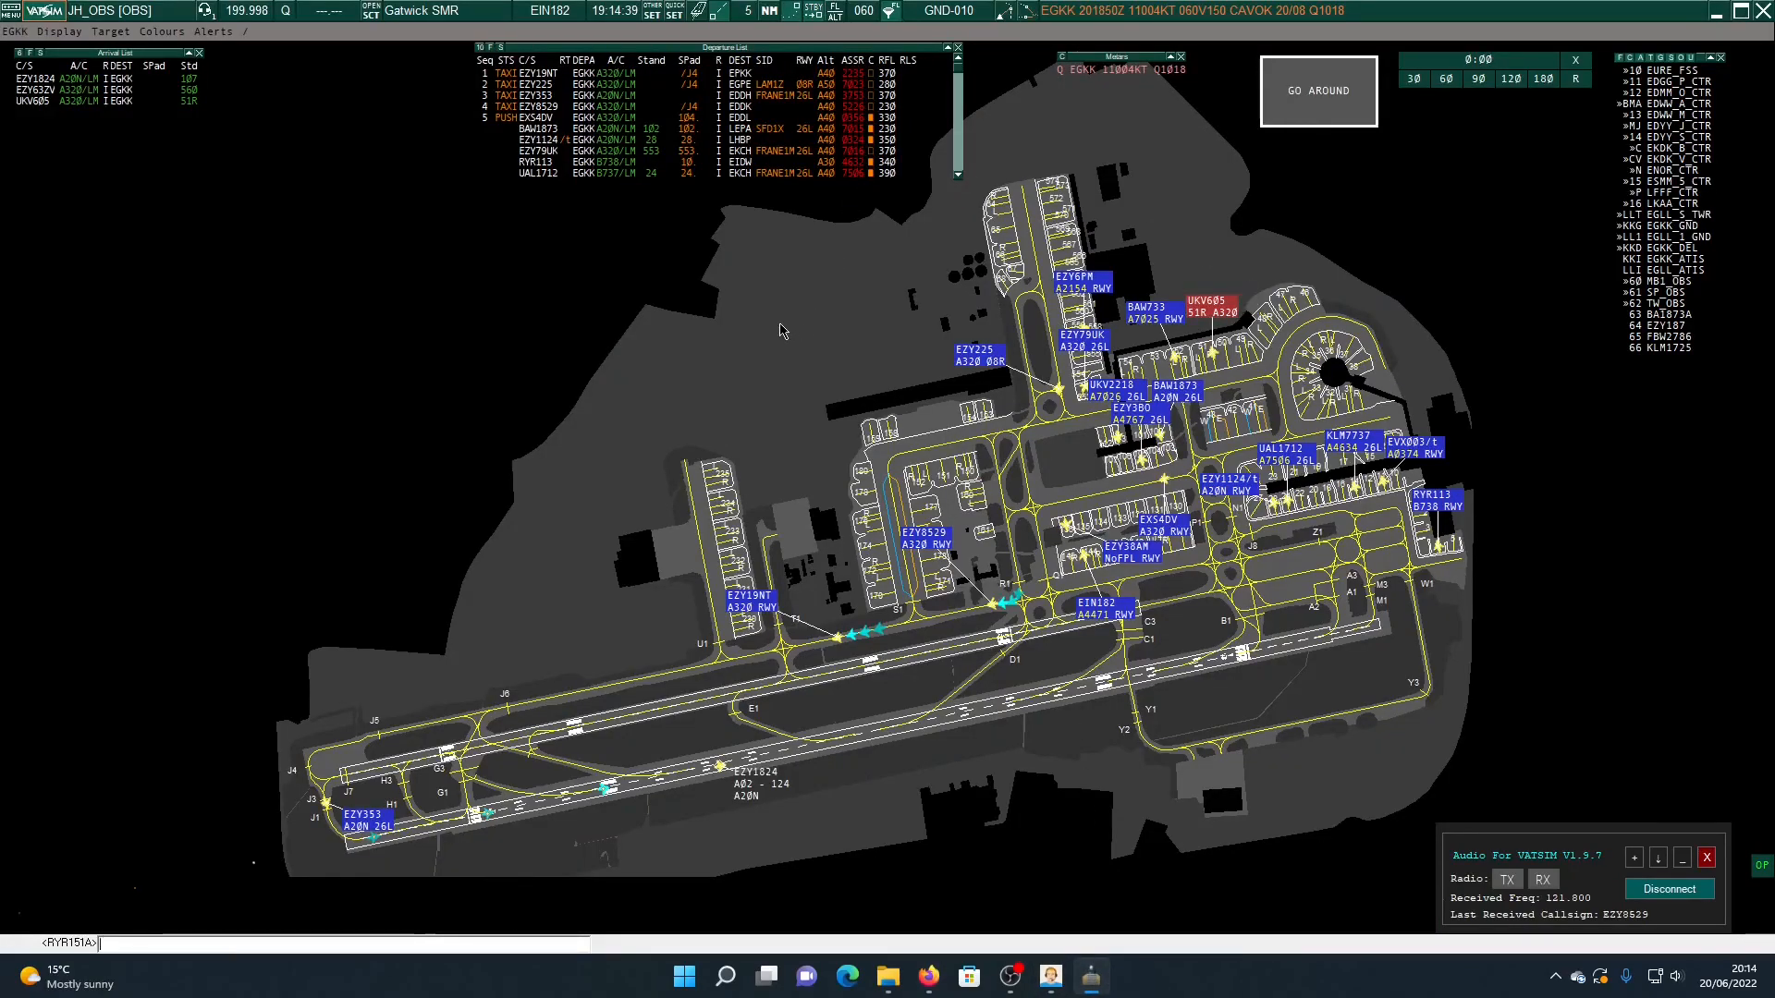